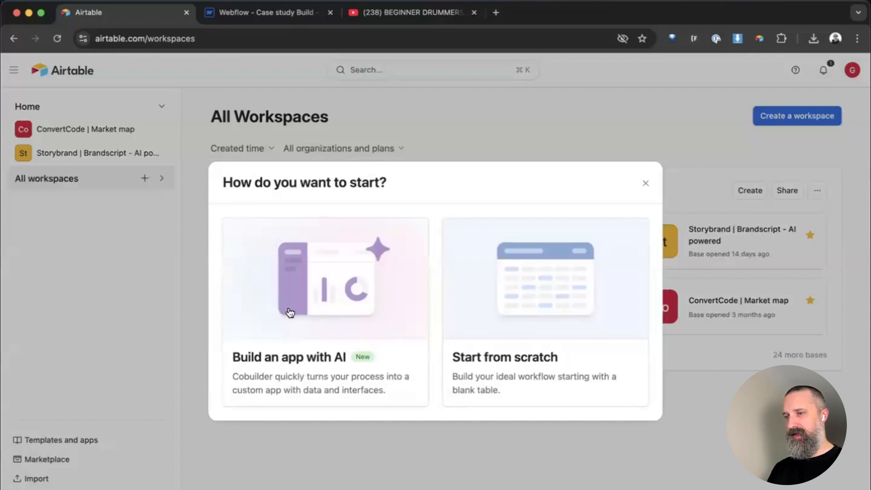
Create a new blank base from scratch
click(521, 285)
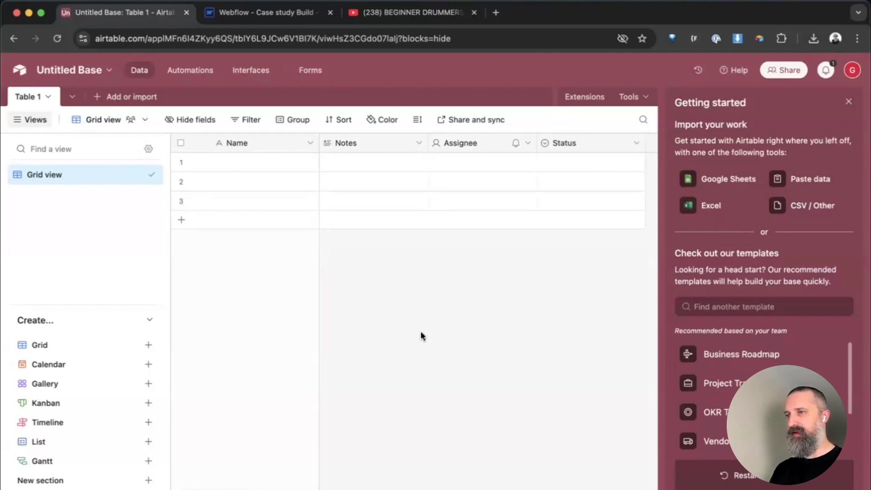
Switch to the Webflow project and export its Blog Posts CMS collection as a CSV file
key(ctrl+Tab)
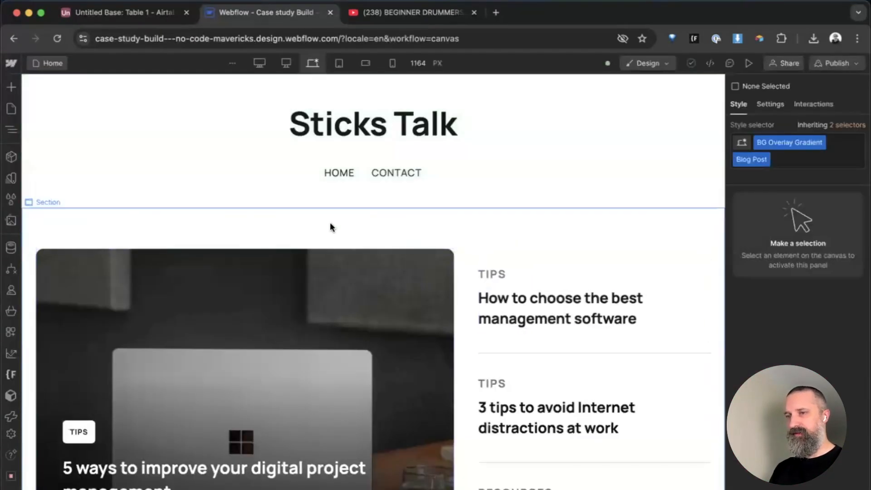
click(7, 249)
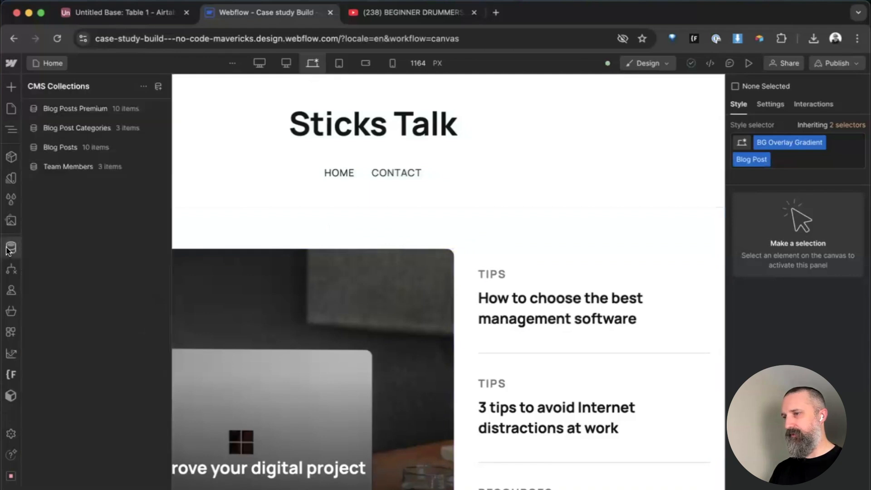
click(61, 148)
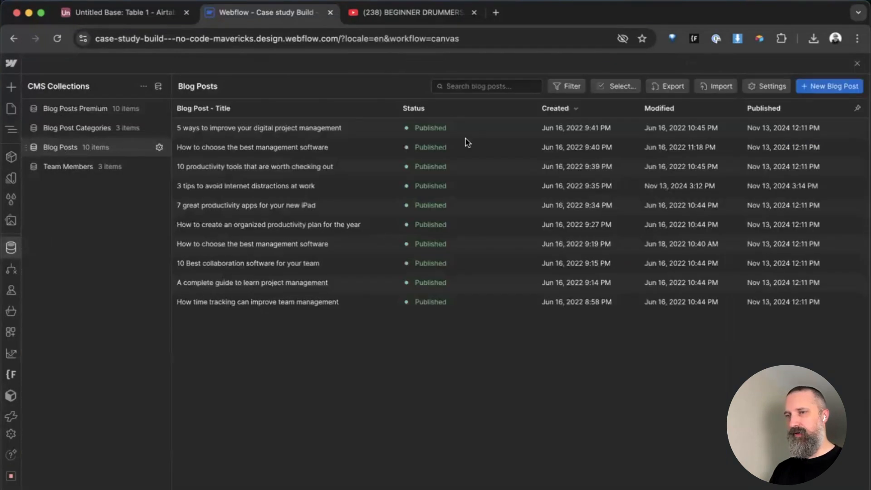
click(668, 87)
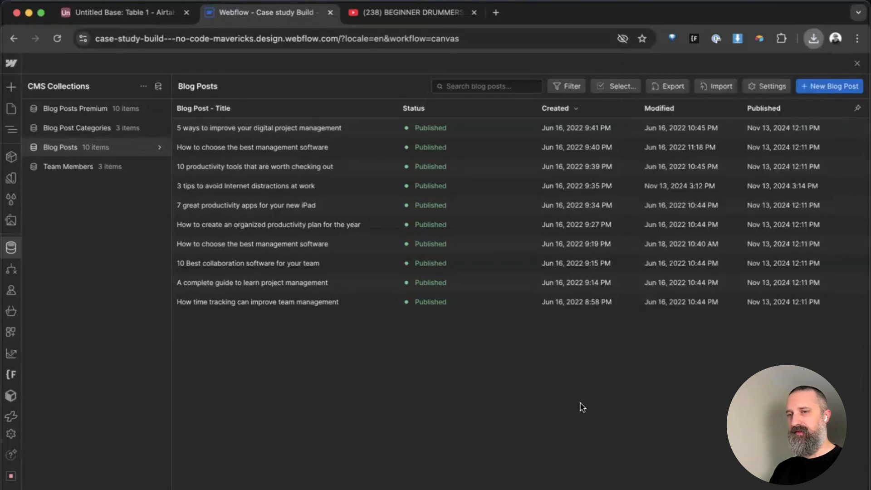
Return to the new Airtable base and rename it "Content creation base"
key(ctrl+shift+Tab)
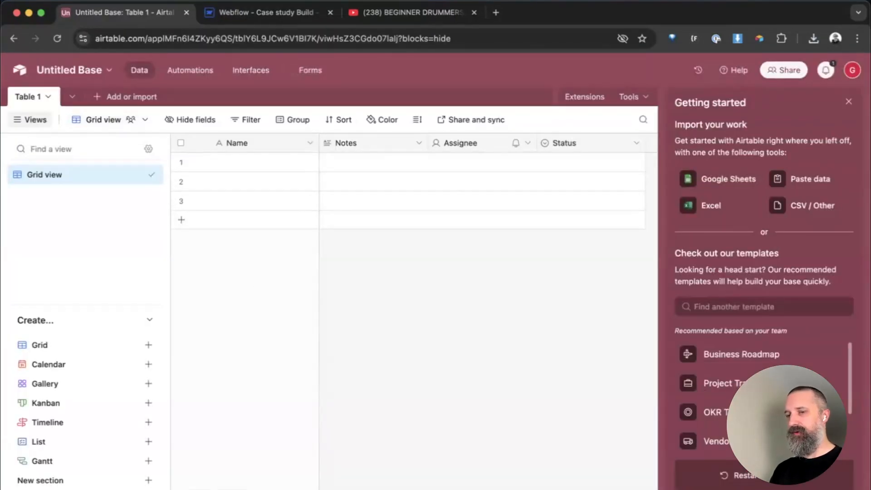
click(579, 474)
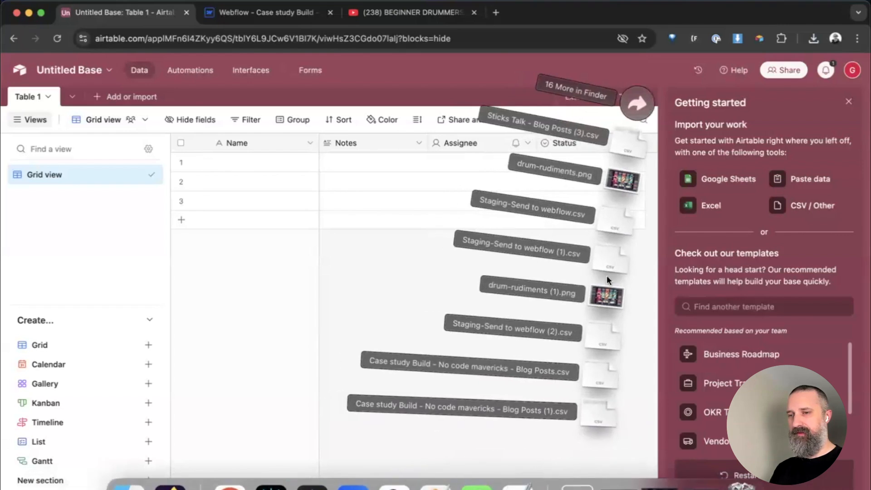
click(349, 271)
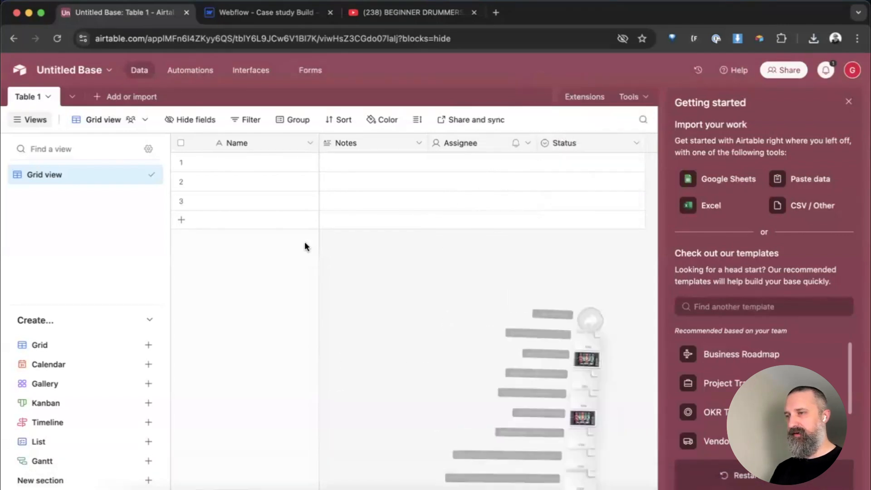
click(126, 98)
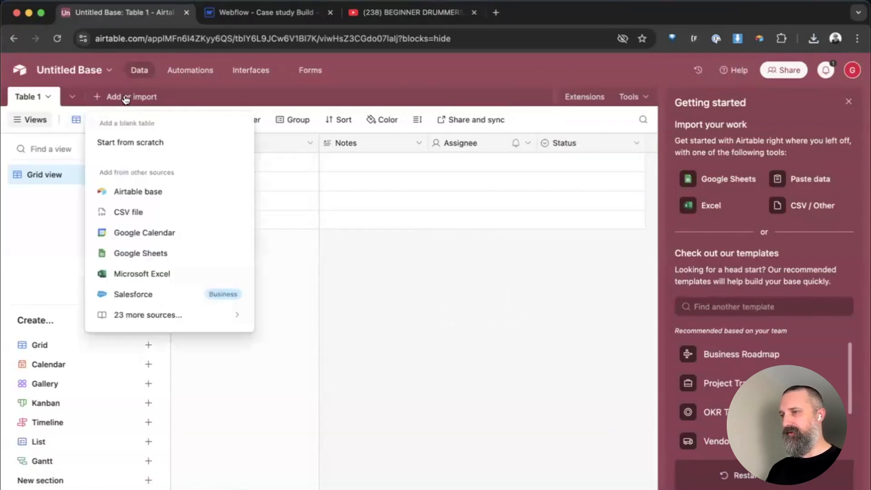
click(111, 90)
click(92, 73)
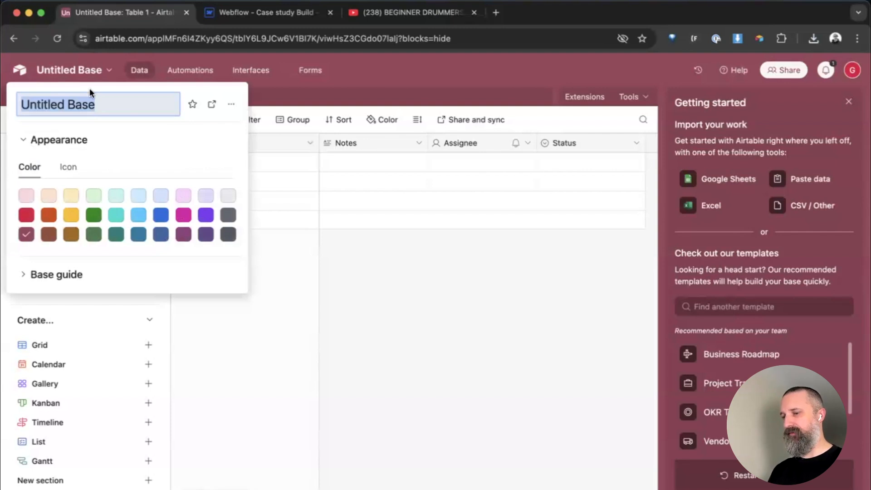
text(Content creation)
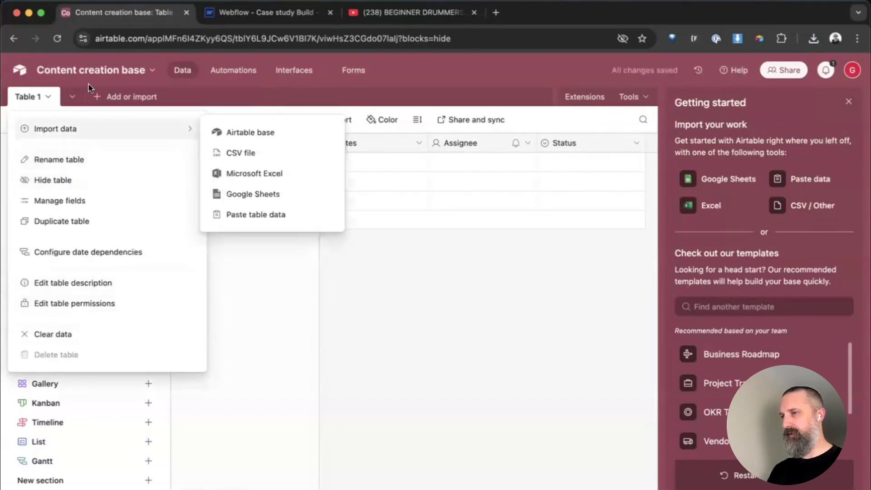
Upload "Case study Build - No code mavericks - Blog Posts (1).csv" for import and choose a new table as its destination
click(117, 96)
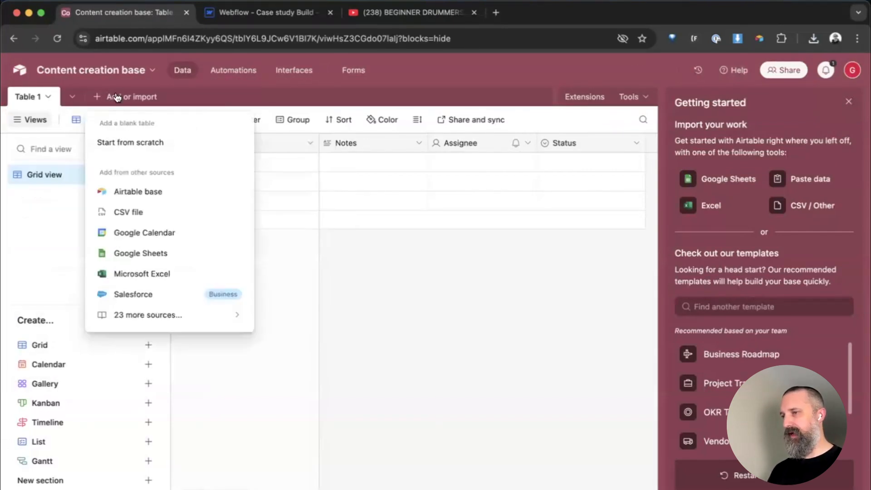
click(130, 211)
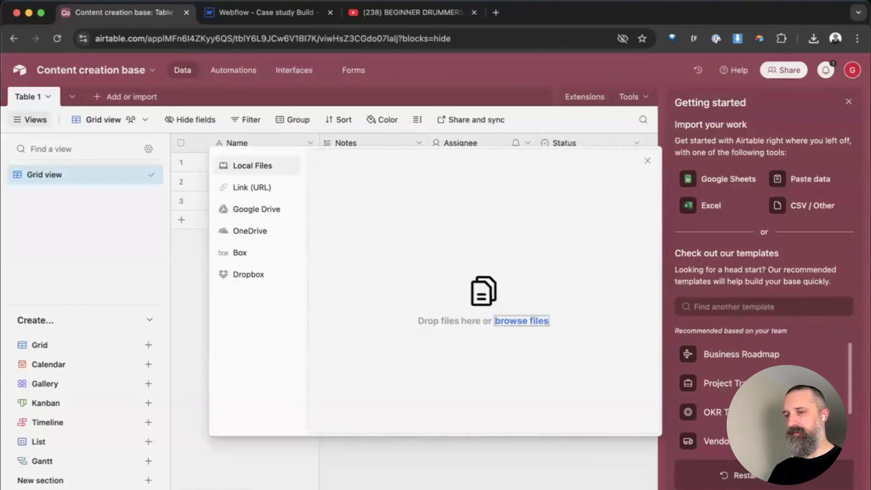
drag(586, 482, 481, 284)
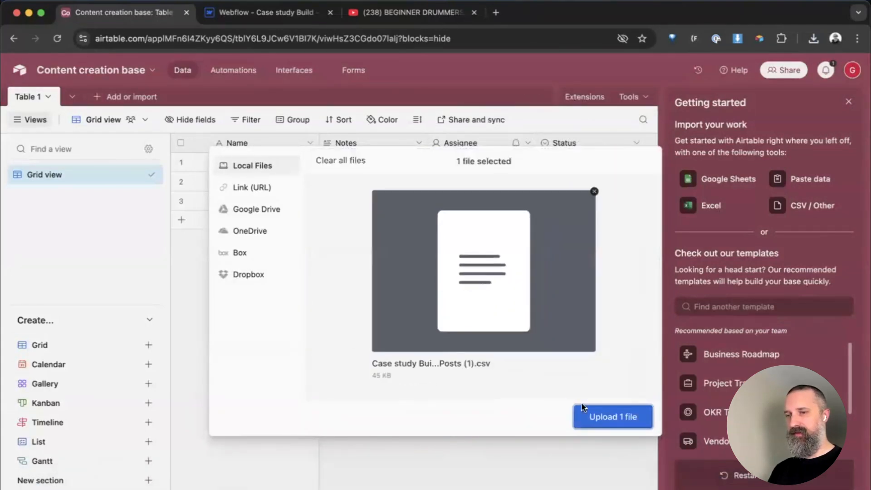
click(590, 413)
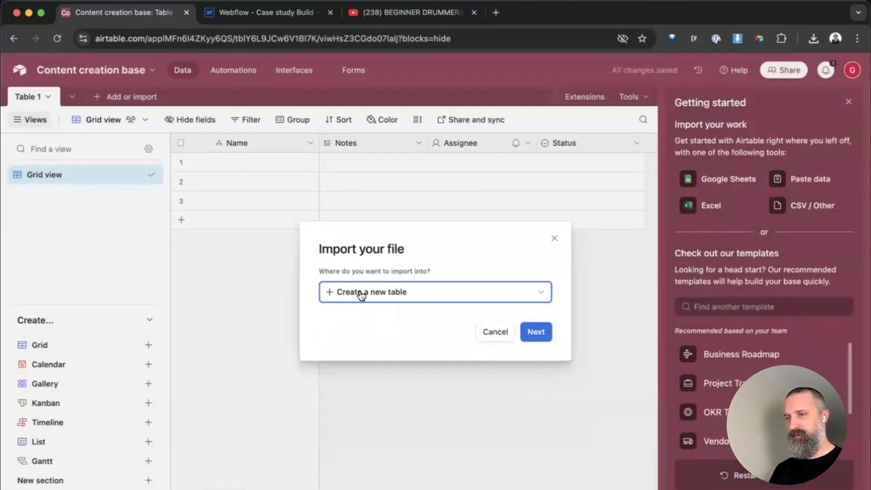
click(361, 295)
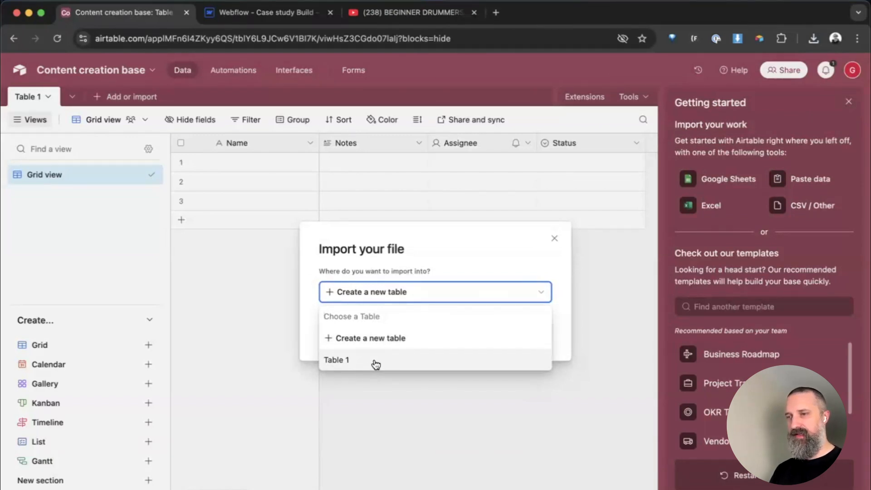
click(371, 339)
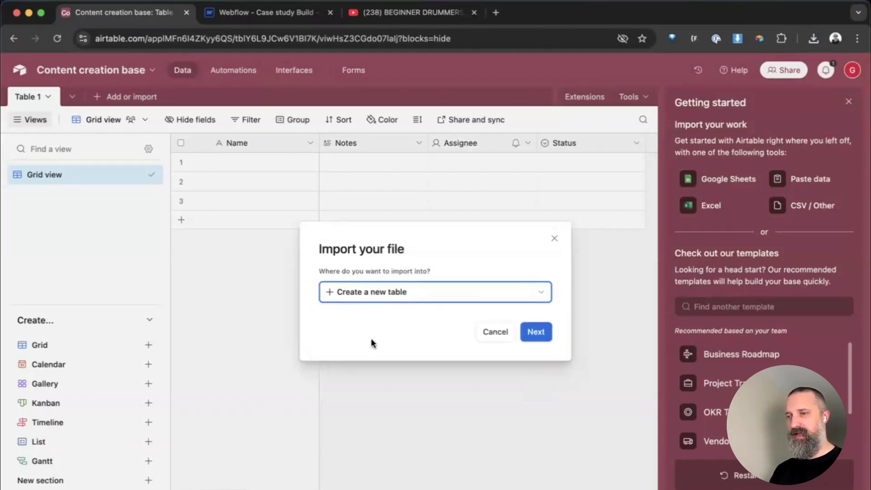
click(540, 333)
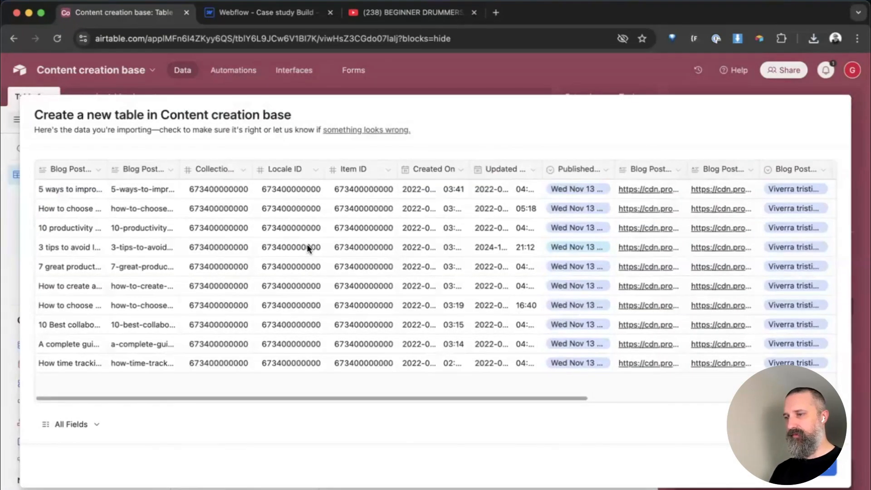
Review the field list and import settings for the CSV, and import it with all fields included
click(88, 423)
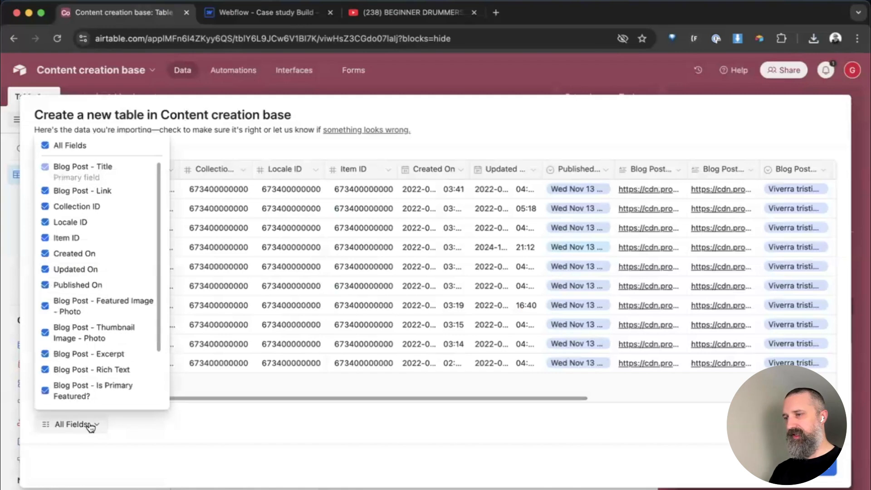
scroll(96, 181, down, 3)
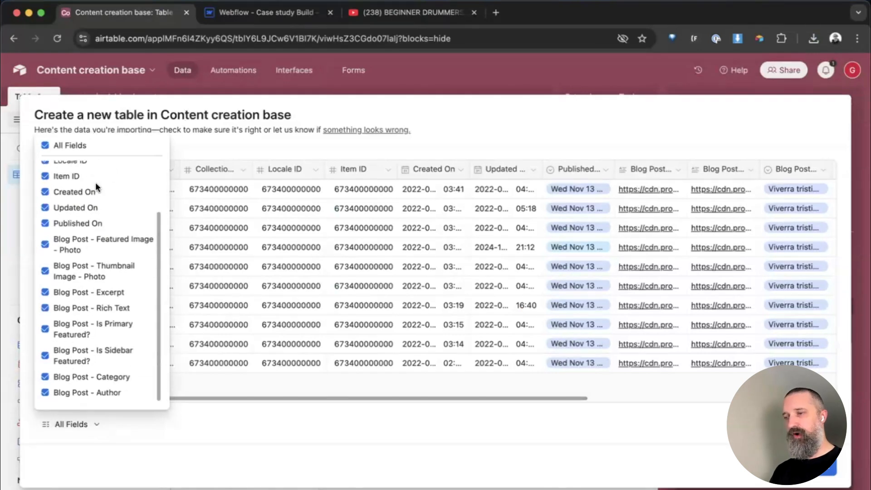
scroll(95, 182, up, 3)
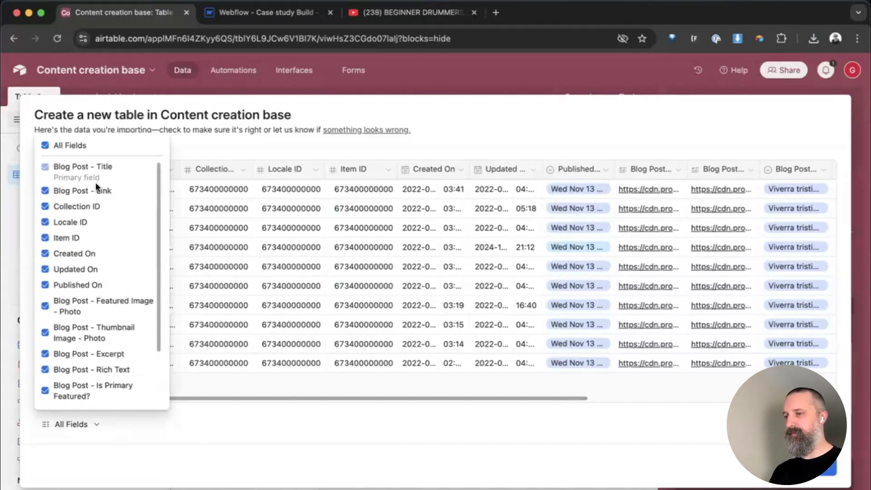
click(97, 428)
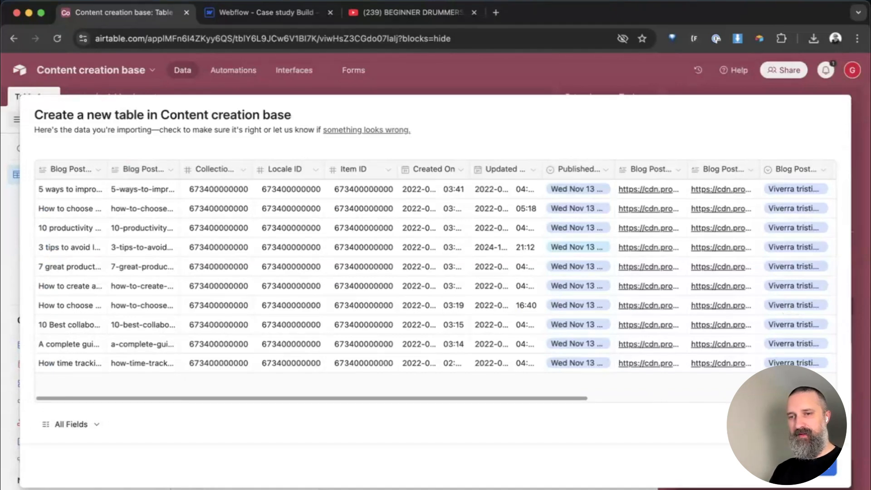
click(779, 468)
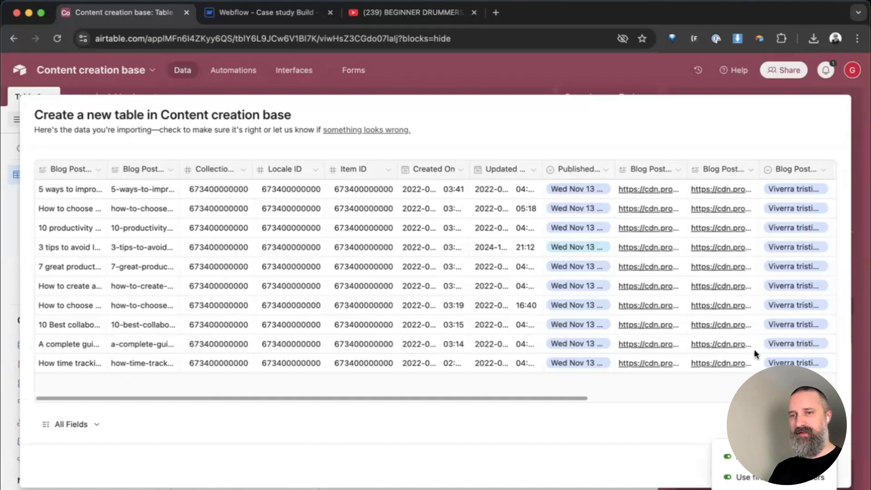
click(694, 429)
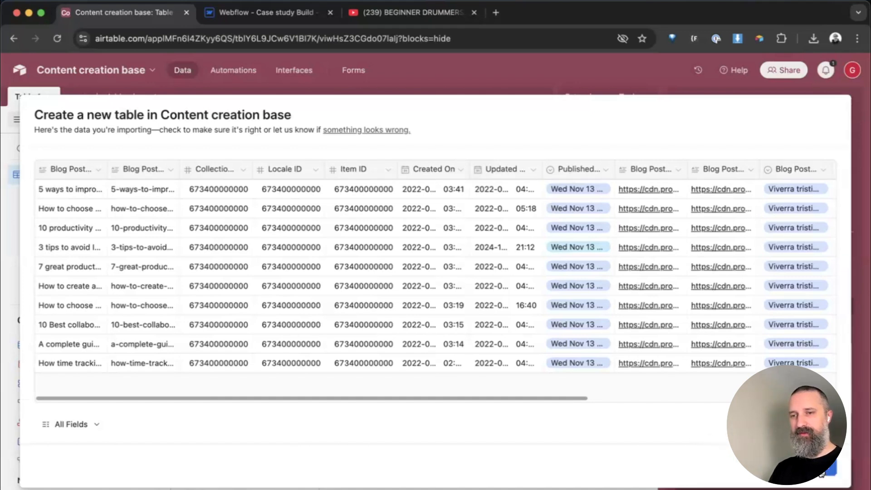
click(822, 473)
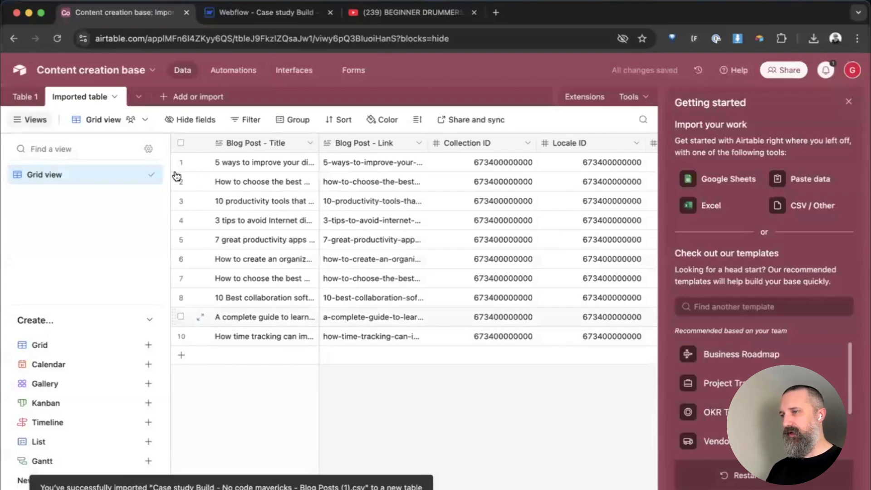
Delete the empty default table, Table 1, from the base
click(28, 99)
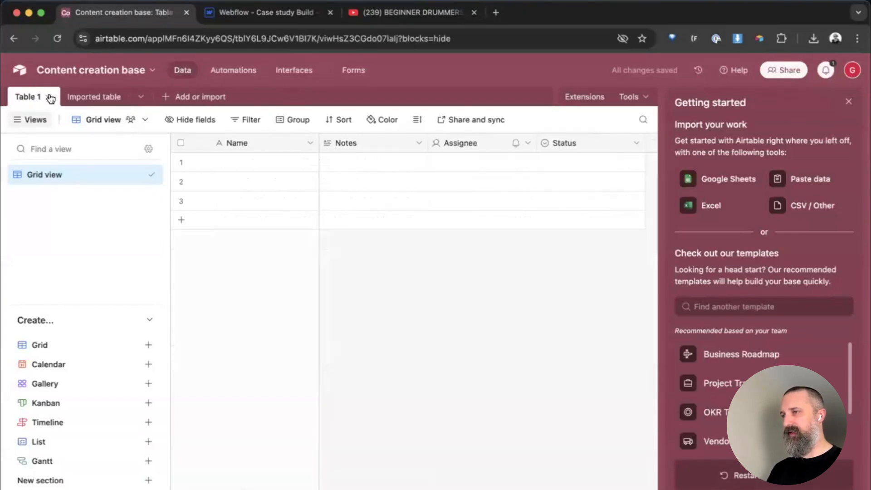
click(47, 96)
click(66, 355)
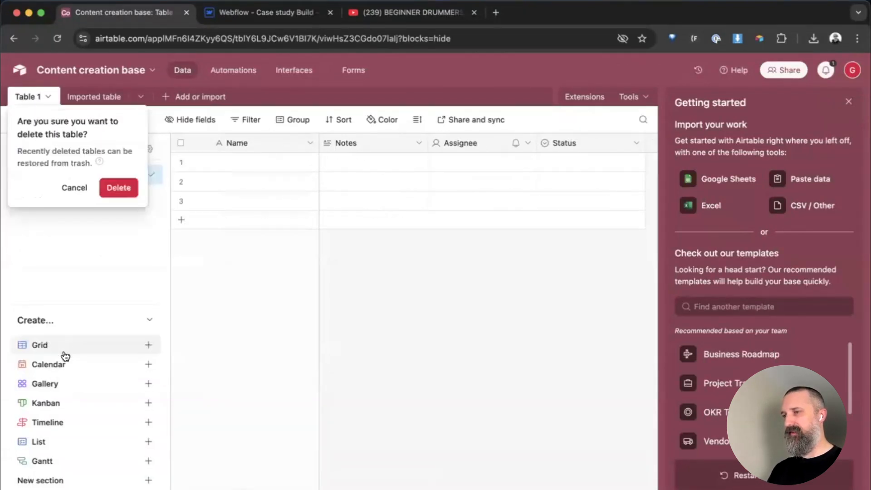
click(119, 187)
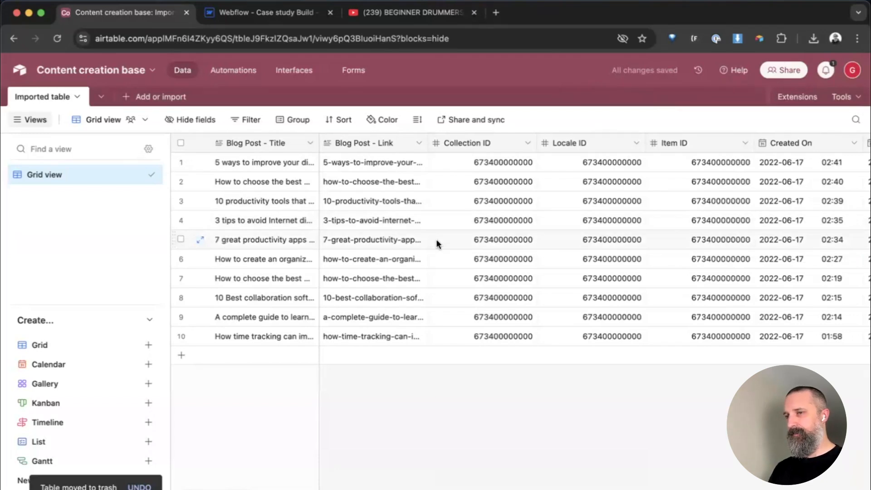
Hide the views sidebar and change the Collection ID field's type to Single line text
click(43, 121)
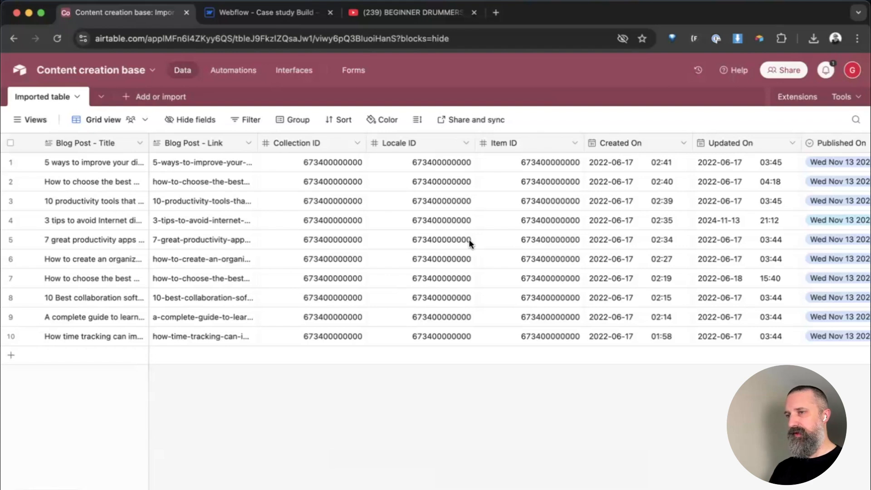
click(357, 144)
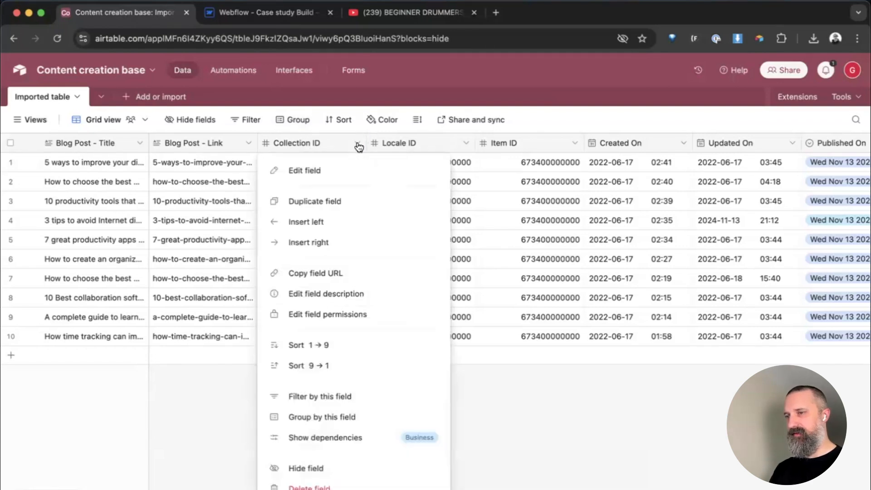
click(303, 170)
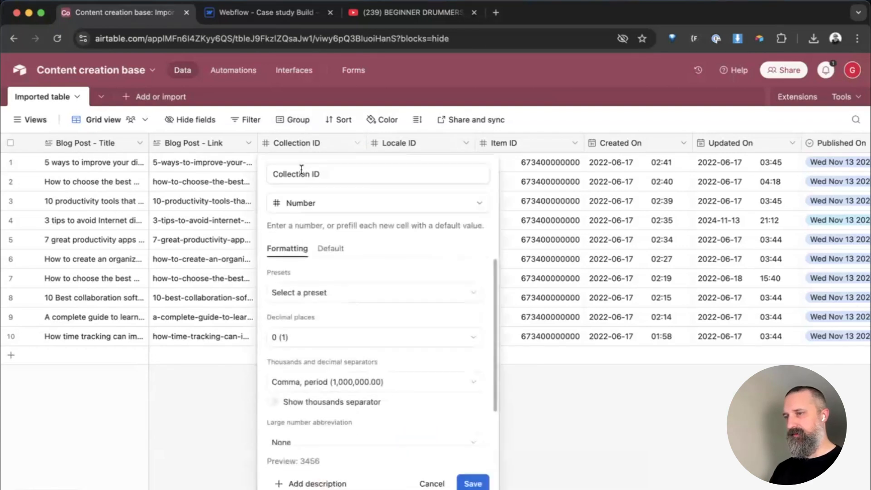
click(298, 203)
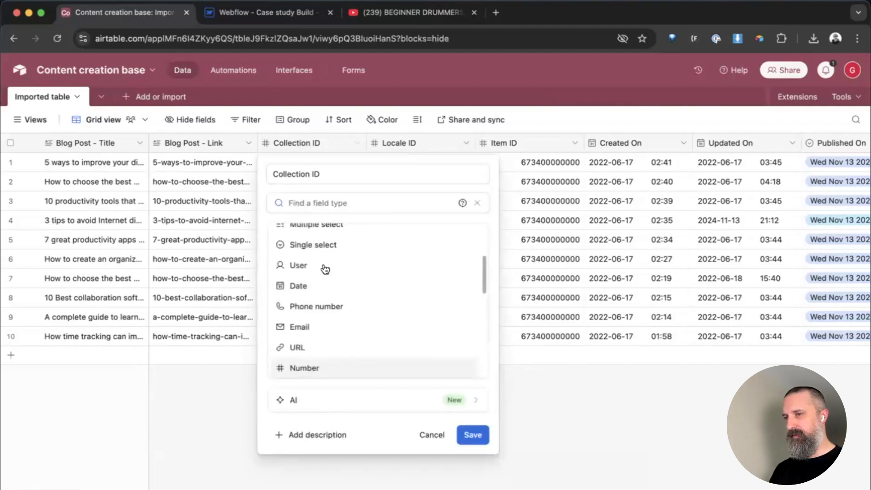
scroll(325, 272, up, 3)
click(325, 312)
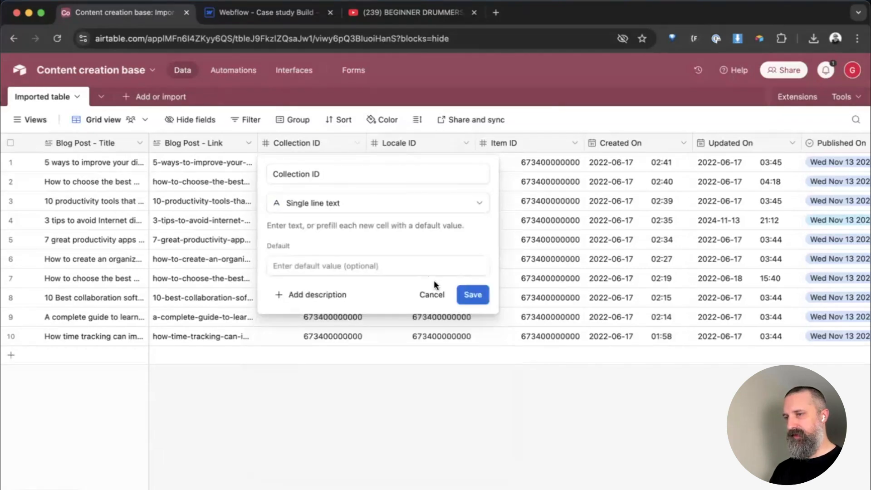
click(468, 296)
key(Return)
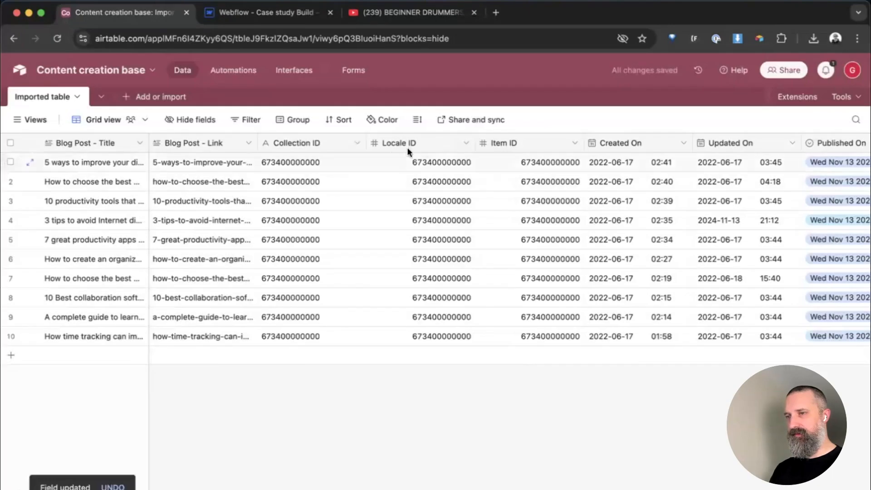
Change the type of the Locale ID and Item ID fields to Single line text and confirm the conversion
click(466, 144)
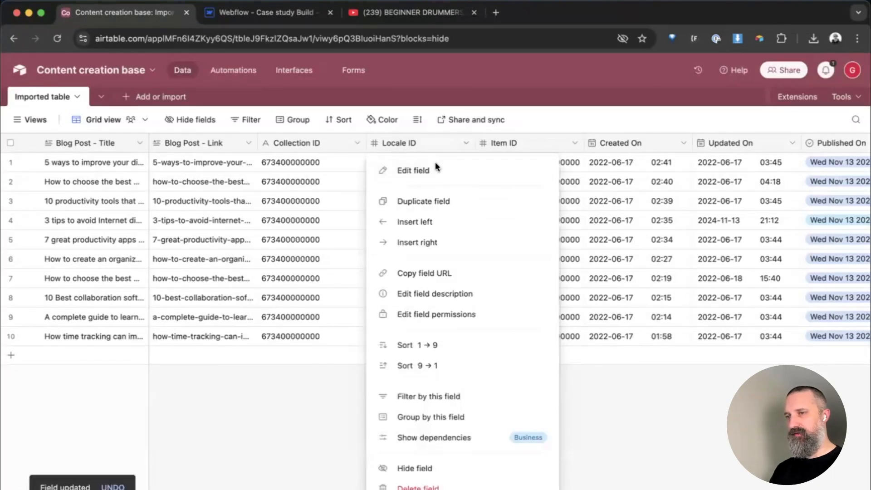
click(438, 169)
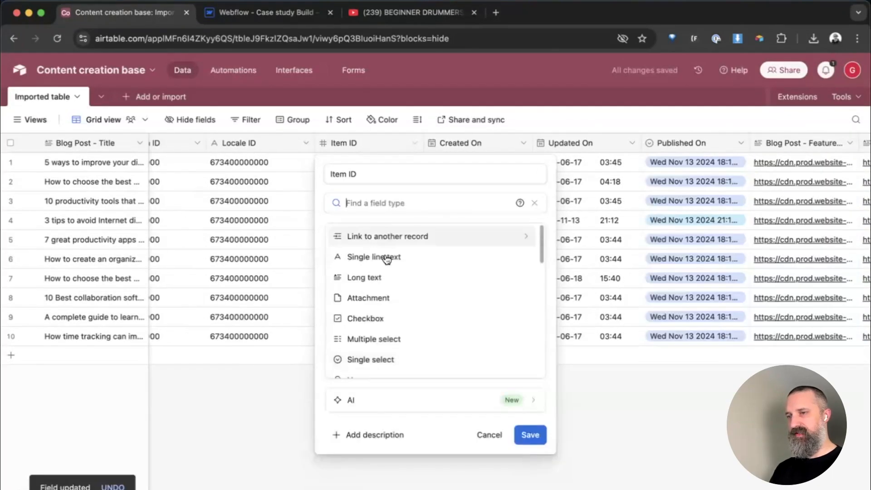
click(386, 258)
click(529, 295)
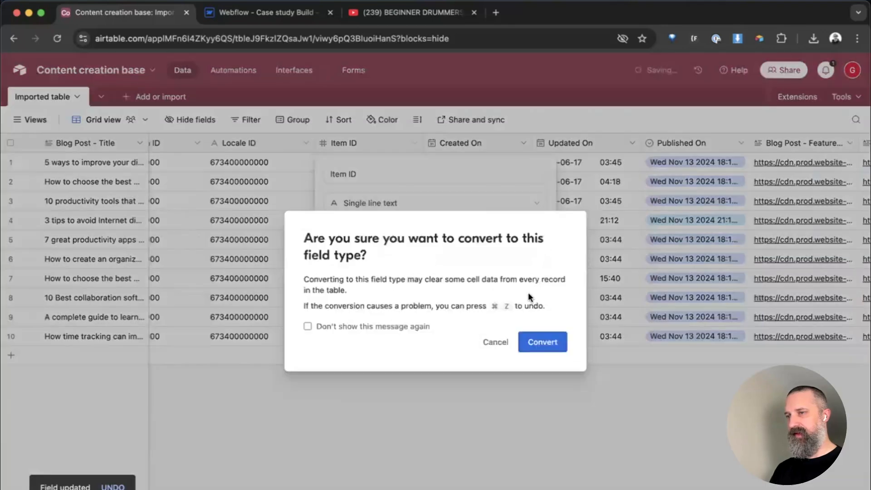
click(540, 341)
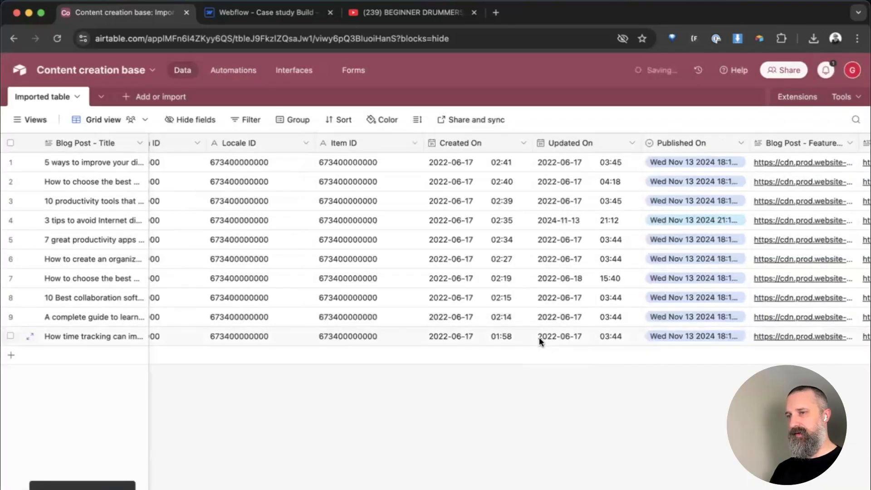
Open the downloaded Blog Posts (1) CSV in Numbers and examine its Collection ID, Locale ID and Item ID columns
click(578, 484)
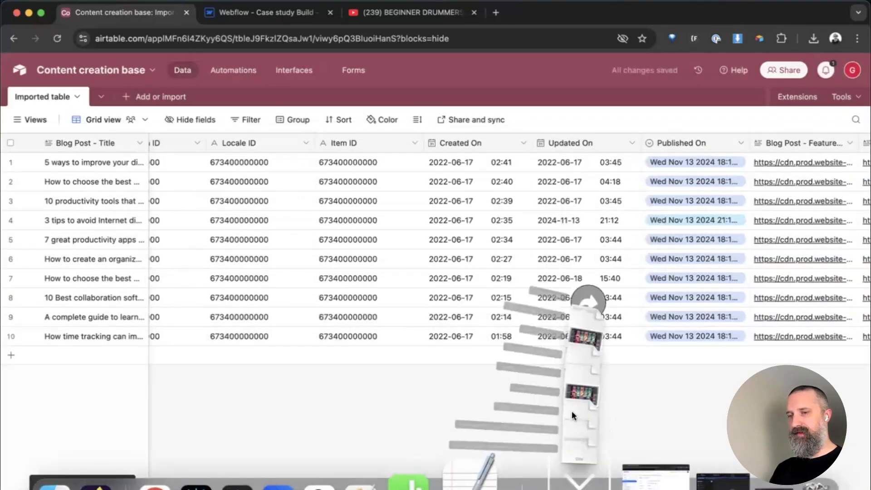
click(590, 412)
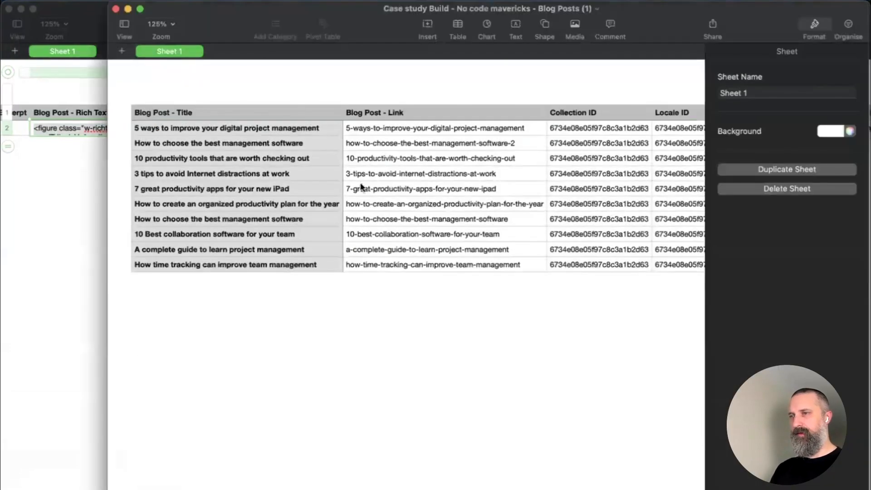
double_click(233, 30)
scroll(609, 351, right, 3)
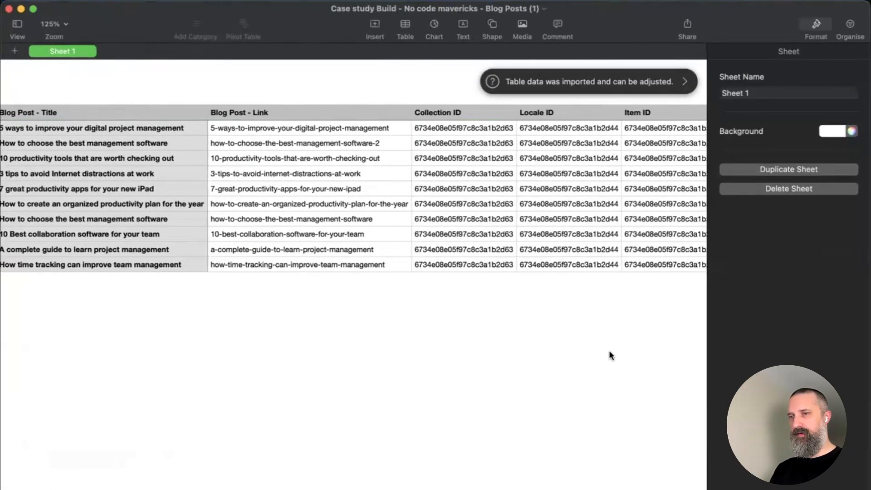
scroll(573, 333, right, 2)
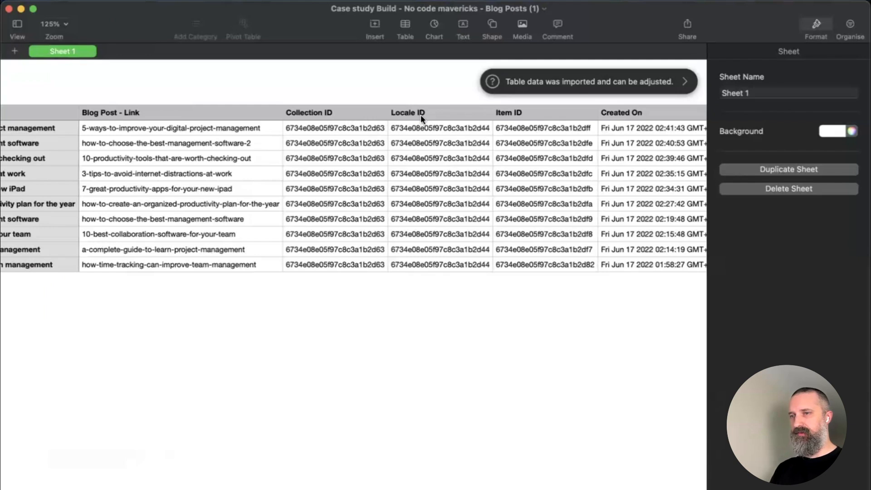
scroll(541, 124, right, 3)
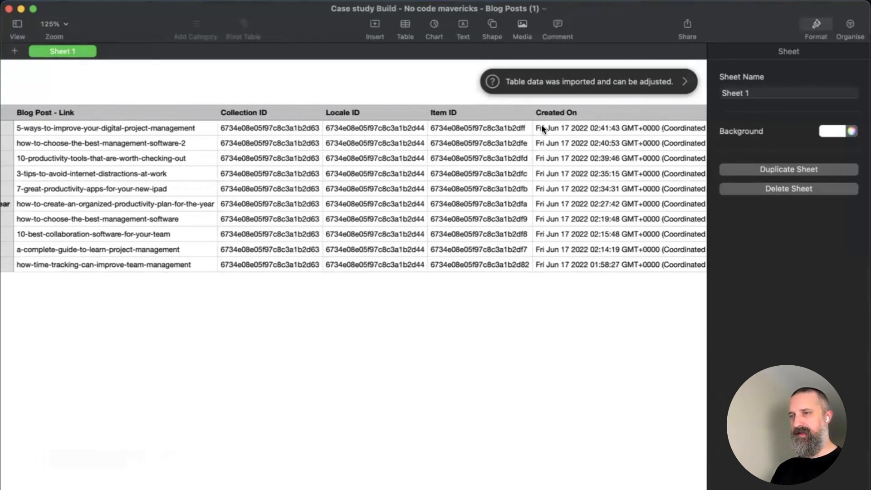
Switch back to Airtable and clear the Collection ID, Locale ID and Item ID cells of all ten records
key(super+Tab)
scroll(279, 176, left, 5)
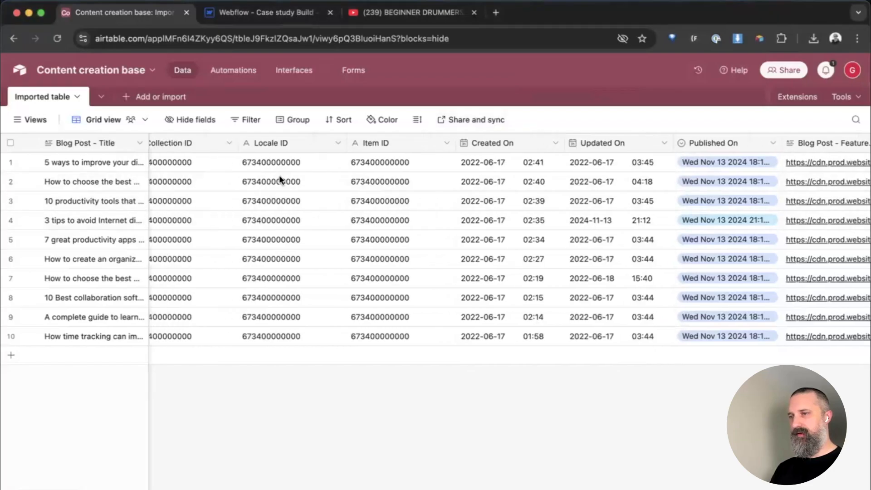
click(290, 158)
key(shift+Right)
key(shift+Right)
key(shift+Down)
key(shift+Down)
key(shift+Down)
key(shift+Down)
key(shift+Down)
key(shift+Down)
key(shift+Down)
key(shift+Down)
key(shift+Down)
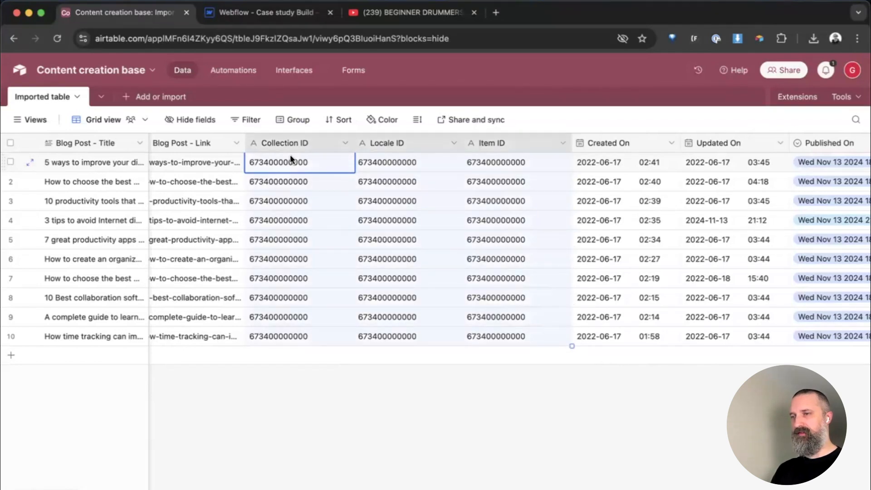
key(Delete)
key(Return)
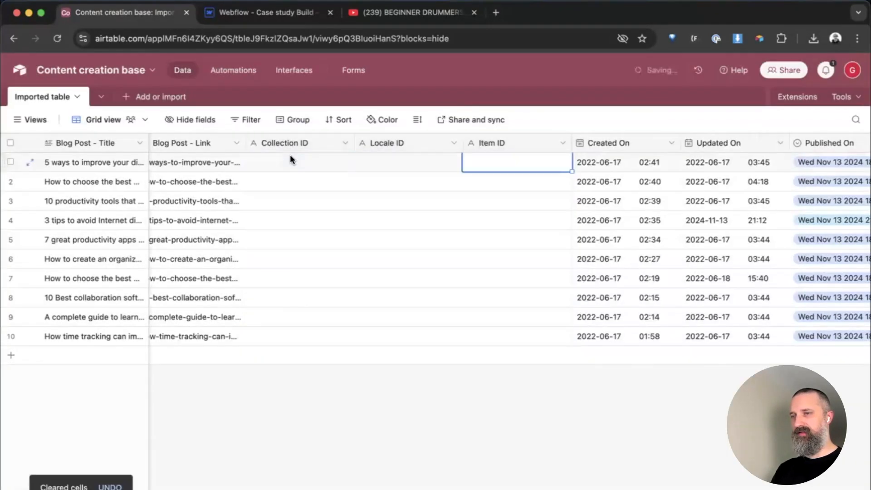
Copy the Collection ID, Locale ID and Item ID values of all ten rows from the Numbers sheet into the matching Airtable fields
key(ctrl+Tab)
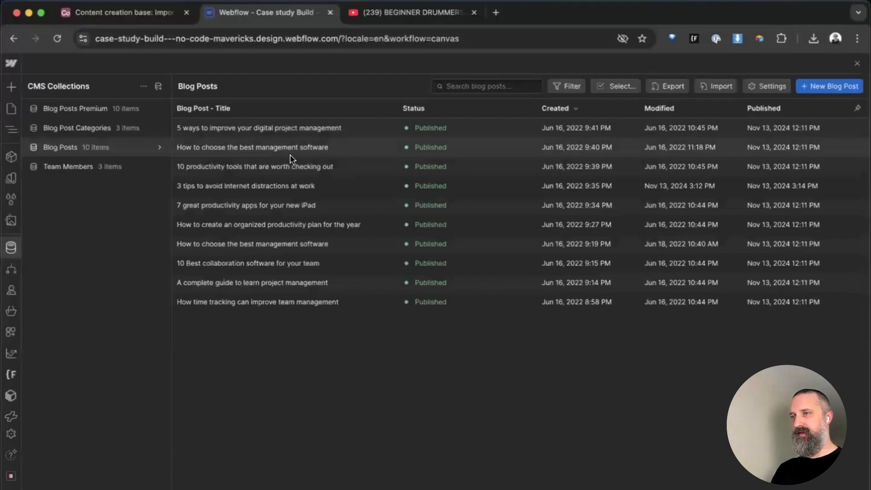
key(ctrl+shift+Tab)
key(super+Tab)
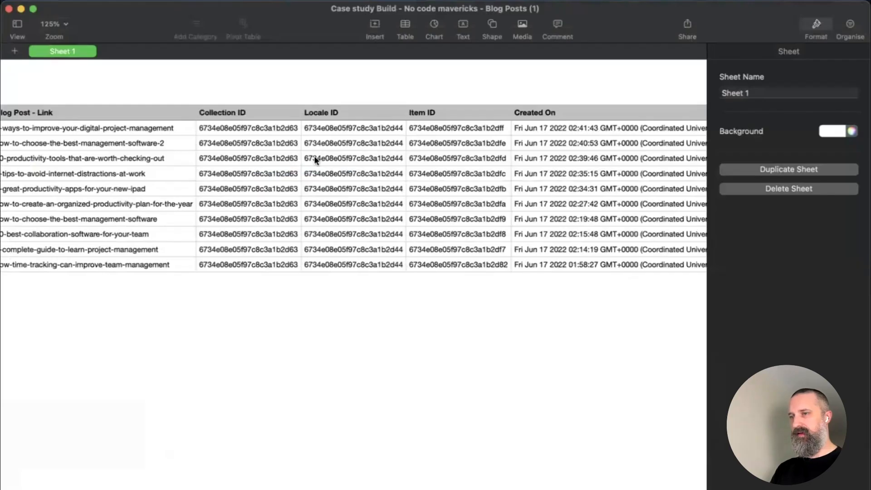
click(229, 129)
key(shift+Right)
key(shift+Right)
key(shift+Down)
key(shift+Down)
key(shift+Down)
key(shift+Down)
key(shift+Down)
key(shift+Down)
key(shift+Down)
key(shift+Down)
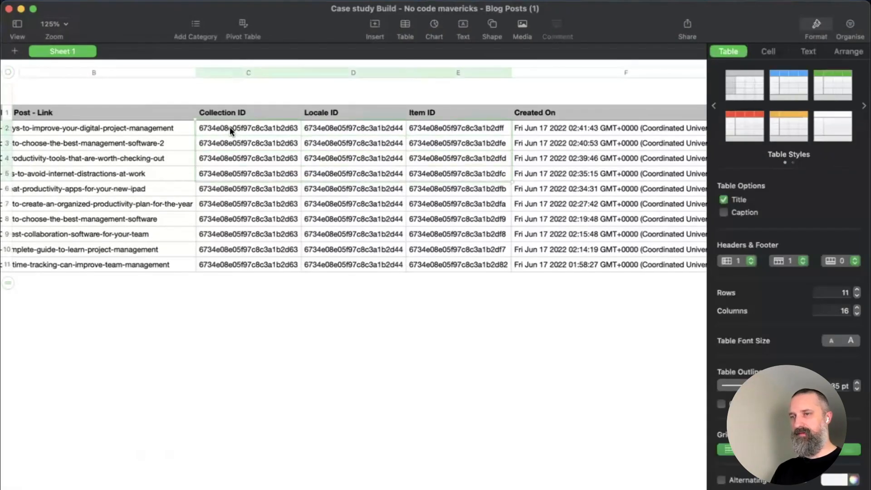
key(shift+Down)
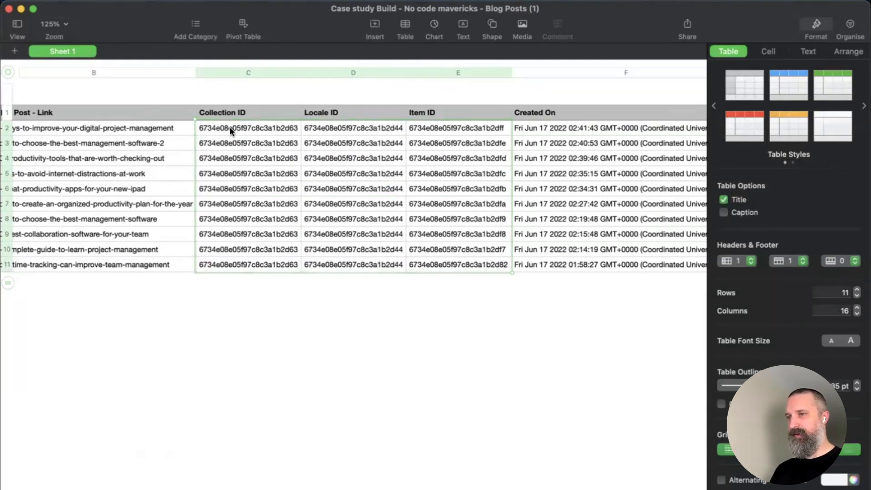
key(super+Tab)
key(super+v)
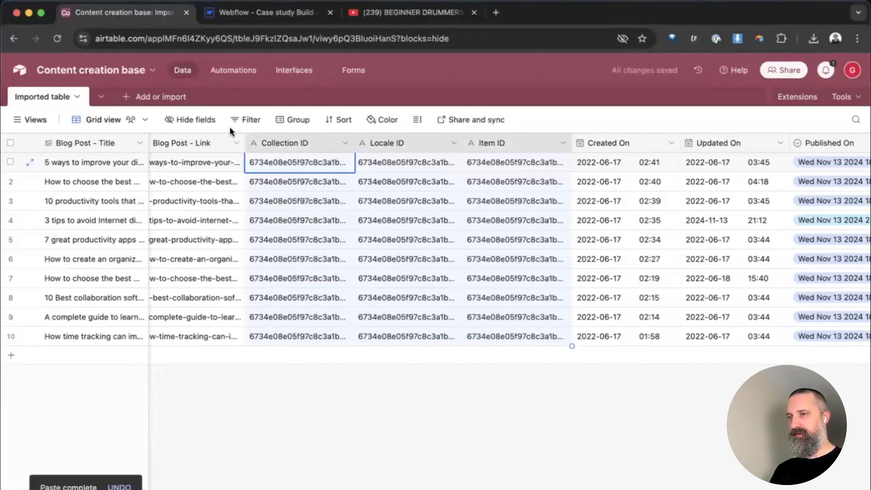
Widen the Collection ID, Locale ID and Item ID columns so the full IDs fit
drag(355, 142, 386, 141)
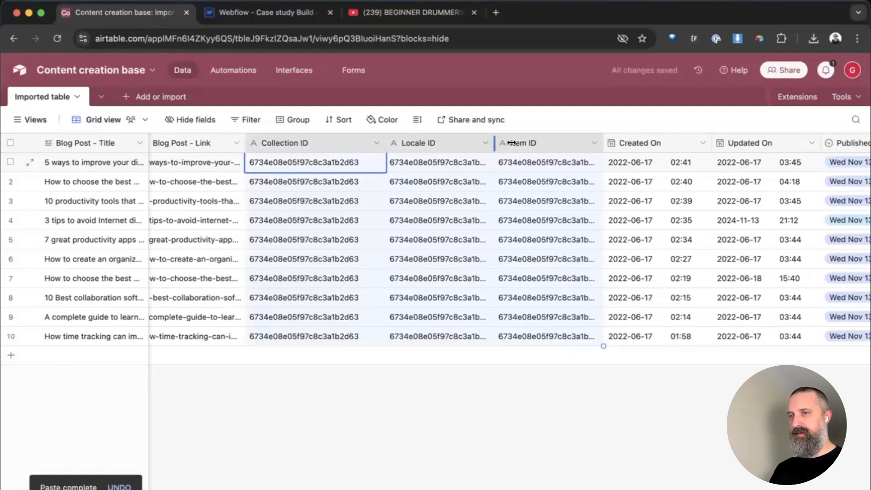
drag(495, 142, 521, 143)
drag(631, 143, 656, 144)
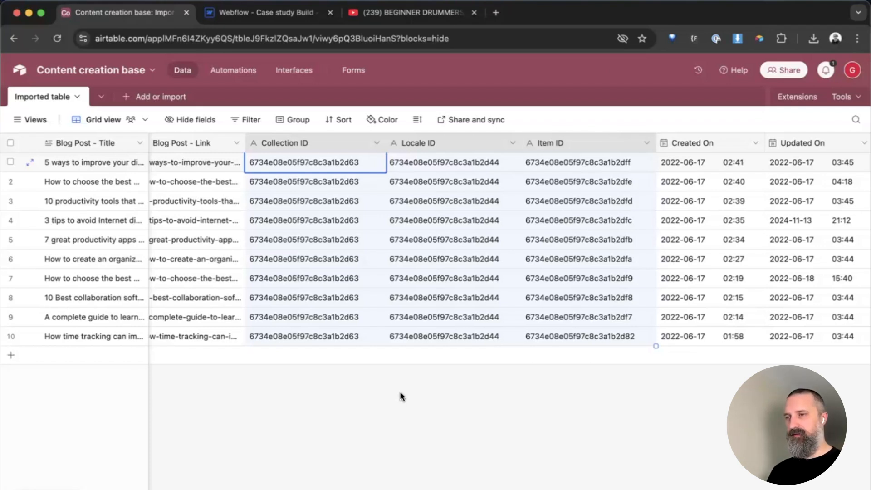
Check the pasted Item ID values record by record down to the last row
key(Right)
key(Right)
key(Down)
key(Down)
key(Down)
key(Down)
key(Down)
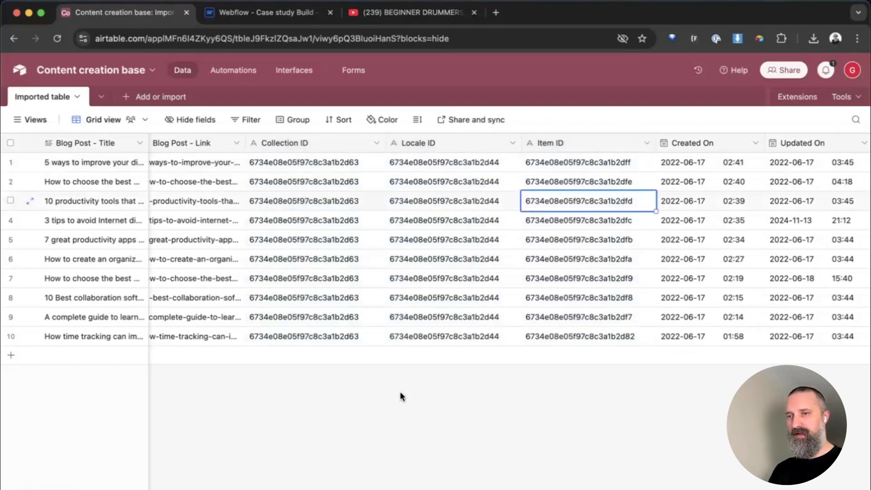
key(Down)
key(Down)
key(Down)
key(Down)
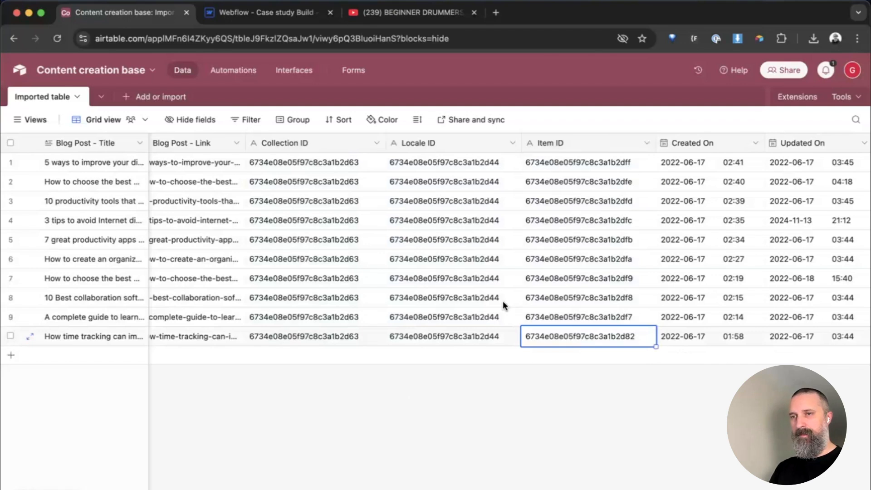
Review the remaining imported fields through Blog Post - Author and compare the table with the Webflow Blog Posts collection
scroll(601, 257, right, 4)
scroll(601, 257, right, 15)
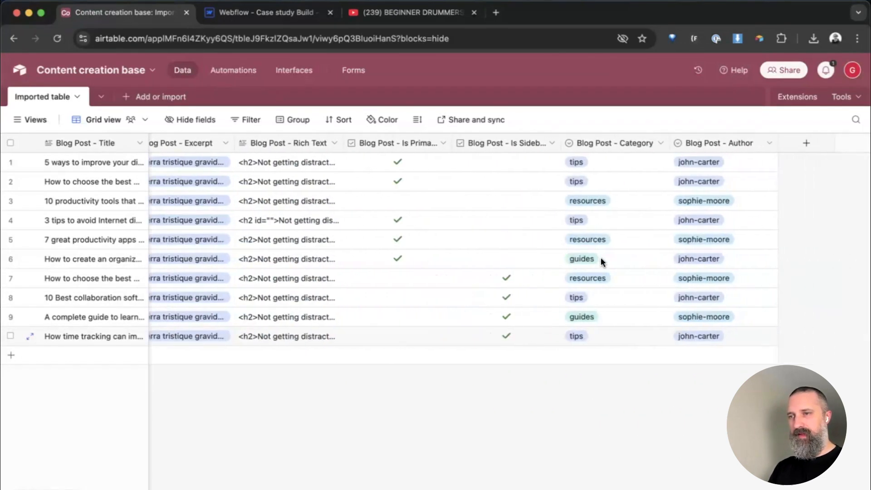
key(ctrl+Tab)
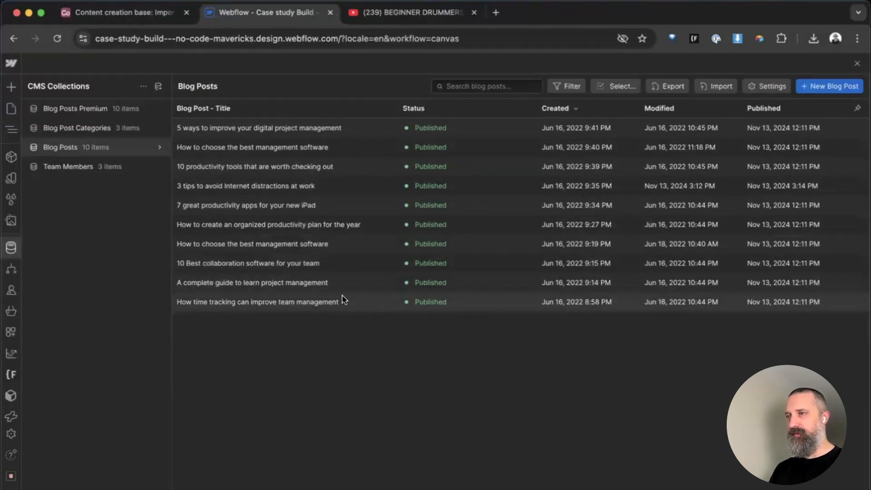
key(ctrl+shift+Tab)
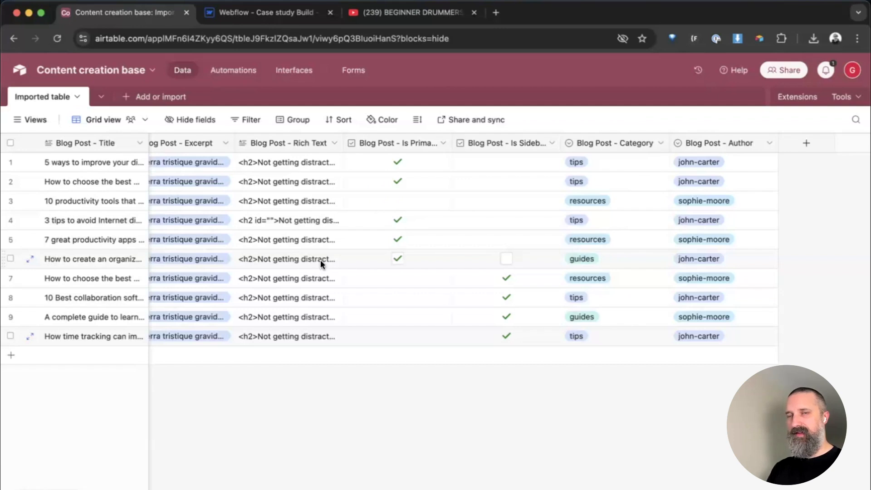
scroll(320, 259, left, 10)
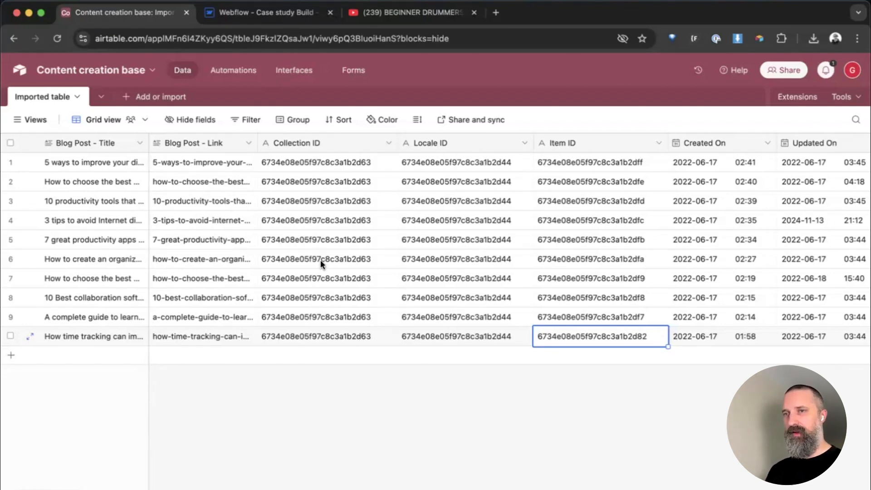
click(565, 388)
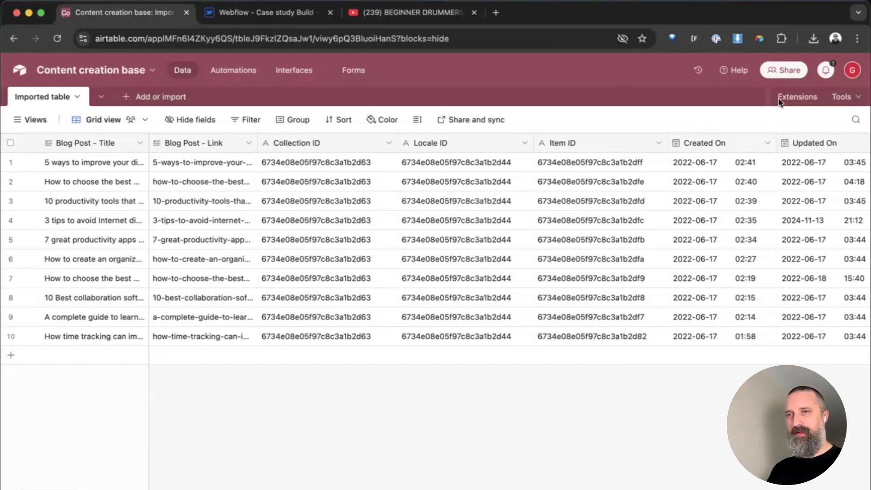
View the installed Web clipper, search Google for "airtable google extension" and open the Airtable web clipper page in the Chrome Web Store
click(761, 39)
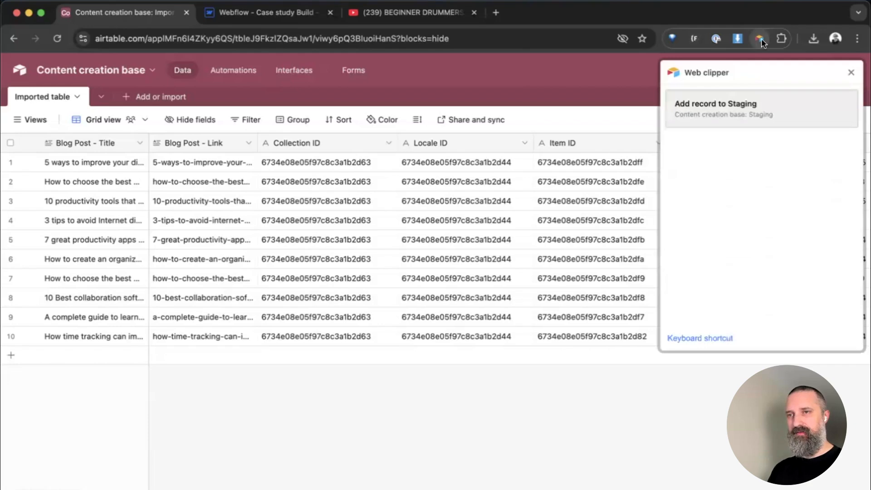
click(760, 39)
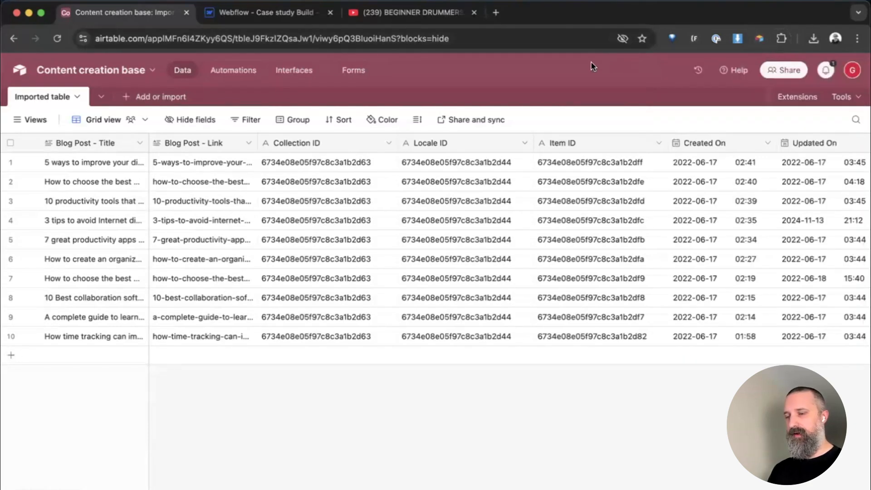
key(super+t)
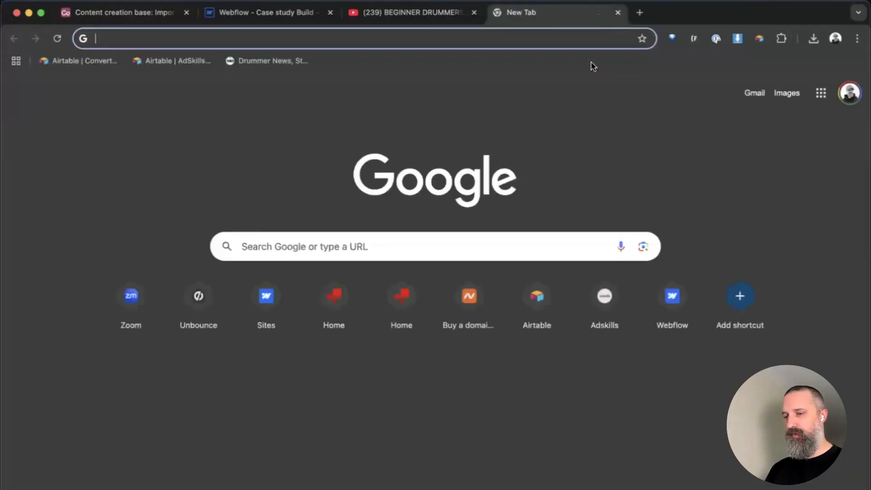
text(airtable)
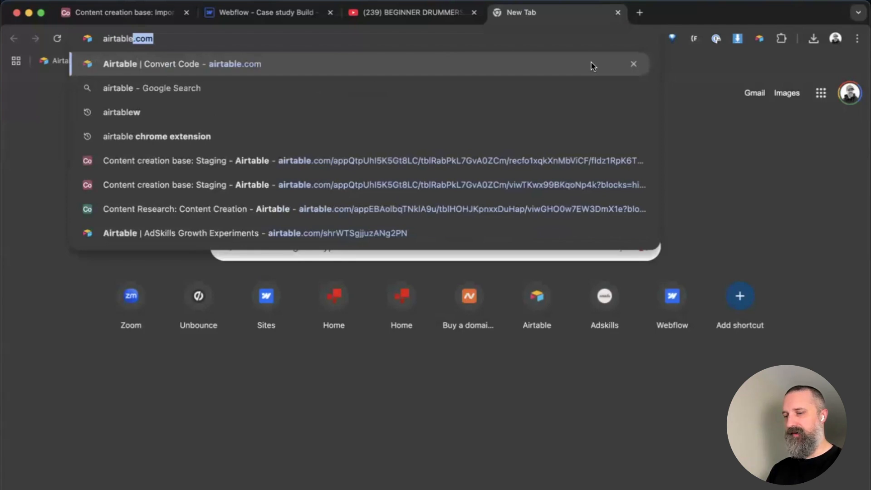
text( google ex)
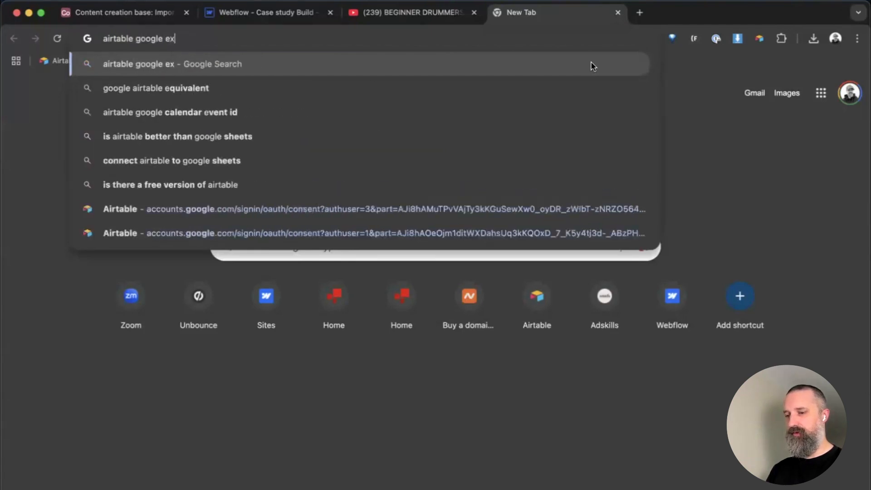
text(tension)
key(Return)
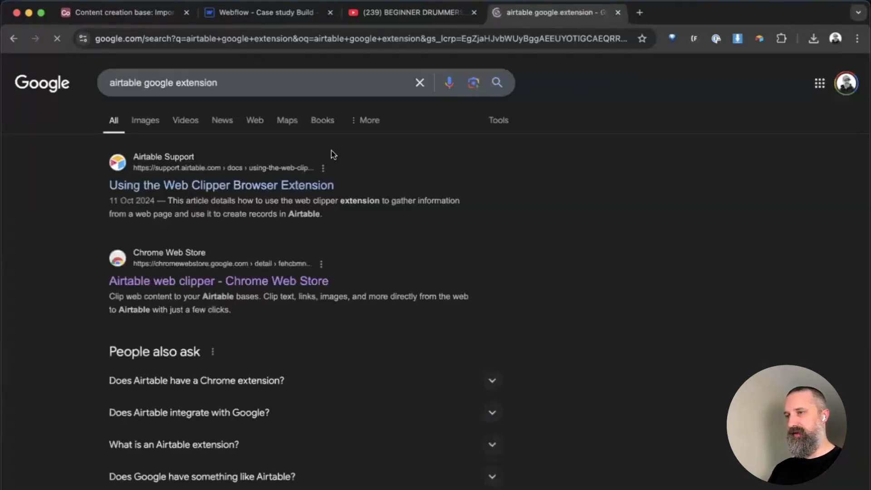
click(206, 282)
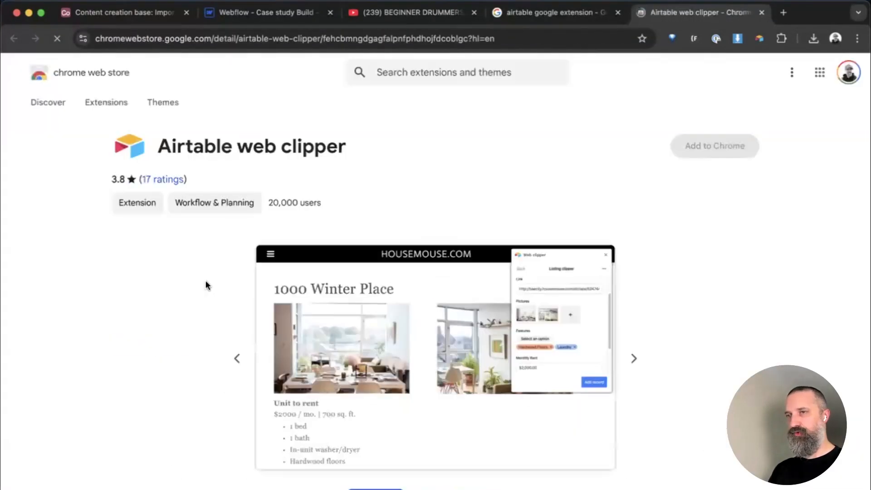
key(ctrl+shift+Tab)
key(ctrl+w)
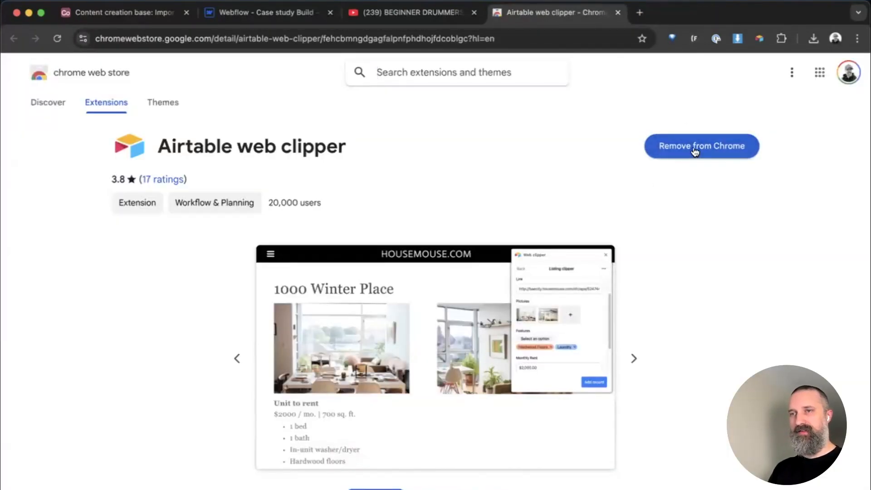
Find Airtable web clipper among the browser's extensions, unpin it and pin it again
click(781, 40)
scroll(741, 170, down, 3)
scroll(741, 172, up, 5)
scroll(741, 171, down, 1)
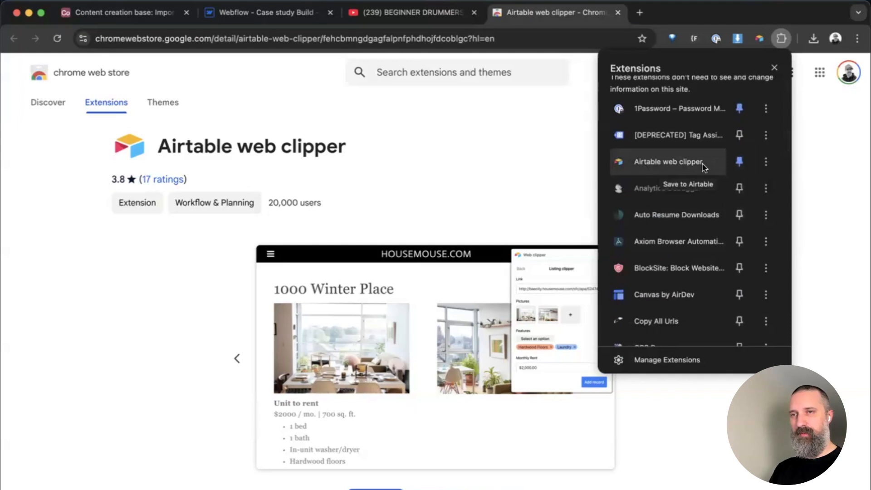
click(740, 162)
click(740, 163)
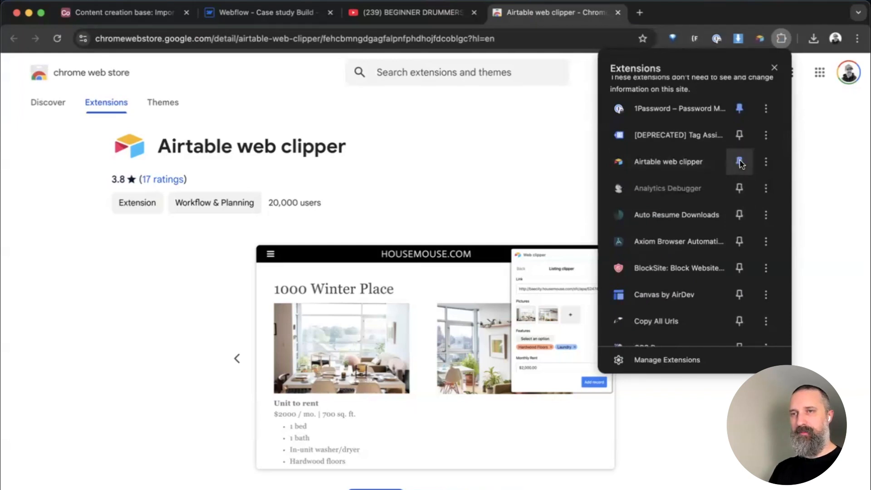
Close the extensions list and the Chrome Web Store page, and return to the Content creation base
click(775, 66)
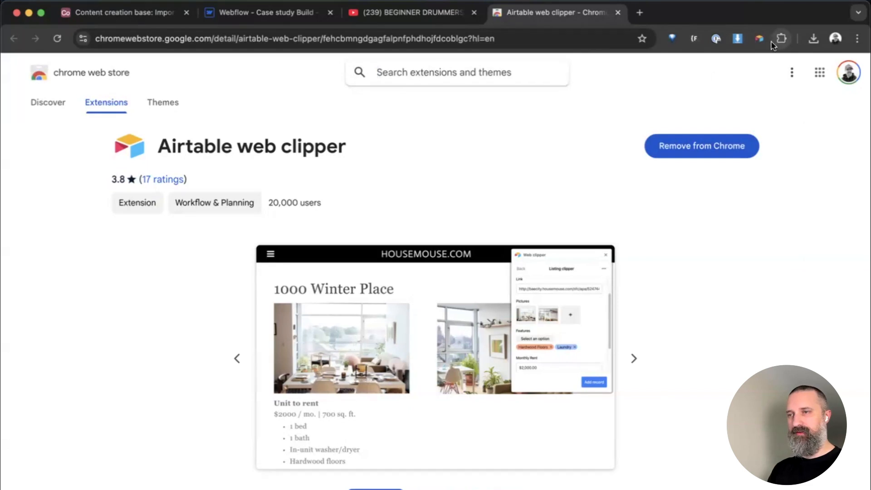
key(super+w)
mouse_move(587, 119)
key(ctrl+Tab)
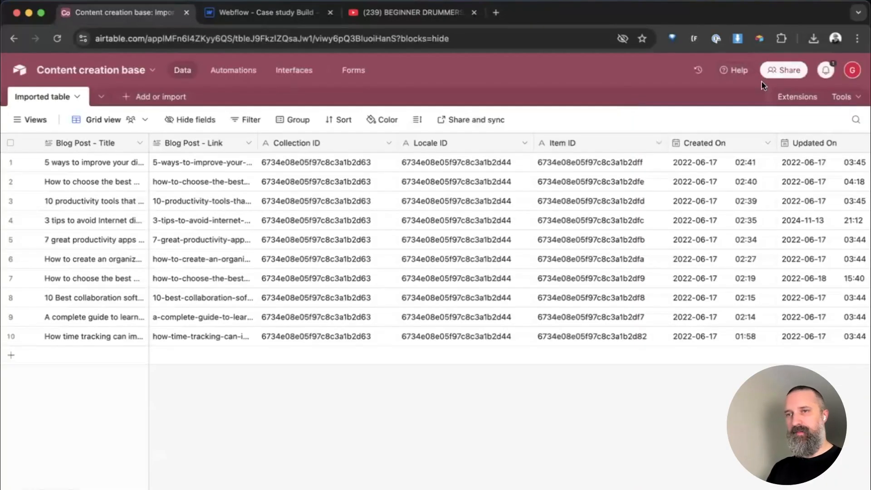
Remove the outdated "Add record to Staging" clip action from the browser's Web clipper, close the clipper and reload the base
click(759, 39)
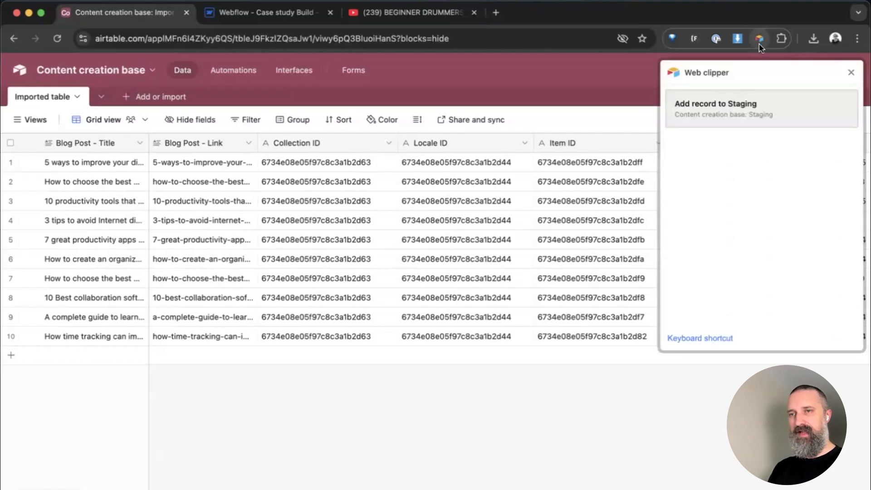
click(825, 113)
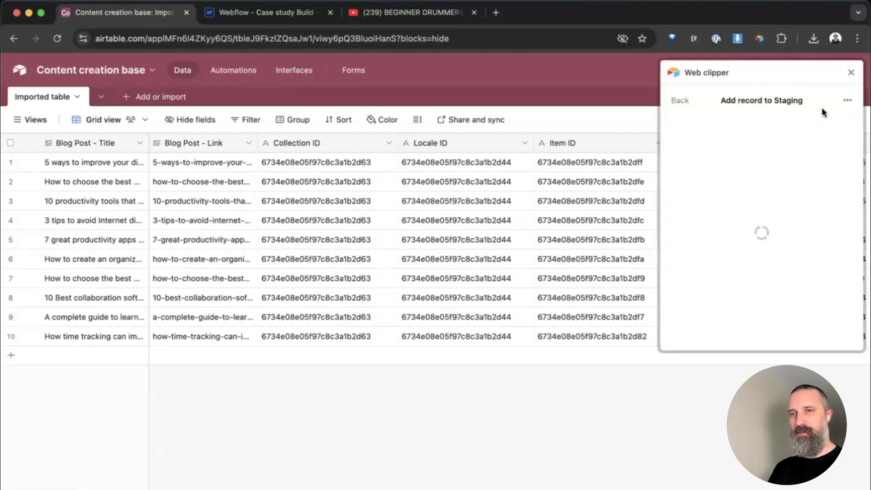
click(848, 102)
click(826, 136)
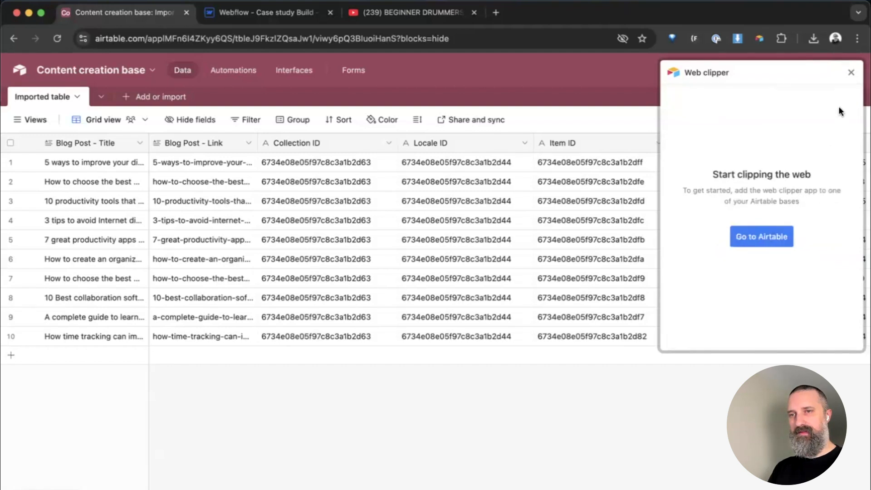
click(852, 73)
key(super+r)
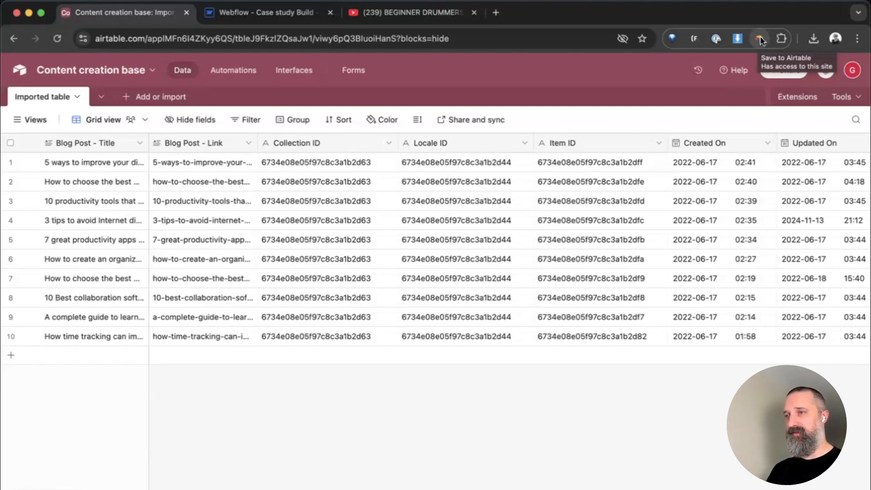
Search the base's extension marketplace for "clip", add the Web clipper extension and close its enlarged setup view
click(797, 96)
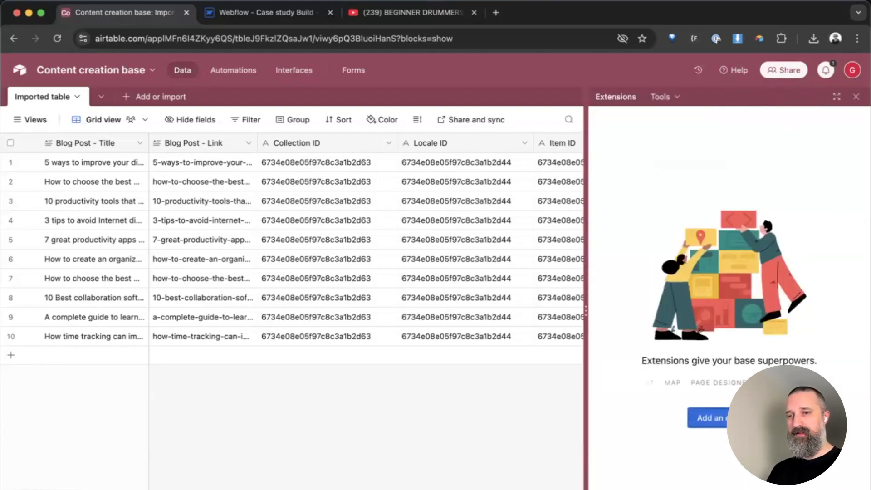
click(708, 418)
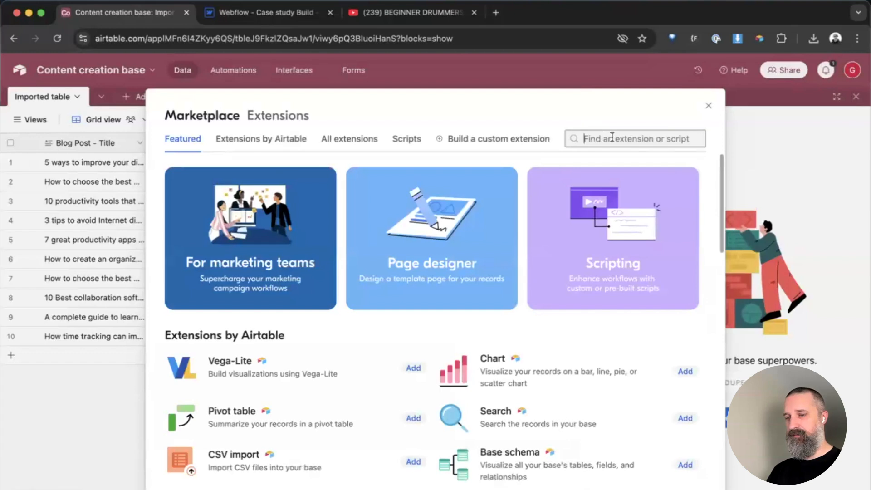
text(clip)
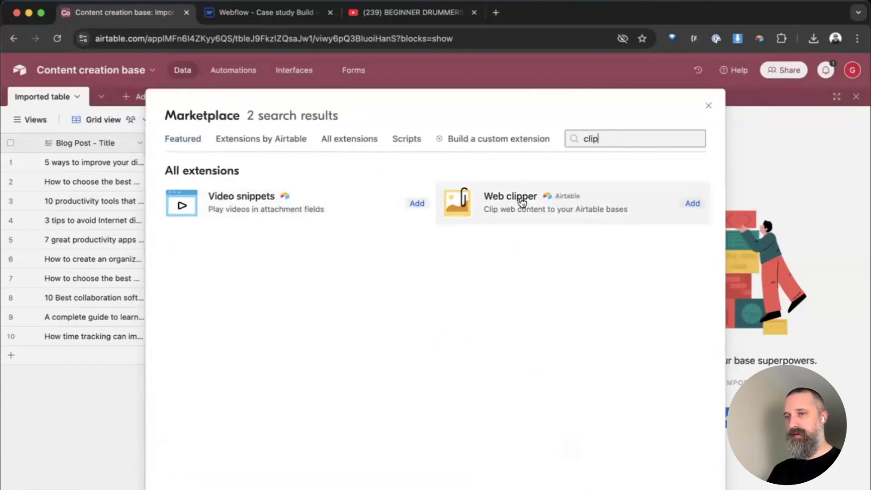
click(692, 203)
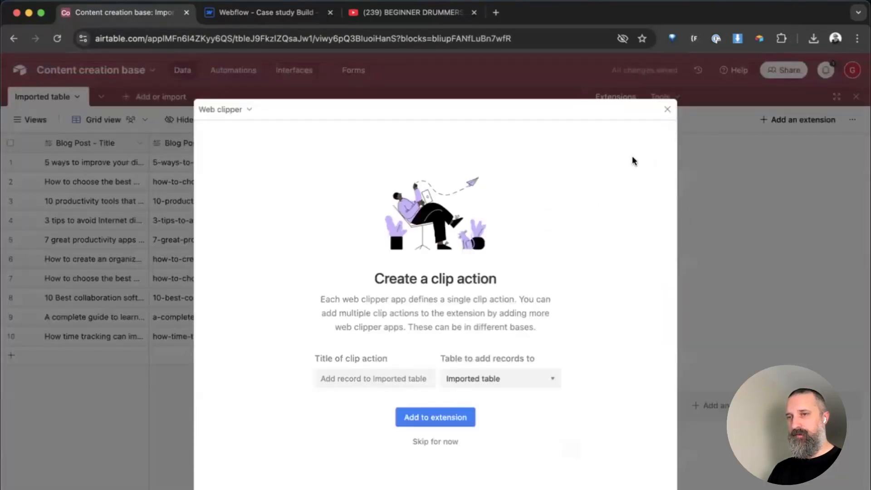
click(668, 111)
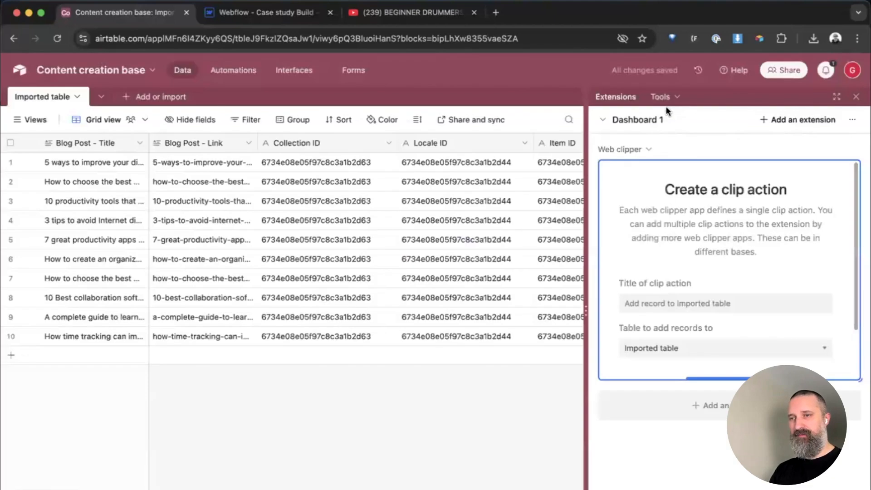
Show the table's last fields, hide the base's extensions, and move the Airtable page between Webflow and YouTube
scroll(475, 230, right, 10)
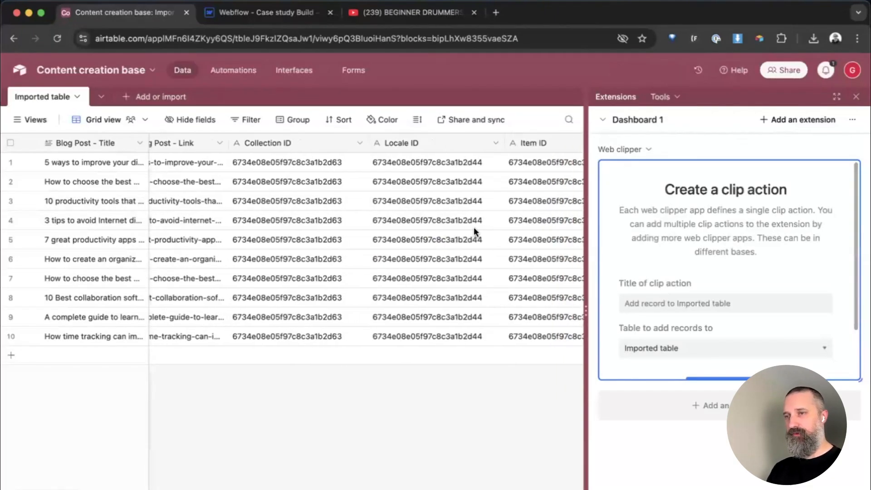
scroll(474, 227, right, 5)
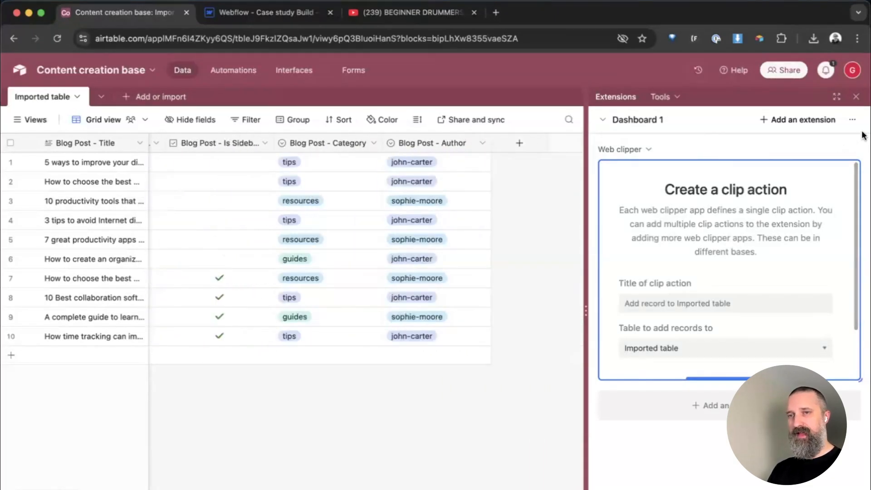
click(857, 98)
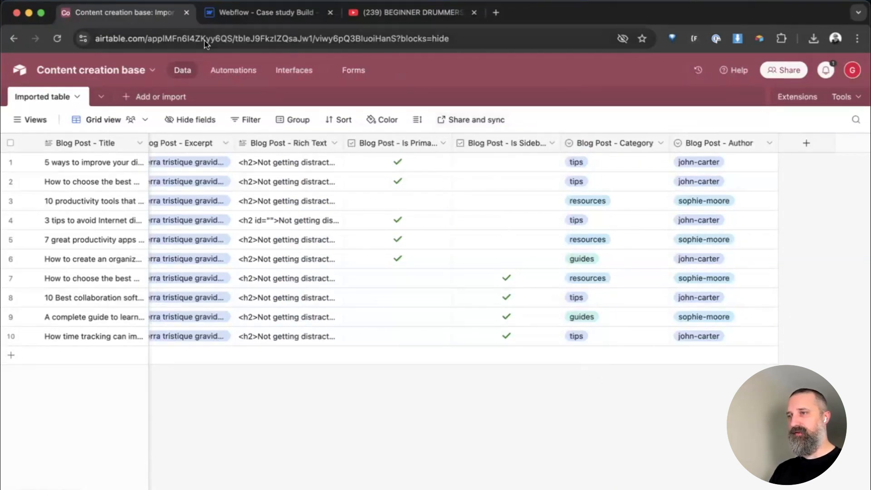
drag(162, 13, 307, 15)
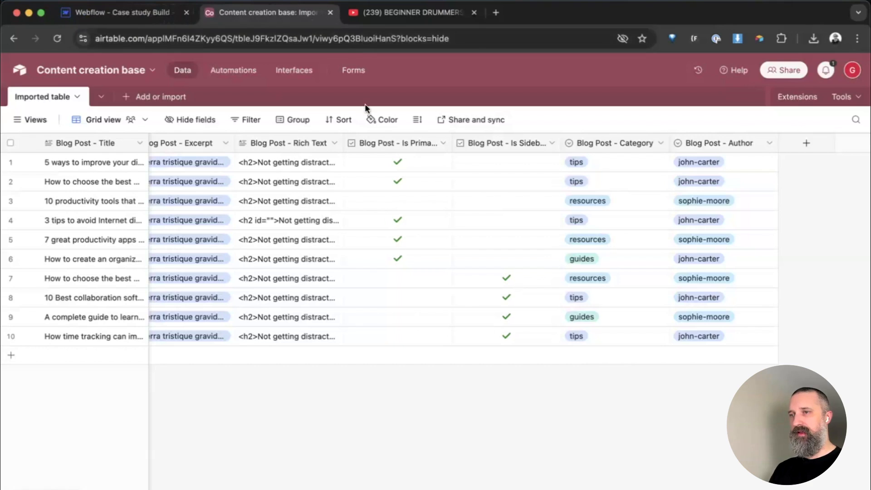
Examine the YouTube page of the beginner drum rudiments video, including the content below the player, and return to the base
key(ctrl+Tab)
scroll(538, 226, down, 10)
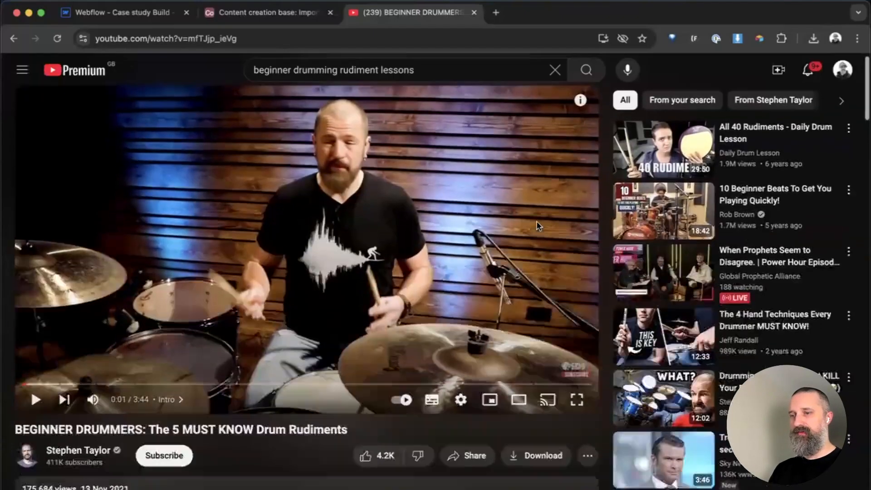
scroll(537, 222, down, 5)
scroll(537, 224, up, 15)
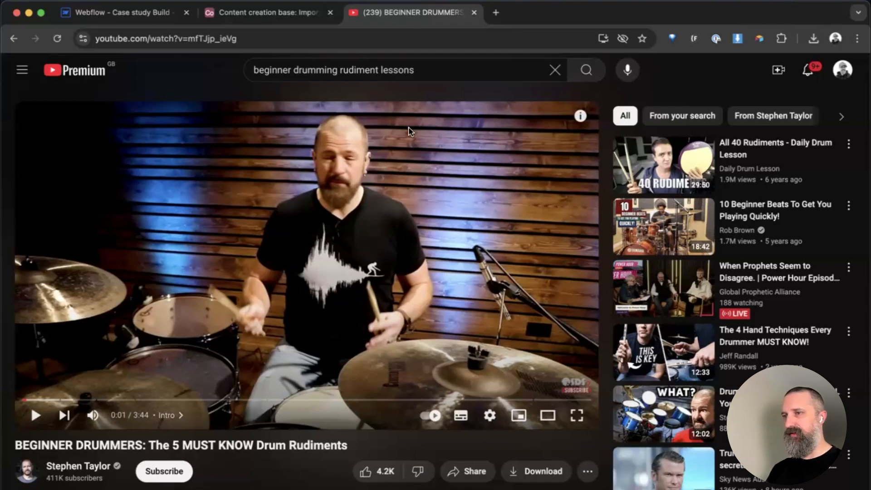
key(ctrl+shift+Tab)
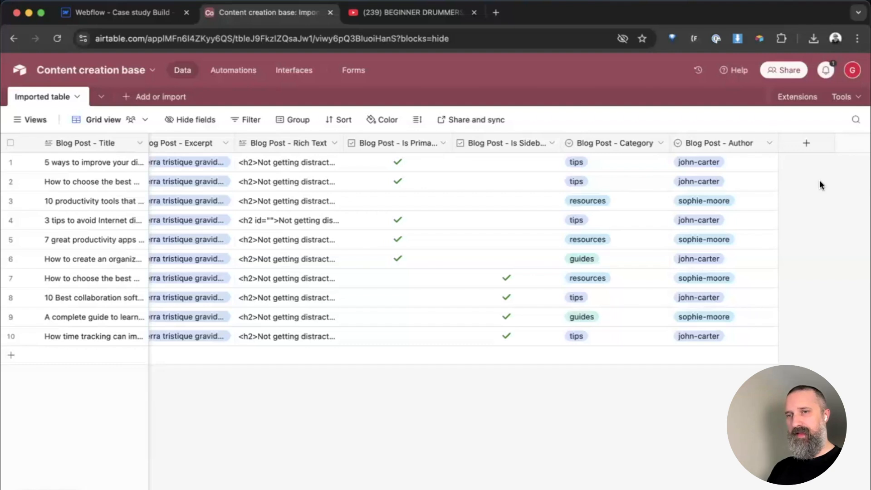
Create a URL field named "YouTube url" after Blog Post - Author
click(808, 144)
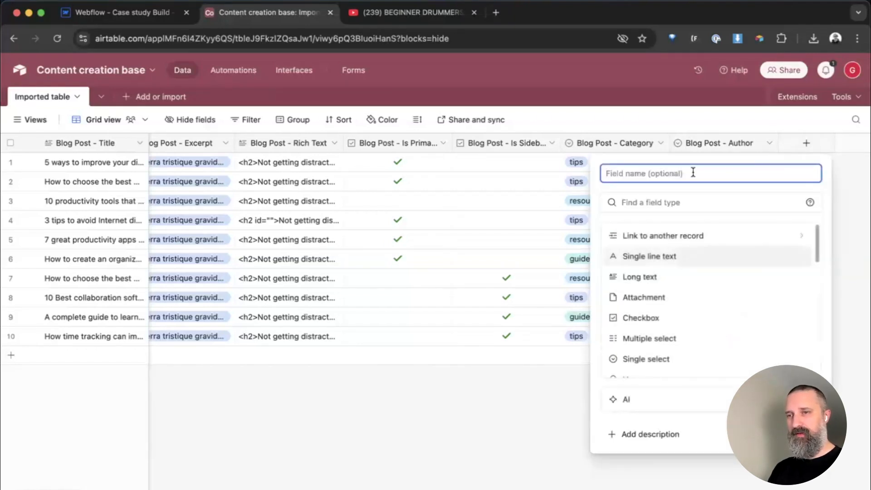
text(YouTube url)
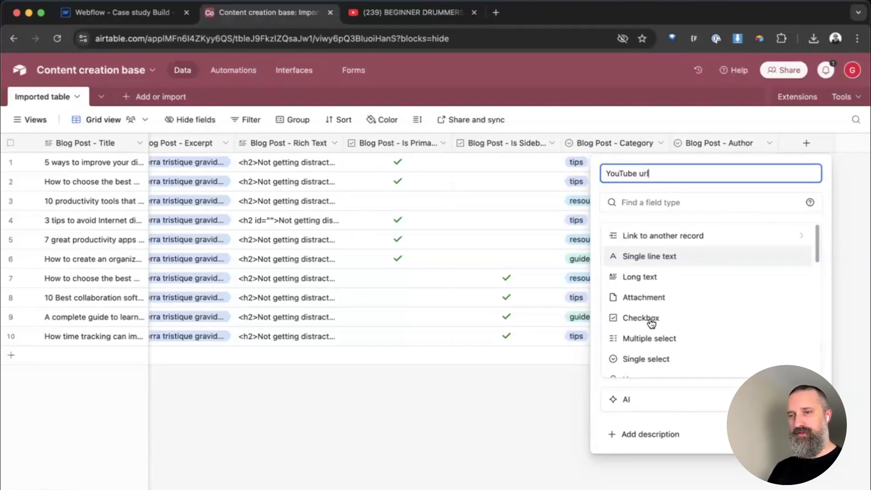
scroll(652, 322, down, 1)
scroll(651, 321, up, 1)
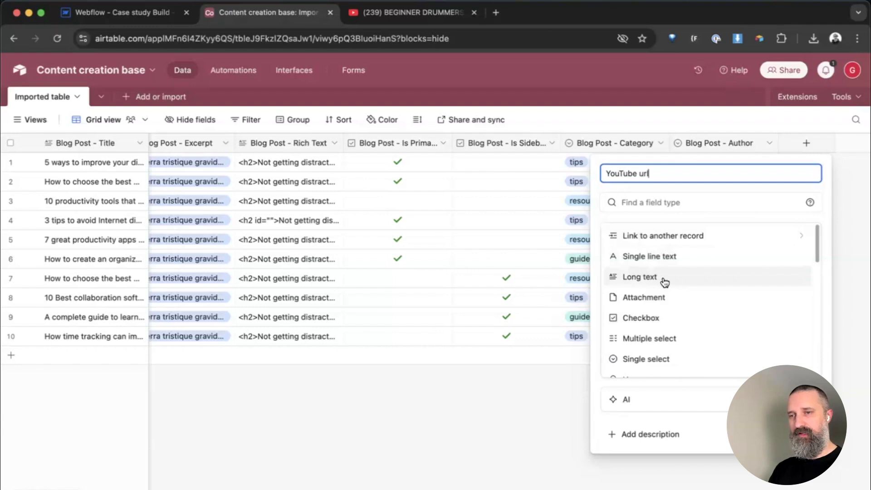
scroll(664, 297, down, 3)
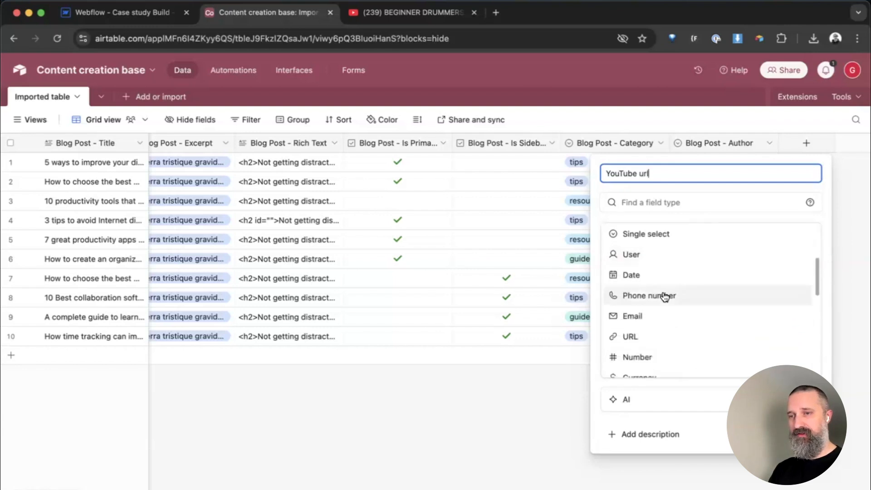
scroll(654, 313, down, 1)
click(642, 322)
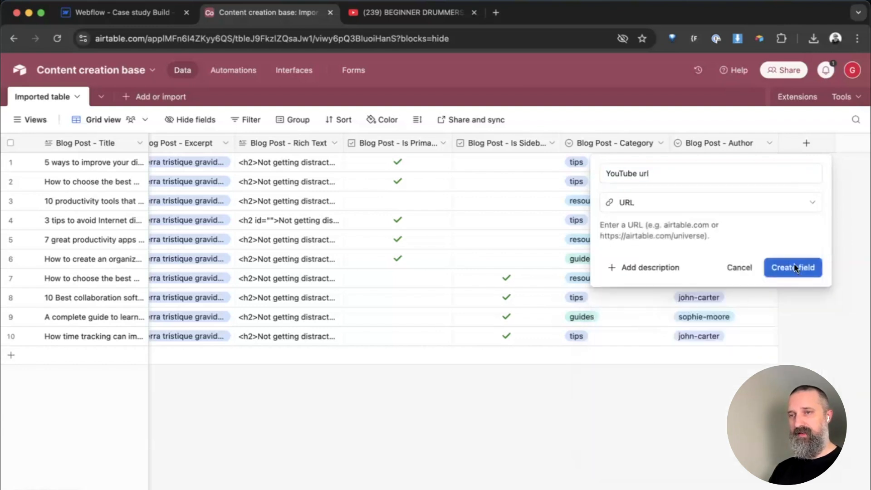
click(795, 268)
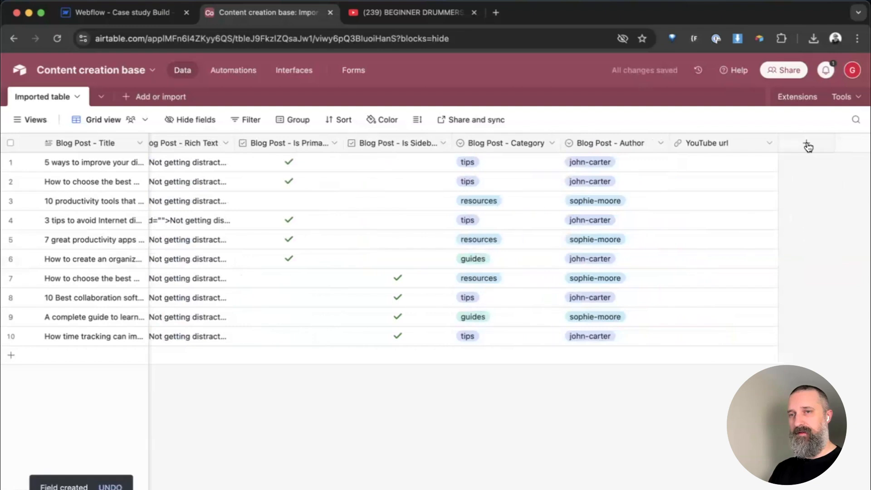
Add a long text field named "Description" and a single line text field named "YouTube Title" placed before it
click(807, 144)
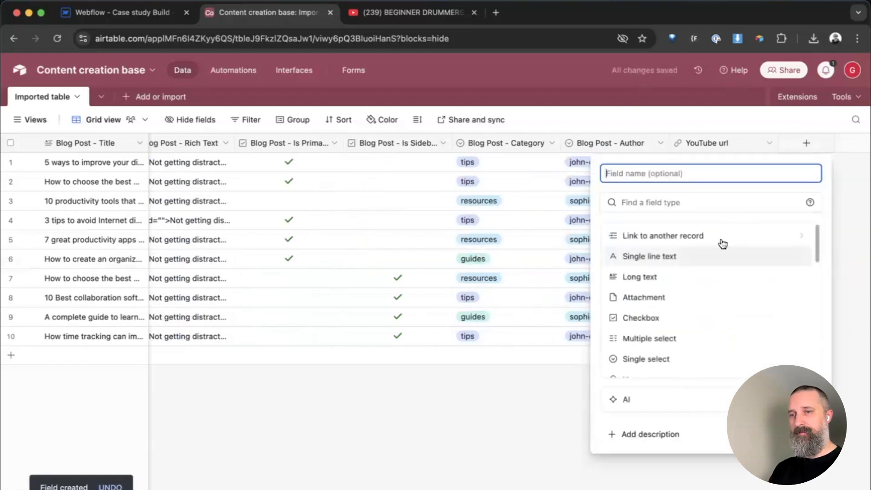
click(655, 277)
click(589, 173)
text(Desription)
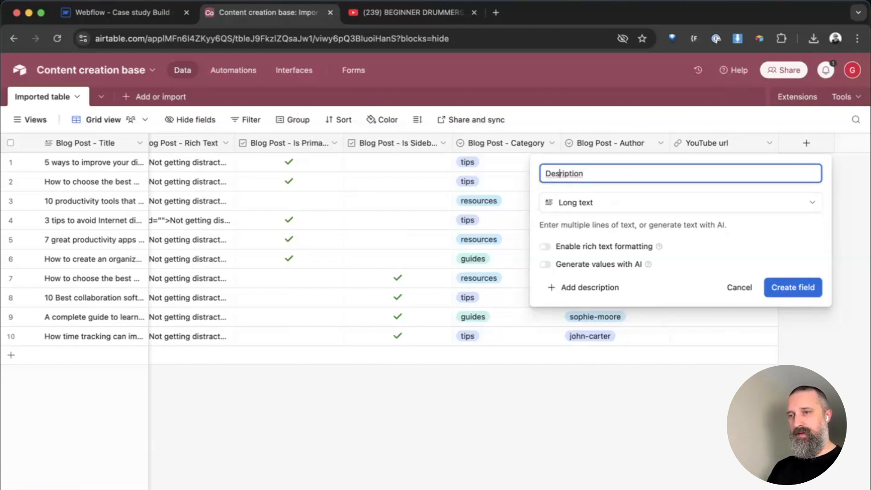
text(c)
text(YouTube Title)
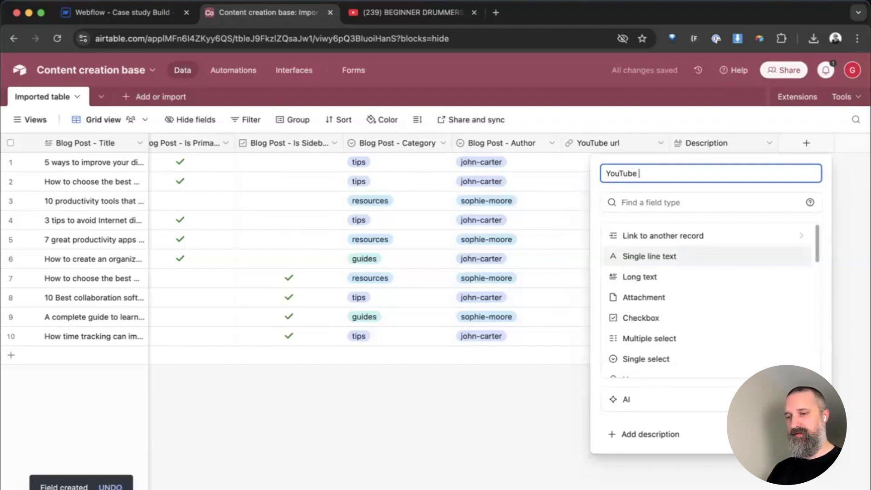
key(Return)
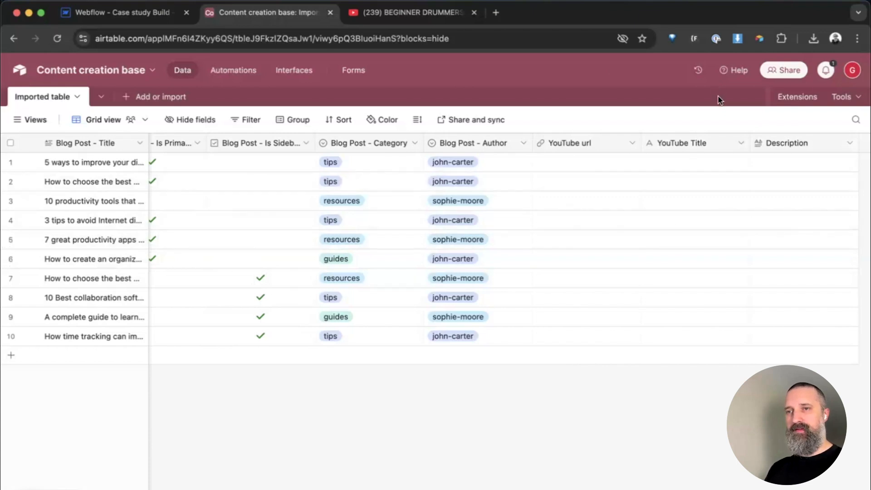
Title the Web clipper's clip action "YouTube research" and rename the imported table to "Content staging"
click(799, 103)
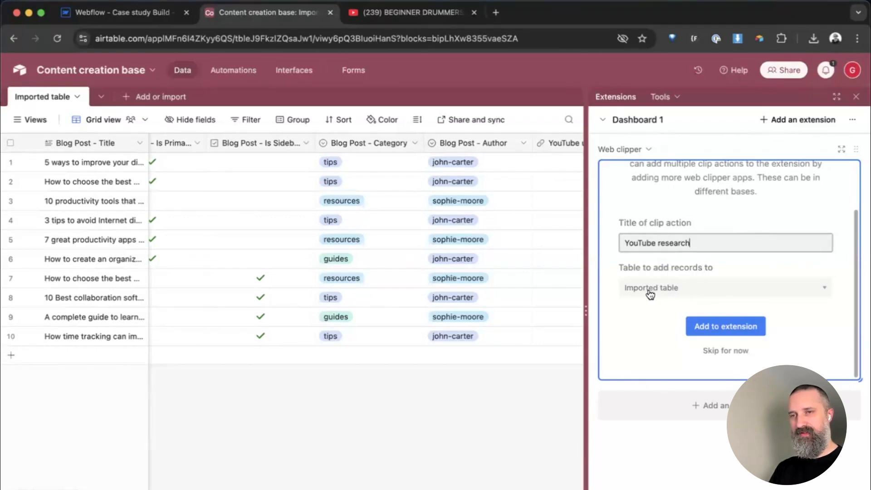
click(77, 97)
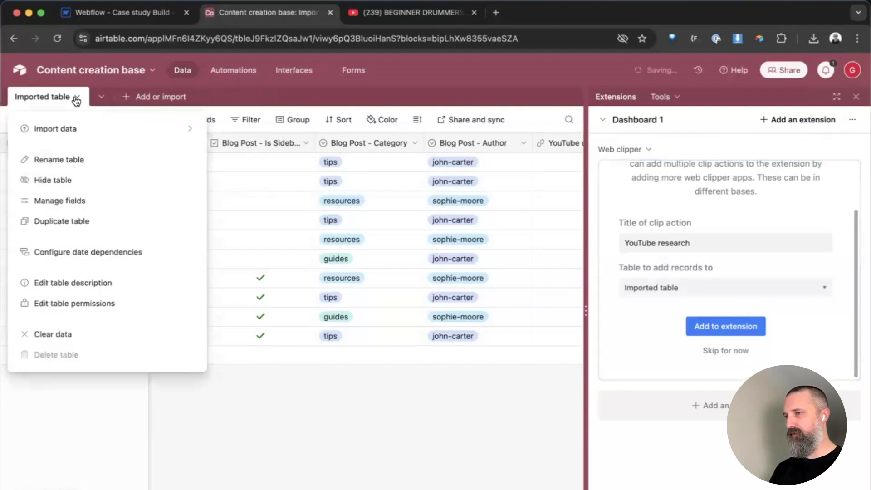
click(57, 158)
text(Content staging)
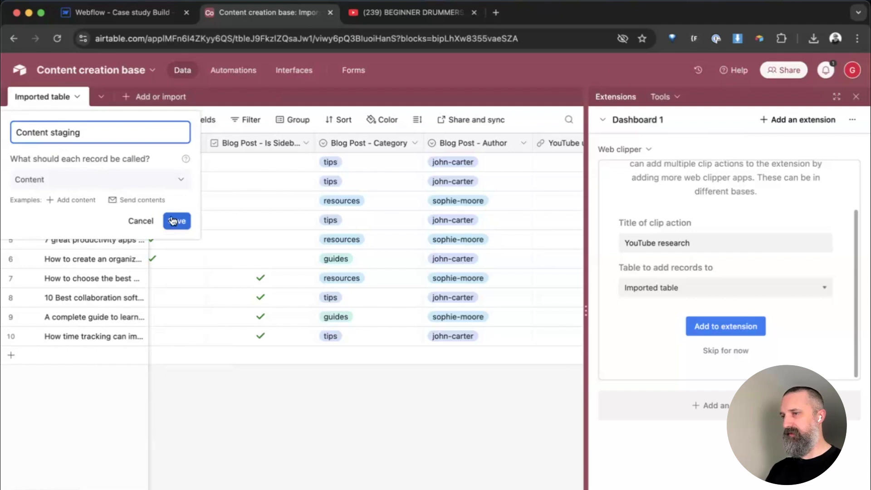
click(173, 221)
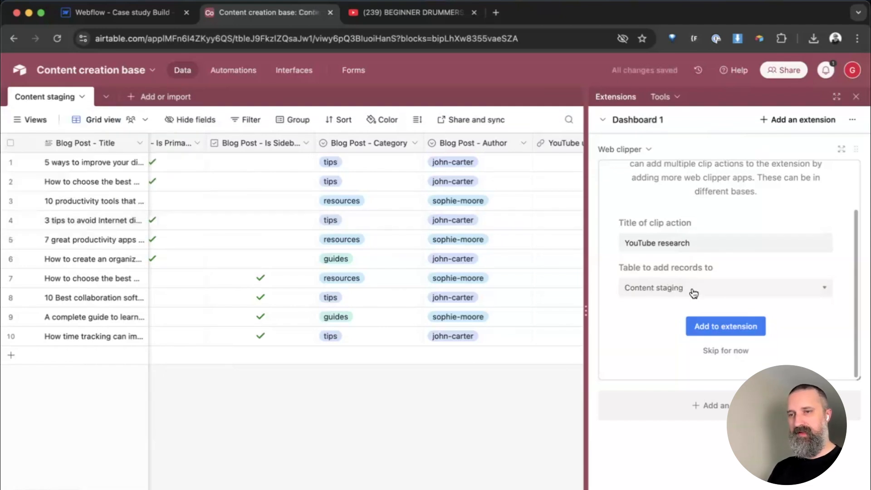
Add the YouTube research clip action to the browser extension, check its clip form and close the form
click(726, 326)
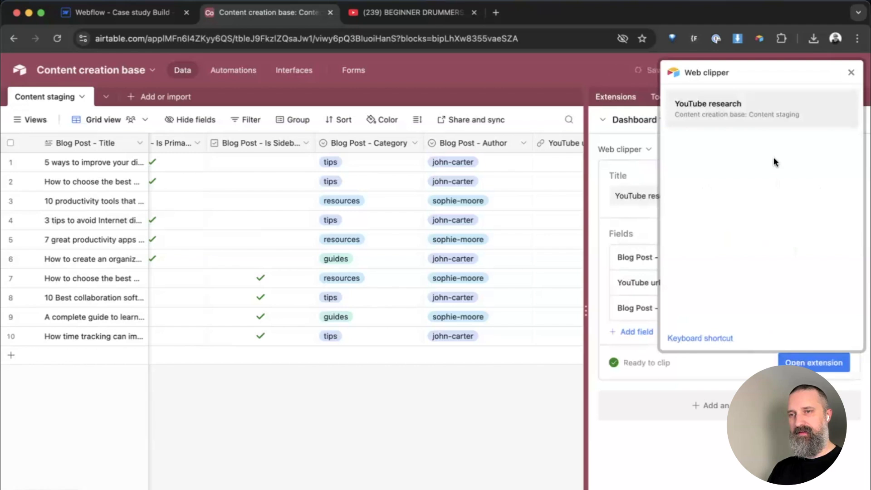
click(788, 105)
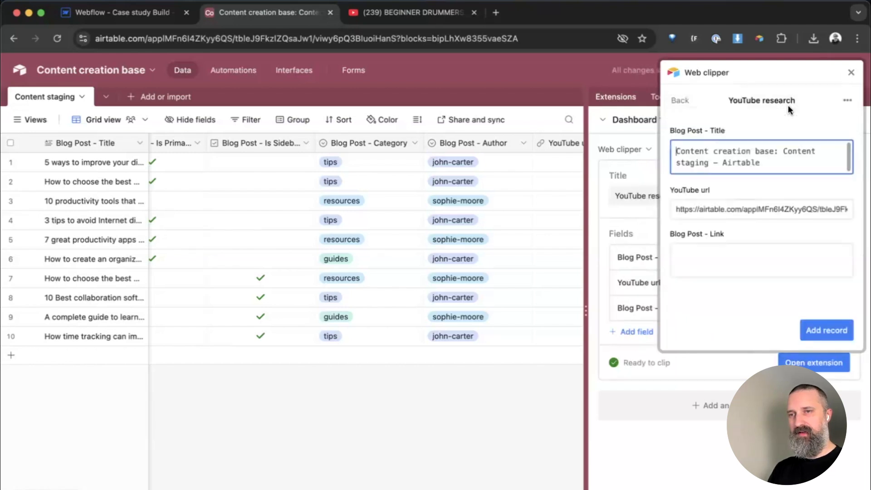
click(851, 72)
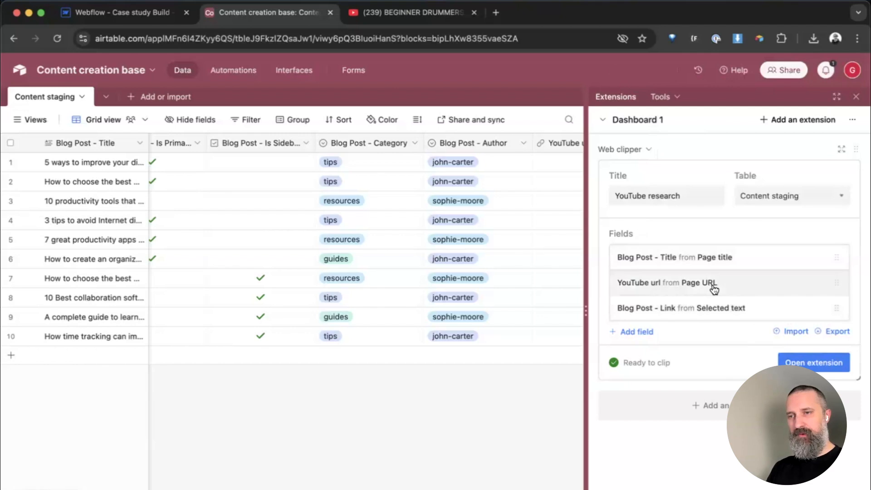
Place the YouTube url clip field first and map the Page title to YouTube Title instead of Blog Post - Title
click(633, 258)
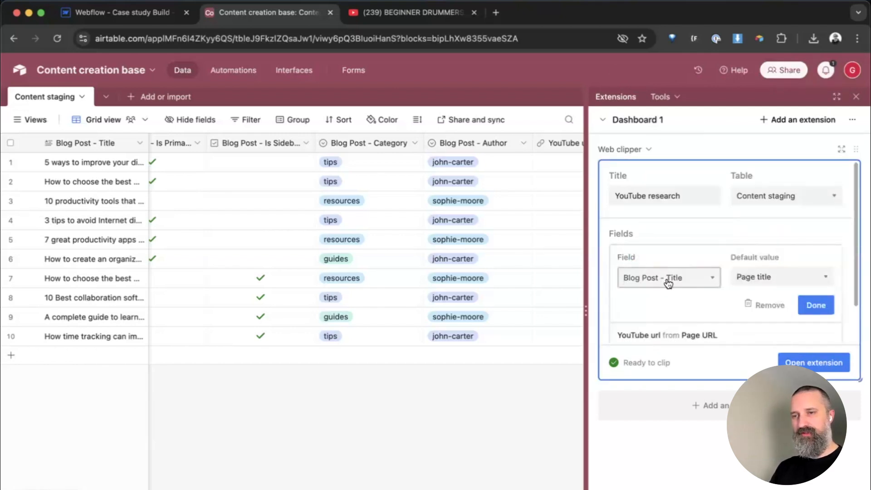
scroll(688, 293, down, 1)
drag(834, 281, 830, 256)
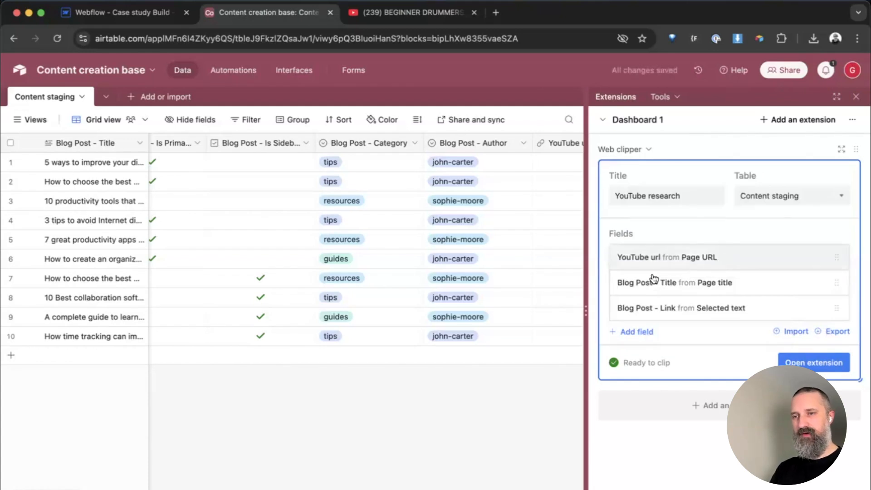
click(641, 287)
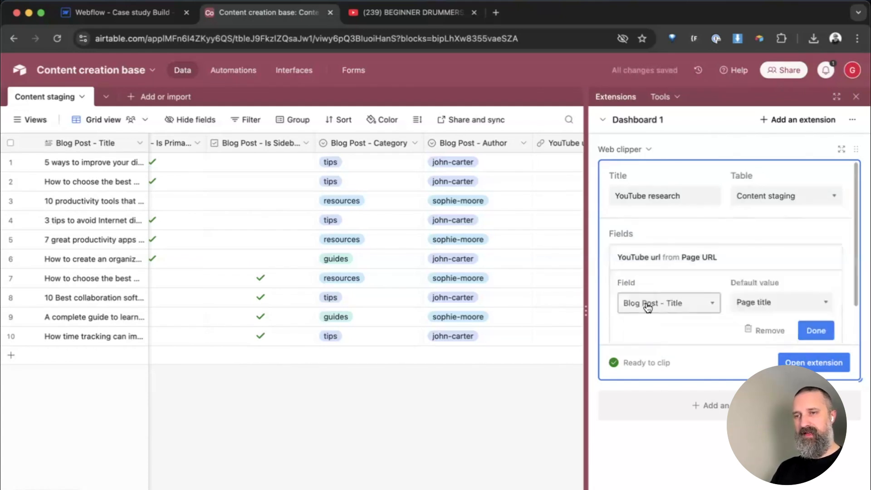
click(644, 302)
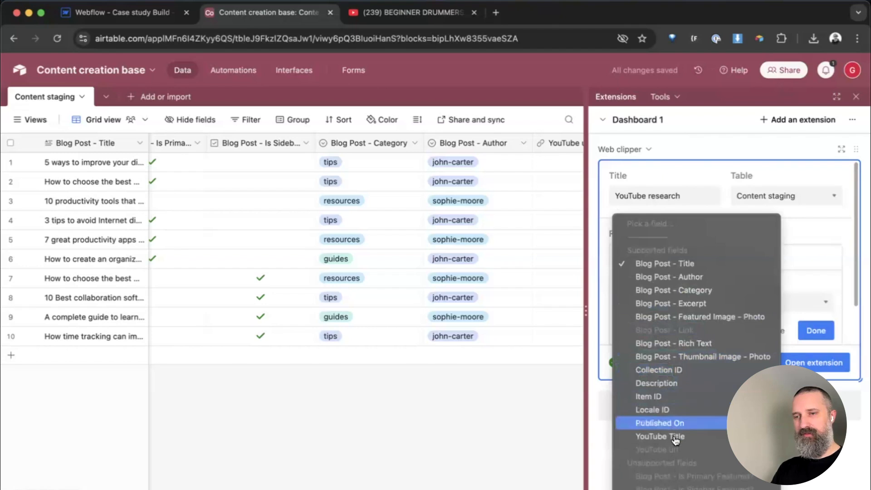
click(671, 435)
click(751, 303)
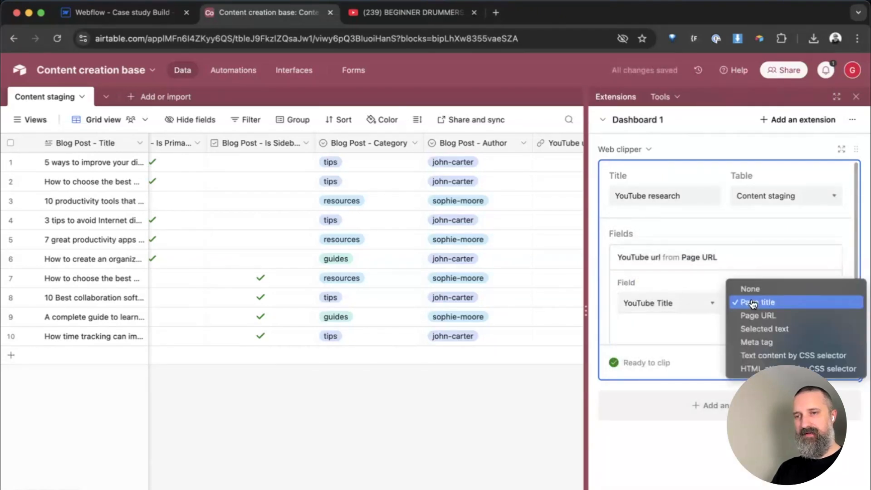
click(754, 303)
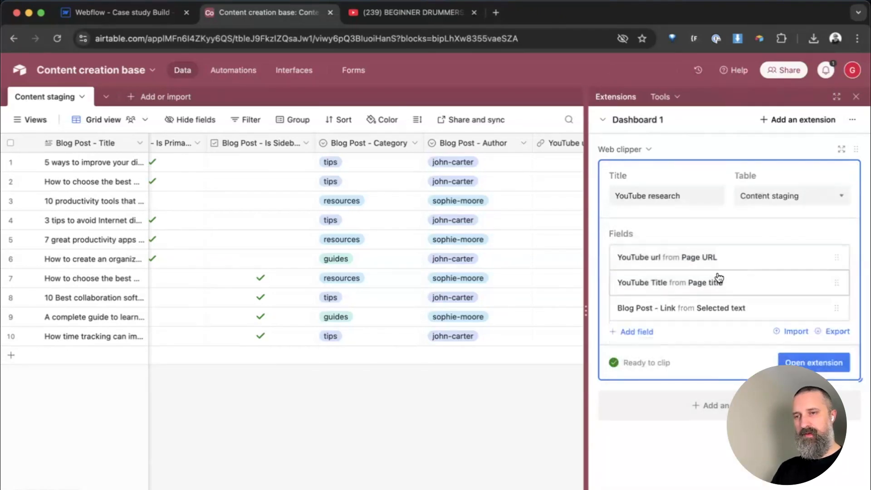
Rename the table's Description field to "YouTube Description"
click(637, 309)
click(647, 328)
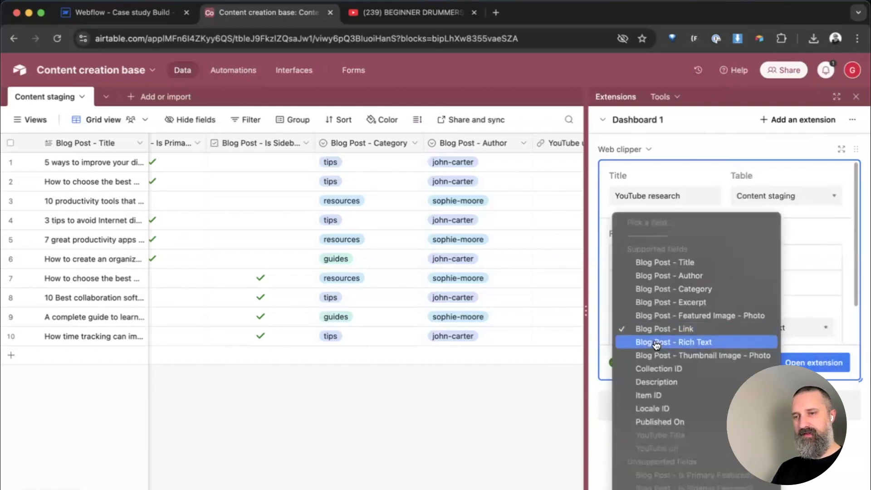
click(660, 146)
scroll(549, 140, right, 10)
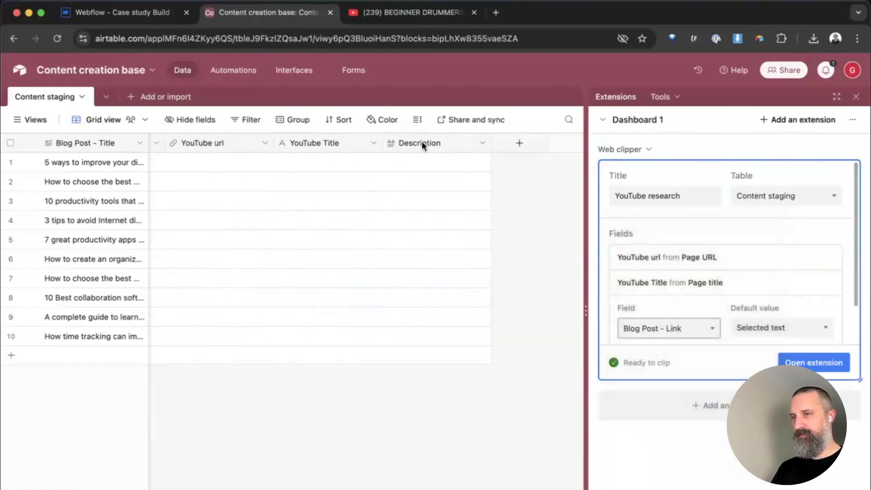
click(482, 143)
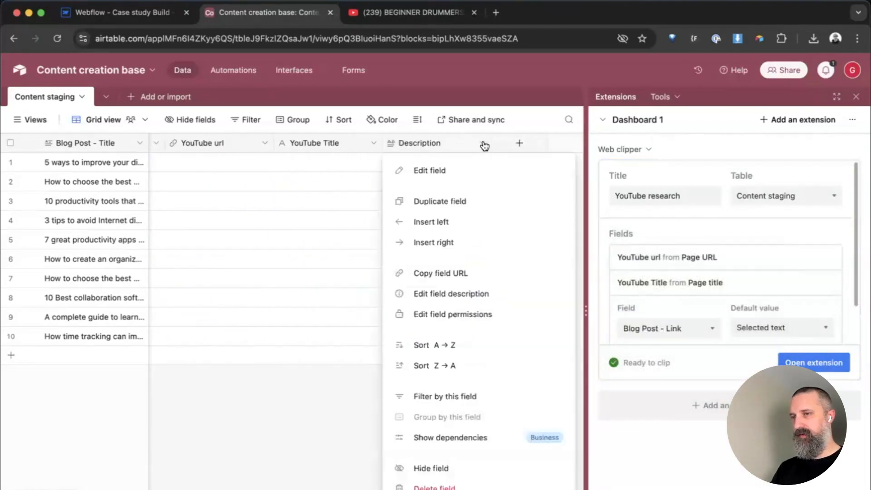
click(429, 171)
click(384, 174)
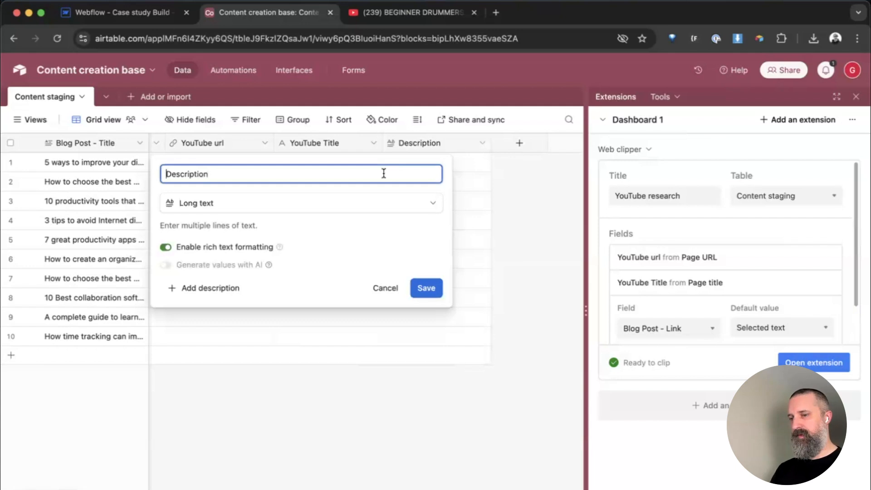
key(super+Left)
text(YouTube)
key(super+Right)
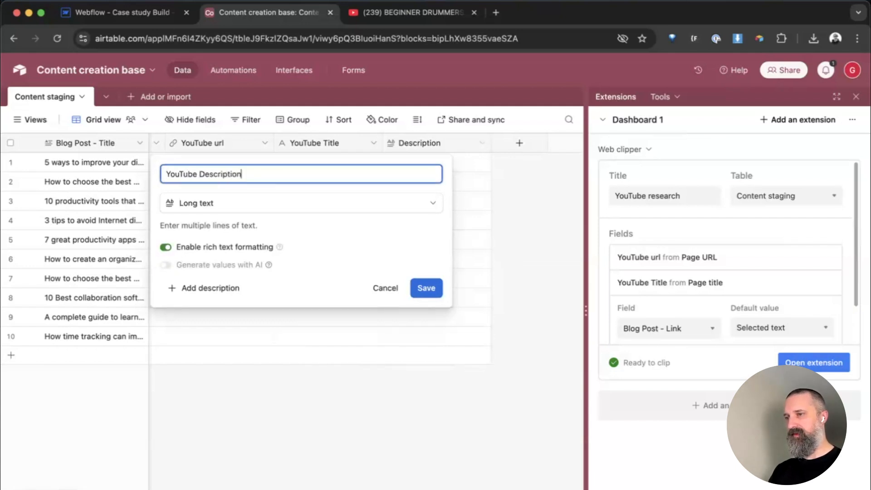
click(426, 288)
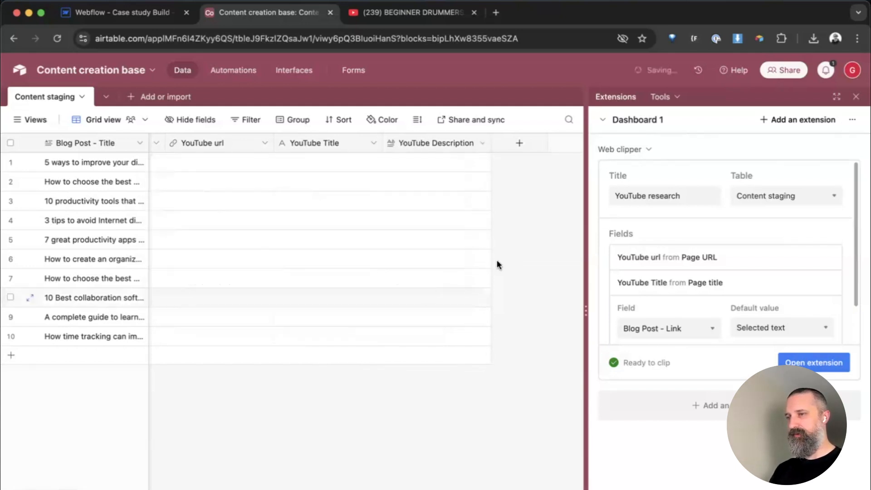
Map the clip action's selected text to YouTube Description instead of Blog Post - Link, and close the extensions area
click(685, 329)
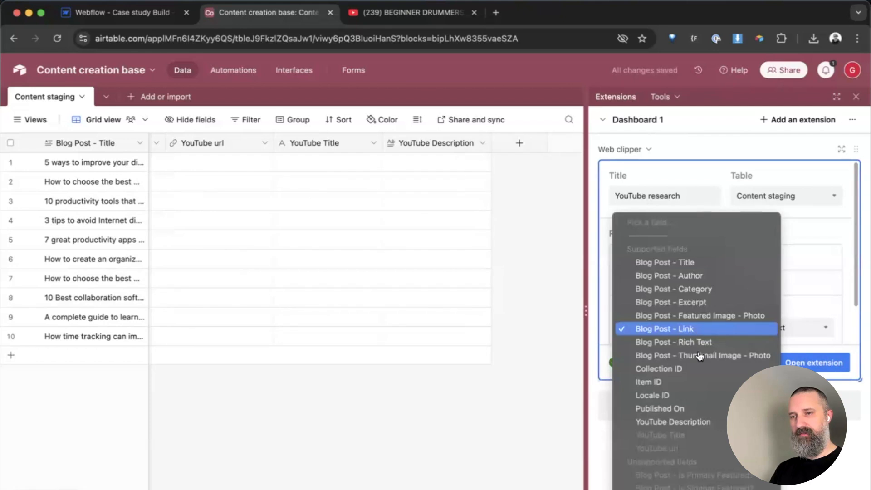
click(704, 422)
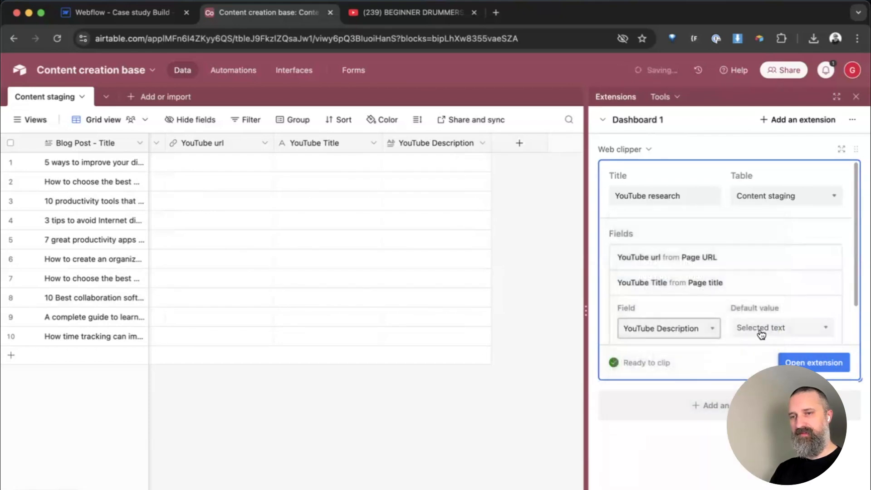
click(810, 363)
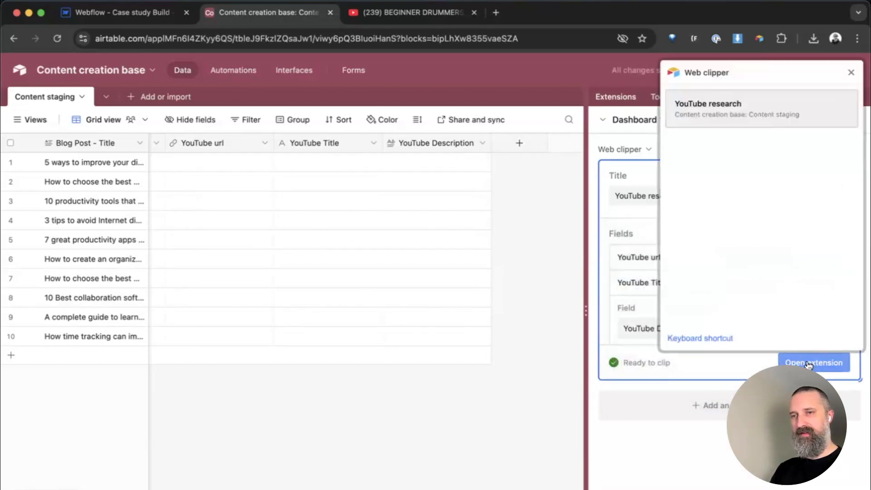
click(851, 72)
click(858, 98)
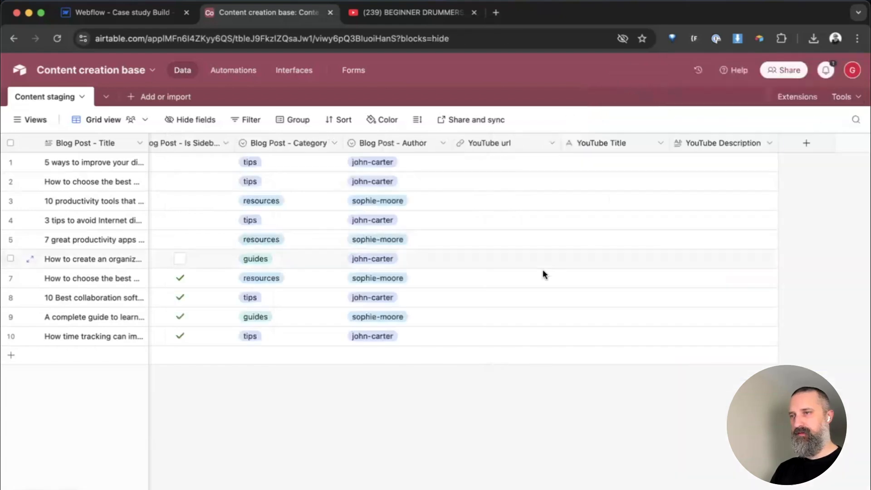
Switch to the YouTube video "BEGINNER DRUMMERS: The 5 MUST KNOW Drum Rudiments" and reload its page
key(ctrl+Tab)
scroll(519, 231, up, 2)
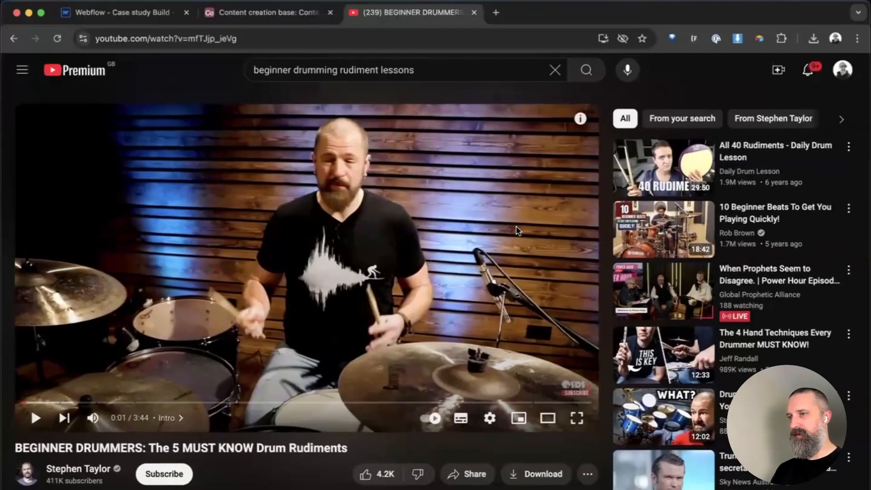
key(super+r)
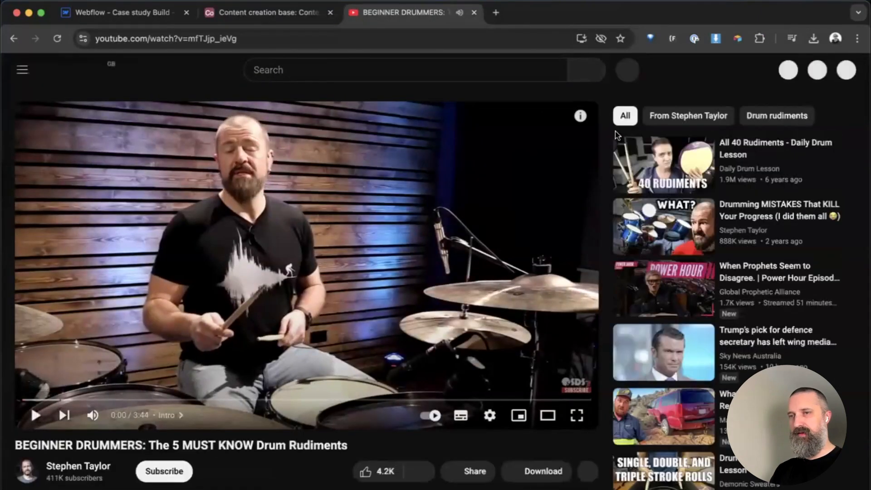
click(738, 39)
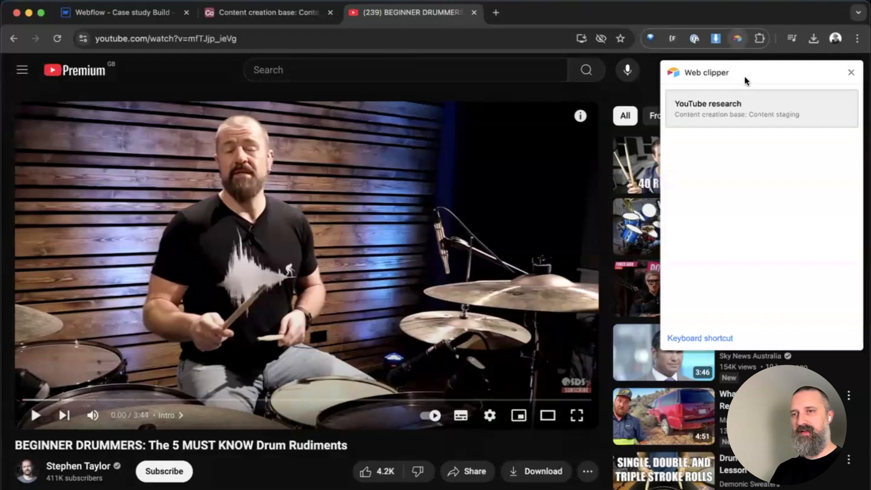
click(755, 104)
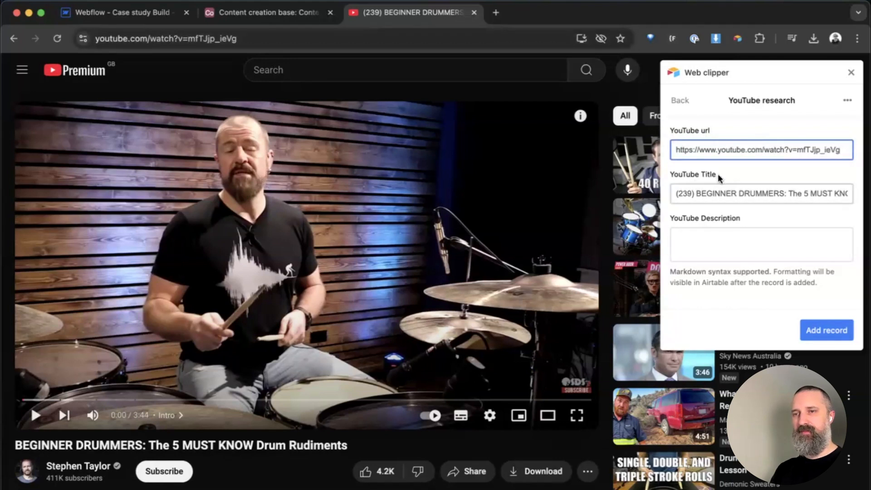
click(724, 193)
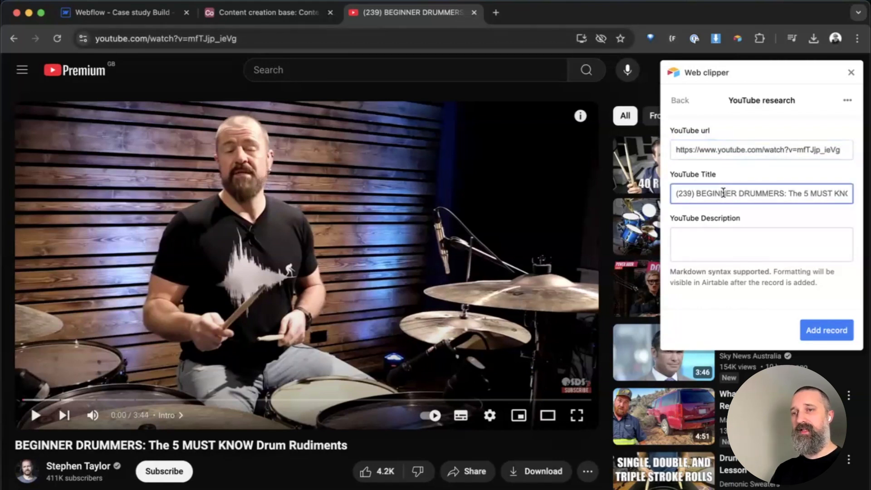
key(alt+shift+Right)
key(BackSpace)
key(super+Right)
key(alt+shift+Left)
key(alt+shift+Left)
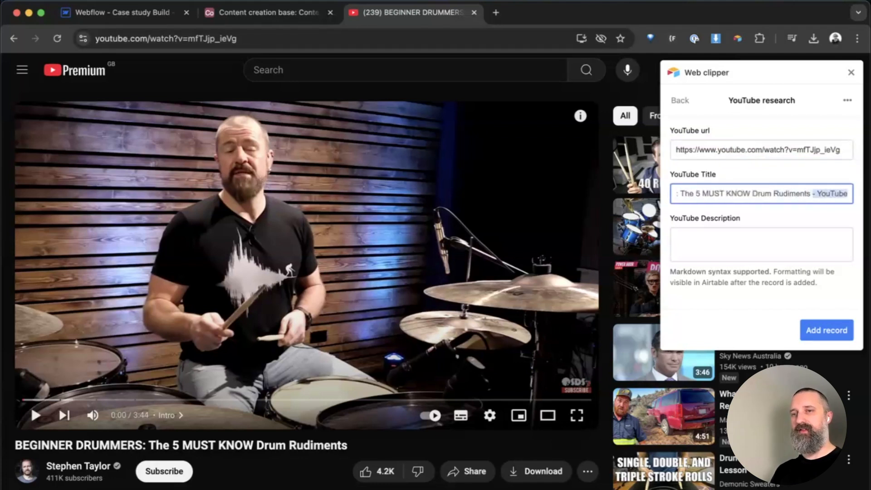
key(BackSpace)
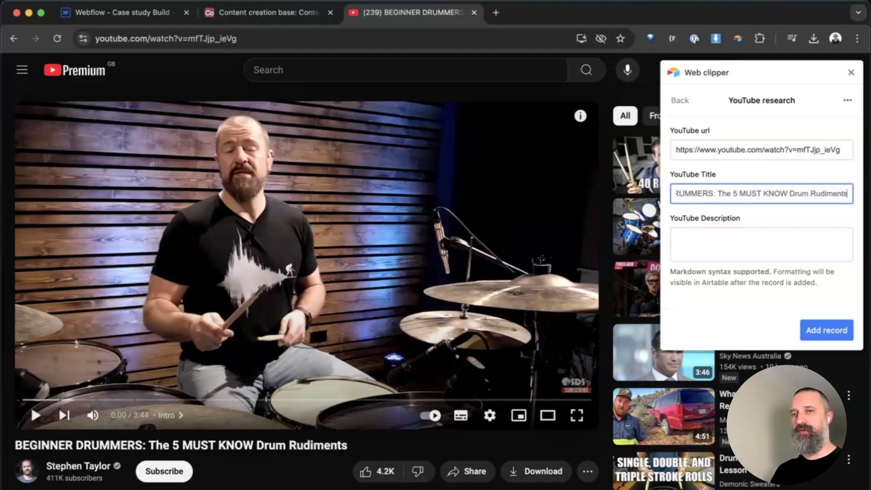
key(Tab)
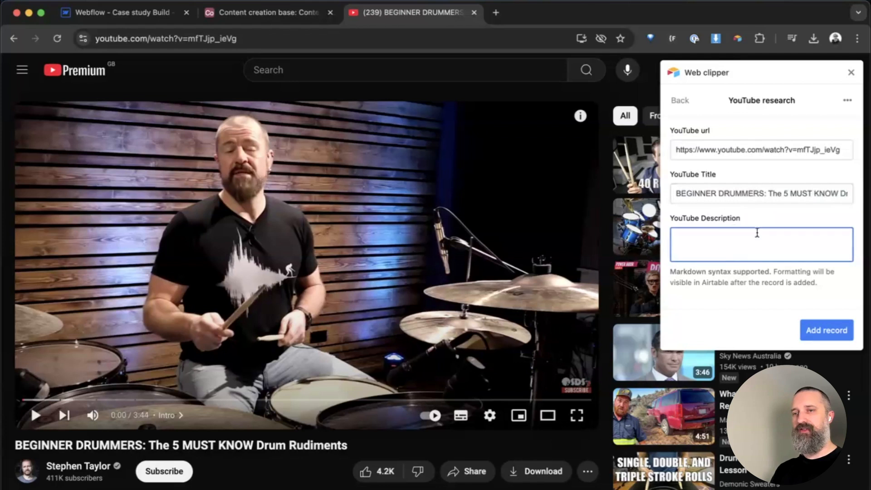
click(850, 76)
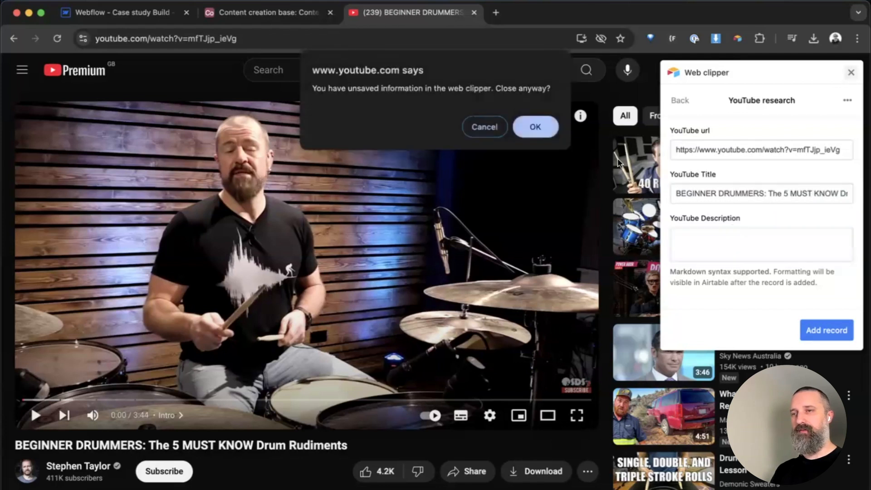
click(535, 128)
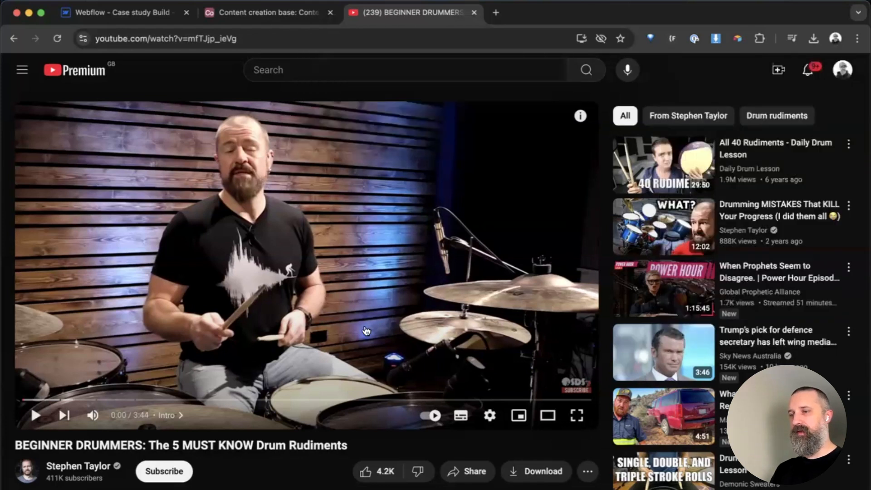
Expand the video description, select it from "The 5 Must Know Drum Rudiments" through "outlyer lol).", and open the YouTube research clip form
scroll(291, 318, down, 6)
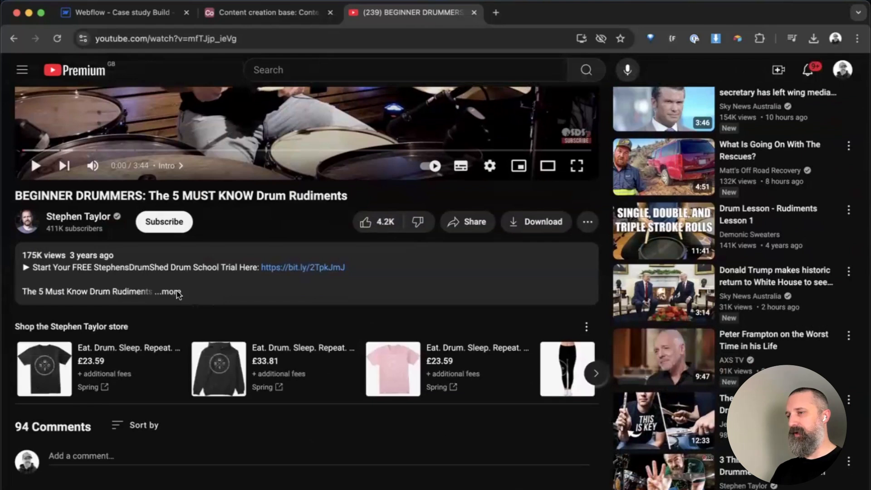
click(172, 292)
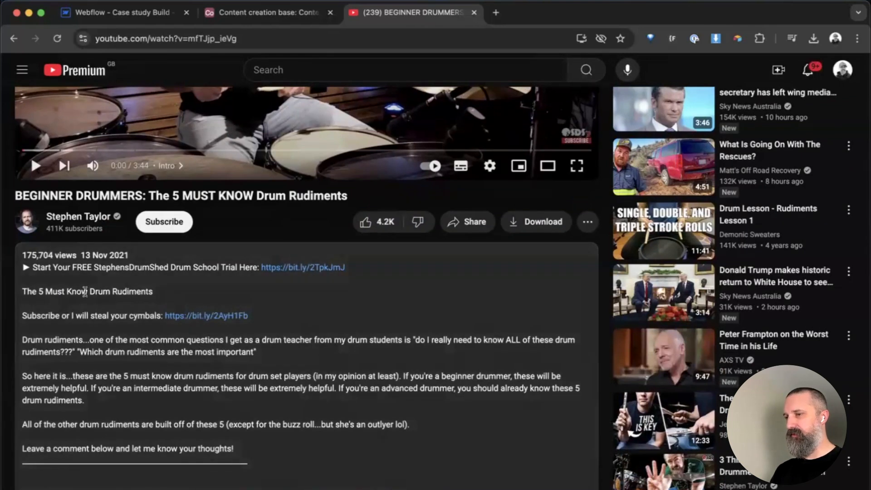
drag(22, 291, 91, 302)
drag(146, 311, 411, 426)
click(738, 39)
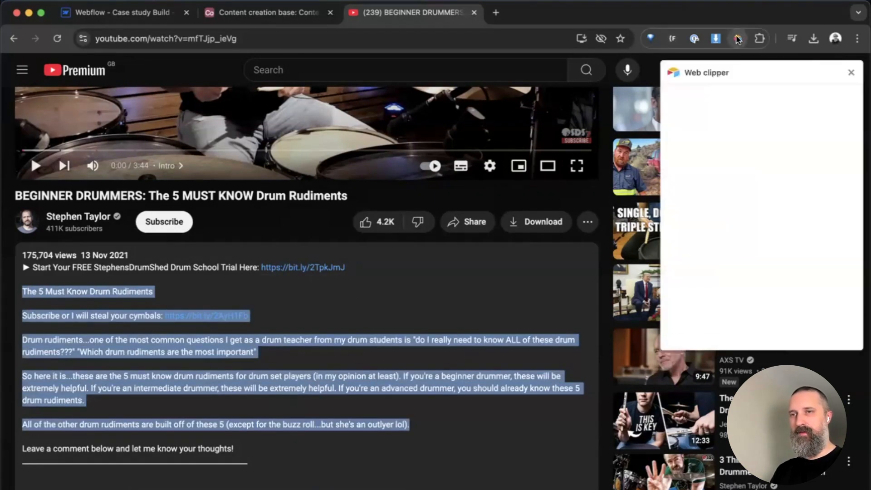
click(744, 111)
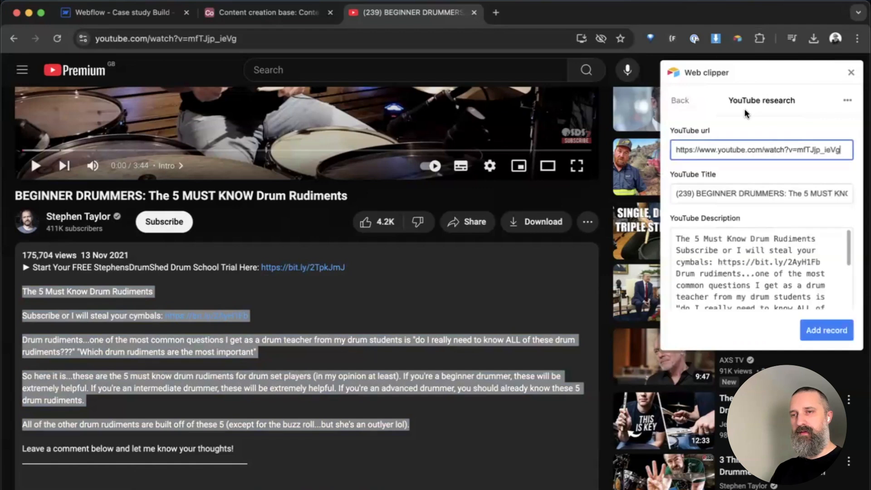
Remove the leading "(239)" and the trailing "- YouTube" from the clip's YouTube Title
click(757, 195)
key(alt+shift+Right)
key(alt+shift+Right)
key(alt+shift+Left)
key(BackSpace)
key(super+Right)
key(alt+shift+Left)
key(alt+shift+Left)
key(BackSpace)
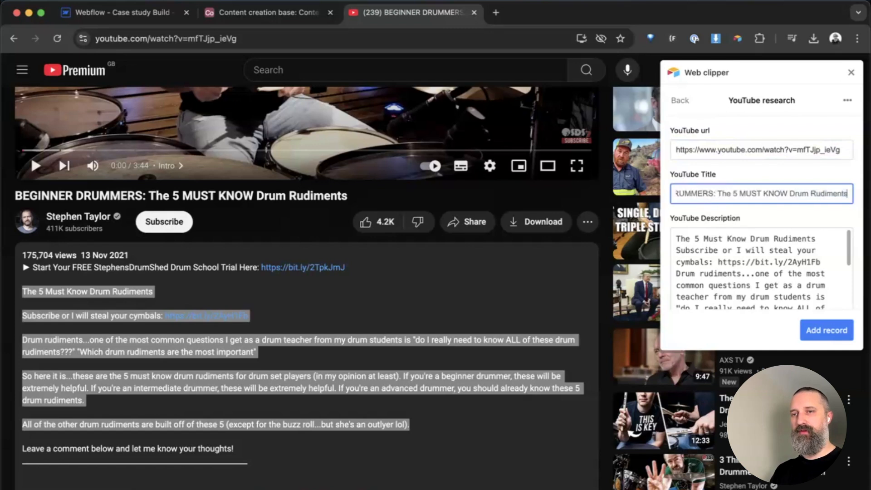
Review the captured YouTube Description, add the clip as a record and show that record in Airtable
click(763, 176)
scroll(762, 236, down, 10)
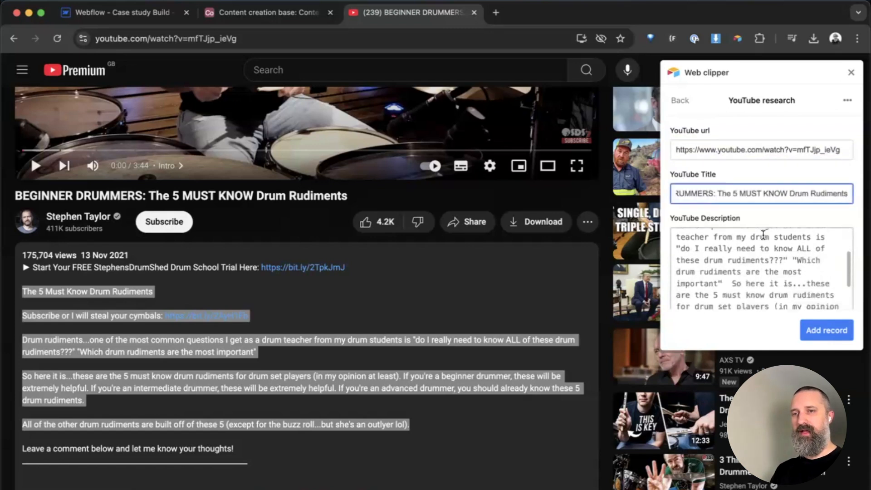
scroll(764, 235, down, 5)
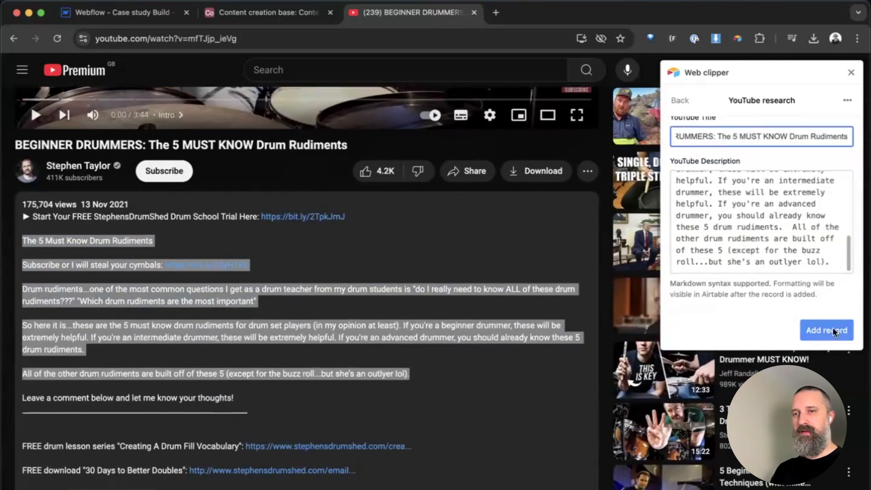
click(835, 331)
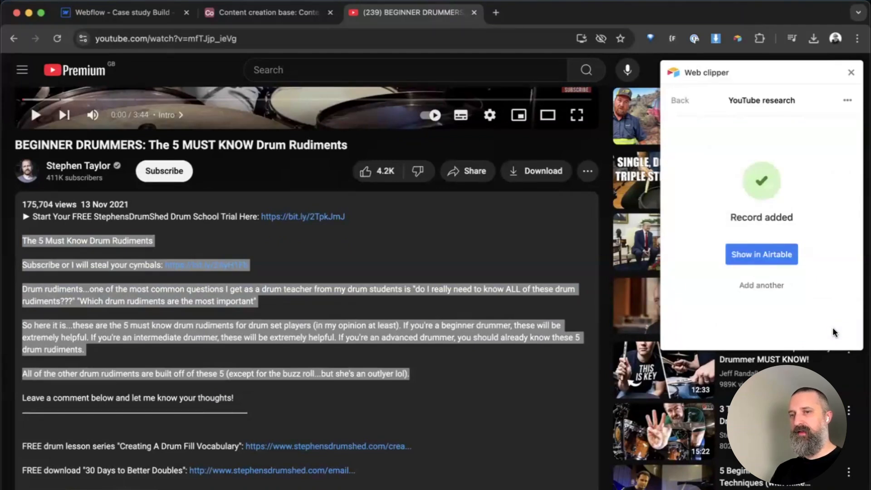
click(777, 256)
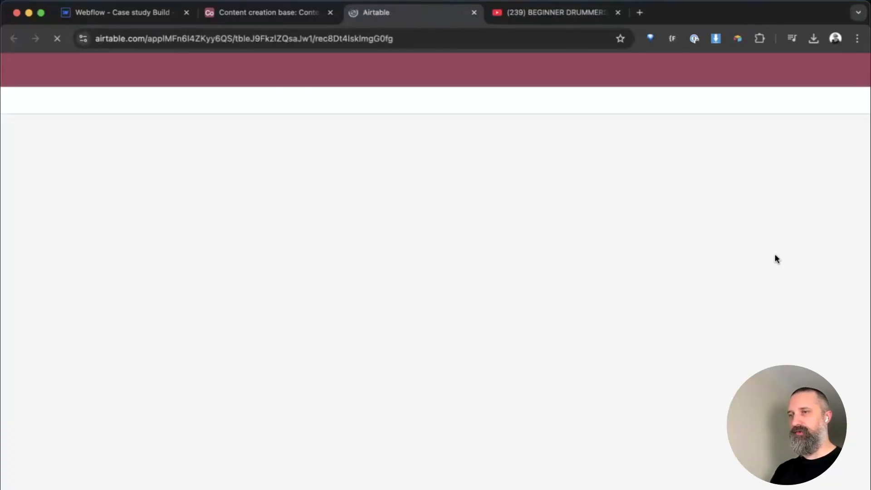
Close the extra Airtable page and review the clipped YouTube fields in the expanded new record of Content staging
key(super+w)
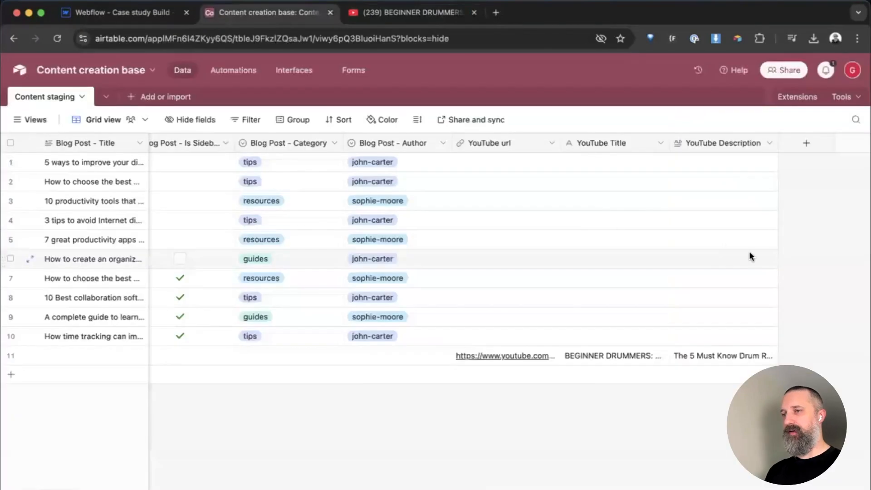
click(421, 356)
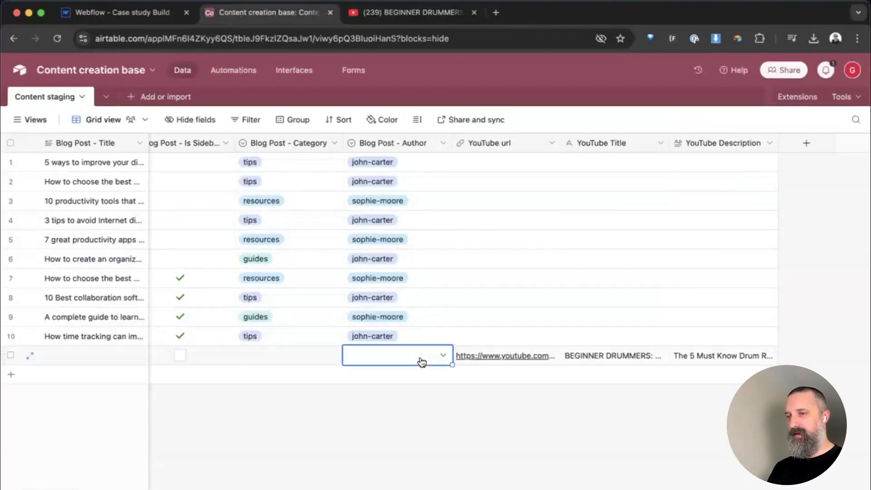
scroll(211, 353, left, 15)
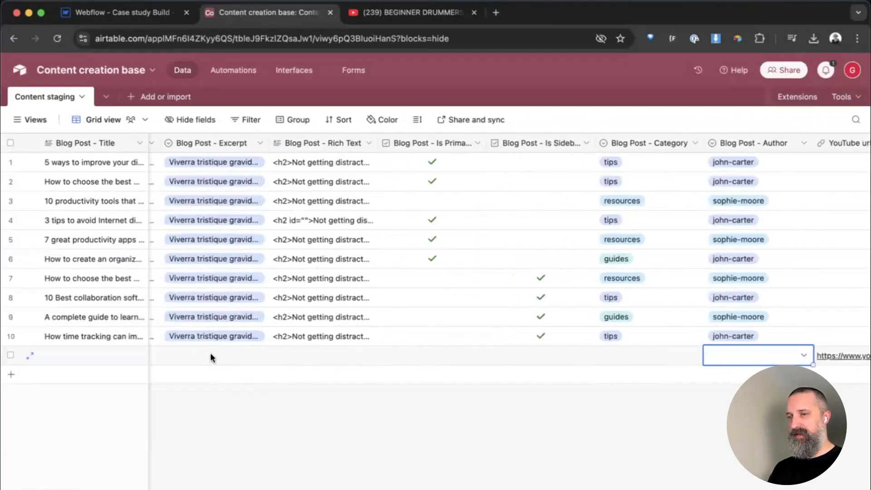
scroll(213, 358, right, 20)
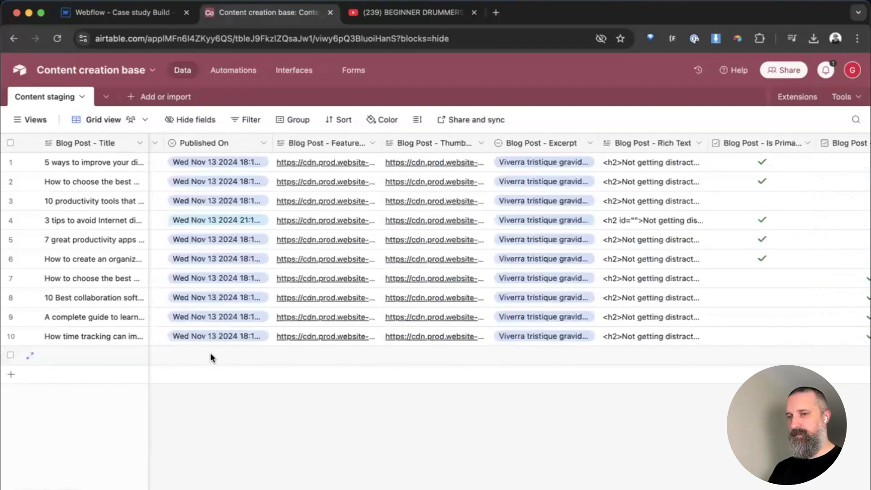
key(space)
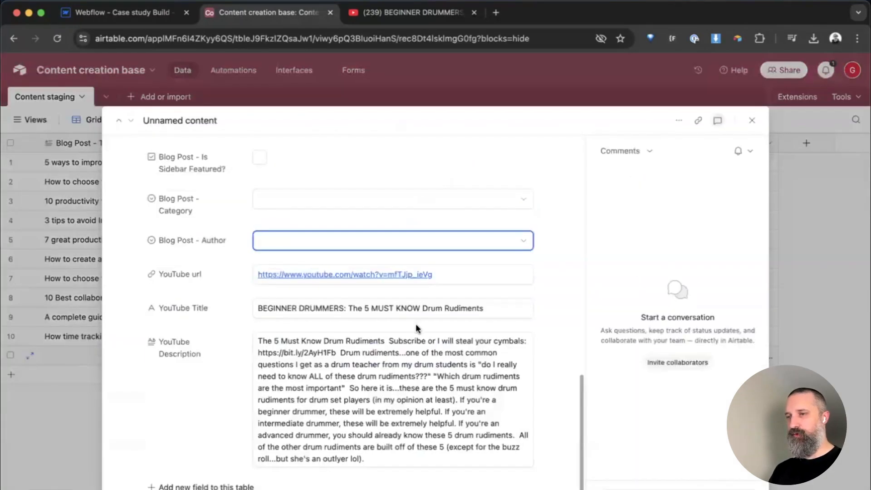
scroll(416, 324, up, 20)
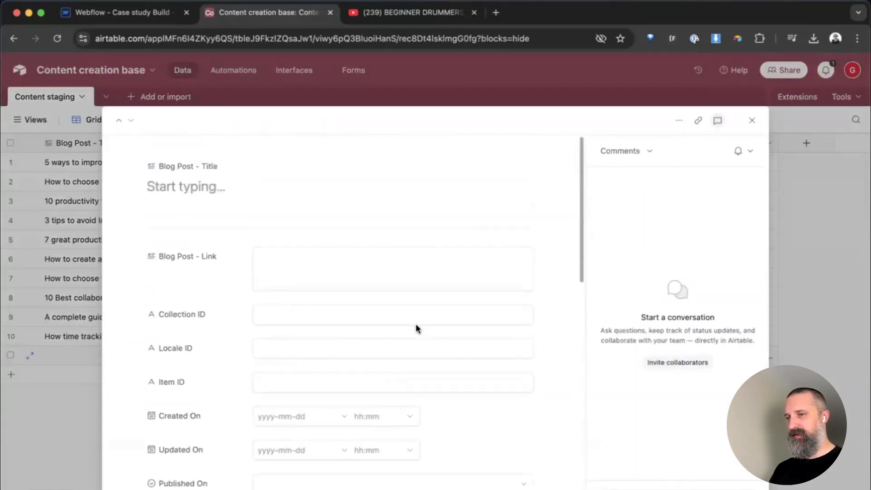
scroll(416, 329, down, 20)
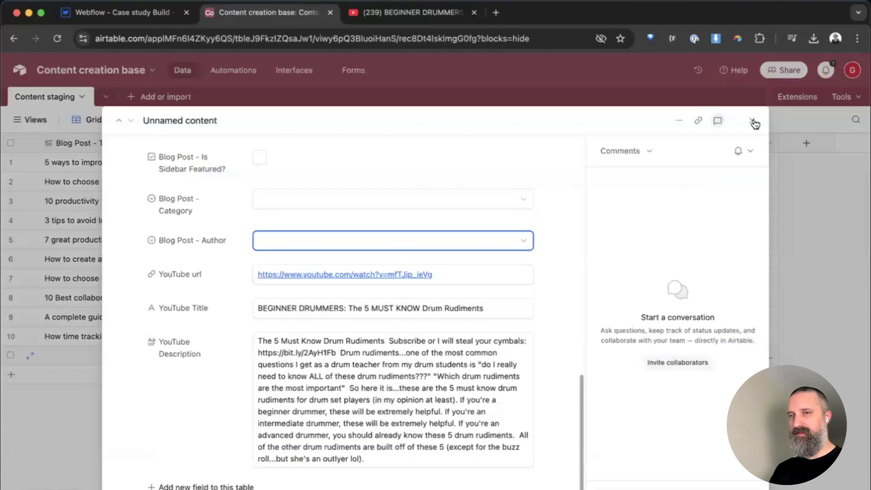
click(752, 120)
Add the Blog Post - Title field to the YouTube research web clipper with Page title as its default value
click(798, 97)
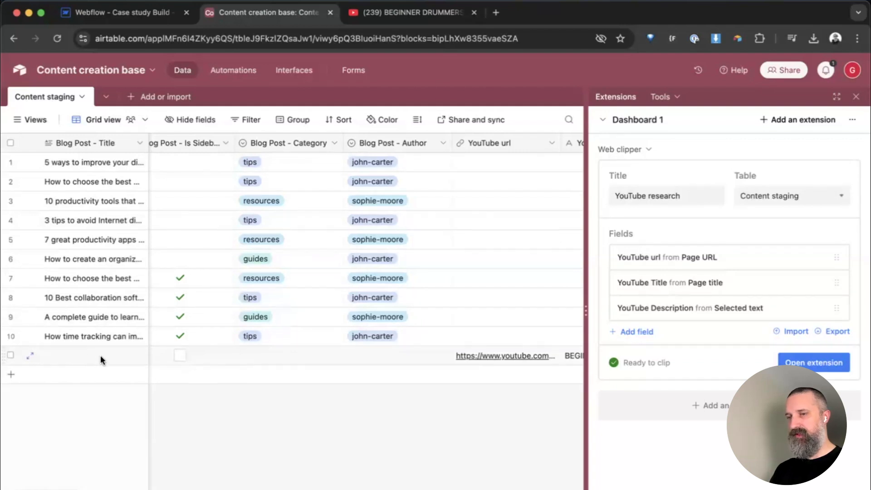
click(645, 334)
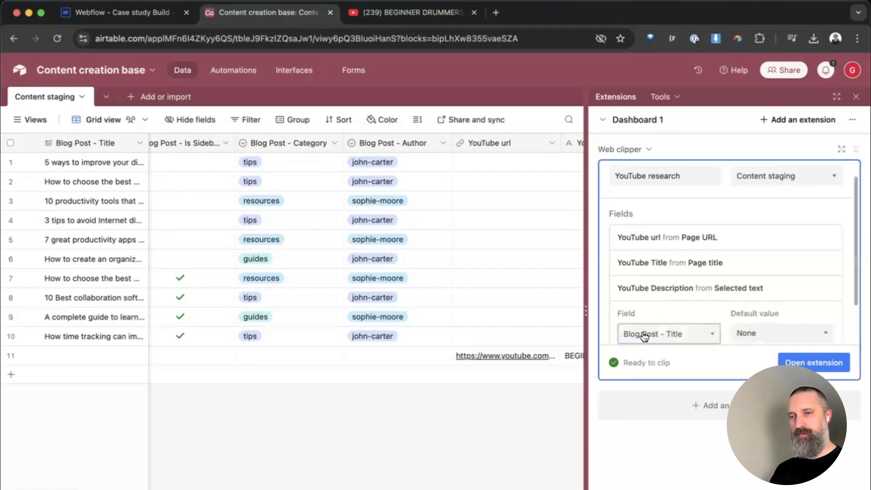
click(774, 331)
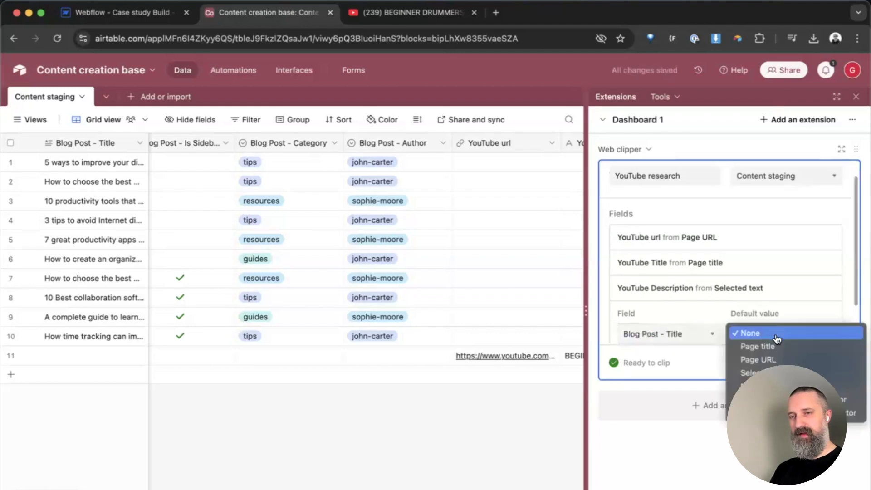
click(777, 346)
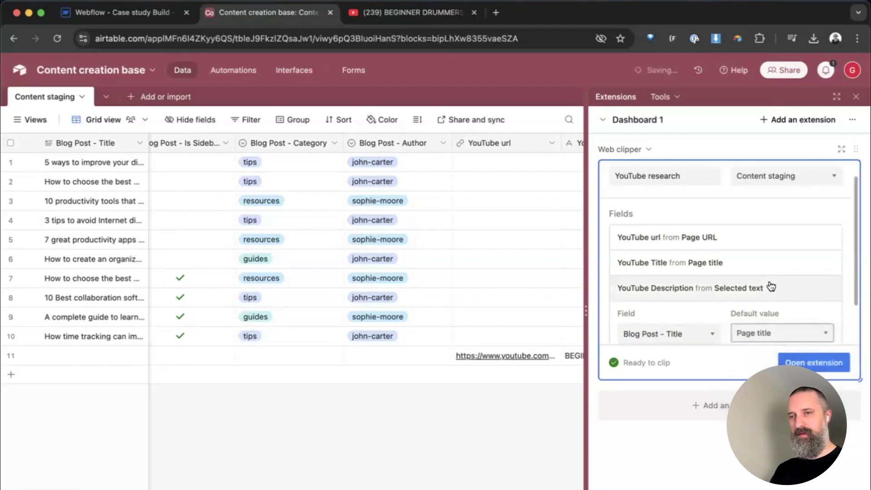
Delete the clipped drum rudiments record from the Content staging table
right_click(299, 353)
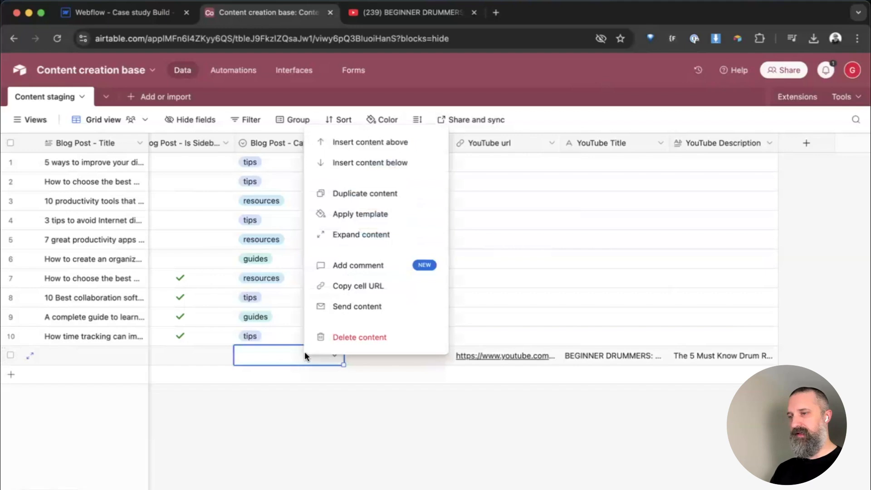
click(345, 337)
click(372, 385)
Return to the YouTube video, reopen the YouTube research clip form, trim the YouTube Title and add the clip as a record
key(ctrl+Tab)
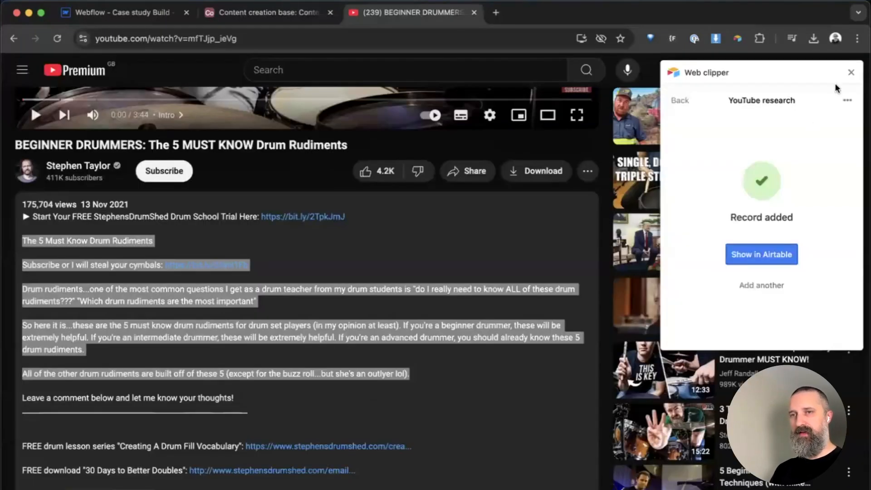
click(851, 73)
key(BackSpace)
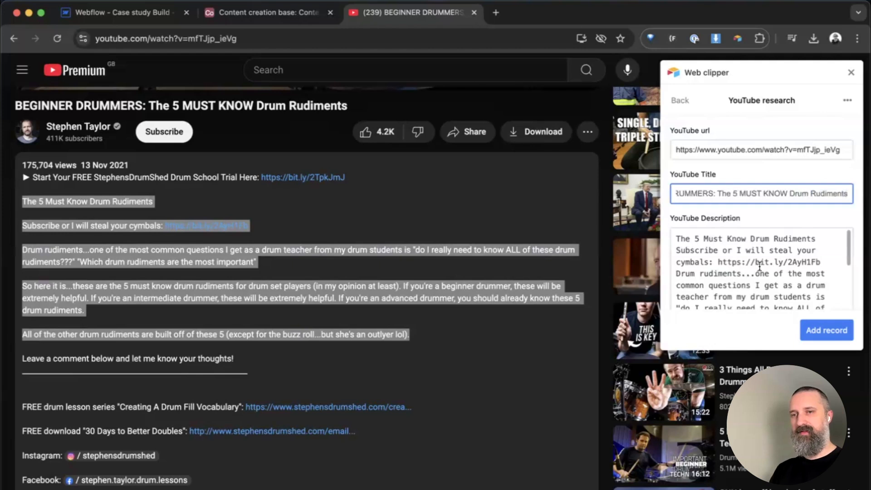
click(830, 330)
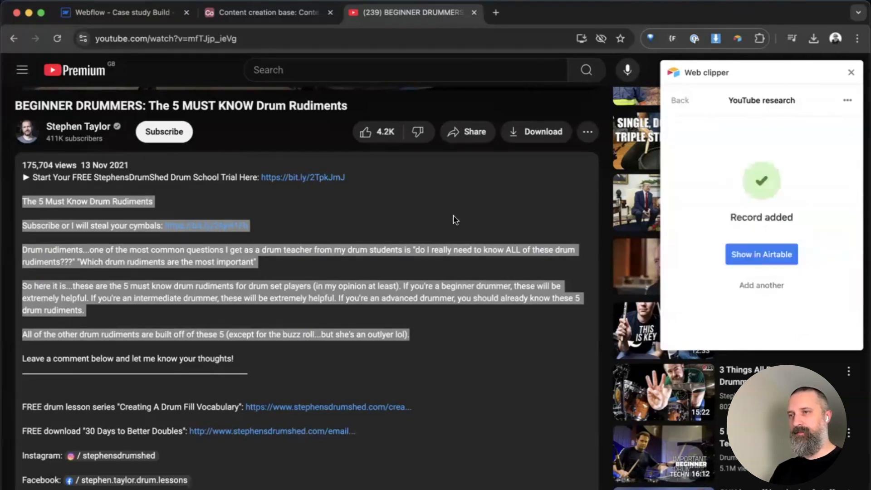
Switch back to the Content creation base and check the Blog Post - Title of the newly clipped record
key(ctrl+shift+Tab)
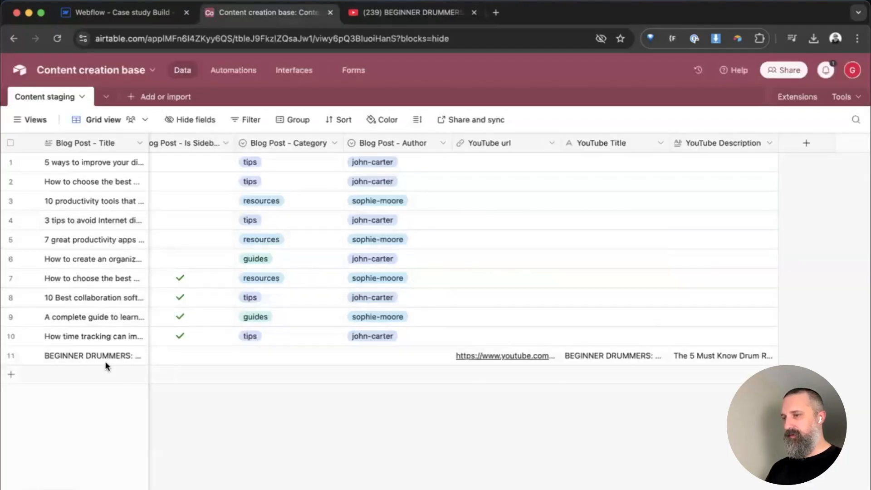
click(88, 357)
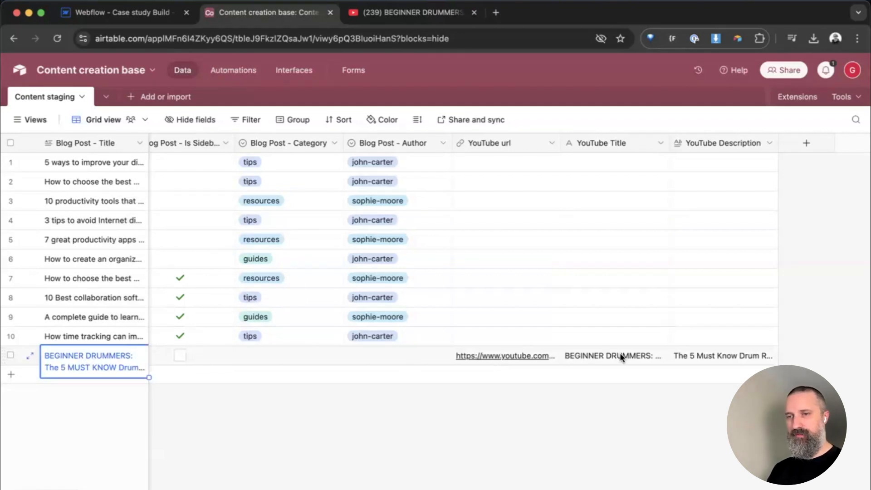
click(490, 420)
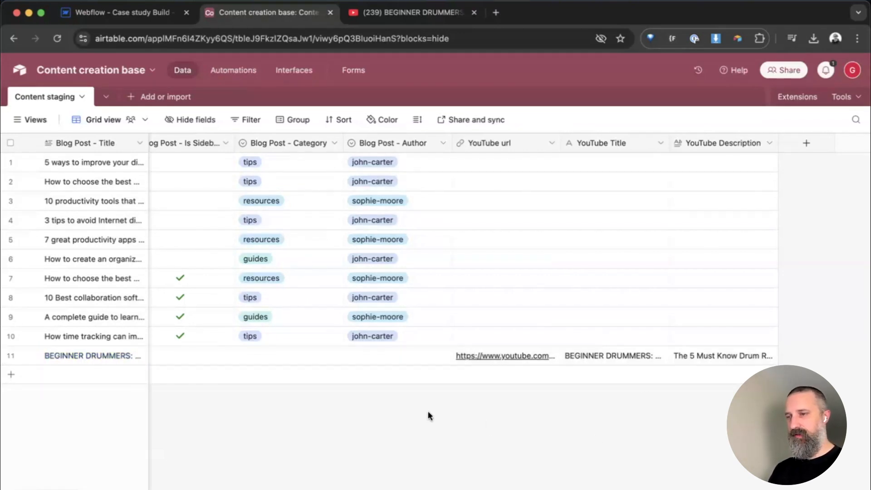
Examine the Content staging fields from Blog Post - Link and Collection ID through the blog post's feature image field
scroll(377, 357, left, 5)
scroll(377, 356, left, 15)
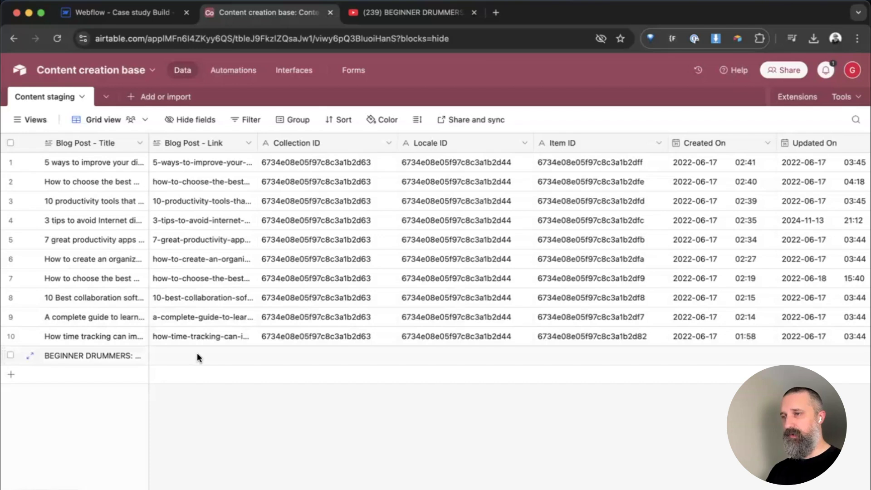
click(195, 136)
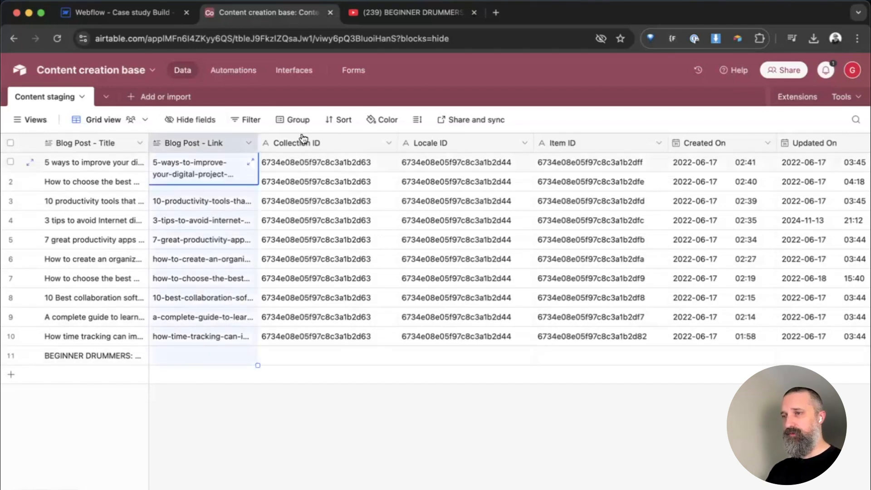
click(343, 136)
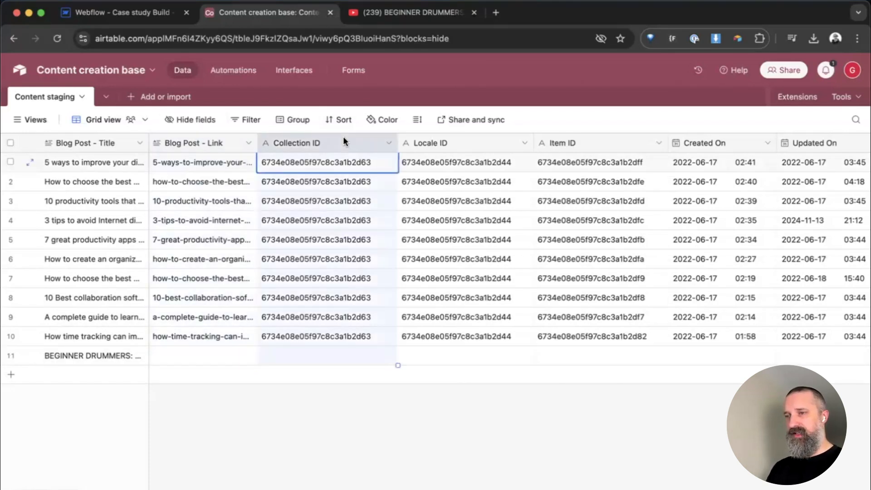
scroll(514, 232, right, 5)
scroll(495, 230, right, 1)
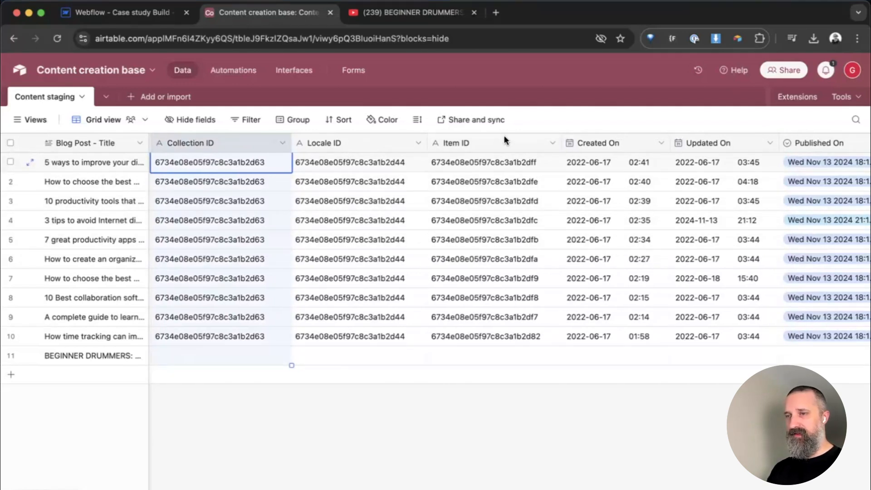
scroll(516, 164, right, 5)
scroll(516, 163, right, 15)
scroll(516, 162, right, 5)
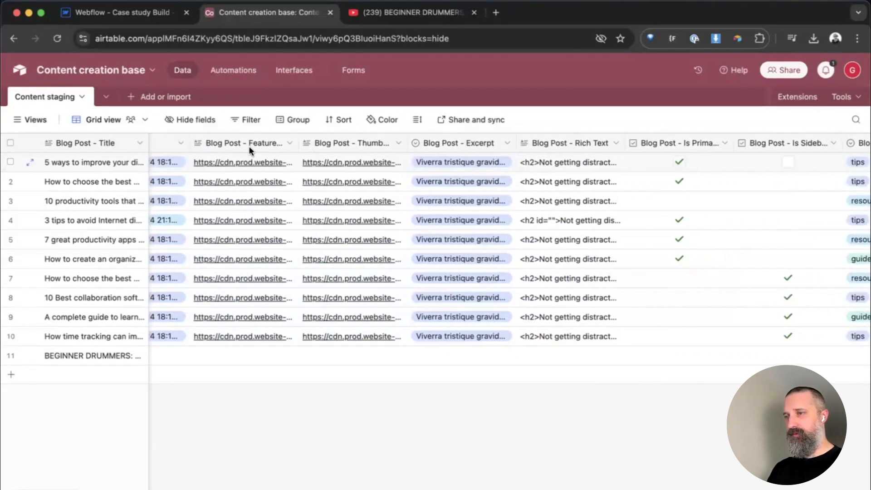
click(236, 146)
Switch to the ChatGPT app, start a temporary chat and hide the chat history
key(super+Tab)
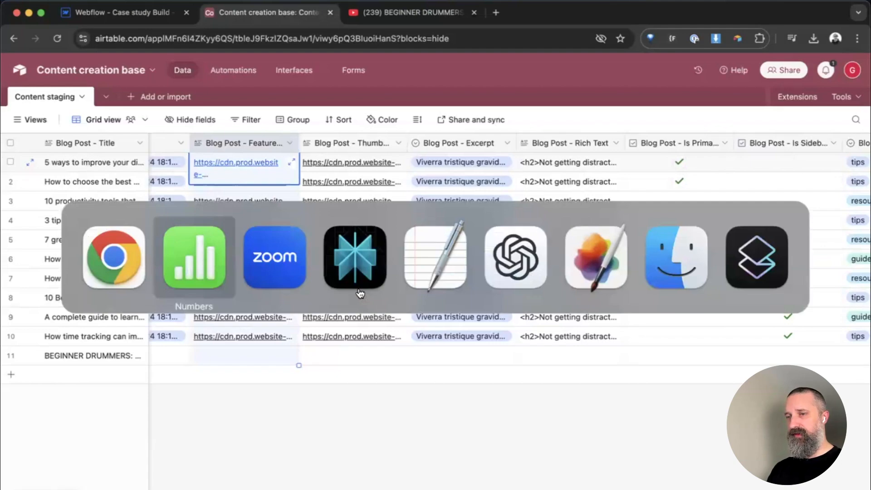
click(499, 285)
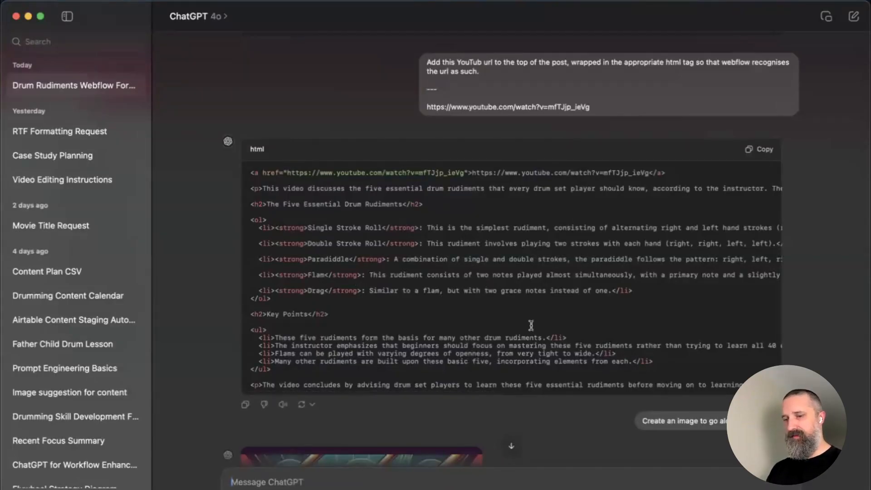
key(super+shift+n)
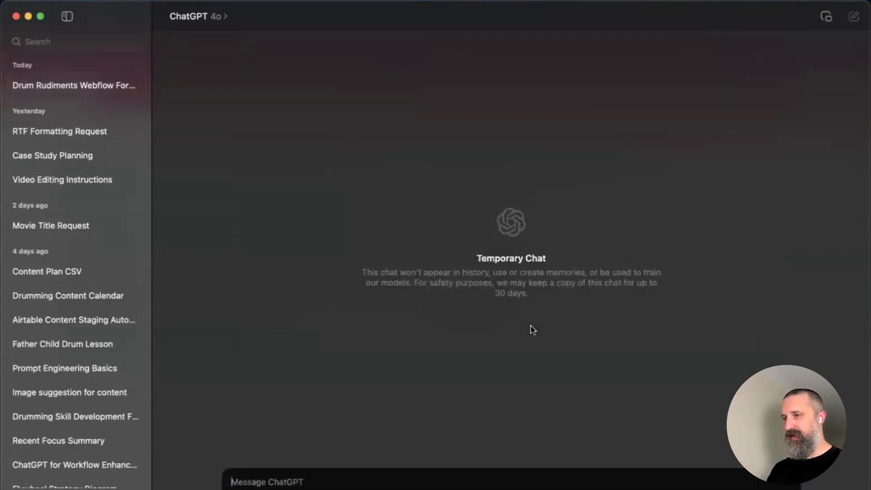
click(68, 17)
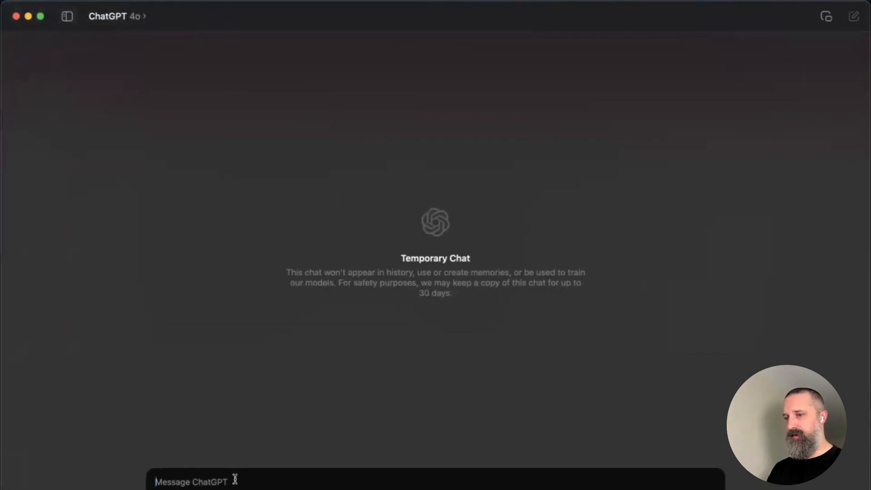
Switch back to Airtable and add a single line text field named "Perplexity summary" after YouTube Description
key(super+Tab)
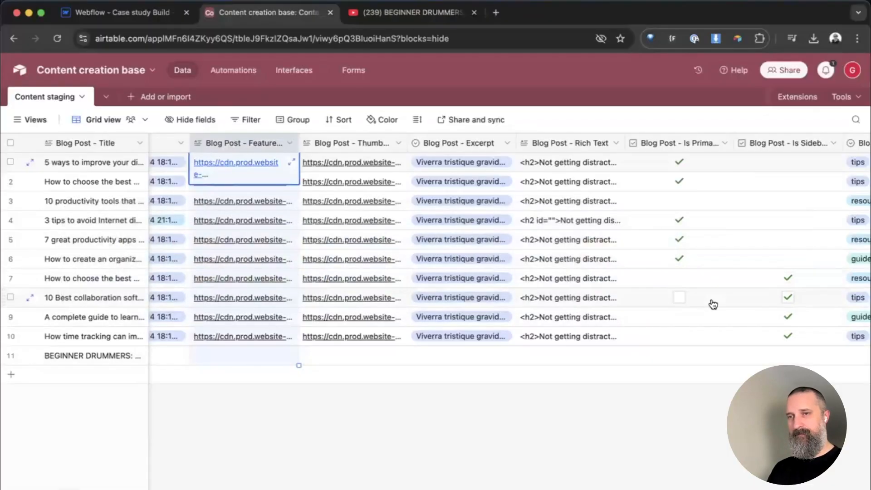
scroll(713, 304, right, 10)
scroll(714, 304, left, 10)
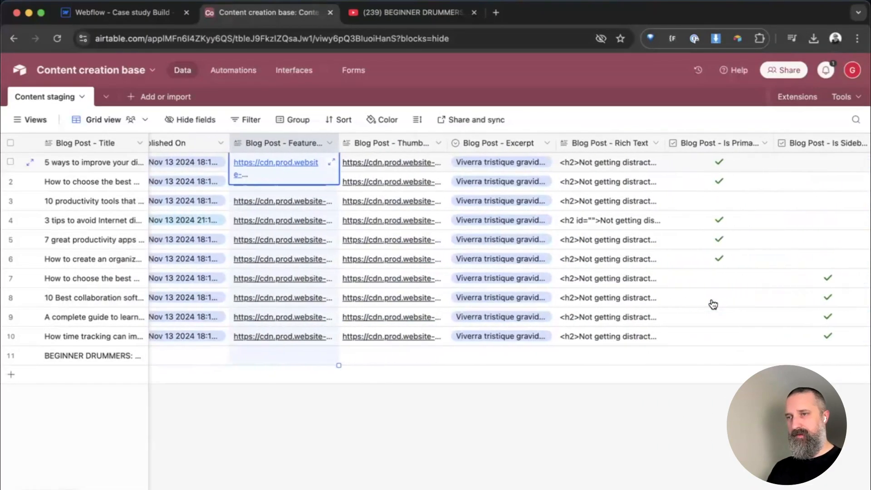
scroll(713, 304, right, 10)
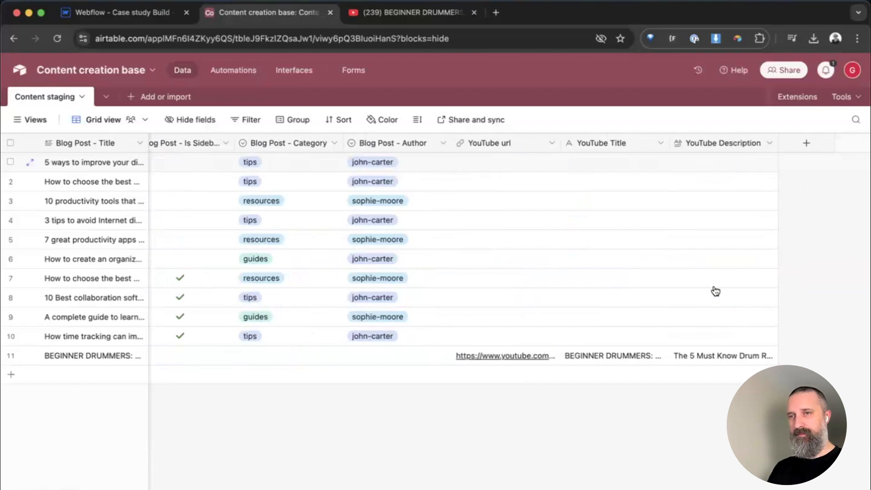
click(804, 140)
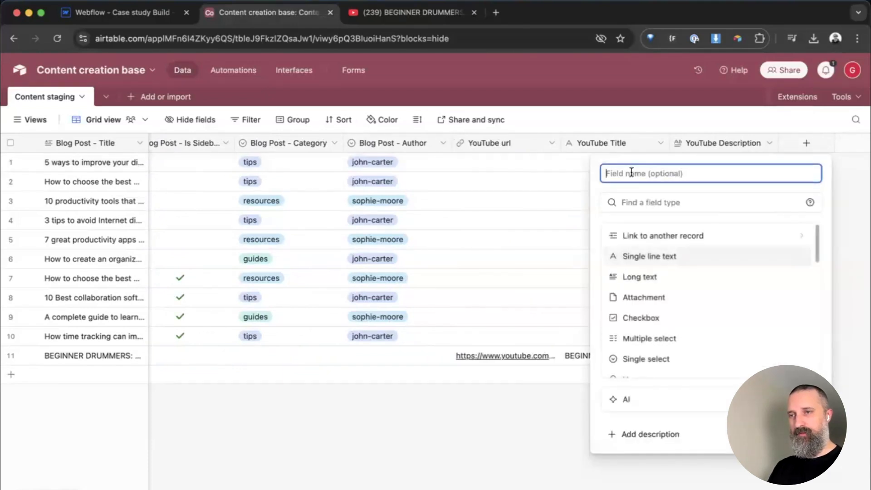
text(Perpl)
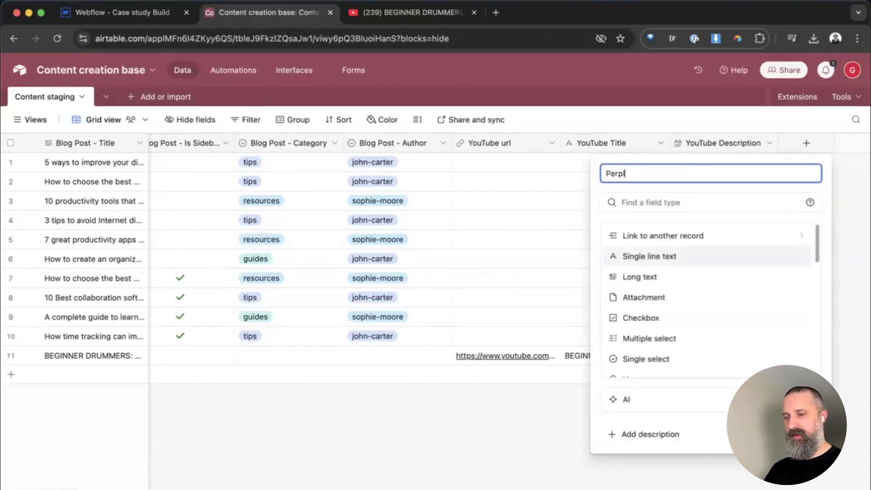
text(exity summary)
key(Return)
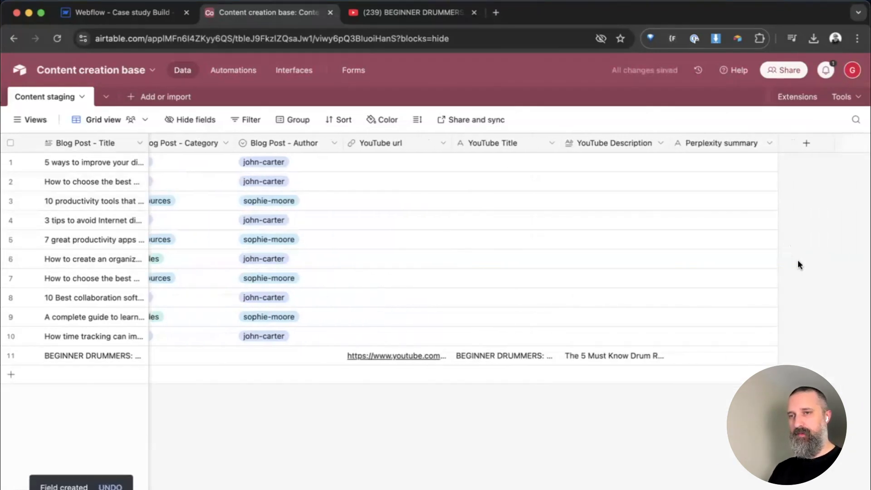
Add a long text field named "ChatGPT rich text" after Perplexity summary, with rich text formatting enabled
click(807, 143)
text(Chat GPT)
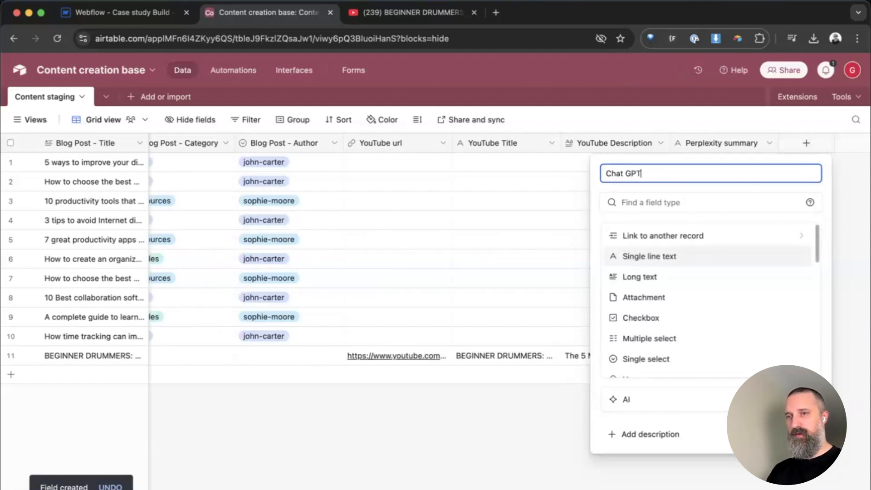
key(BackSpace)
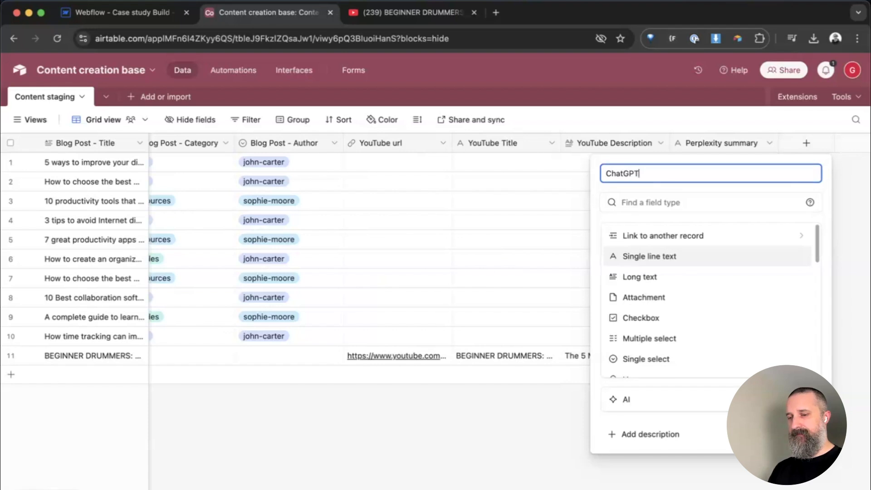
text(rivh text)
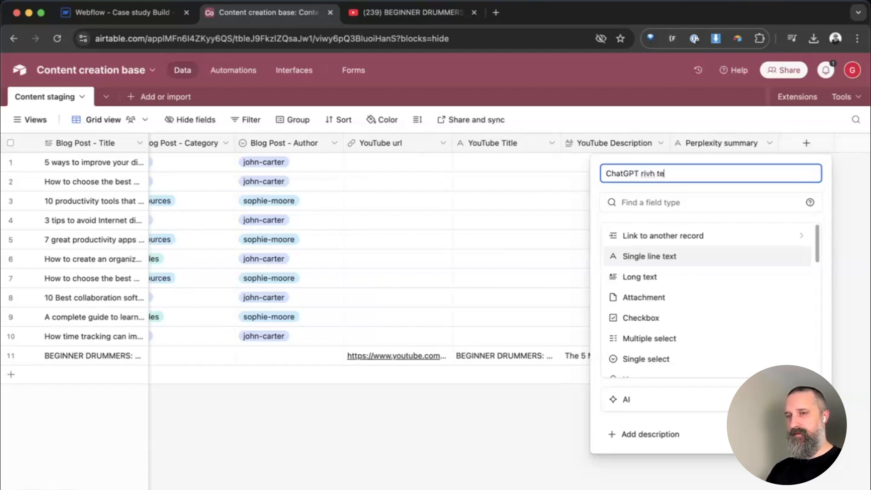
click(649, 173)
key(BackSpace)
text(c)
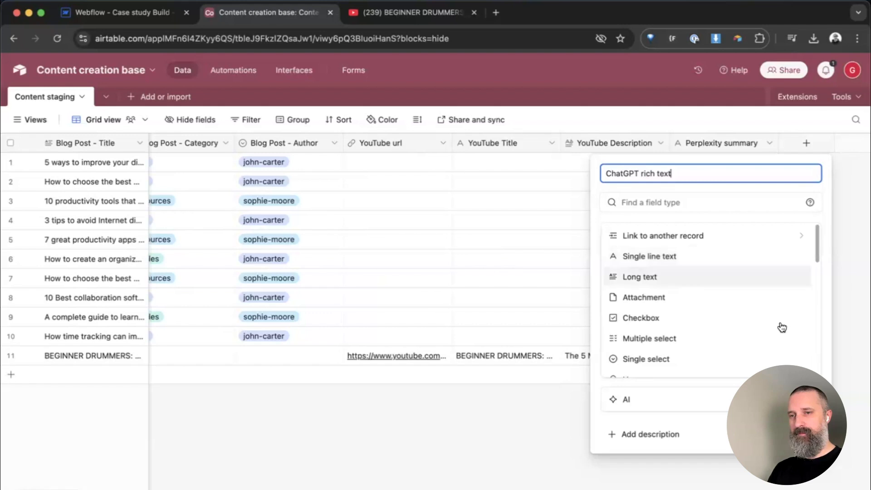
scroll(785, 328, down, 1)
scroll(772, 320, up, 1)
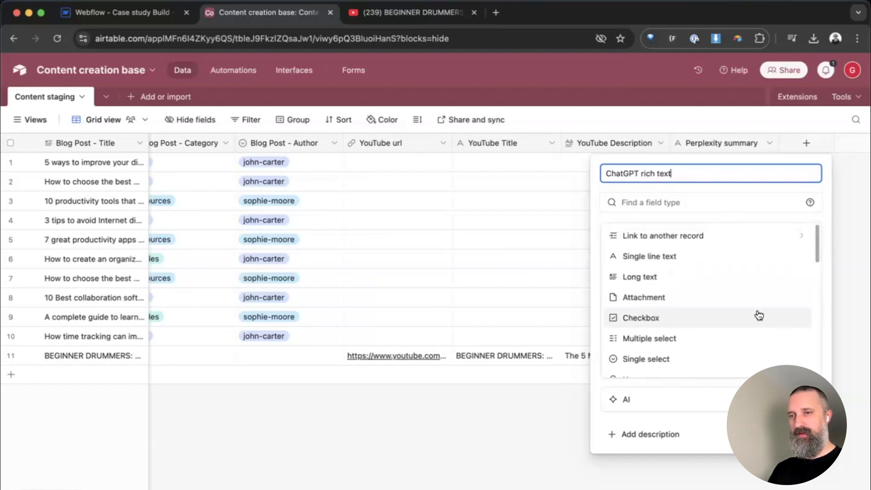
click(663, 276)
click(549, 247)
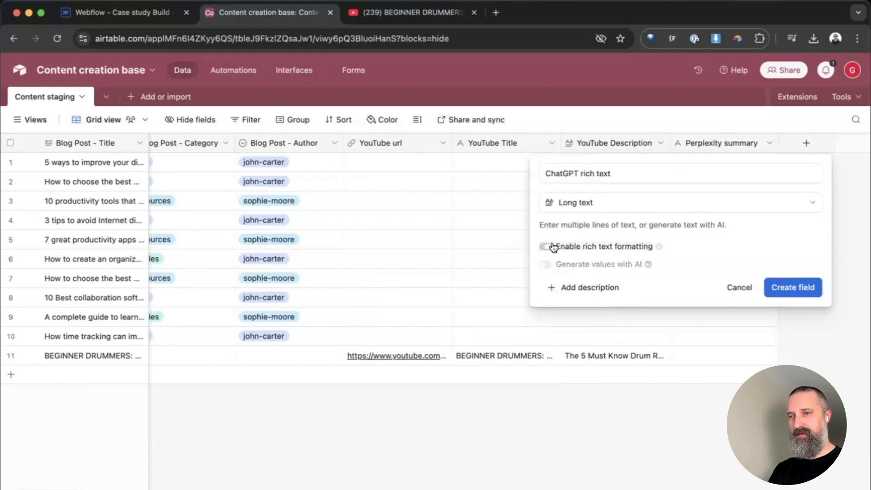
click(790, 287)
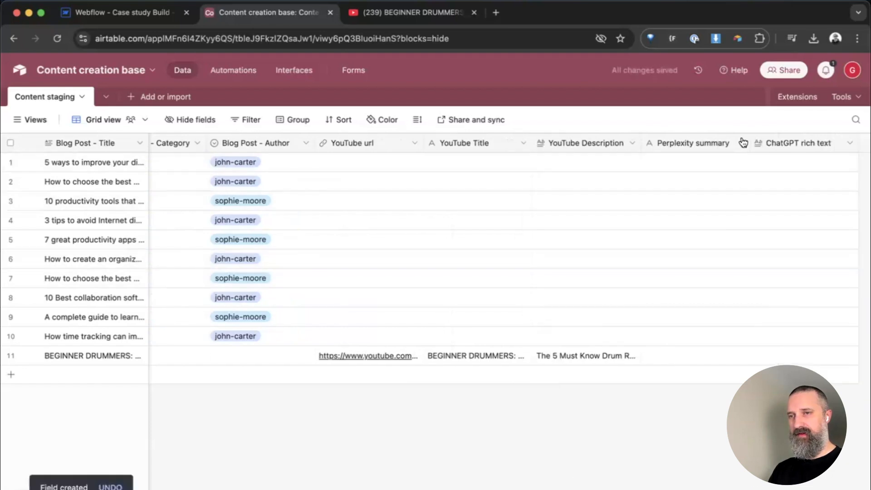
Change the Perplexity summary field to the Long text type and enable rich text formatting
click(741, 143)
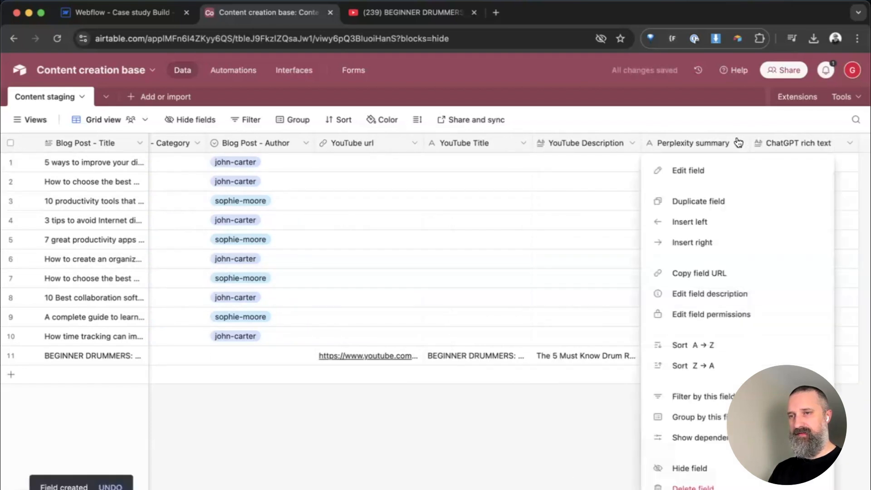
click(691, 172)
click(452, 200)
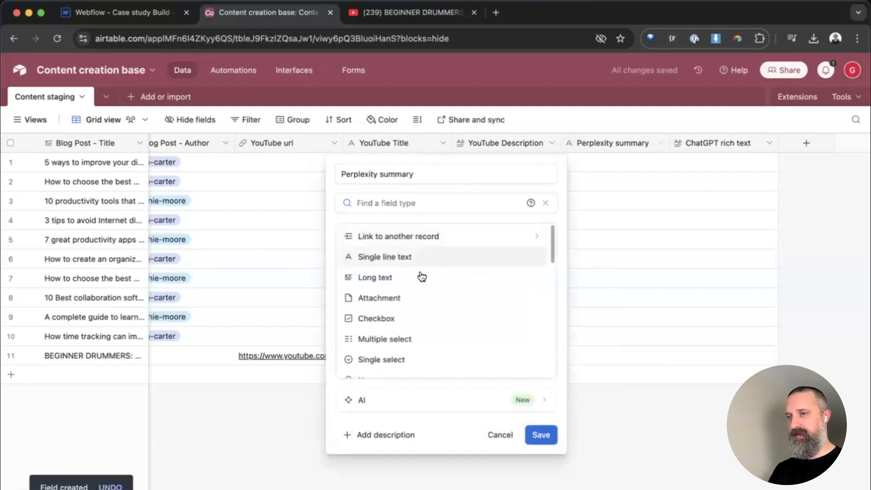
click(421, 276)
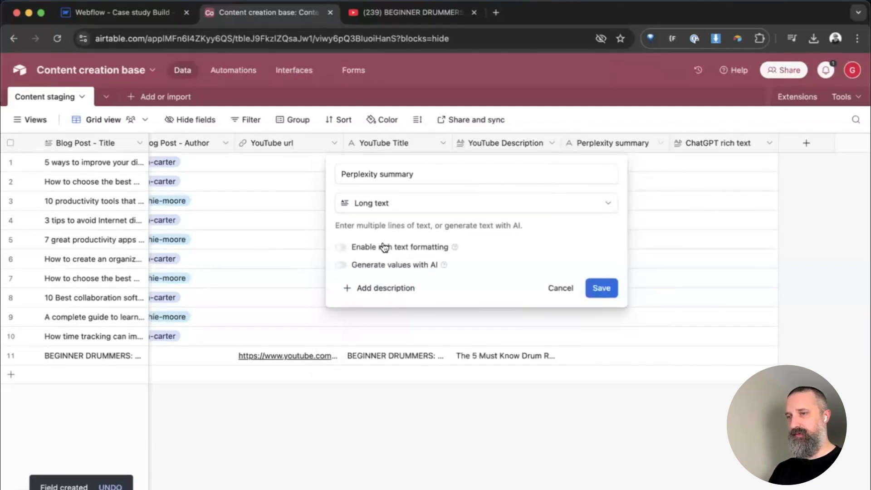
click(384, 247)
click(600, 288)
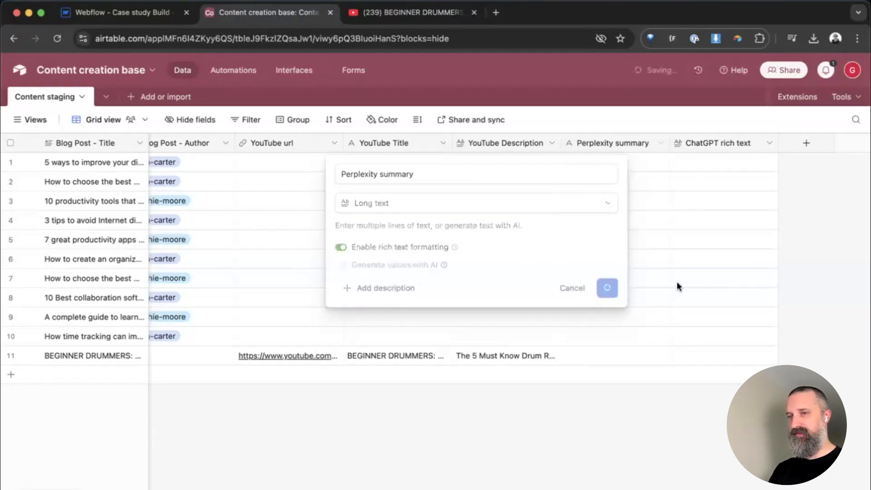
Copy the YouTube url of the BEGINNER DRUMMERS record
click(526, 356)
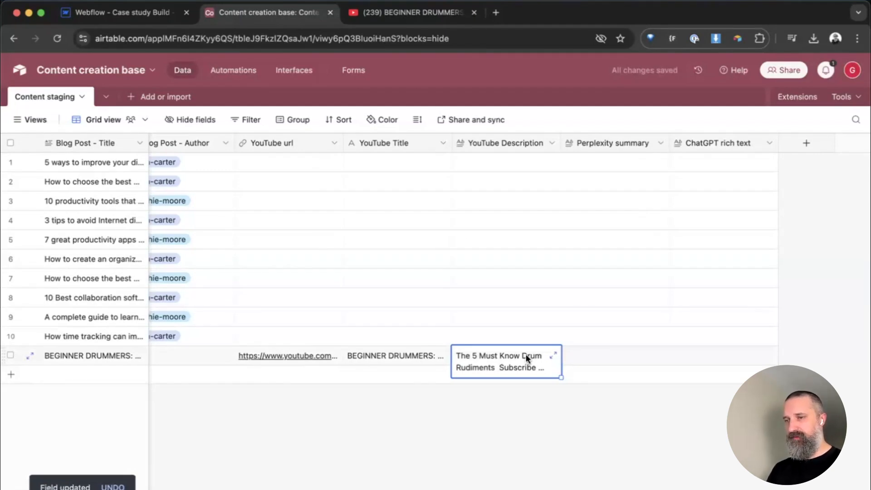
key(Left)
key(Left)
key(super+c)
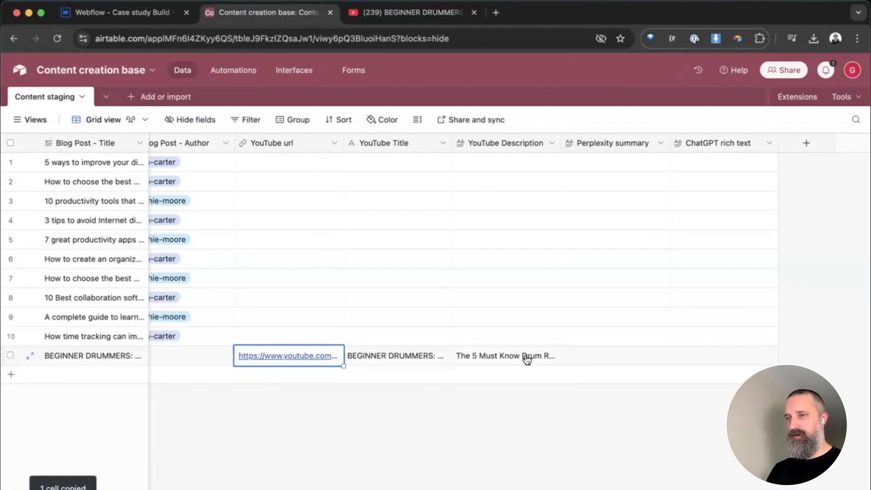
Switch to the Perplexity app and submit the prompt "Summarise this video -" followed by the copied YouTube link
key(super+Tab)
key(super+Tab)
key(super+Tab)
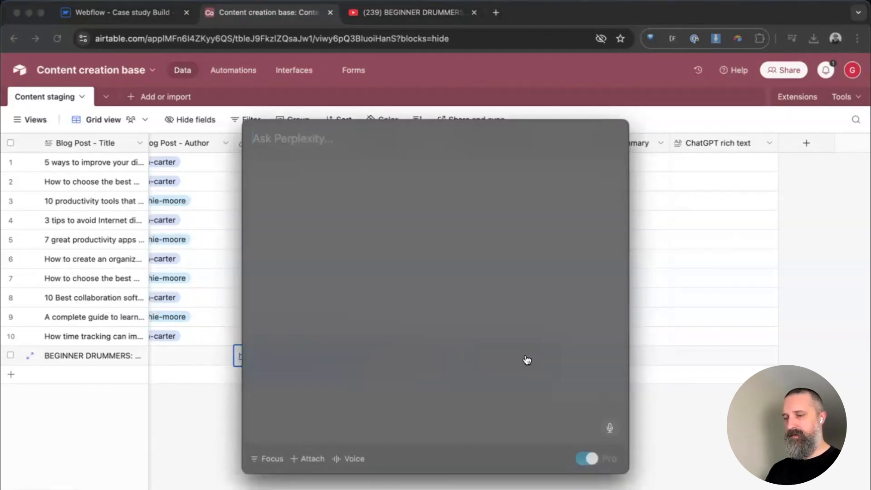
text(Summarise this )
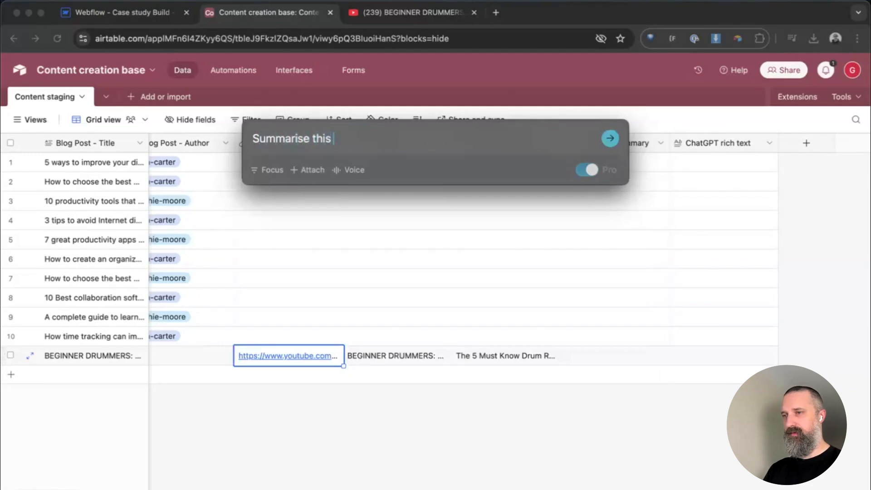
text(video -)
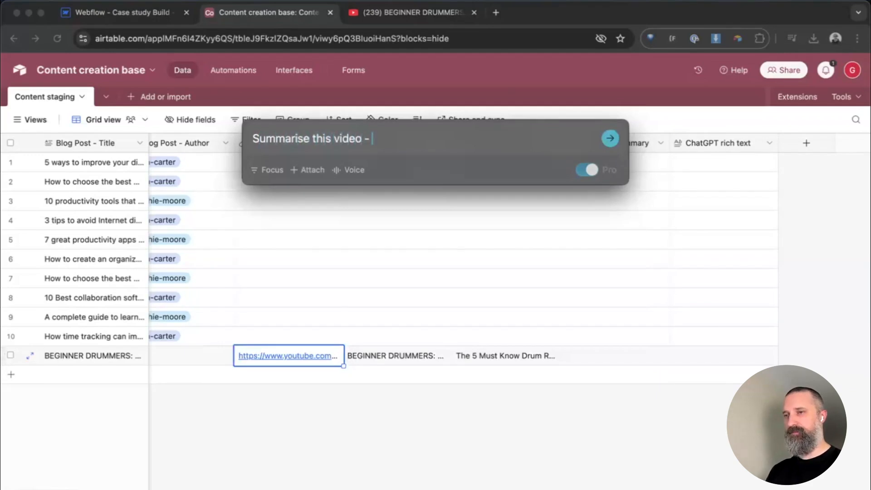
key(super+v)
key(Return)
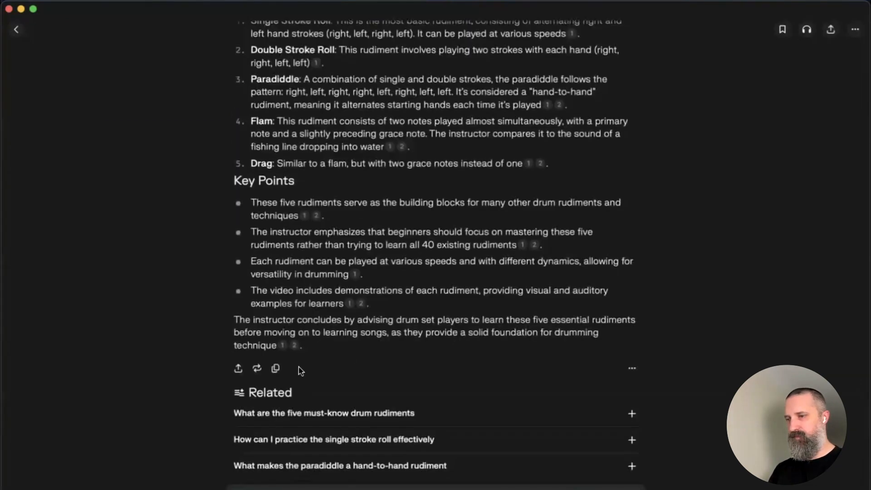
Copy Perplexity's answer, switch back to Airtable and paste it into the BEGINNER DRUMMERS record's Perplexity summary cell
click(275, 368)
key(super+Tab)
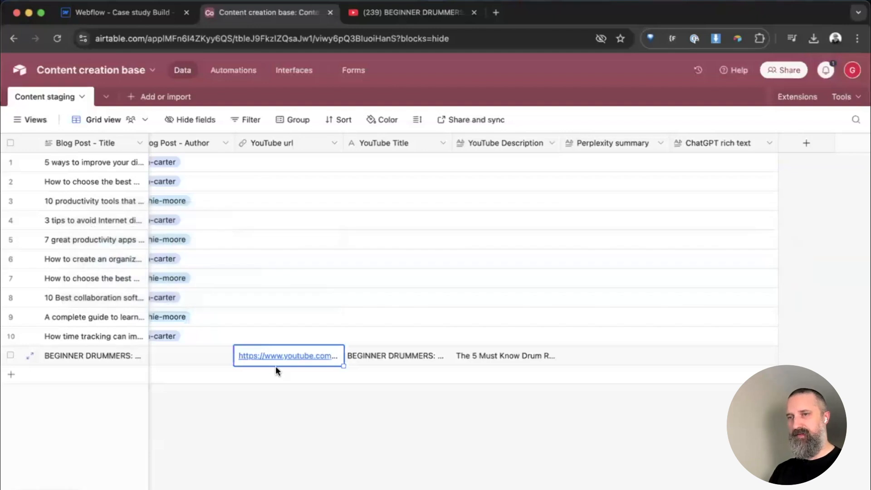
key(Right)
key(Right)
key(Right)
key(Right)
key(Left)
key(Return)
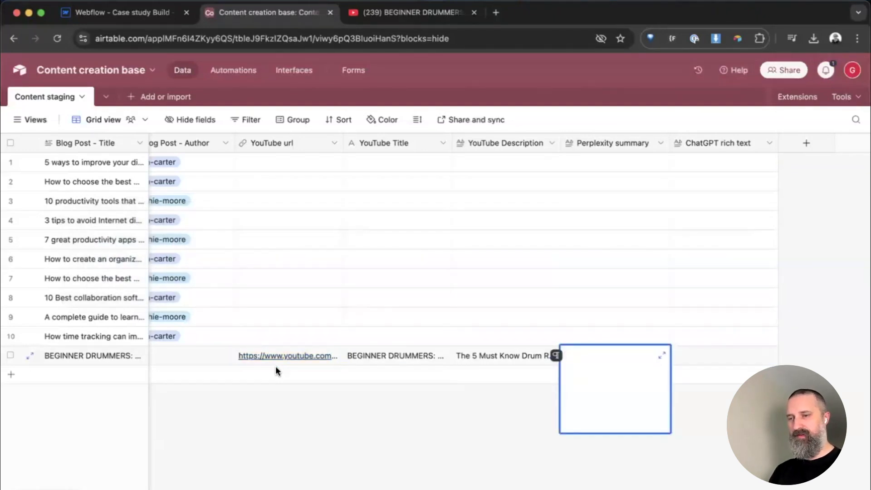
key(super+v)
key(BackSpace)
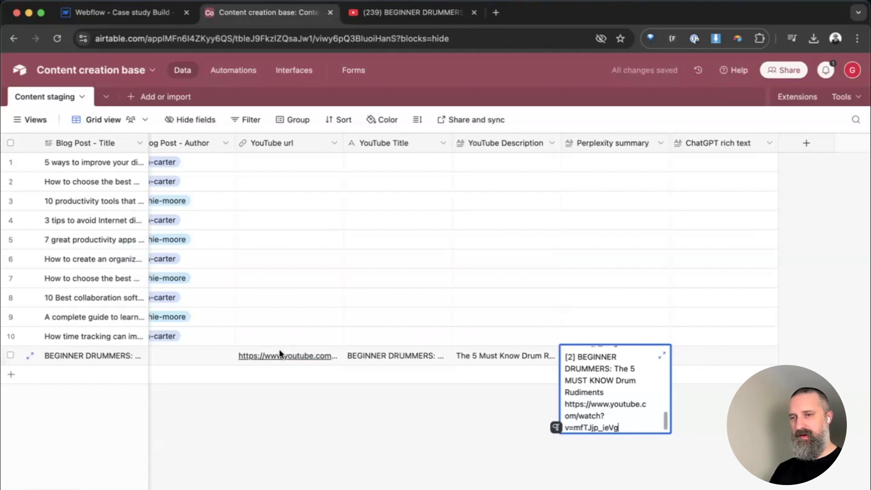
Review the Sources lines of the pasted summary, add a line break after the last link and finish editing the cell
scroll(278, 351, left, 1)
scroll(595, 394, up, 3)
scroll(594, 393, up, 1)
shift+click(606, 363)
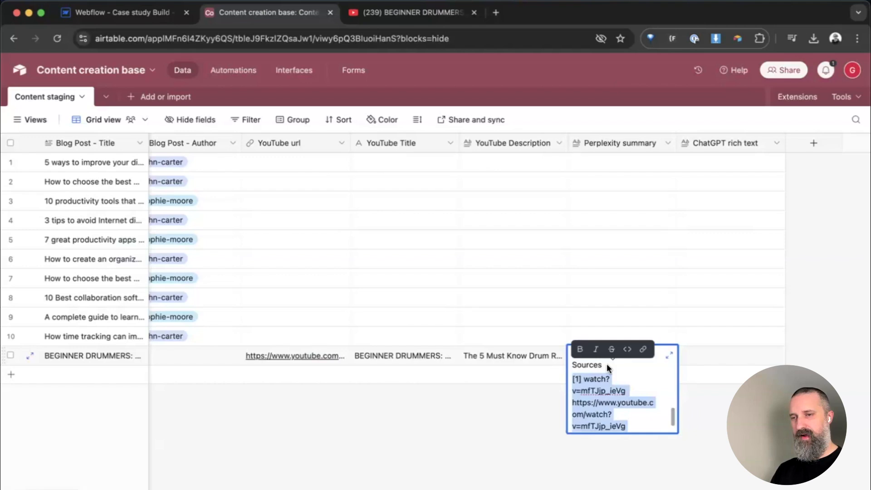
key(Right)
key(Return)
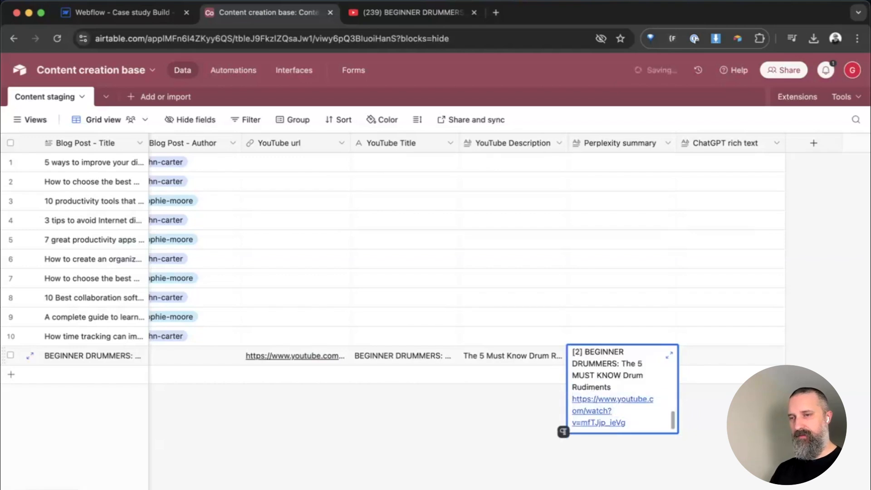
click(496, 432)
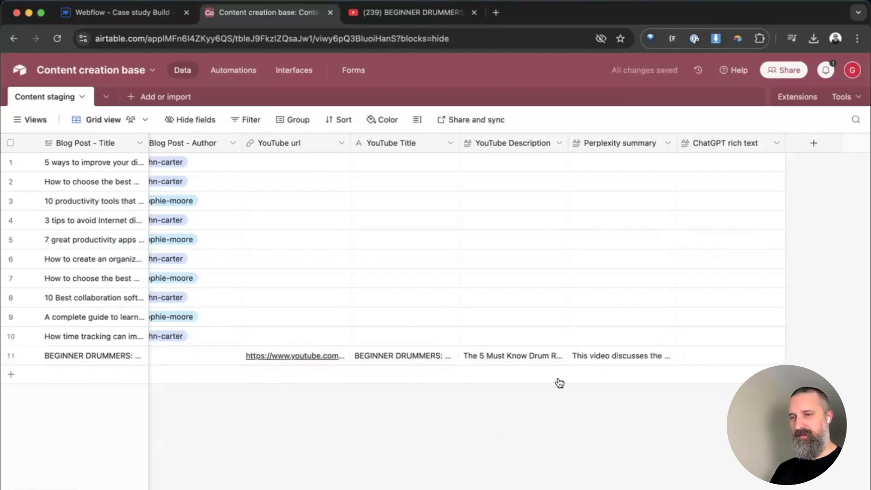
Expand the BEGINNER DRUMMERS record and examine the Perplexity summary text from its introduction through Key Points to Sources
click(597, 362)
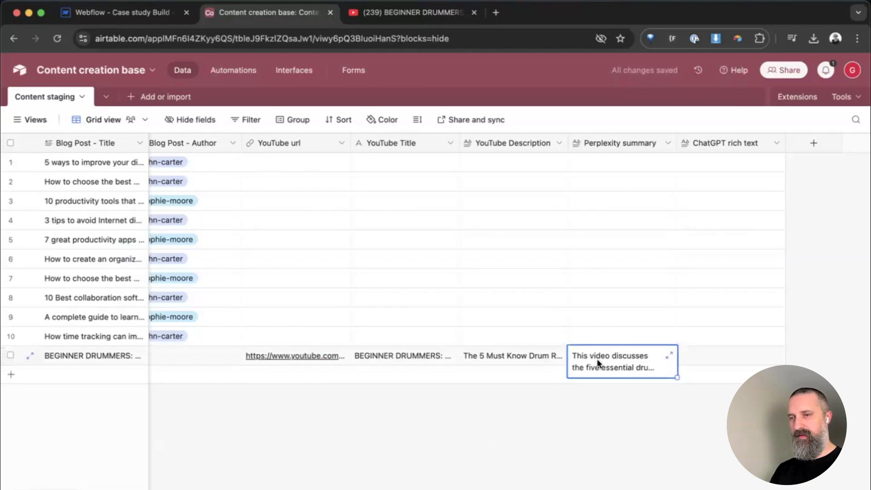
key(space)
scroll(427, 369, down, 3)
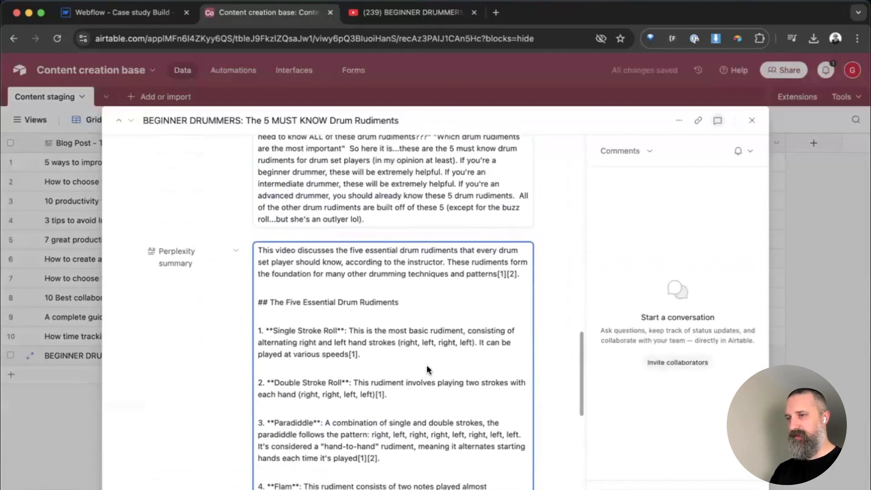
scroll(427, 368, down, 10)
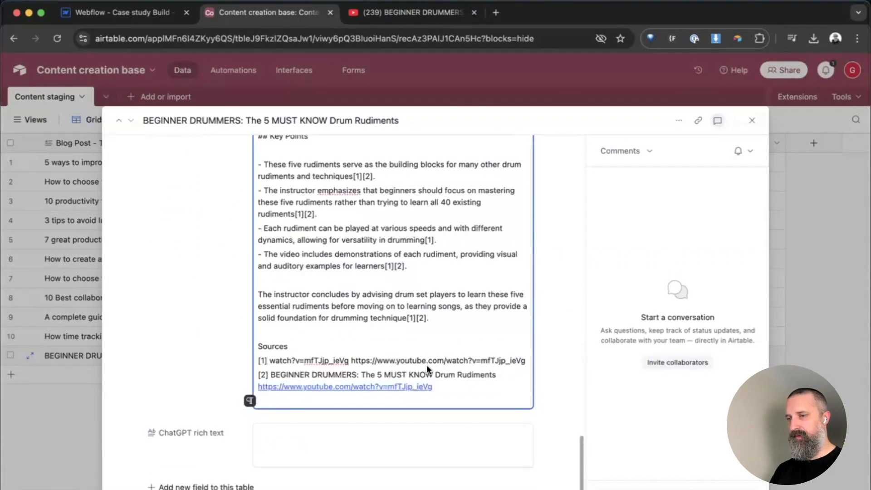
scroll(427, 365, up, 3)
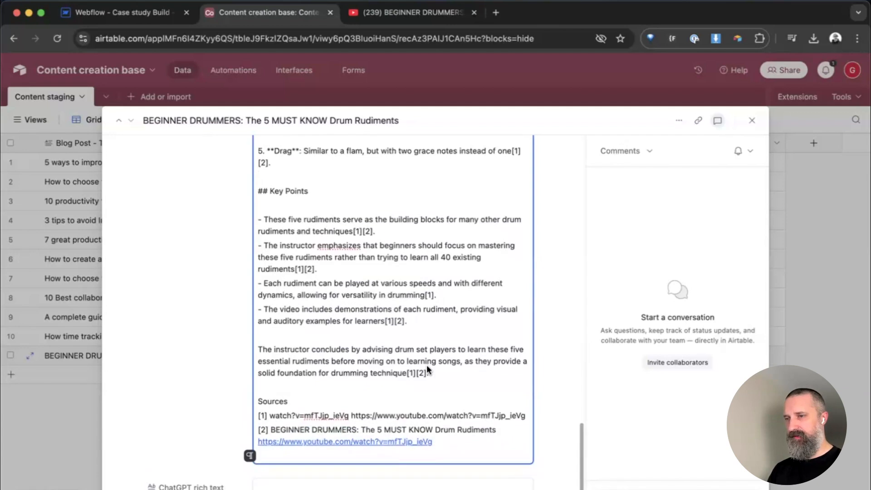
scroll(427, 365, up, 10)
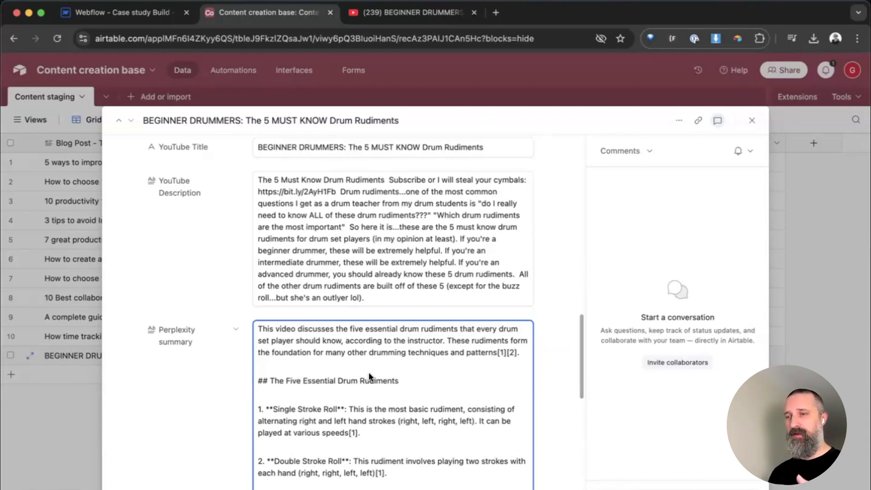
scroll(369, 375, down, 10)
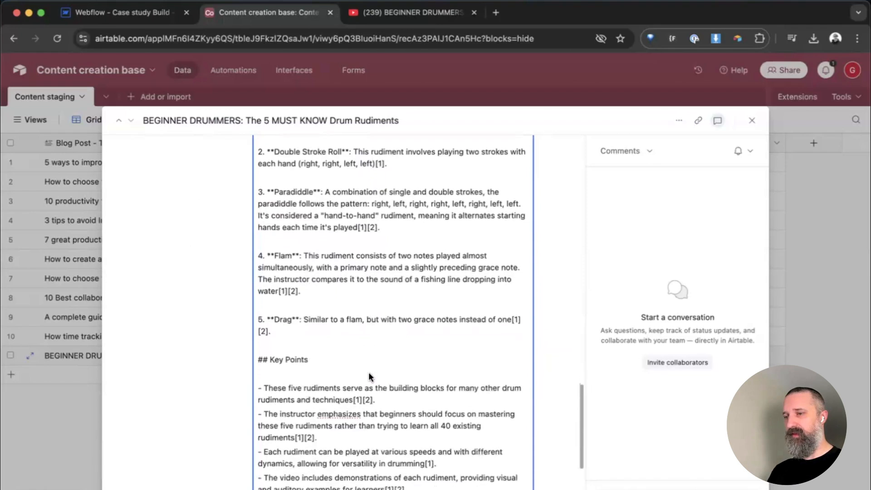
scroll(369, 373, down, 2)
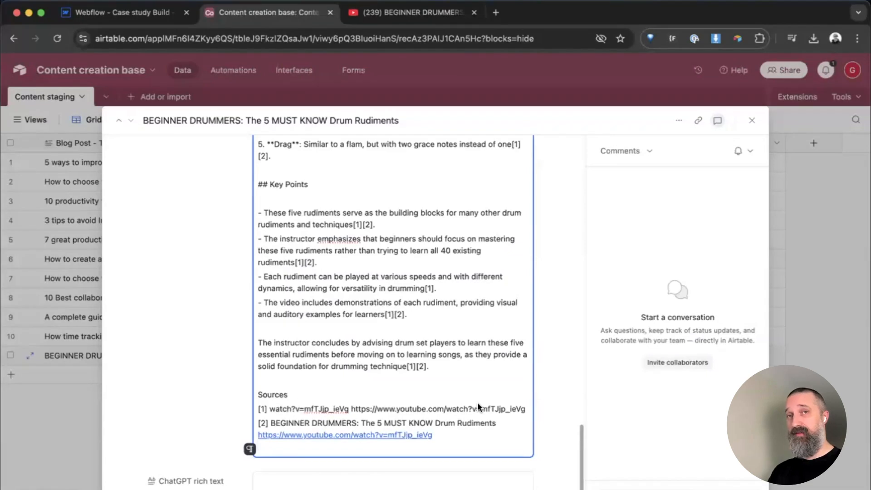
scroll(477, 403, up, 5)
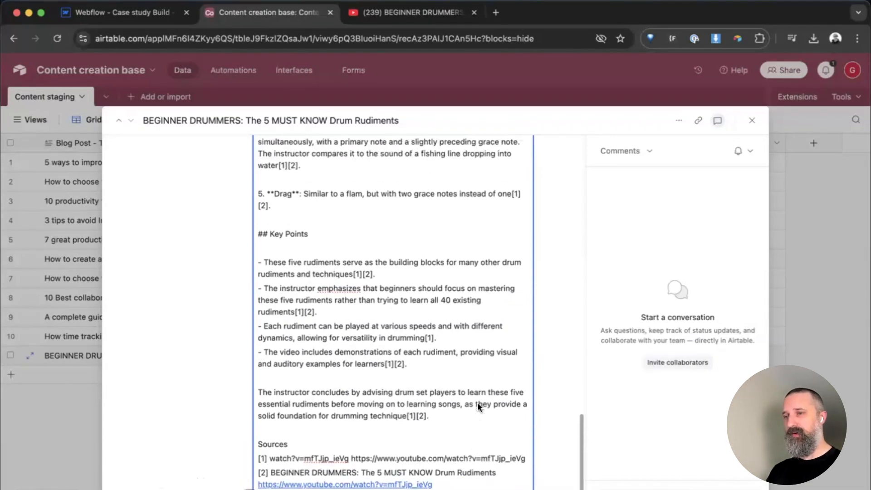
scroll(477, 402, up, 4)
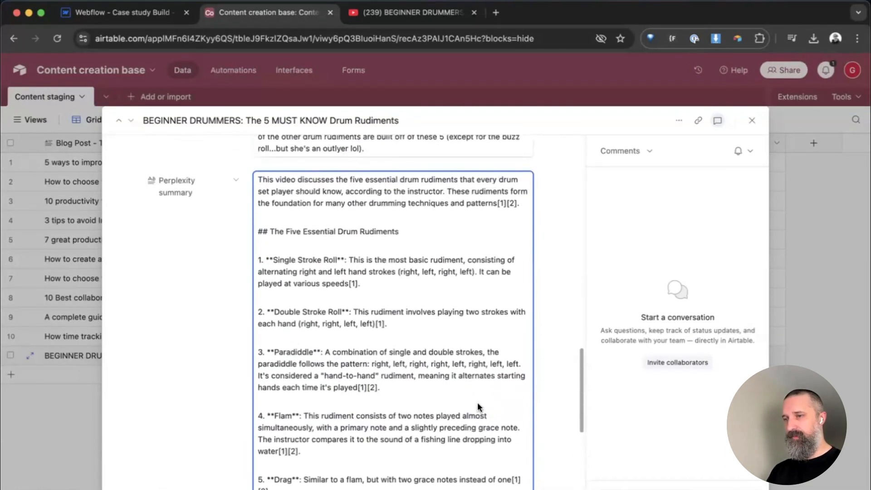
scroll(477, 402, down, 10)
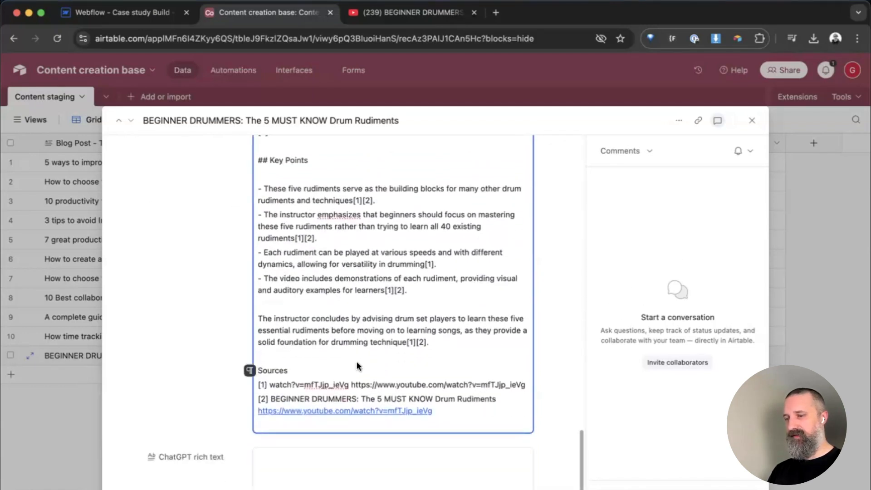
Copy the whole Perplexity summary, switch to ChatGPT and enter the prompt "Format this post please for import into Webflow, formatting the post using html formatting"
key(super+a)
key(super+Tab)
key(super+Tab)
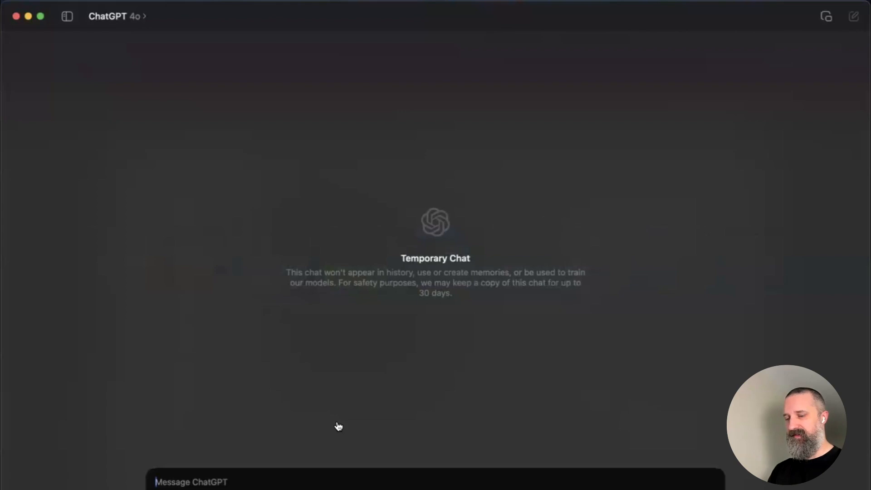
text(Forma)
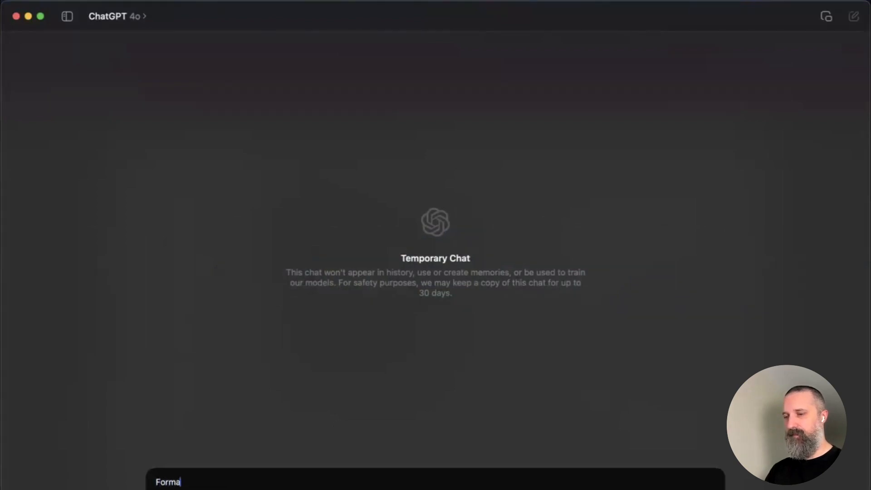
text(t this post poleased)
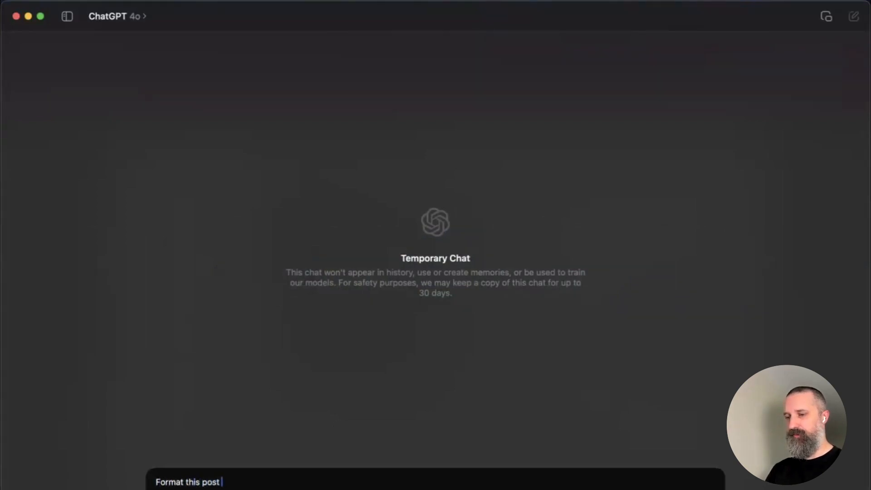
key(BackSpace)
key(BackSpace)
text(e)
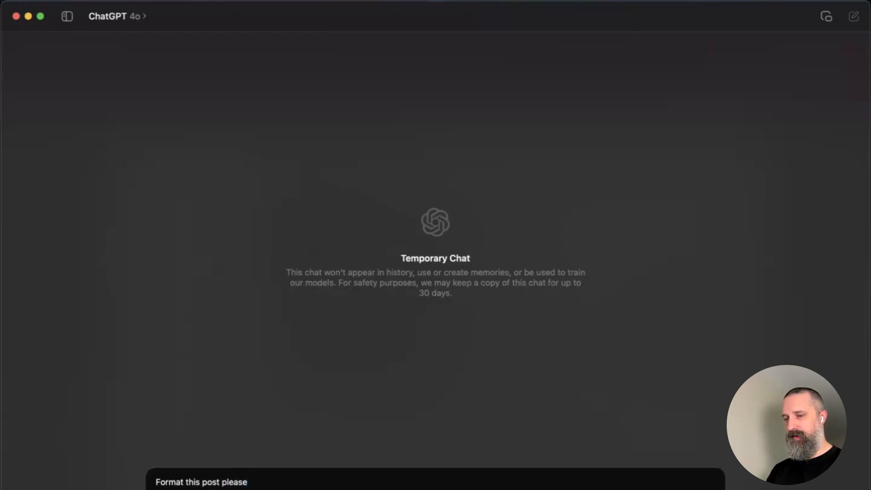
text( for import into Webflow)
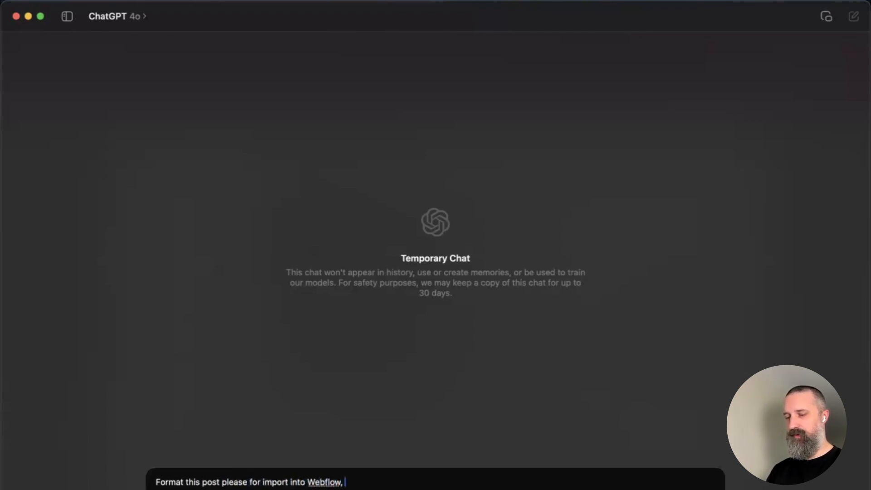
text(, formatt)
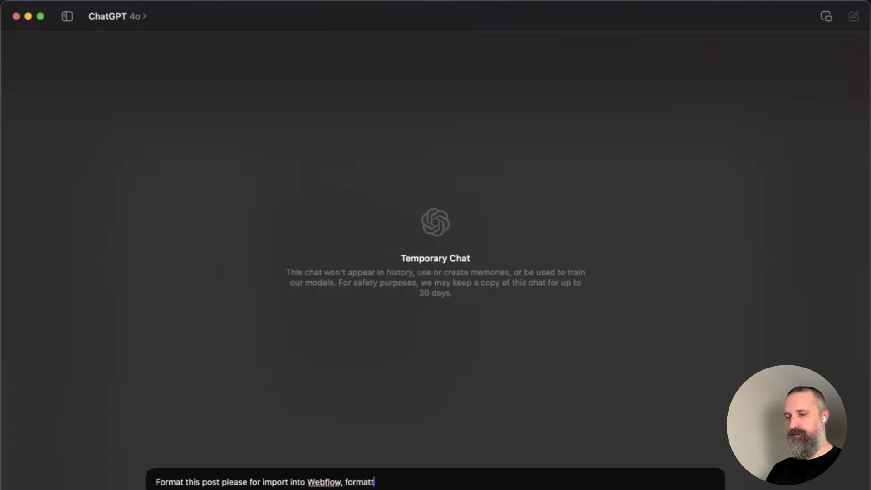
text(ting the post)
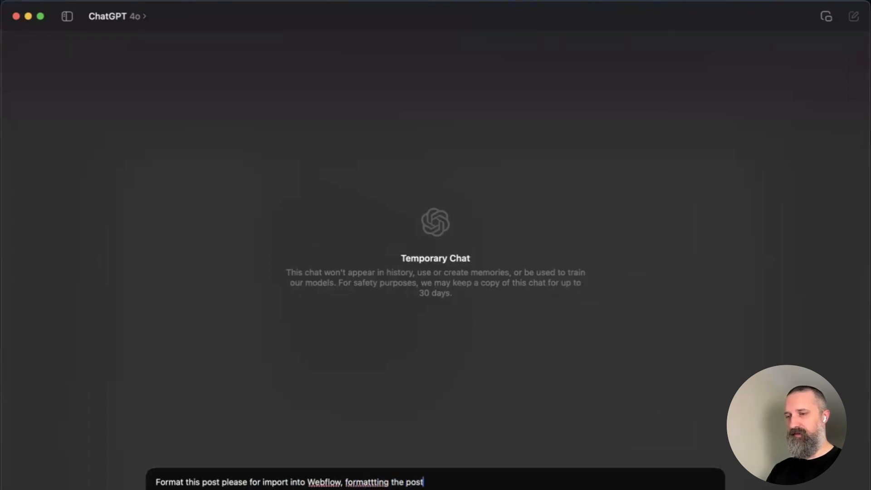
key(BackSpace)
key(super+Right)
text(using htm)
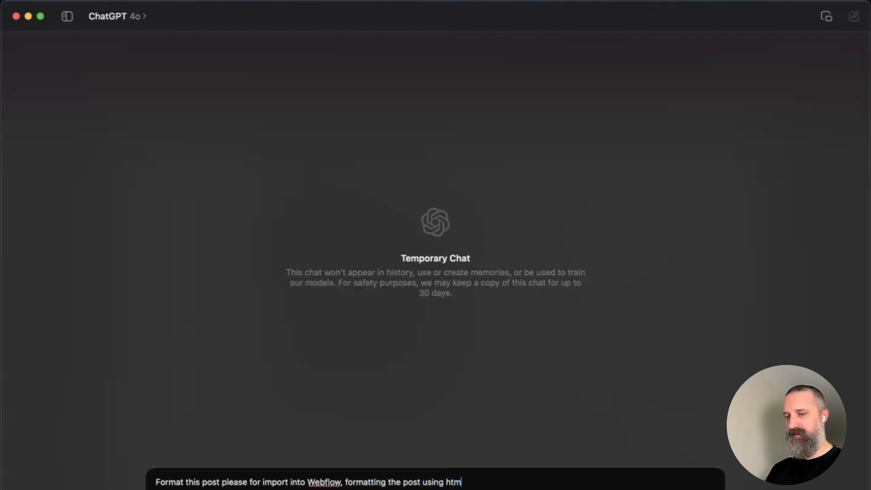
text(l formatting)
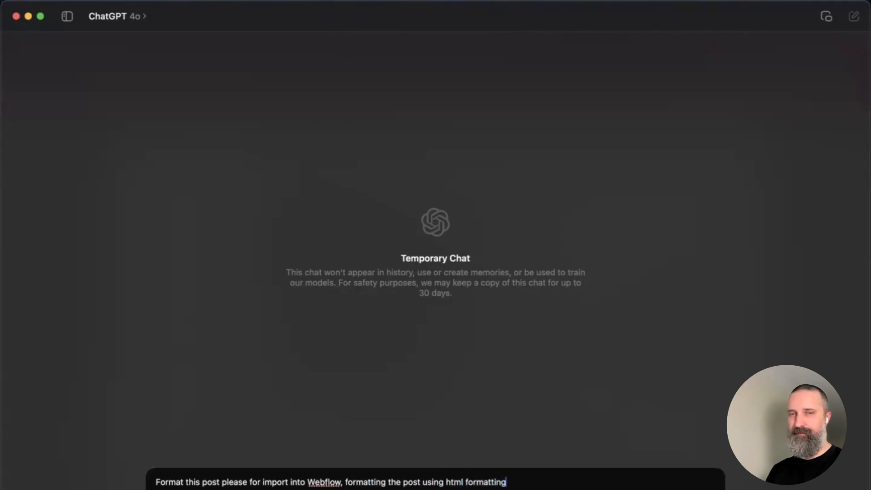
text(. Remove t)
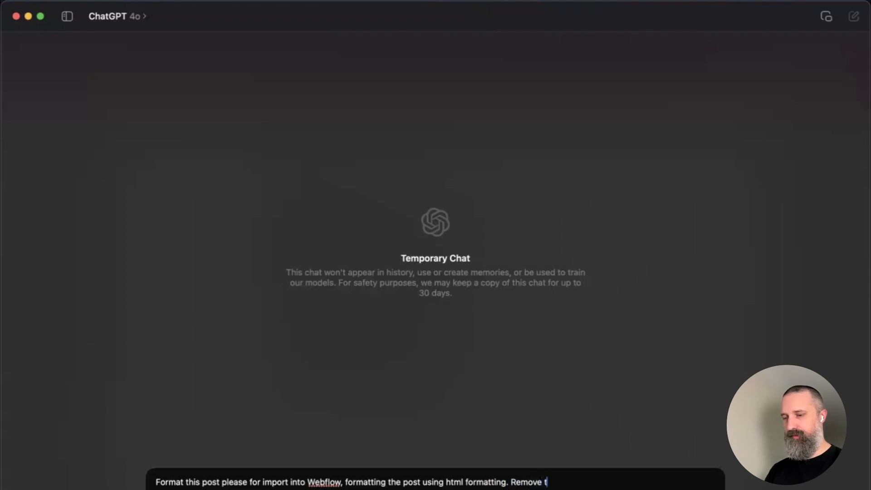
text(he sourcef )
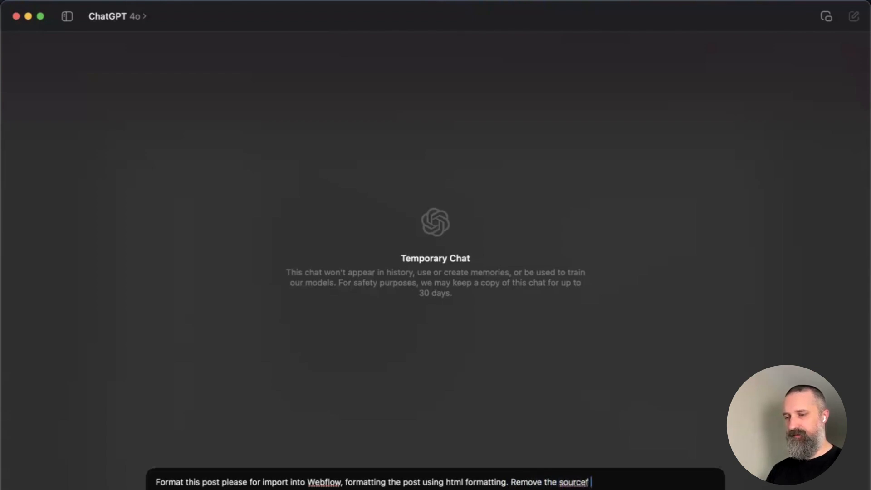
text(reference from)
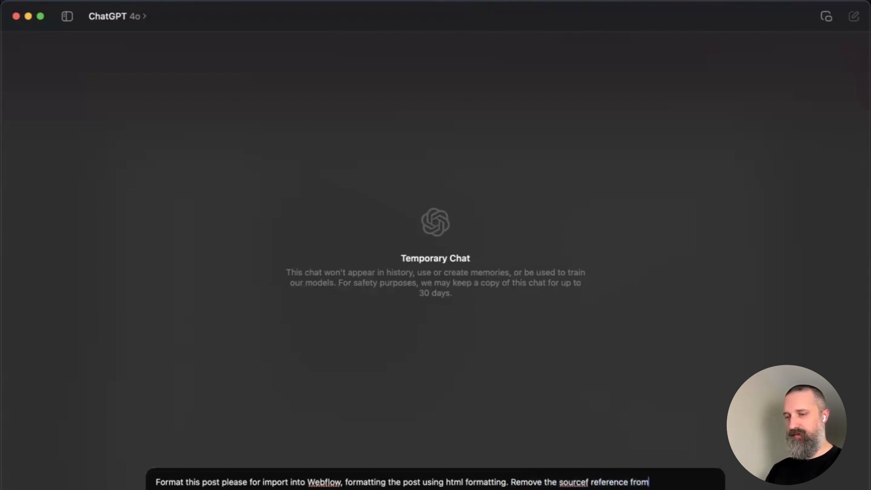
text( the end also.)
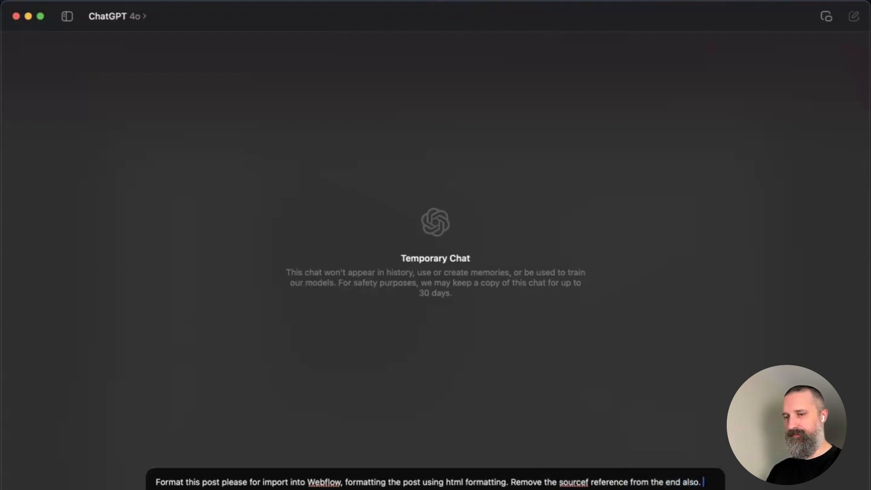
Extend the ChatGPT prompt with an instruction to remove the source reference from the end also, and submit it
key(BackSpace)
key(Return)
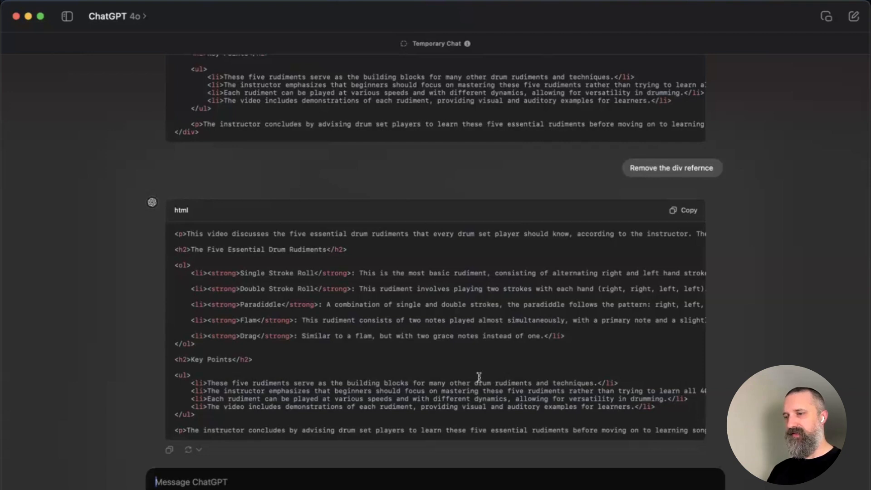
Copy ChatGPT's HTML without the div, switch back to Airtable and paste it into the BEGINNER DRUMMERS record's ChatGPT rich text cell
scroll(480, 378, down, 1)
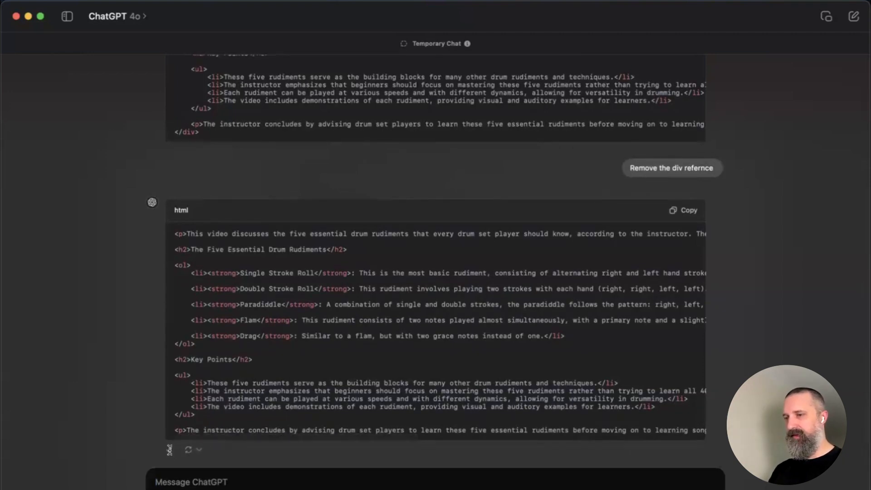
key(super+Tab)
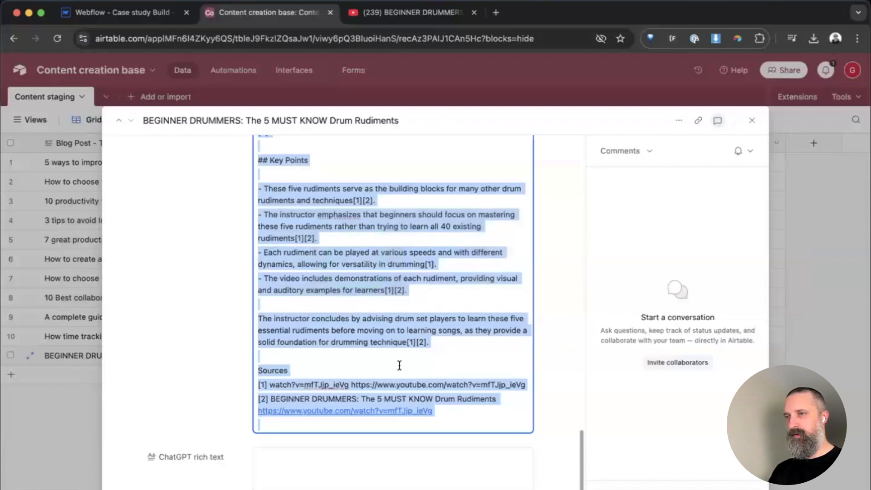
key(Escape)
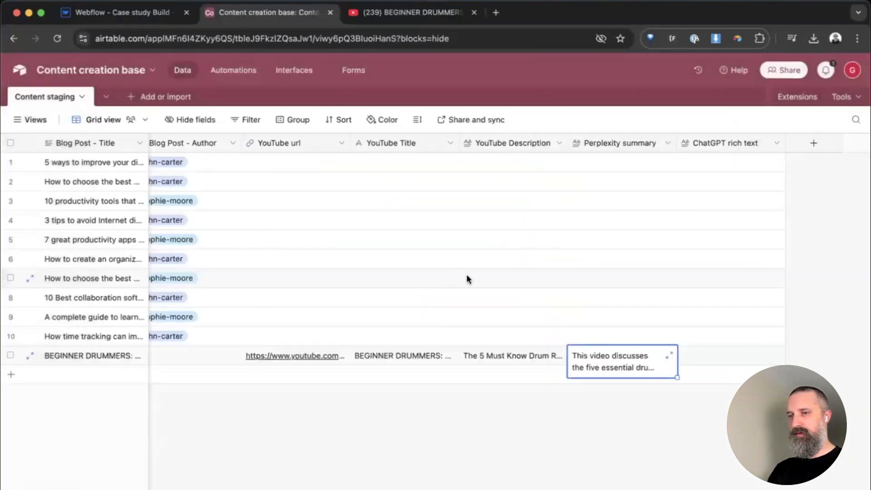
key(Right)
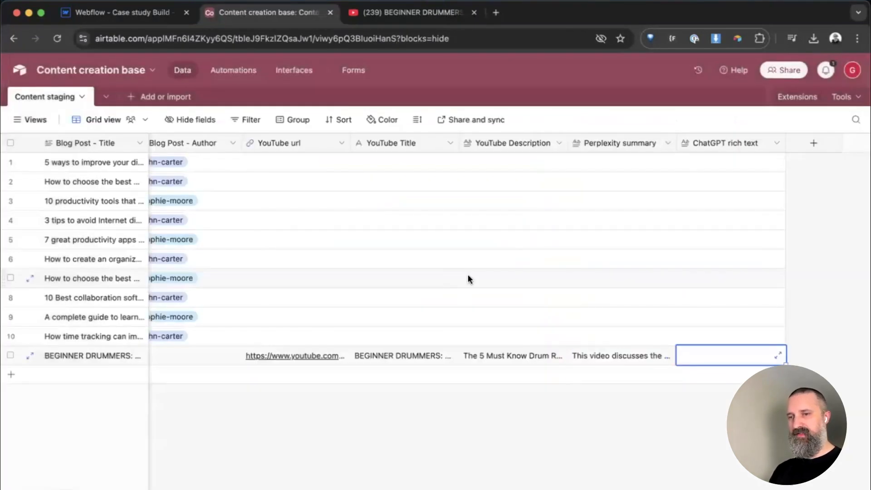
key(Return)
key(super+v)
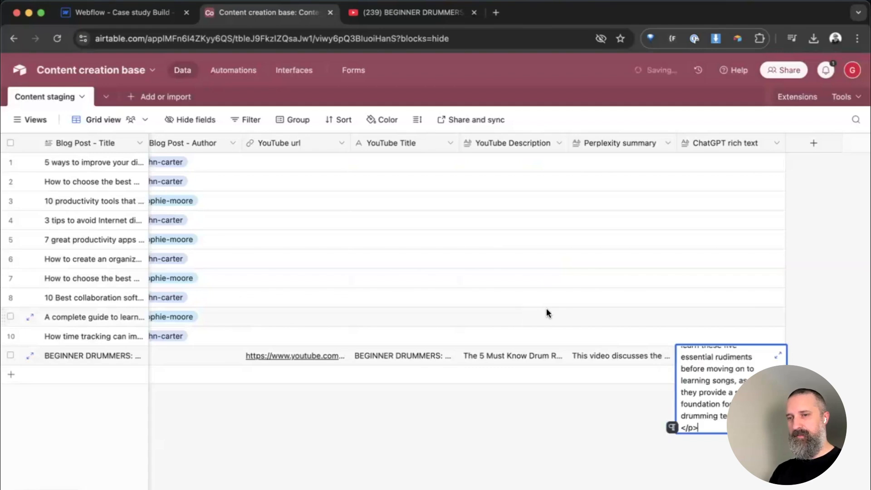
click(593, 431)
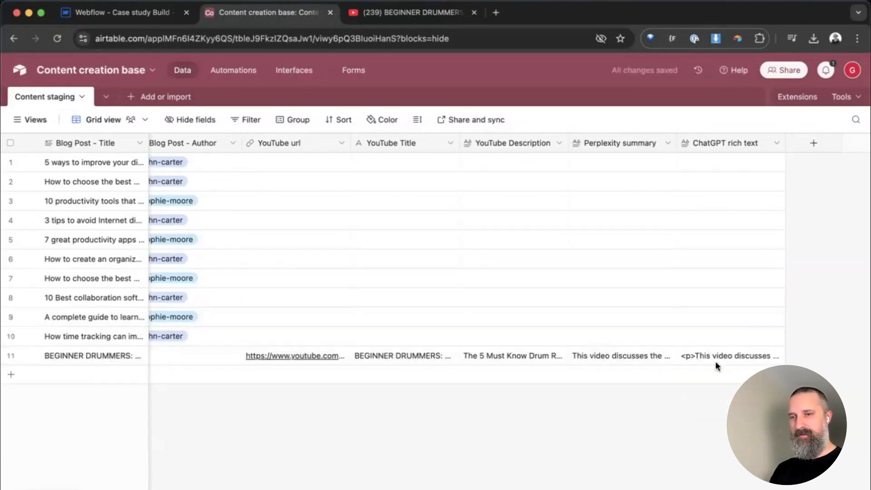
Show the list of views and start a new single select field named "Publishing stage" after ChatGPT rich text
scroll(455, 360, left, 10)
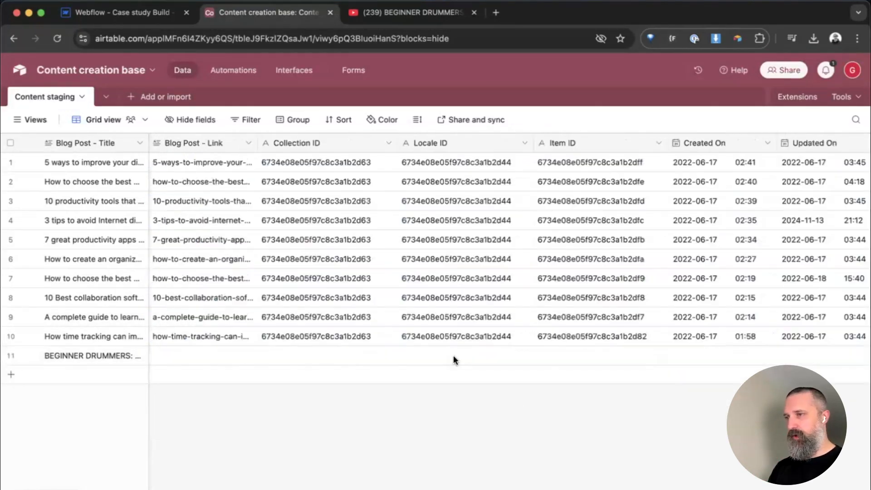
click(32, 121)
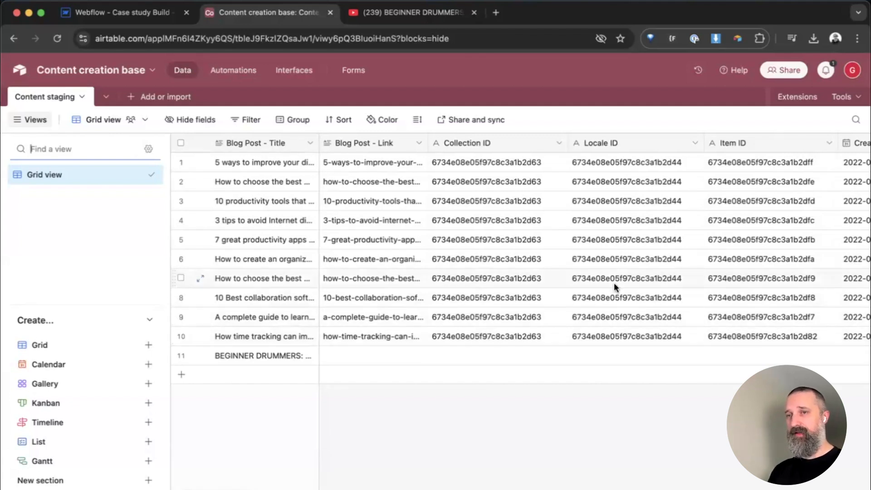
scroll(614, 282, right, 10)
click(806, 143)
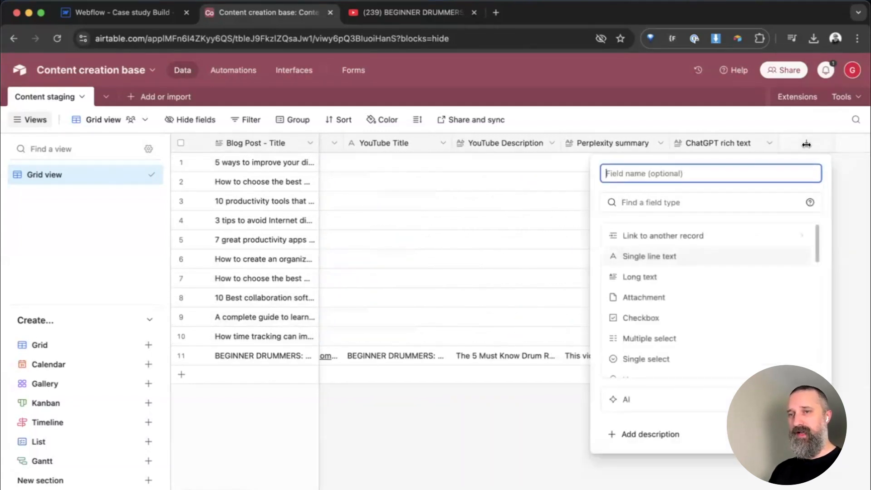
text(Publ)
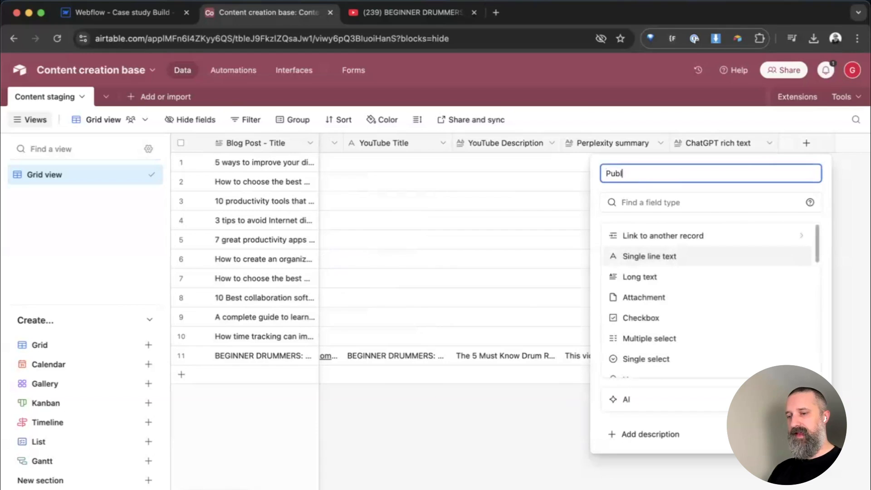
text(ishing stage)
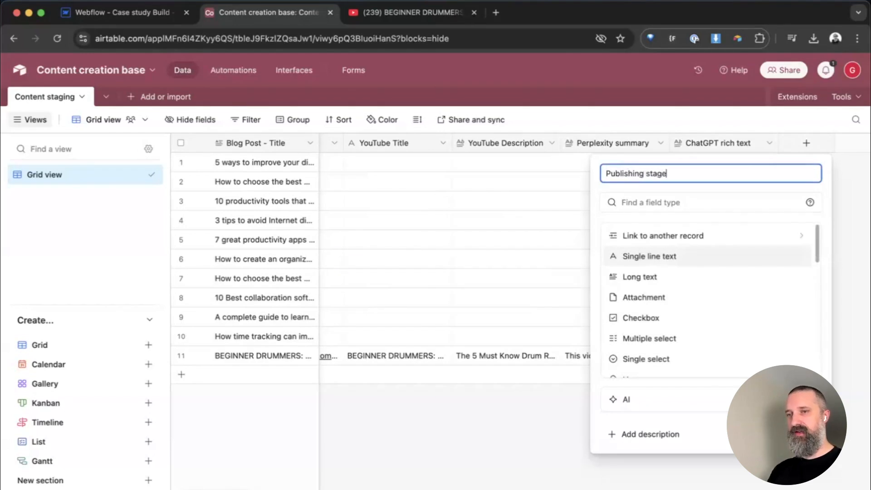
scroll(702, 304, down, 3)
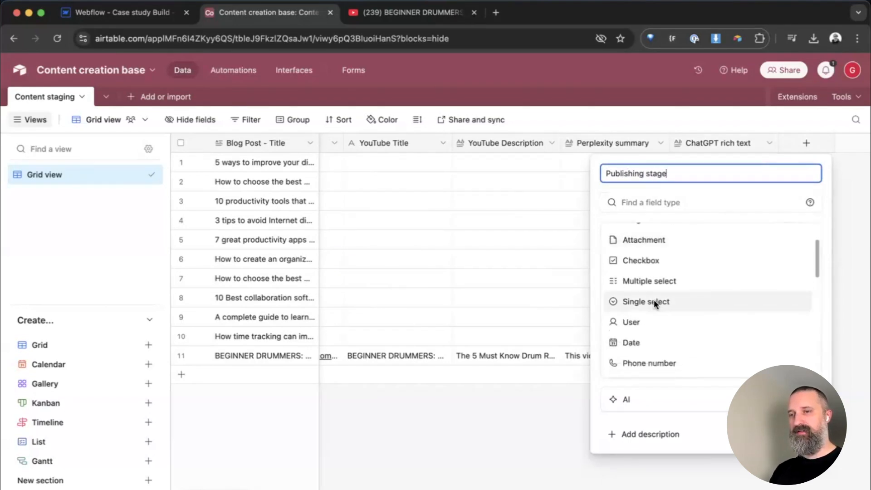
click(654, 300)
Add the options "Draft content", "Send to webflow", "Webflow draft" and "Webflow published" to the Publishing stage field
click(636, 312)
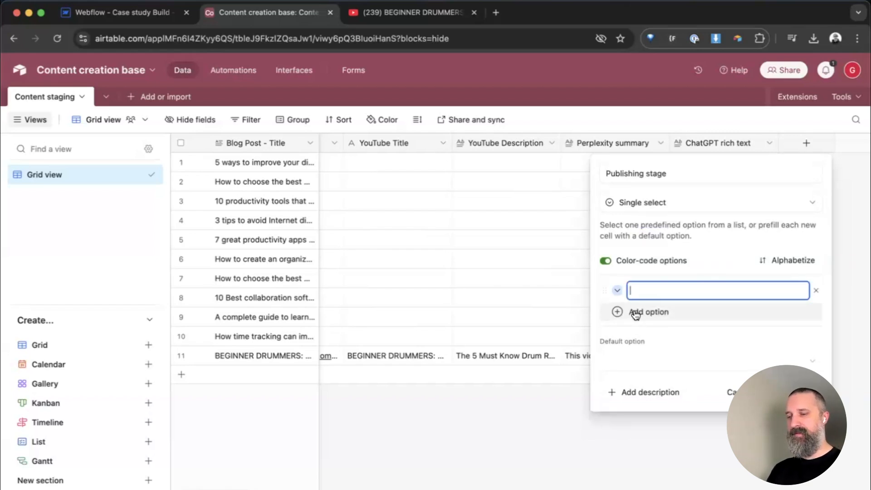
text(Draft)
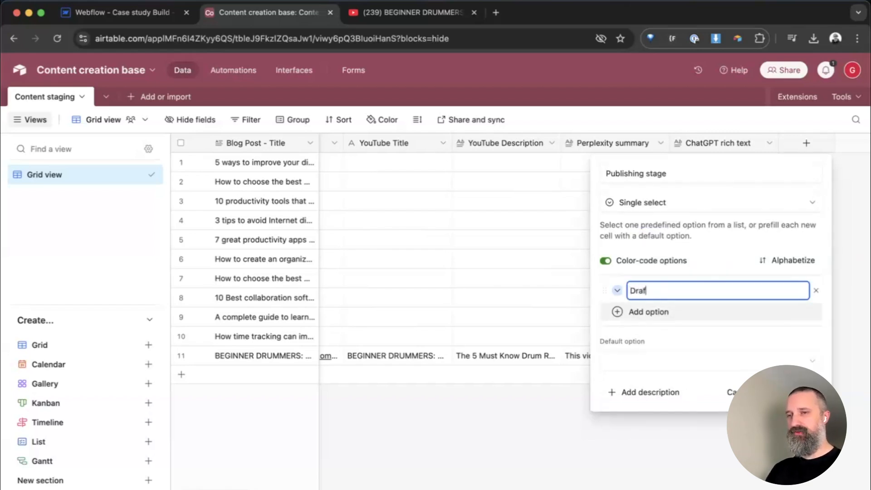
text( content)
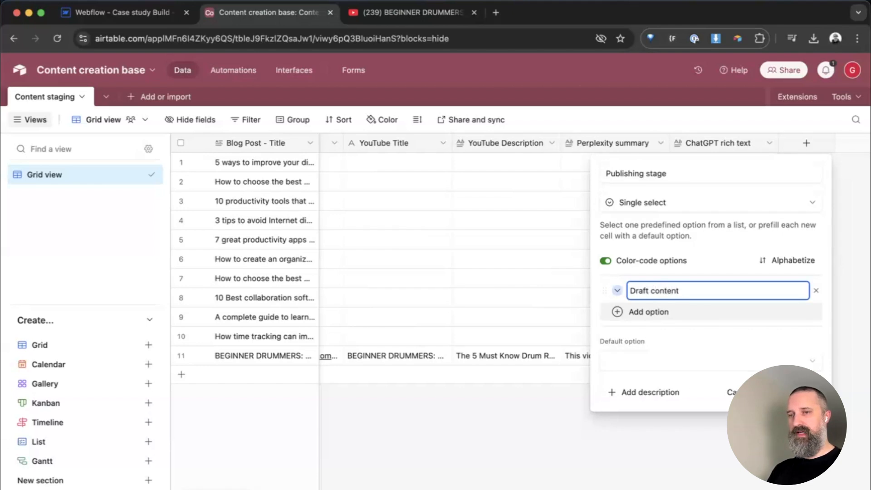
key(Return)
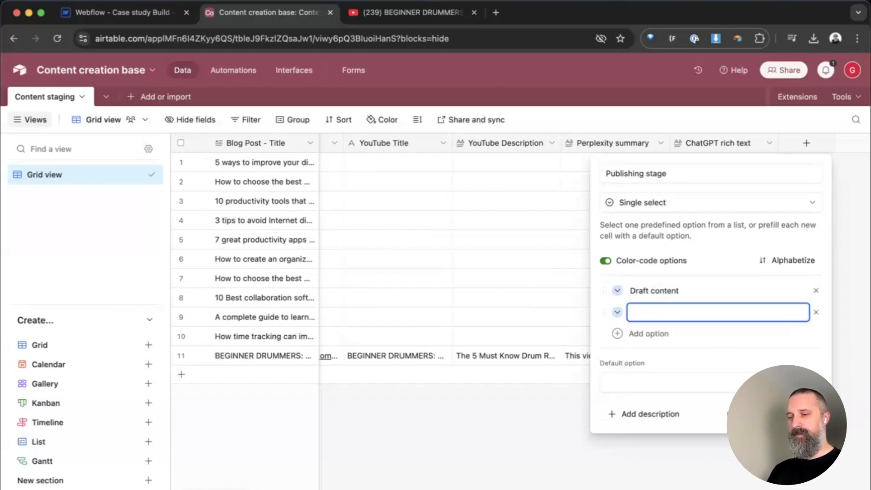
text(Send to webflow)
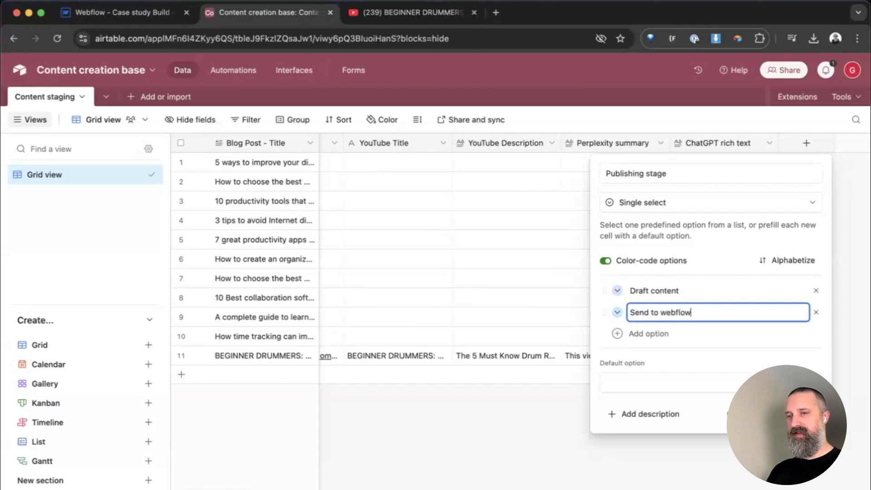
key(Return)
text(W)
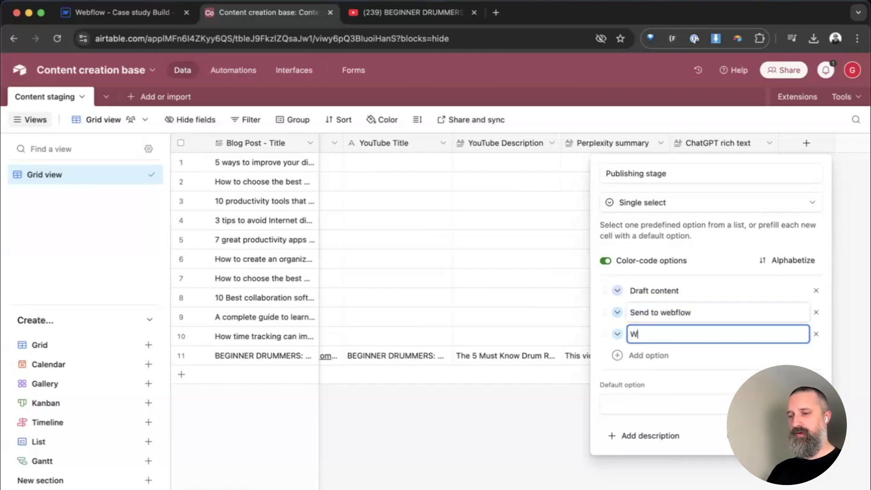
text(ebflow f draft)
key(Return)
text(Webflow published)
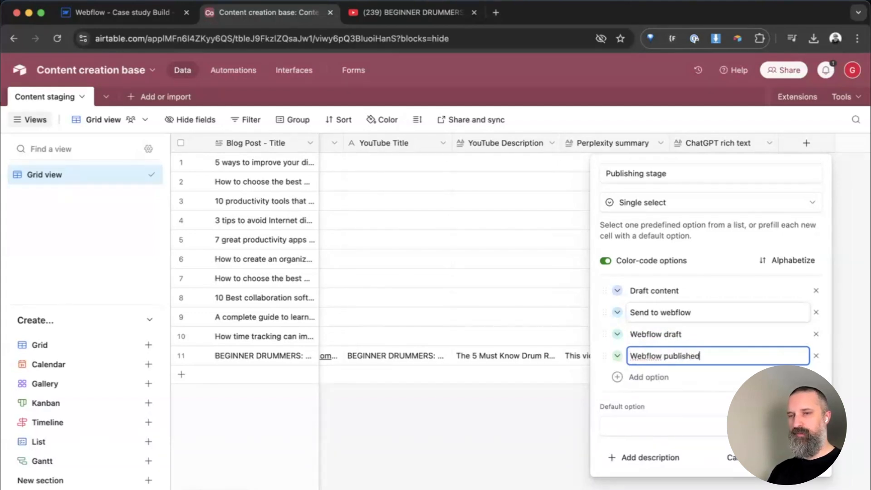
Create the Publishing stage field and select its cell in the first record
click(820, 366)
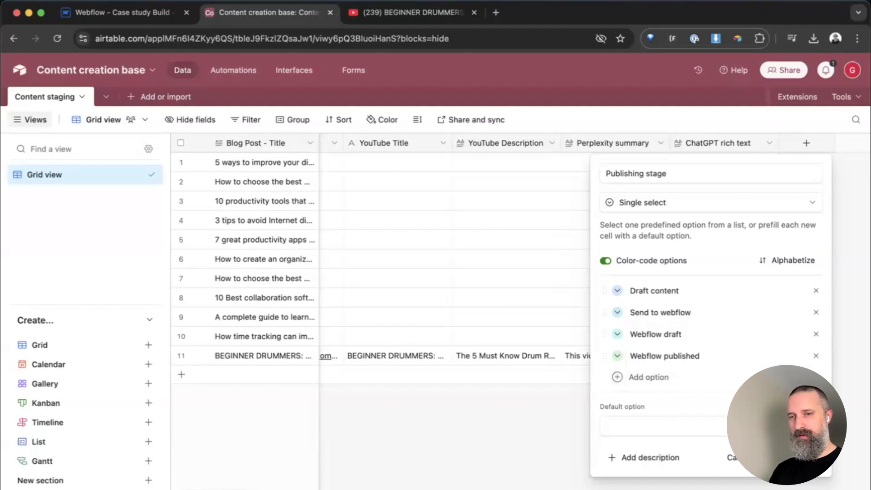
click(792, 457)
click(803, 167)
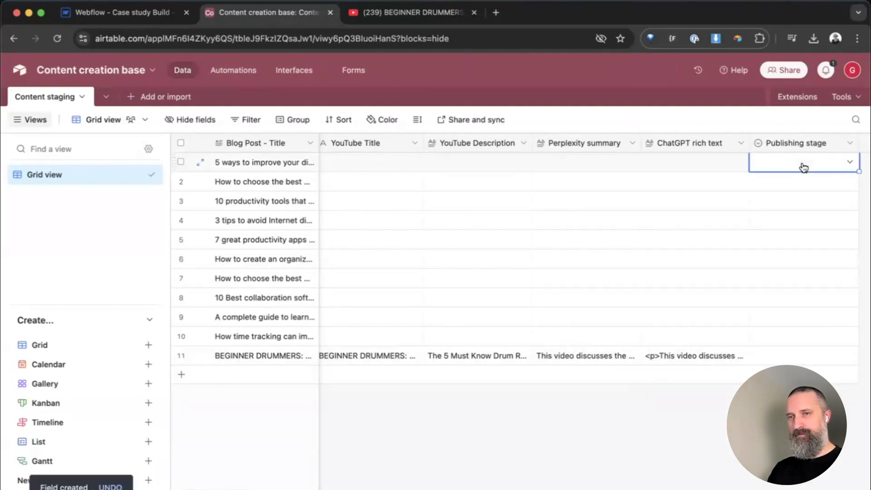
Set the first record's Publishing stage to "Webflow published" and fill that value down through the BEGINNER DRUMMERS record
click(802, 163)
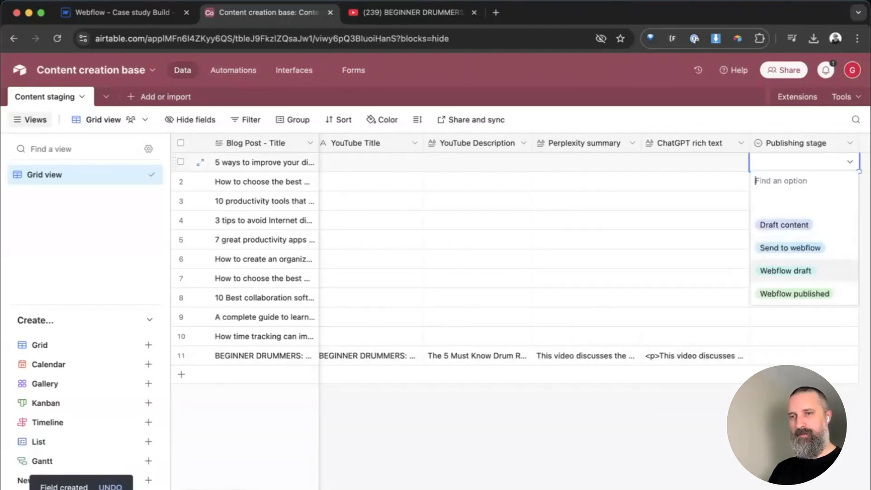
click(796, 294)
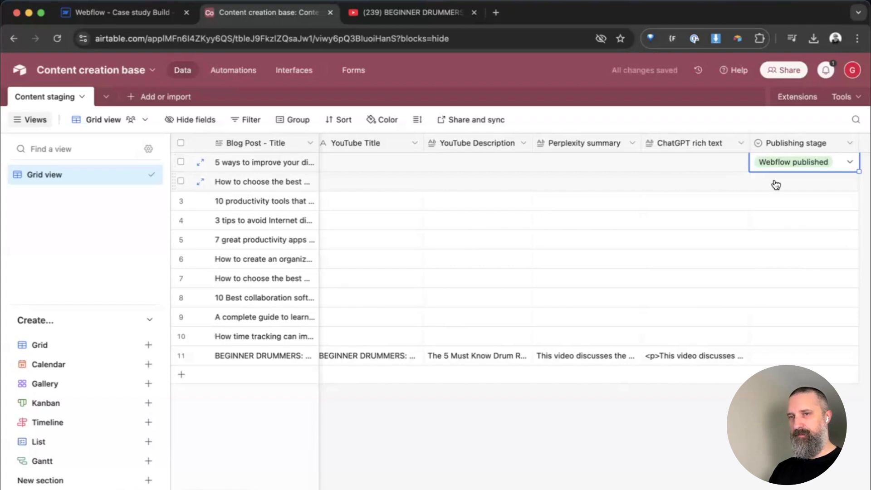
mouse_move(859, 171)
mouse_down()
mouse_move(778, 230)
mouse_move(779, 364)
mouse_move(731, 354)
mouse_up()
Change the BEGINNER DRUMMERS record's Publishing stage to "Send to webflow"
click(731, 355)
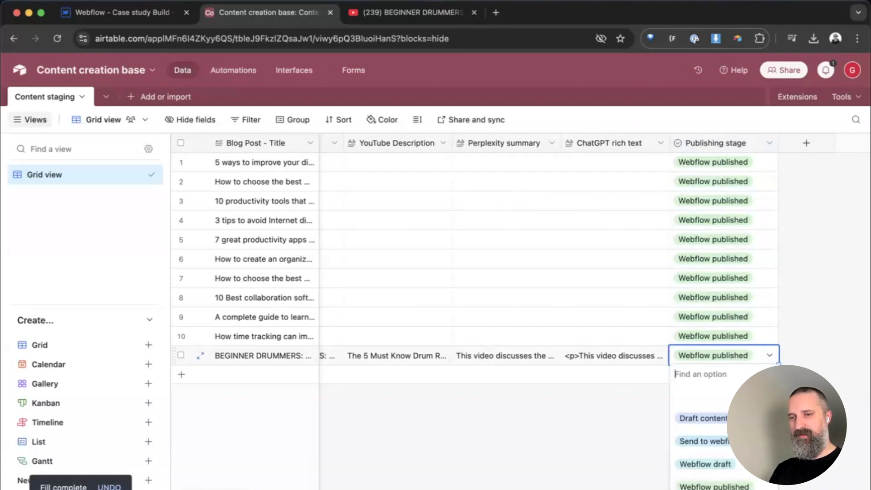
key(Up)
key(Up)
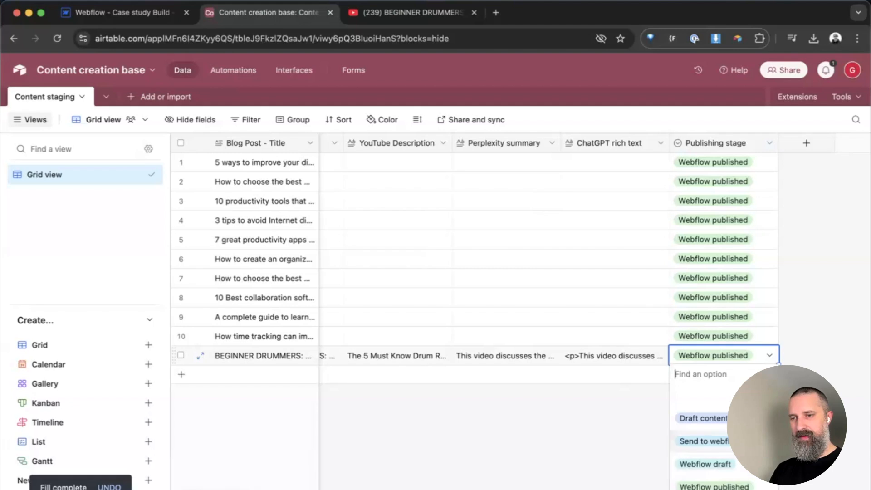
key(Return)
click(654, 391)
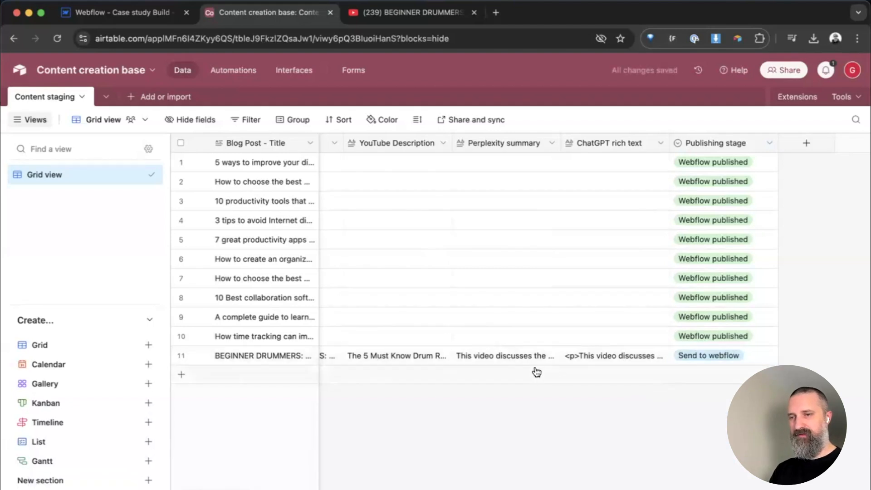
Switch to ChatGPT and send "Please create an image to go along with this post. Widescreen youtube thumbnail sizing."
scroll(501, 362, left, 2)
scroll(503, 362, left, 5)
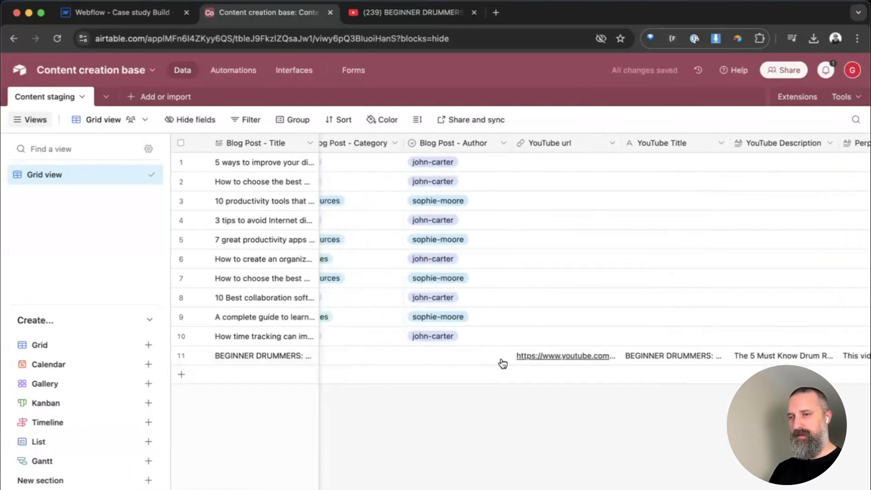
scroll(503, 362, right, 5)
scroll(503, 361, right, 5)
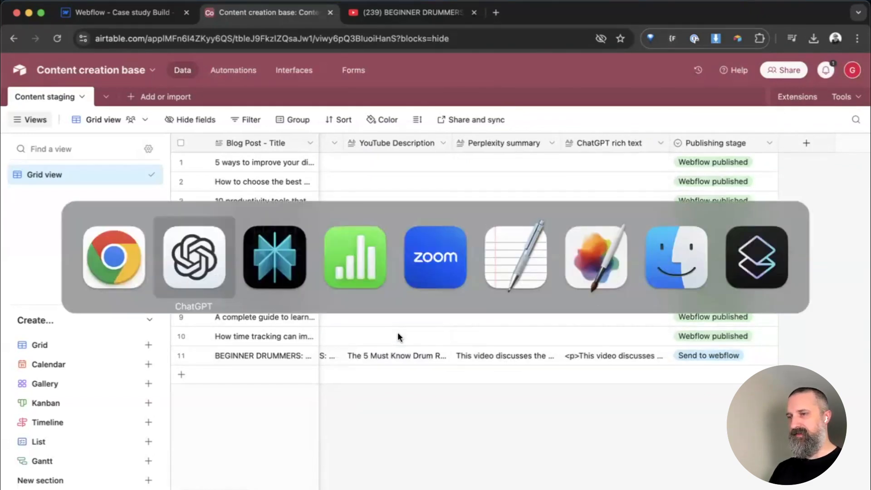
text(Please create an image to go along with this post.)
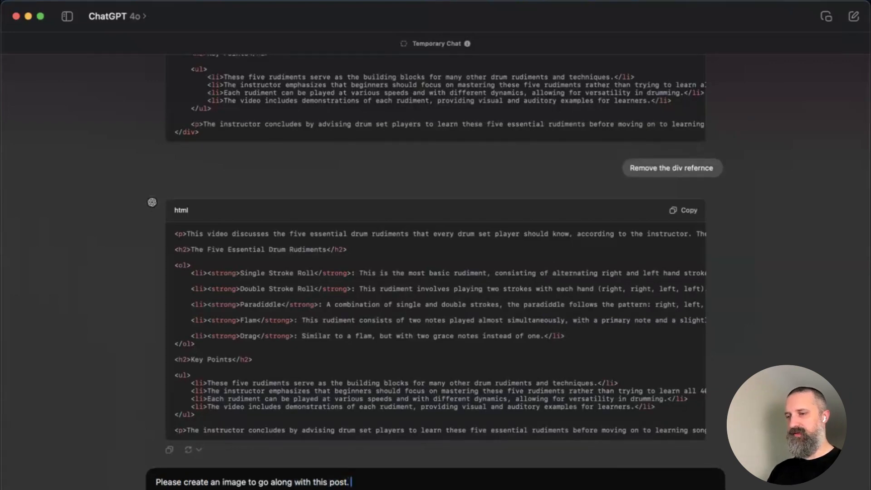
text( Widescreen youtube thumbnail sizing.)
key(Return)
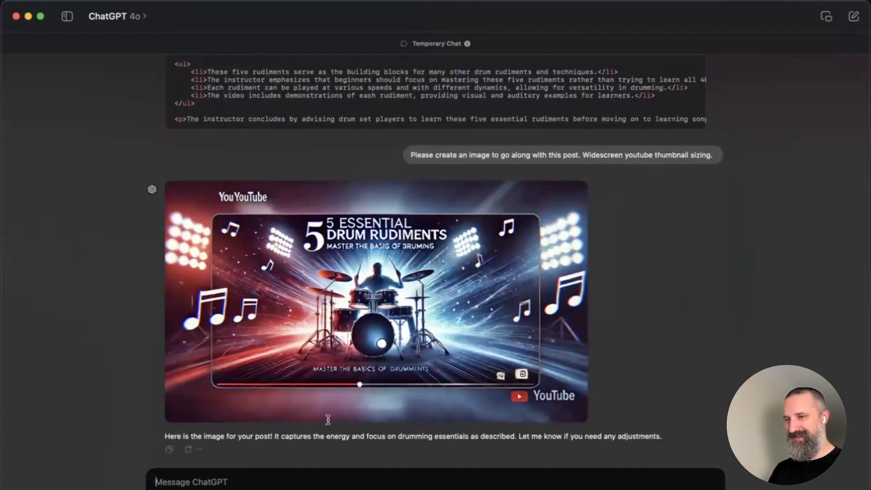
Ask ChatGPT for another version of the image with the message "Try again. NO text."
text(Try agai)
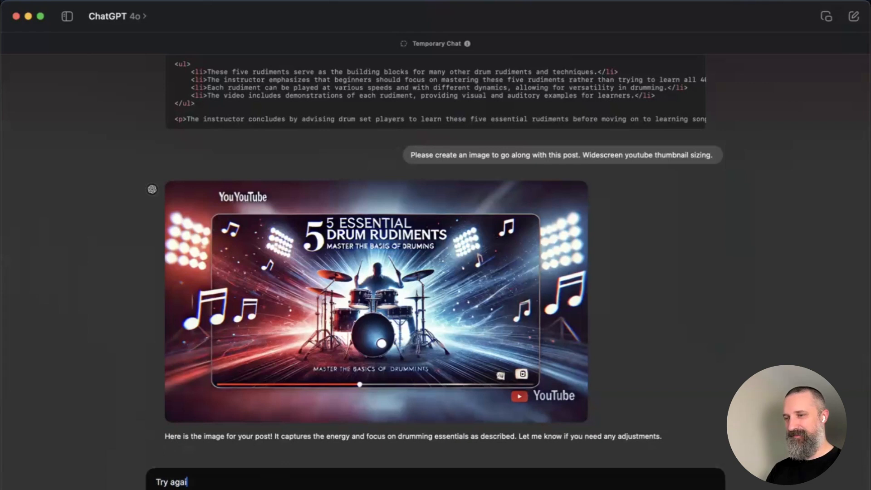
text(n. NO text.)
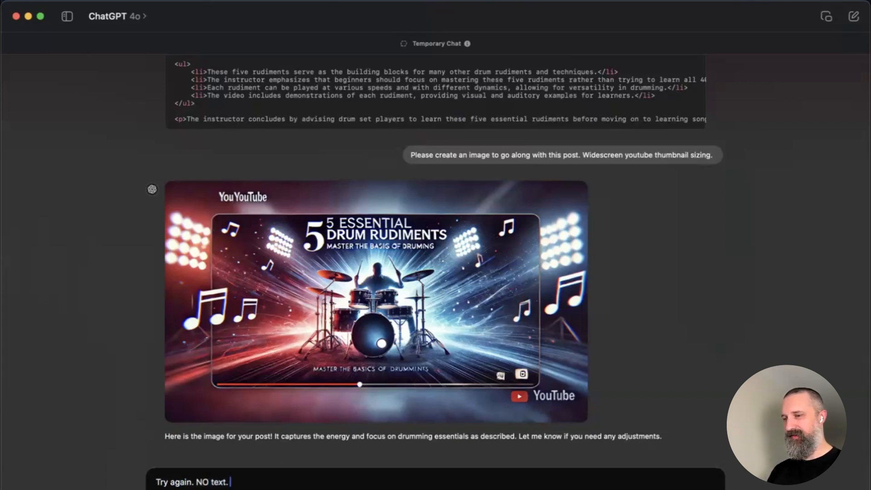
key(Return)
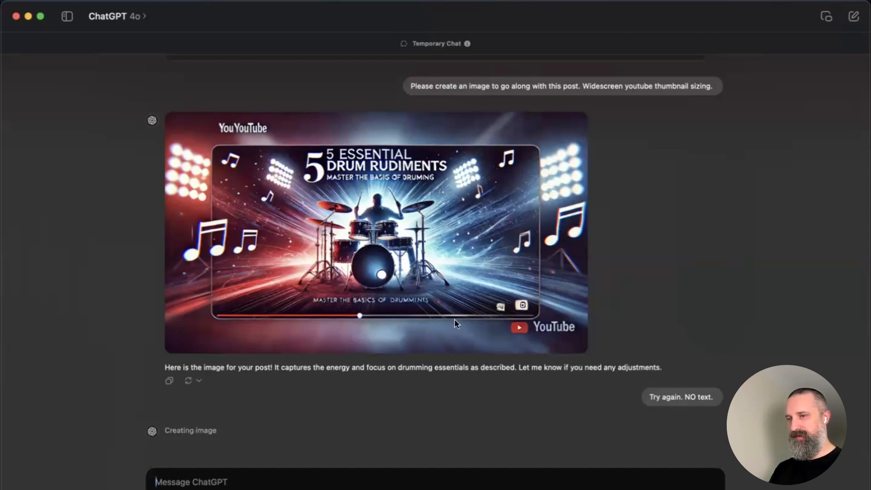
Compare the two generated images and send ChatGPT the message "Try again with no logo."
scroll(440, 192, up, 5)
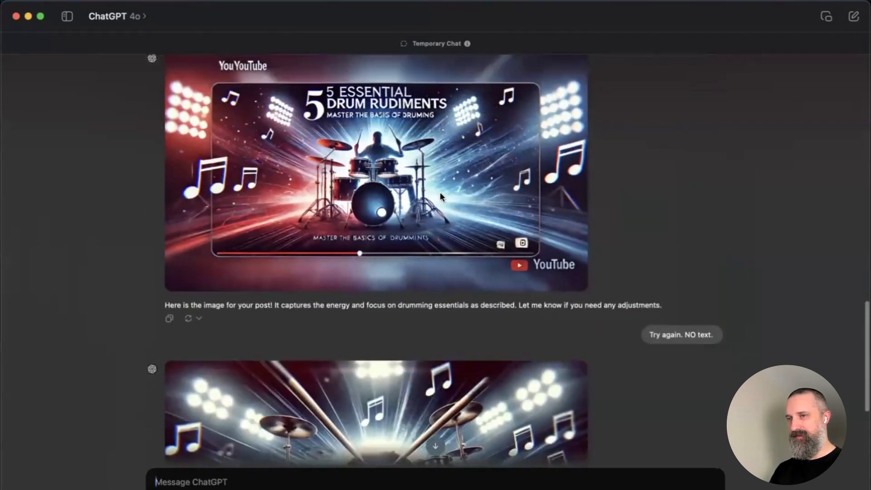
scroll(440, 192, down, 5)
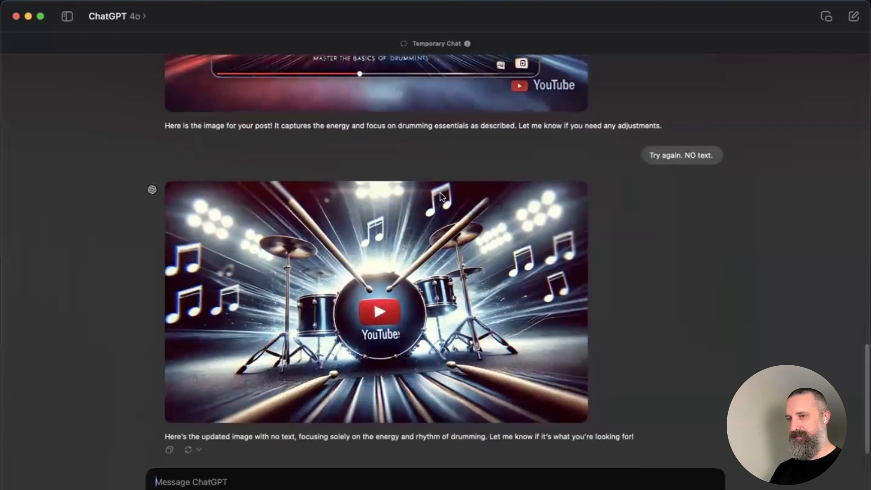
text(T)
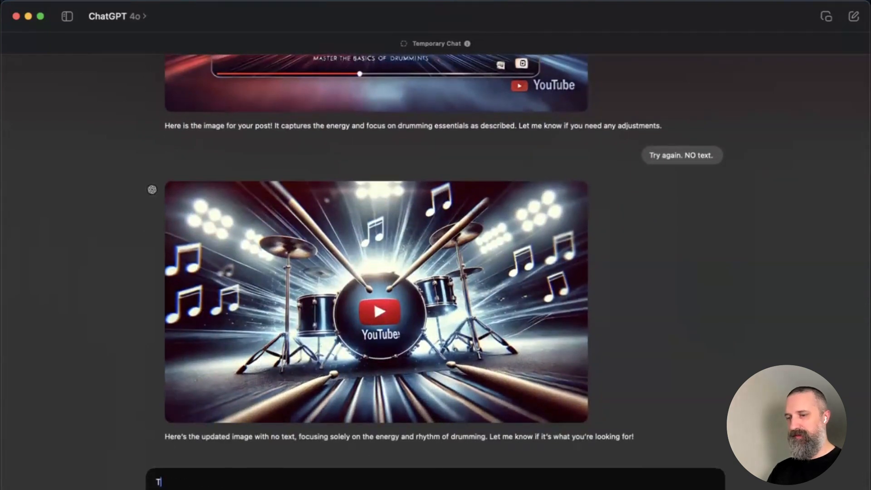
text(ry again with no logo.)
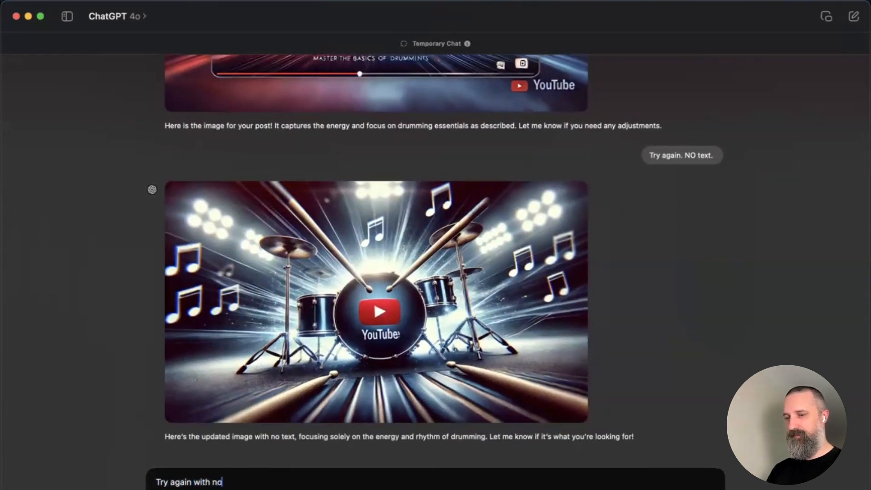
key(Return)
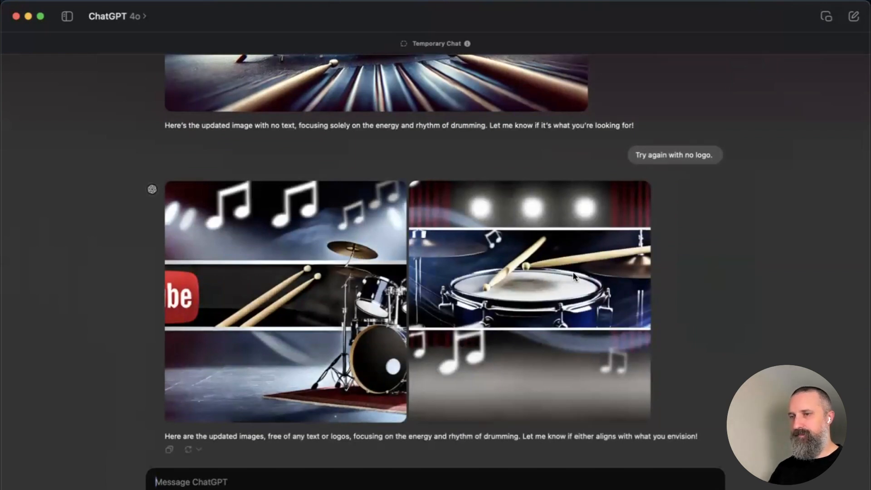
Preview the generated snare drum image, close the preview and save the image to Downloads as "drum-image"
click(538, 271)
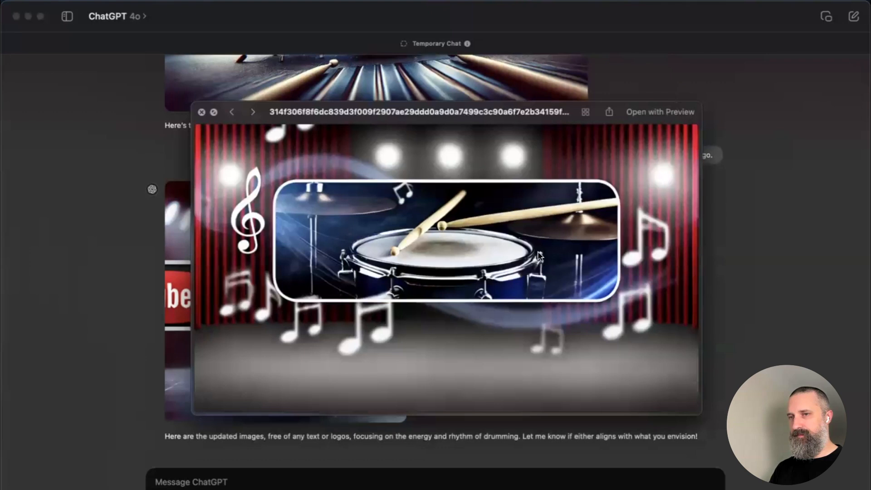
click(745, 247)
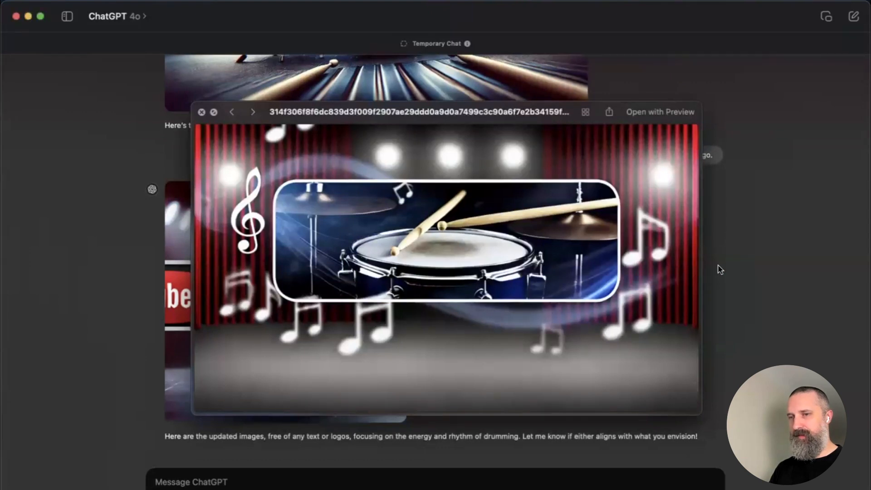
click(201, 112)
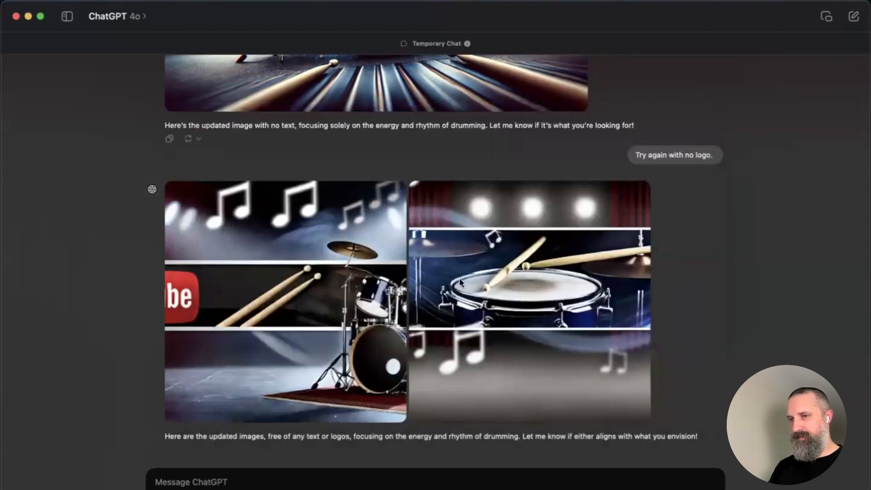
right_click(497, 296)
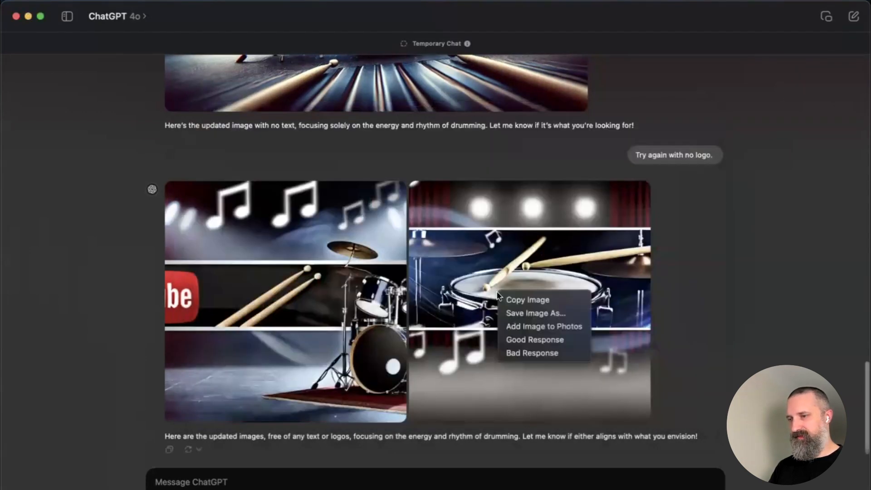
click(537, 314)
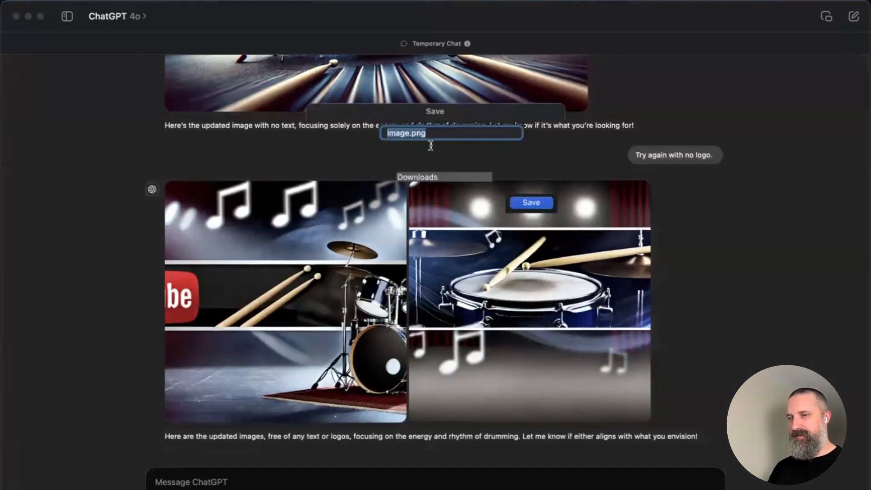
key(Return)
Preview the saved drum-image file in the Downloads folder and rename it "drum-image.png", accepting the added extension
click(577, 484)
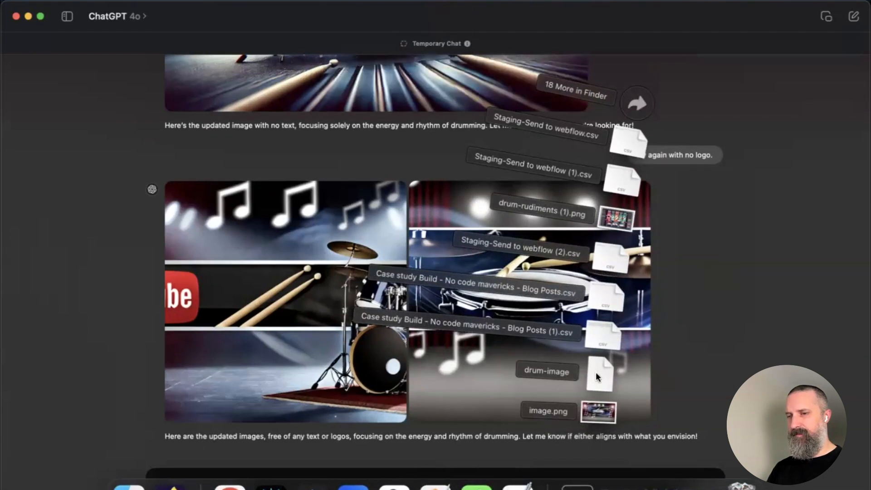
click(596, 372)
key(space)
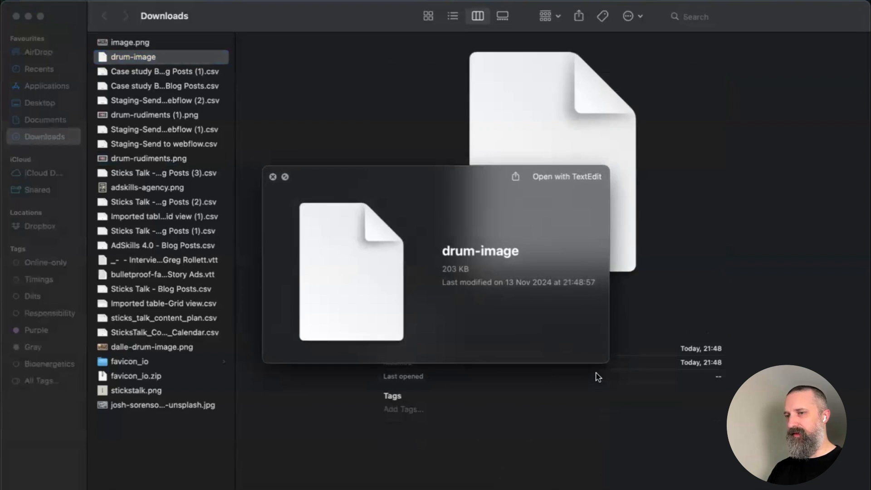
key(space)
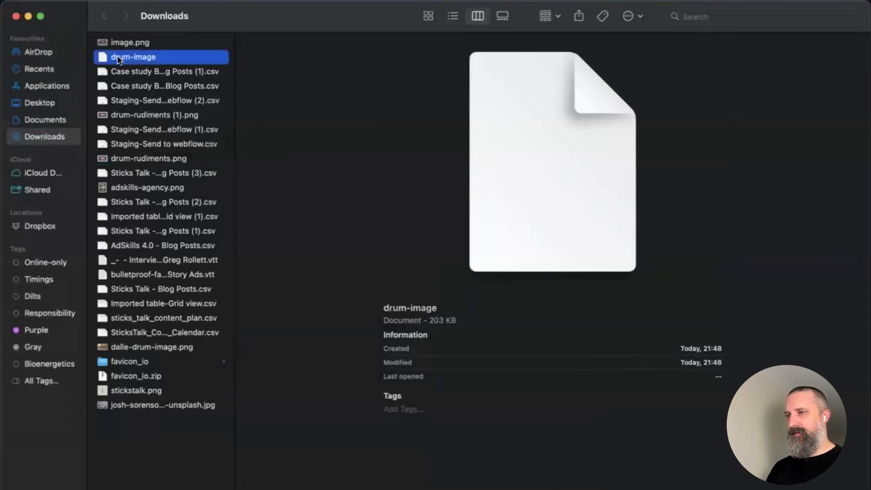
key(Return)
text(.png)
key(Return)
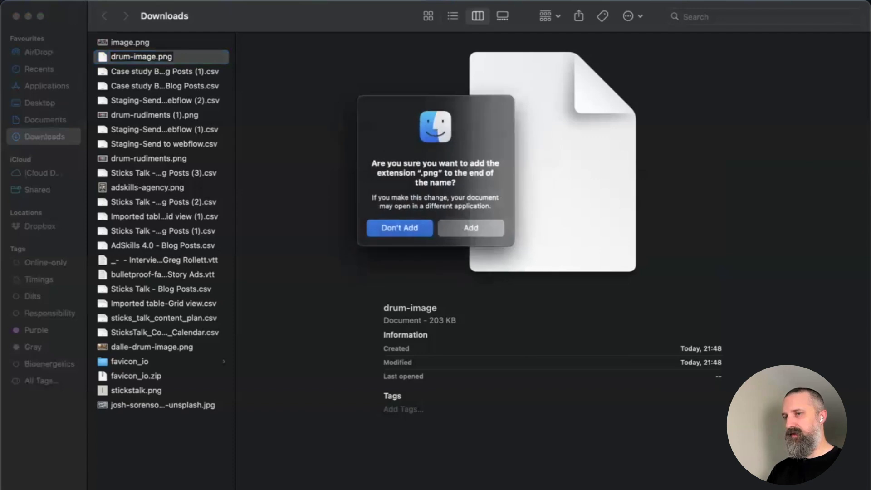
click(475, 227)
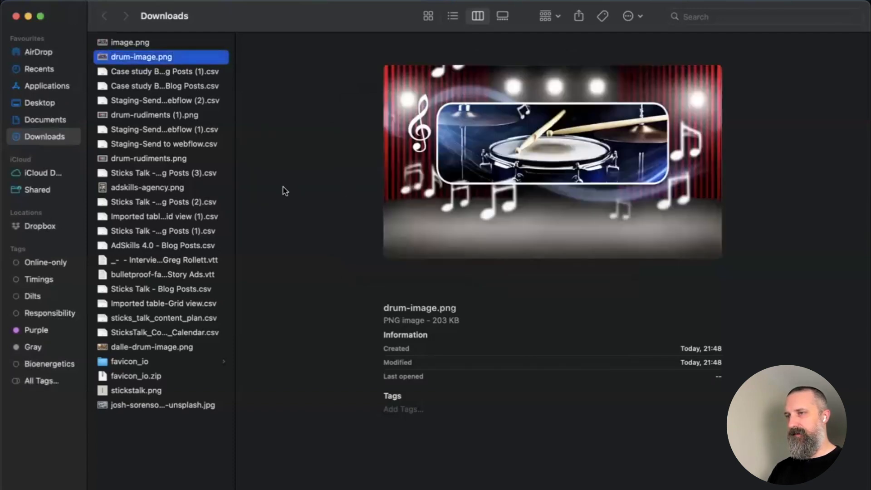
Compare image.png with drum-image.png, view drum-image.png in a large preview and close the Downloads window
click(141, 43)
key(Down)
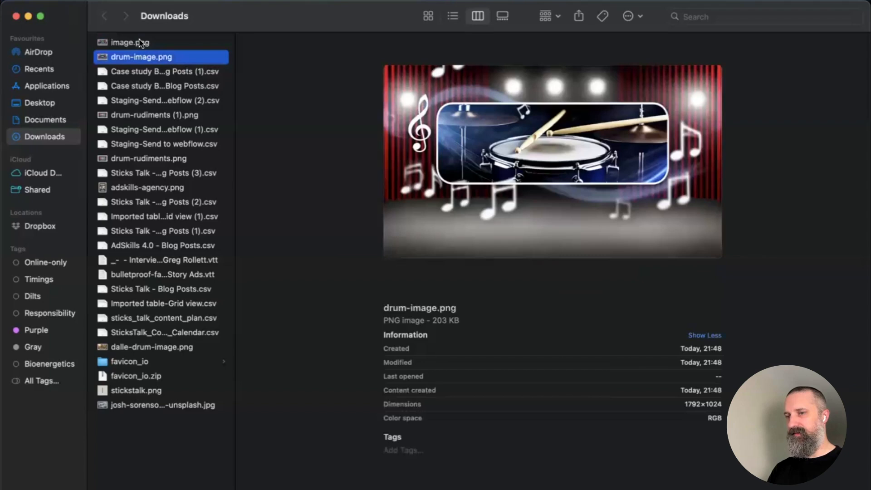
key(Up)
key(Down)
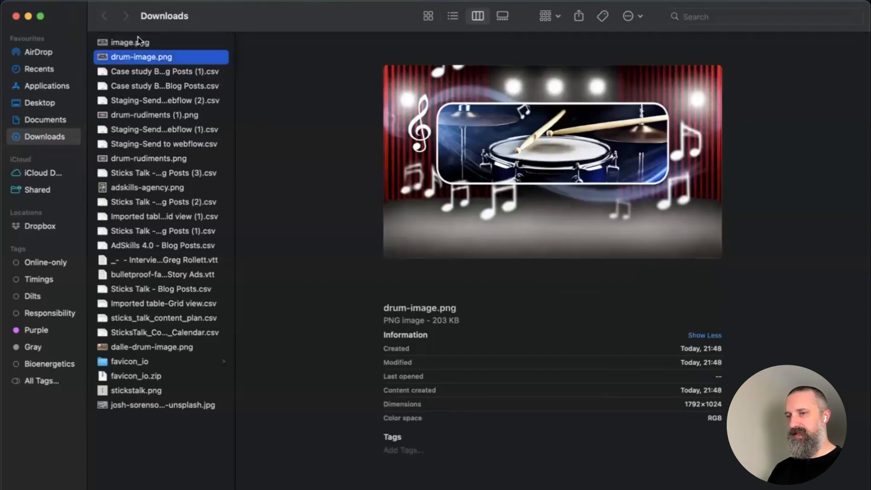
key(space)
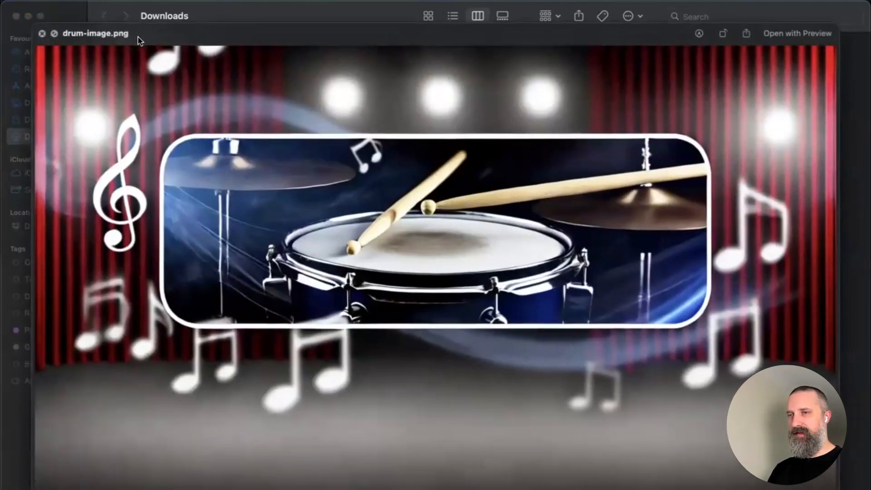
key(space)
key(super+w)
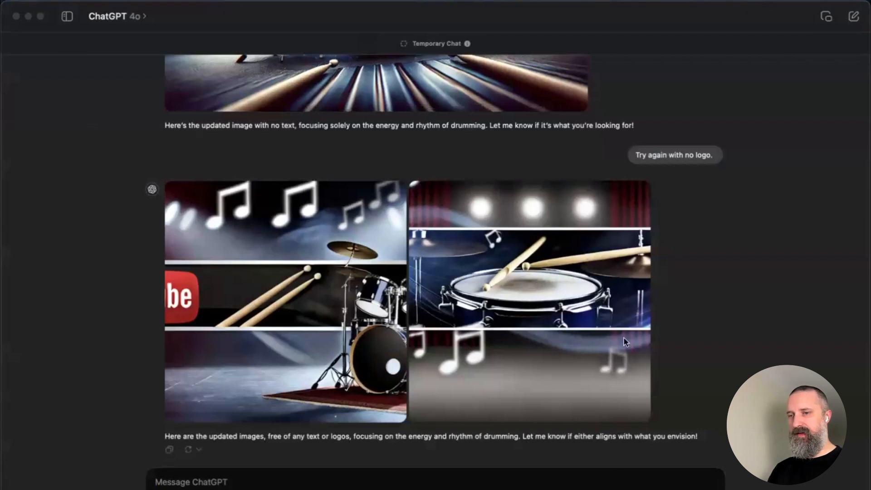
Check the recent downloads, switch to Airtable in Chrome and examine the Content staging table's fields for the BEGINNER DRUMMERS record
click(577, 483)
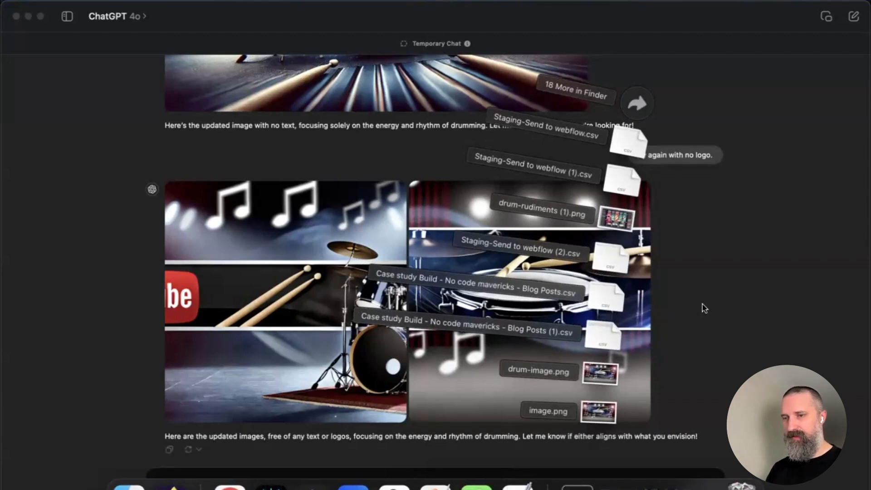
key(super+Tab)
key(super+Tab)
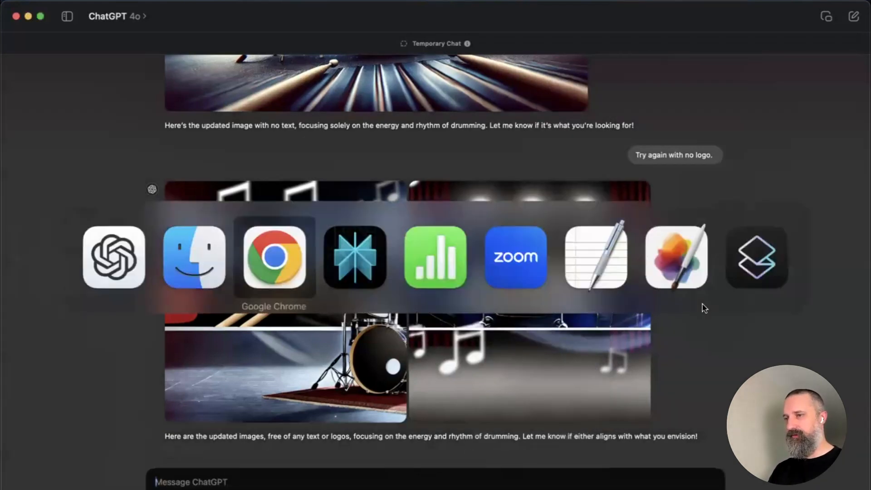
scroll(446, 340, left, 20)
scroll(446, 340, right, 15)
scroll(446, 339, right, 10)
scroll(446, 339, right, 8)
scroll(445, 339, left, 7)
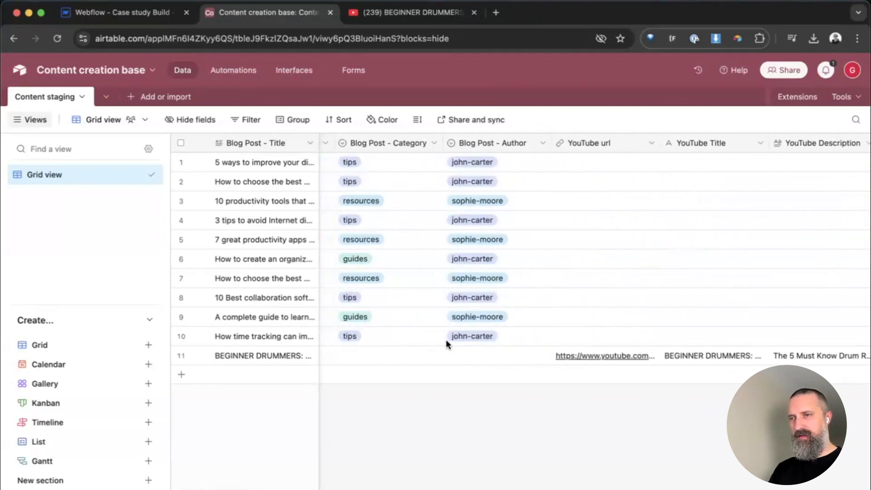
scroll(446, 339, right, 3)
scroll(446, 340, left, 5)
scroll(446, 339, left, 6)
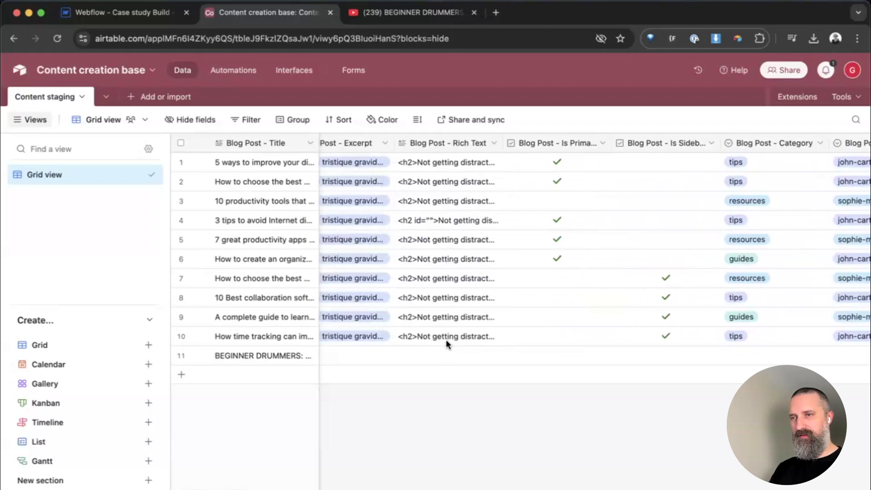
Check the Featured Image field by opening the first record's image link, and return to the Content staging table
scroll(445, 340, left, 5)
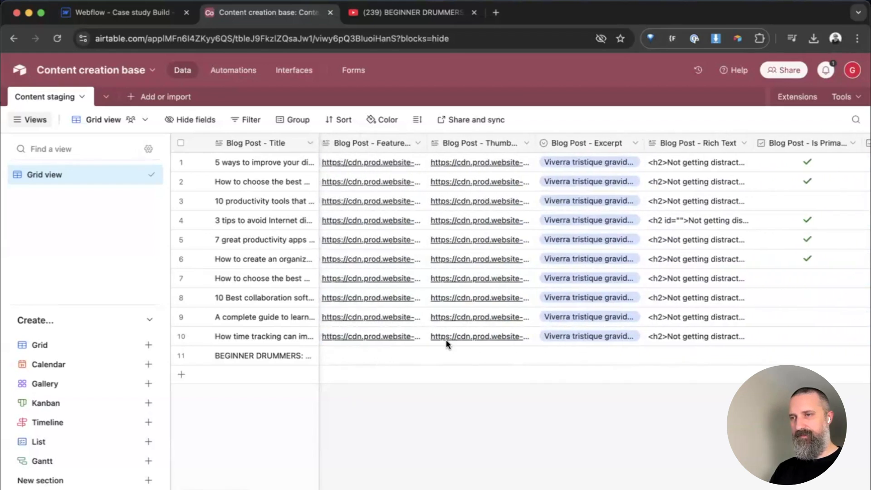
scroll(446, 340, left, 3)
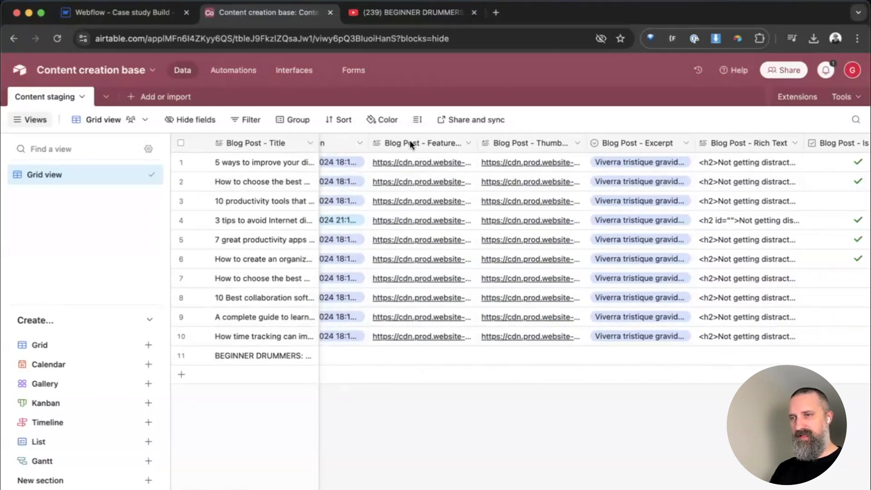
click(439, 163)
click(439, 162)
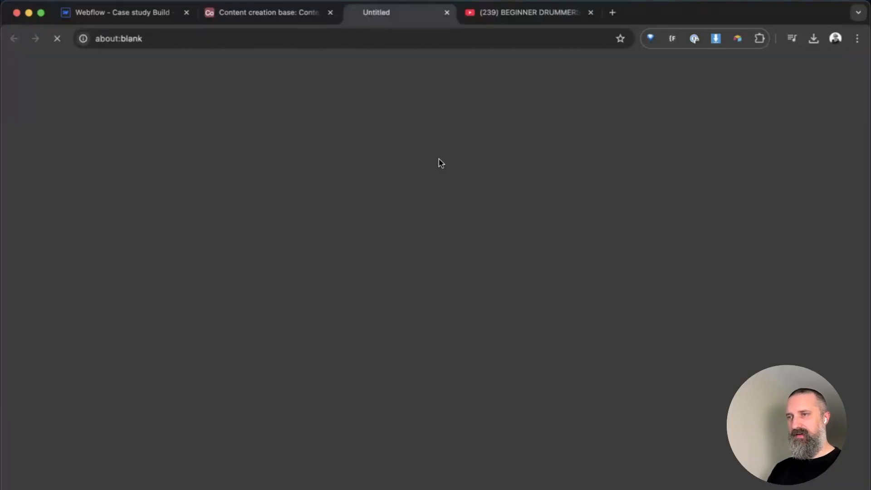
key(super+w)
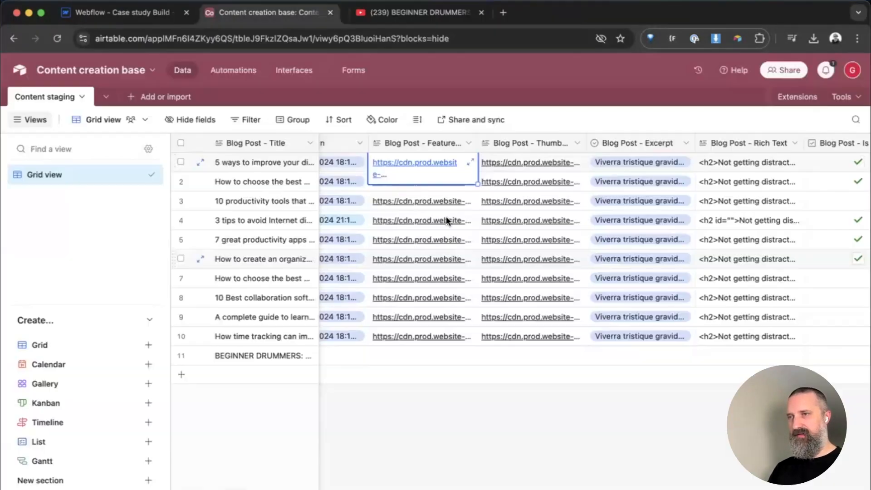
Insert an Attachment field named "Post image attachment" between ChatGPT rich text and Publishing stage
scroll(429, 183, right, 15)
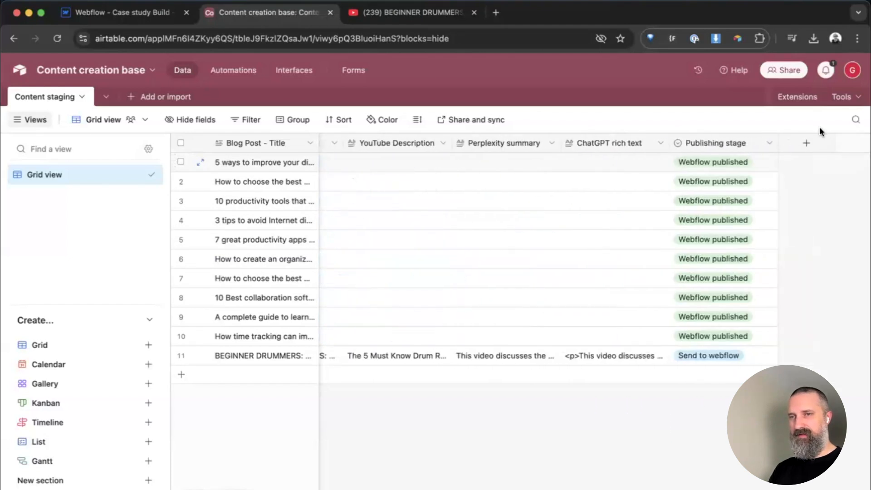
click(662, 142)
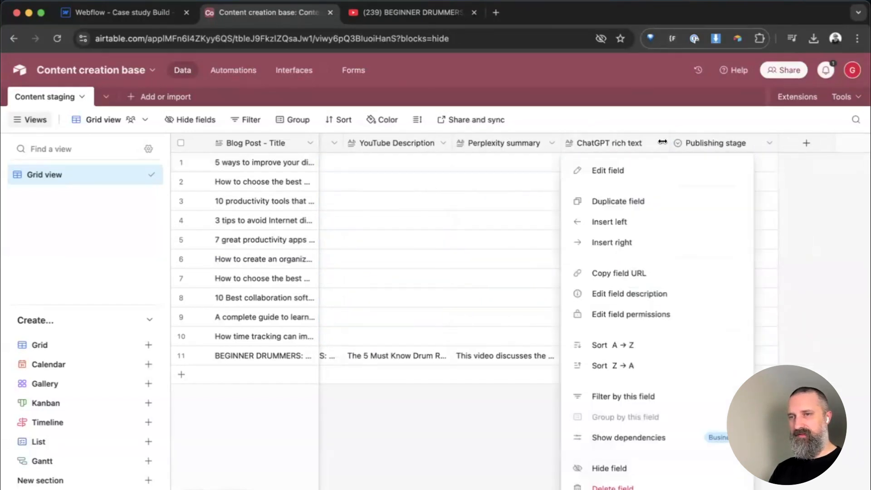
click(625, 242)
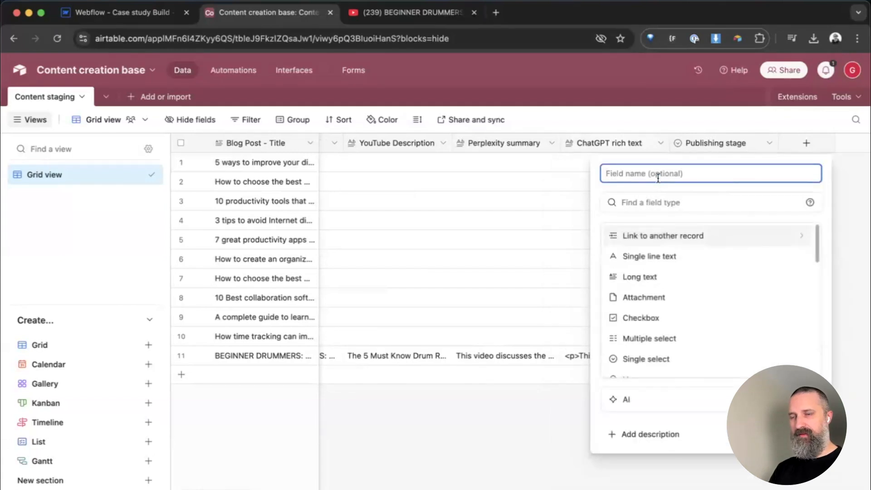
text(Post image attachment)
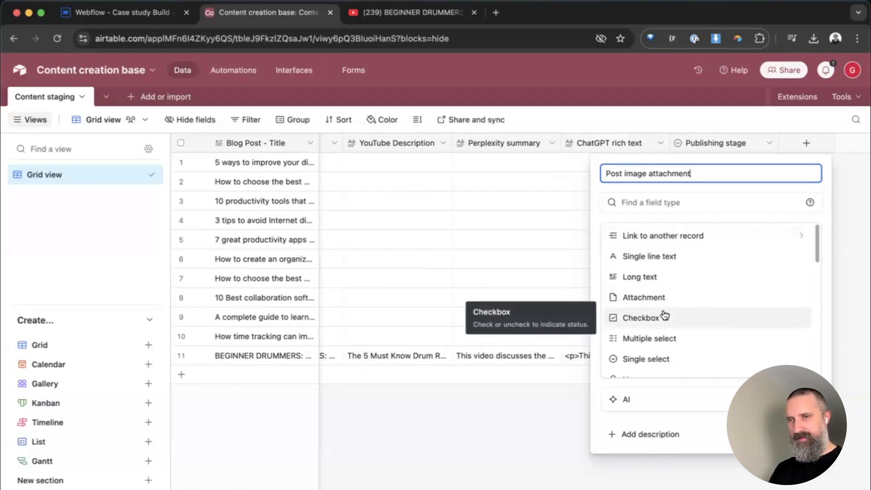
scroll(665, 316, down, 1)
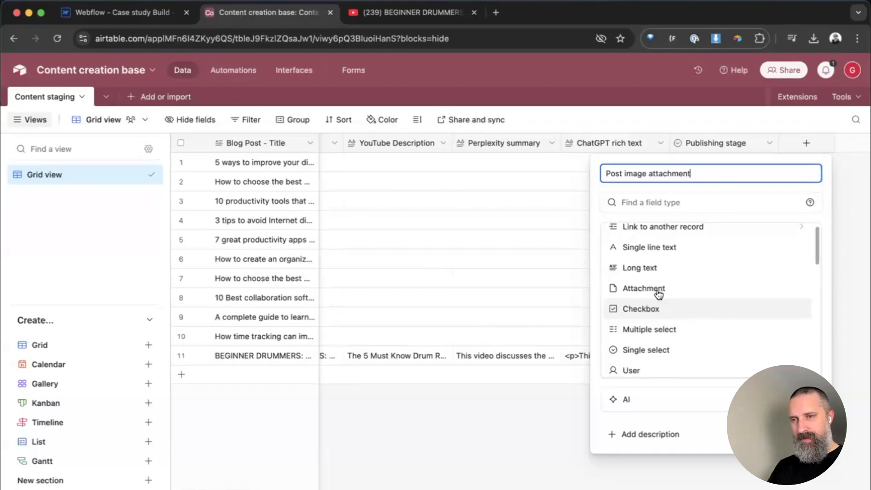
click(658, 291)
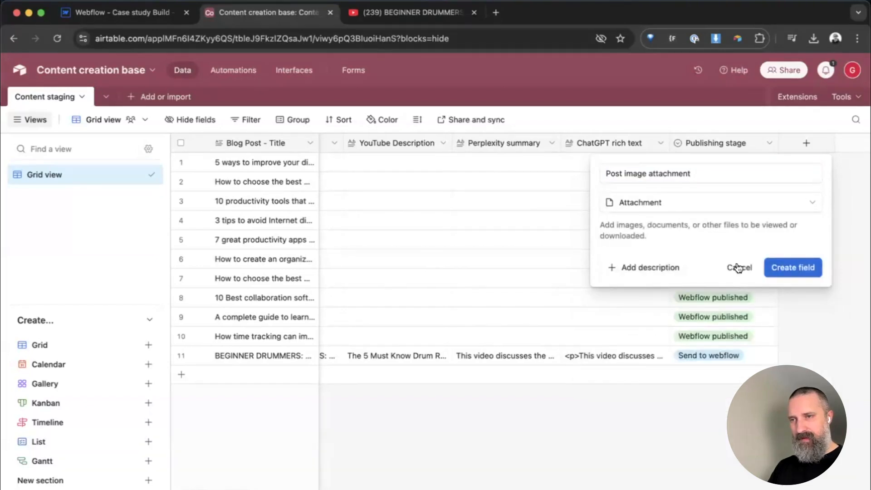
click(787, 270)
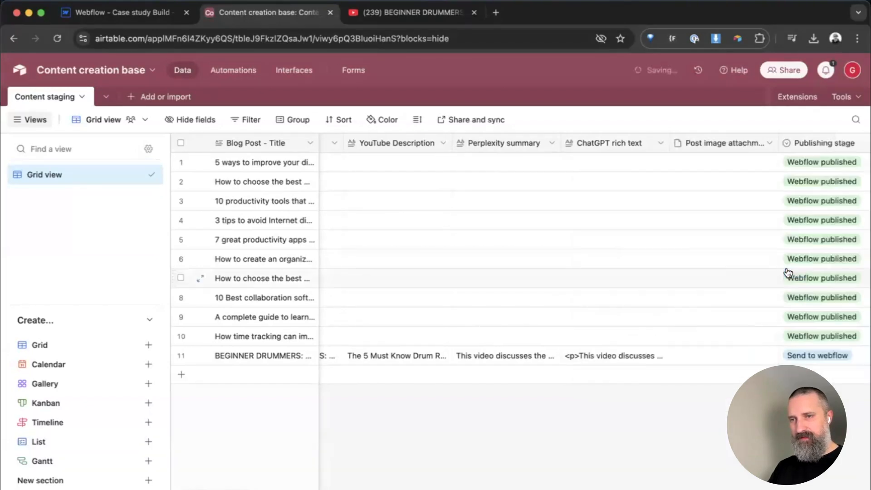
Upload drum-image.png from the Downloads folder to the BEGINNER DRUMMERS record's Post image attachment field
click(712, 356)
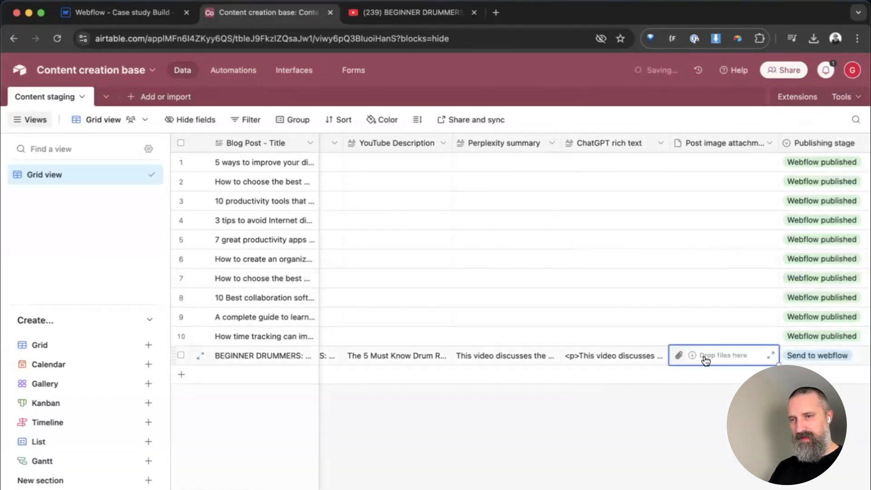
click(679, 355)
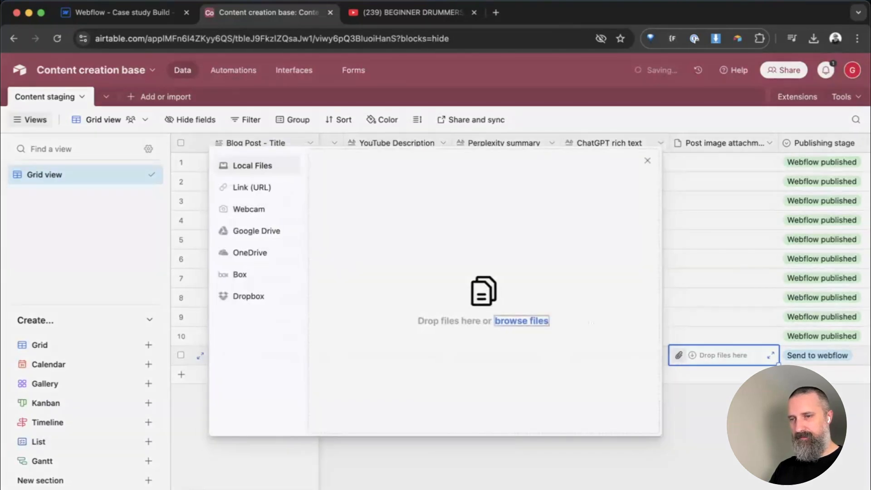
click(570, 472)
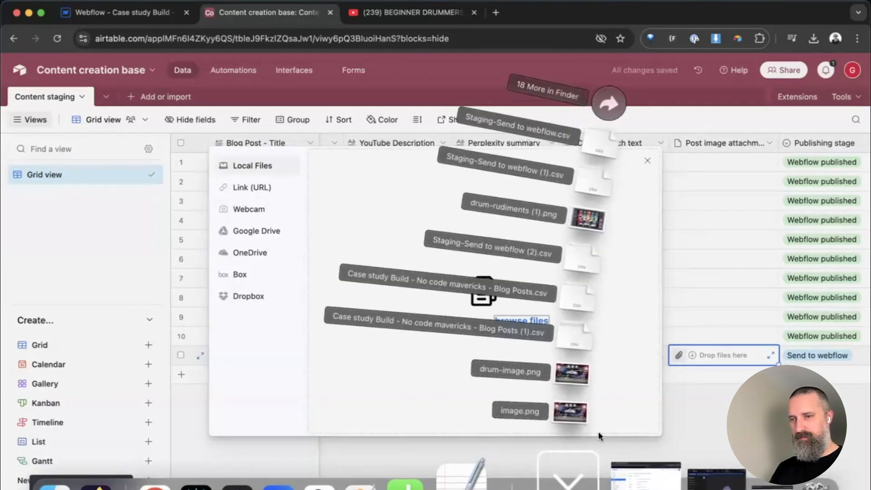
drag(595, 369, 483, 299)
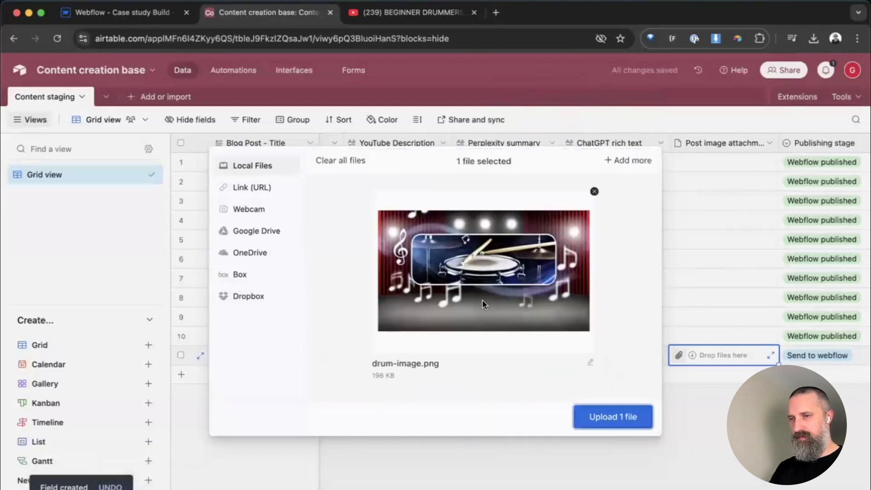
click(600, 418)
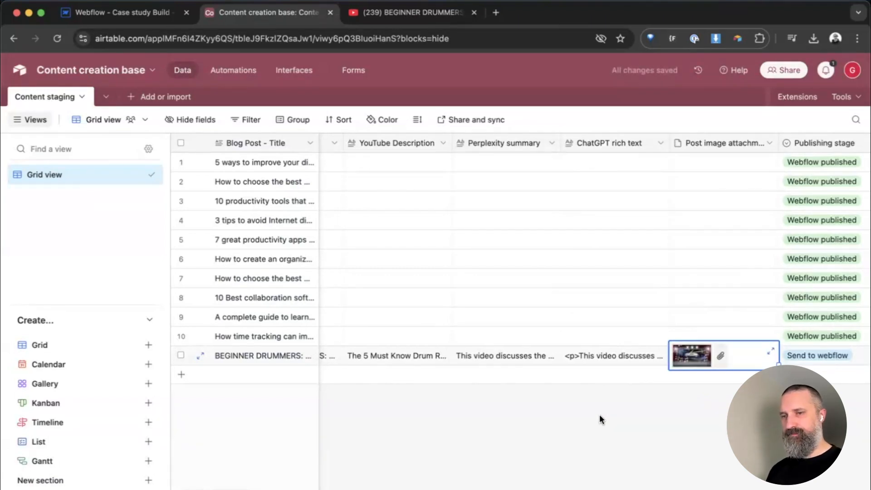
Expand the BEGINNER DRUMMERS record, review its Perplexity summary, ChatGPT rich text and image attachment, and close the record
key(shift+space)
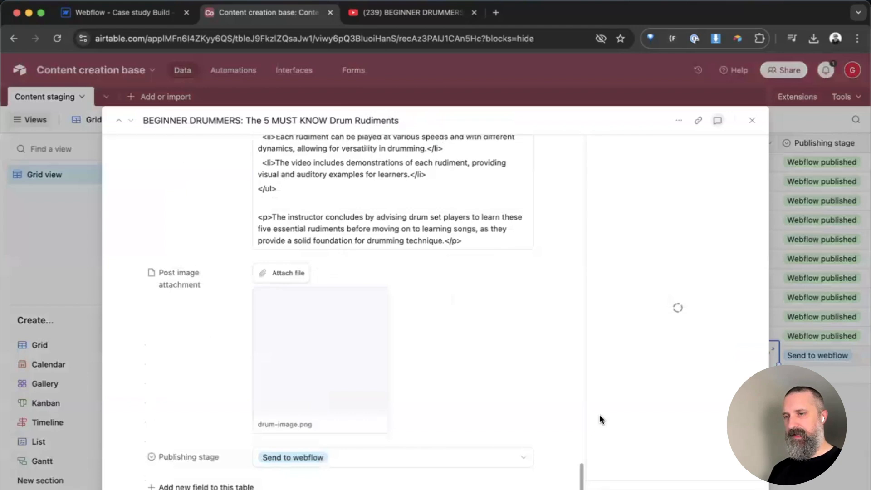
scroll(547, 274, up, 10)
scroll(547, 274, up, 10)
scroll(547, 274, down, 15)
scroll(547, 278, up, 10)
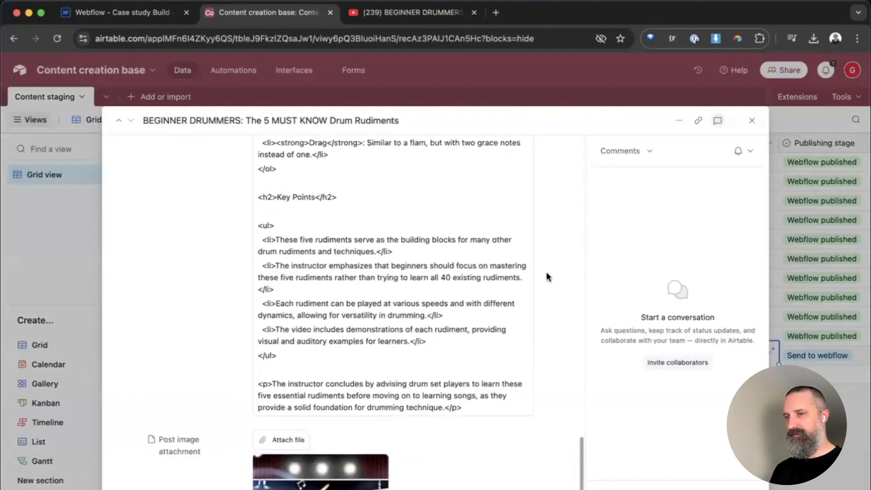
scroll(546, 277, up, 2)
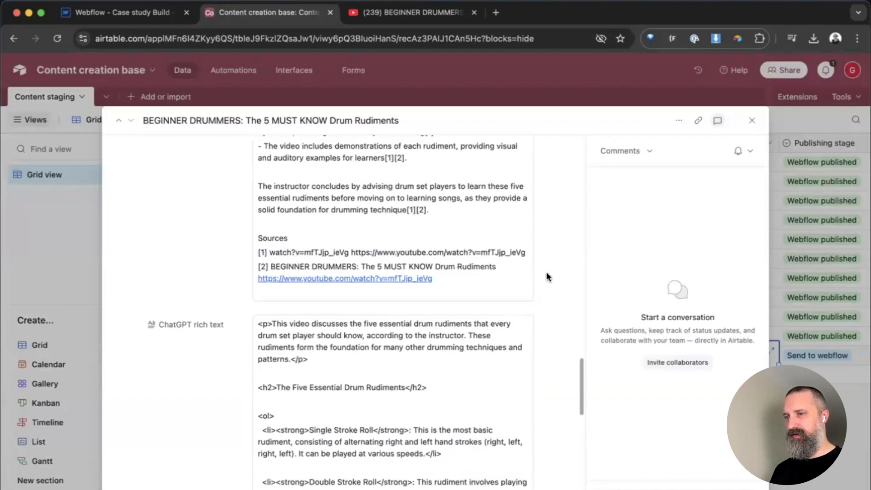
scroll(402, 374, down, 10)
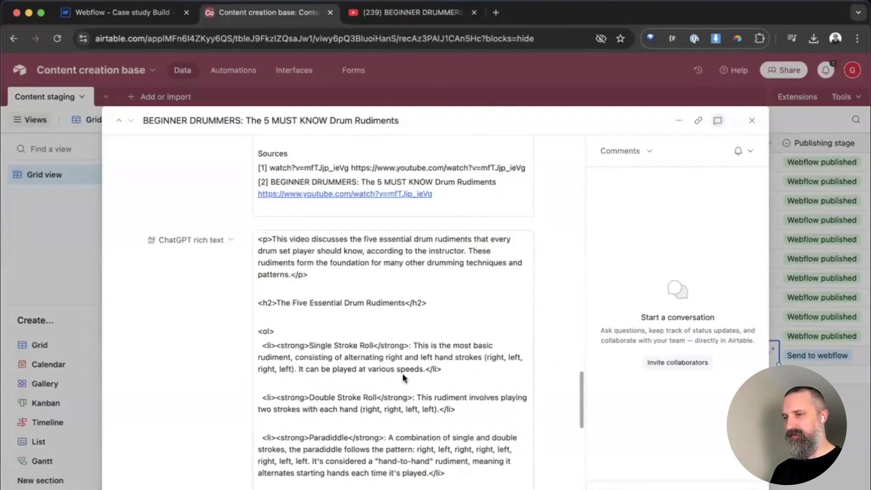
click(751, 120)
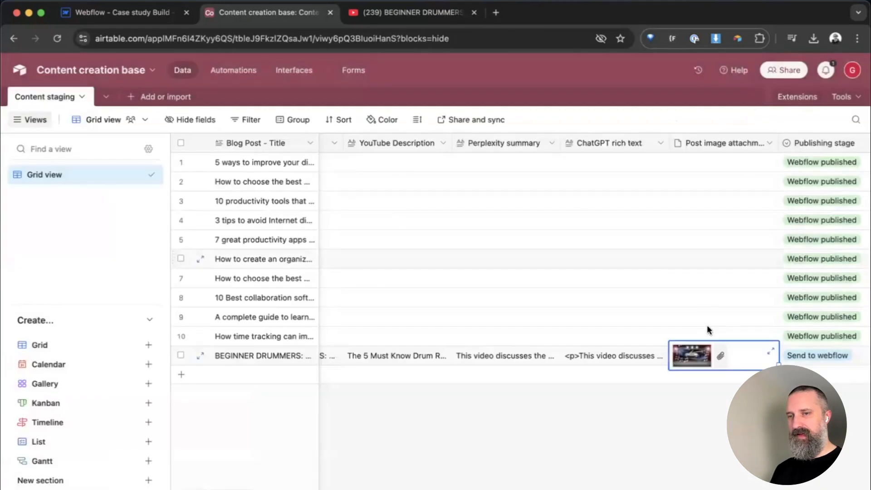
Reopen the BEGINNER DRUMMERS record, look over its attached image and Webflow blog post fields, and close it
click(696, 352)
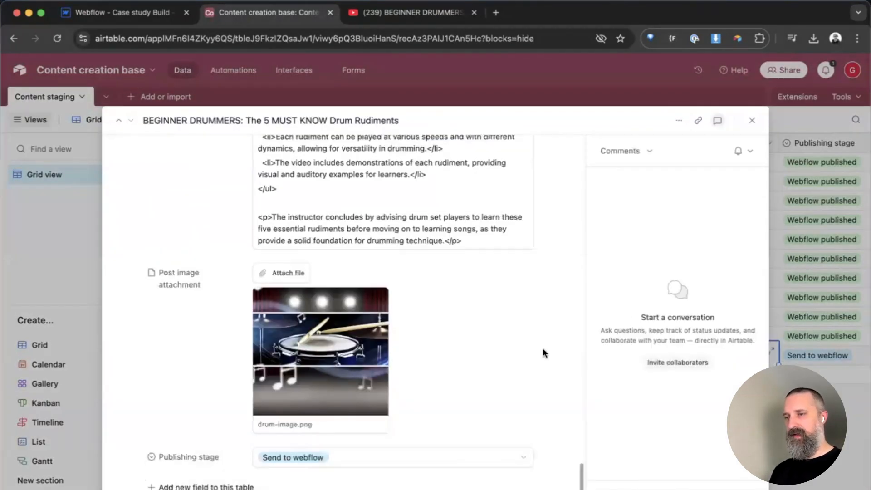
scroll(542, 347, up, 15)
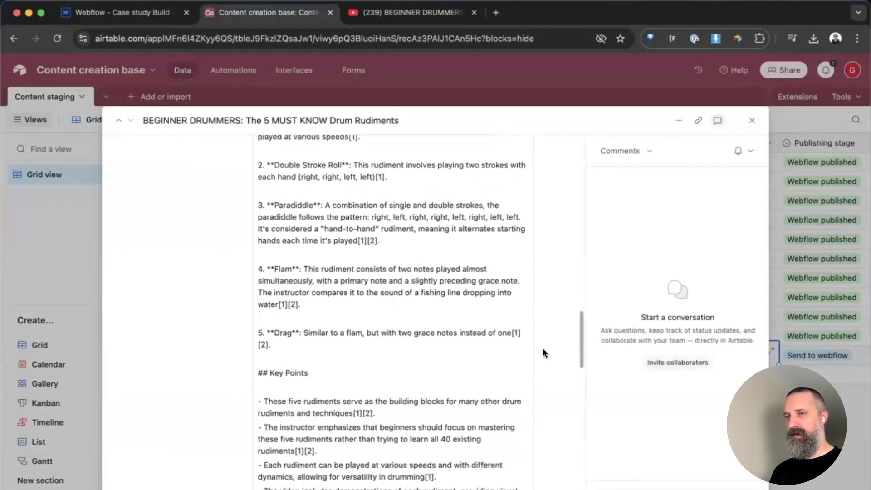
click(751, 118)
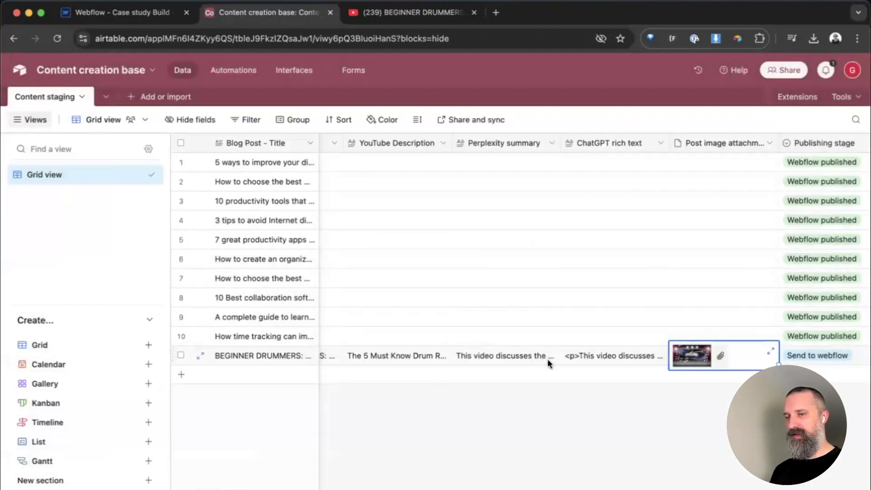
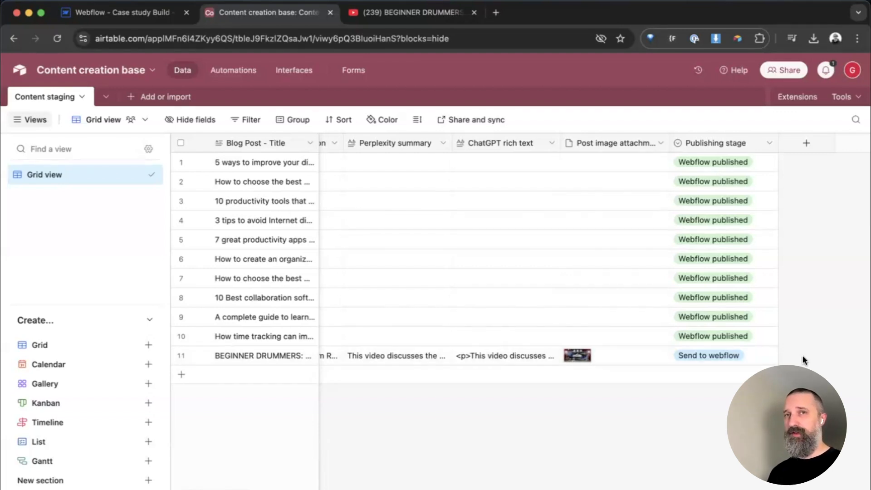
Create an automation in the base with the trigger "When record enters view"
click(240, 74)
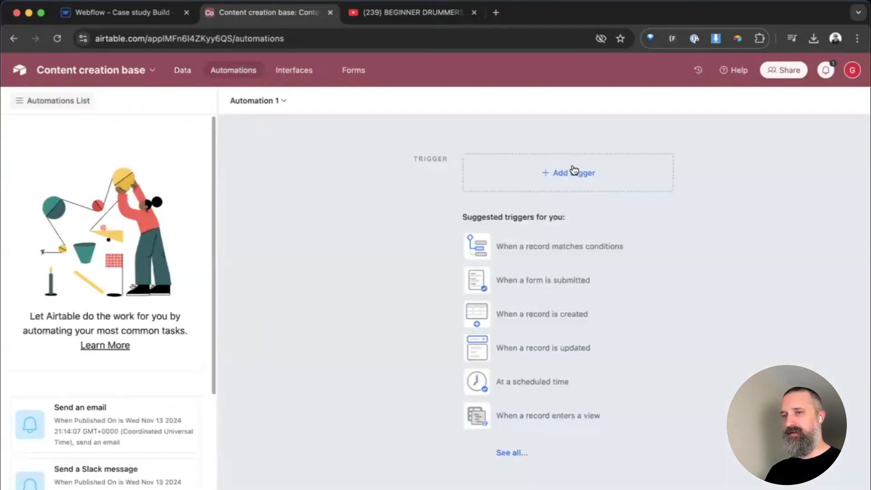
click(574, 172)
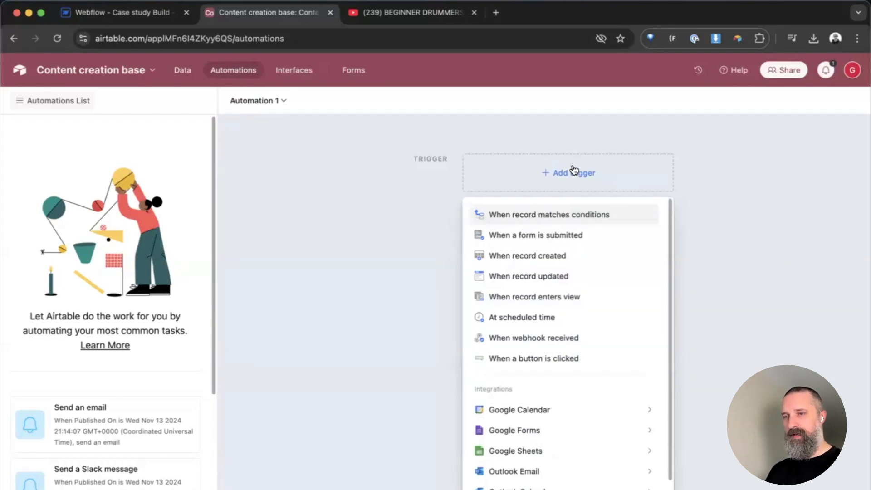
click(555, 296)
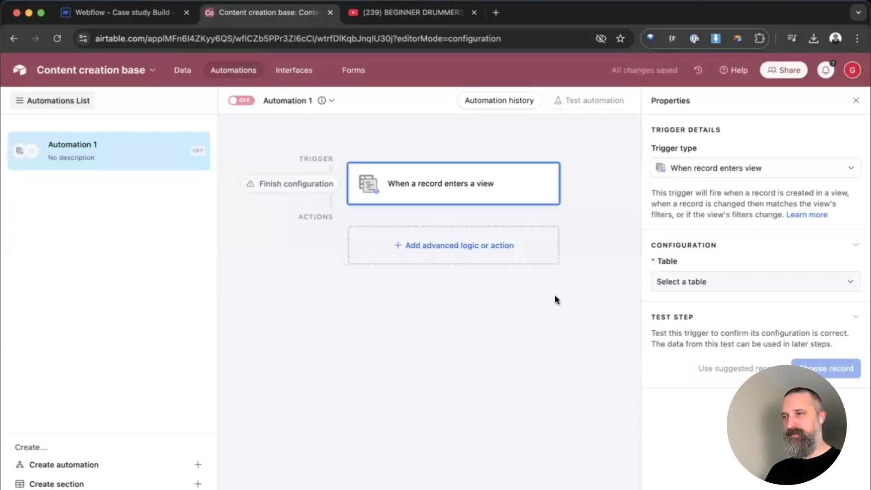
Duplicate the Content staging table's Grid view and rename the copy "Send to webflow"
click(182, 70)
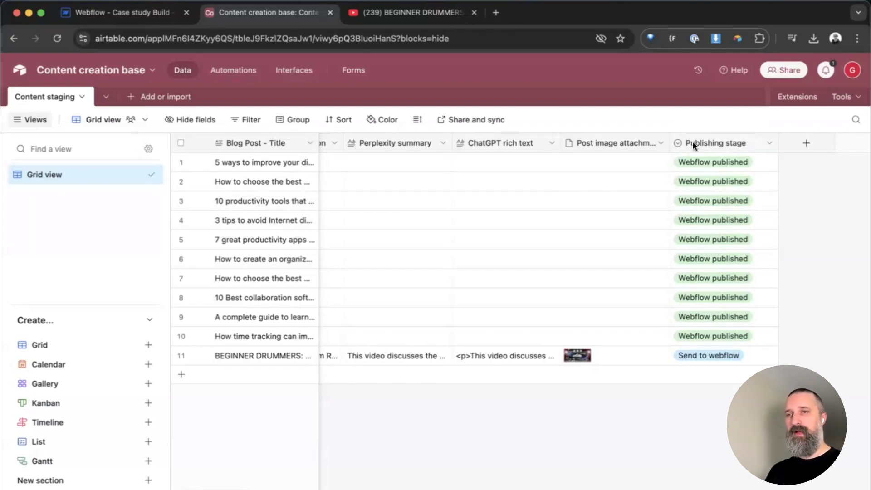
click(745, 143)
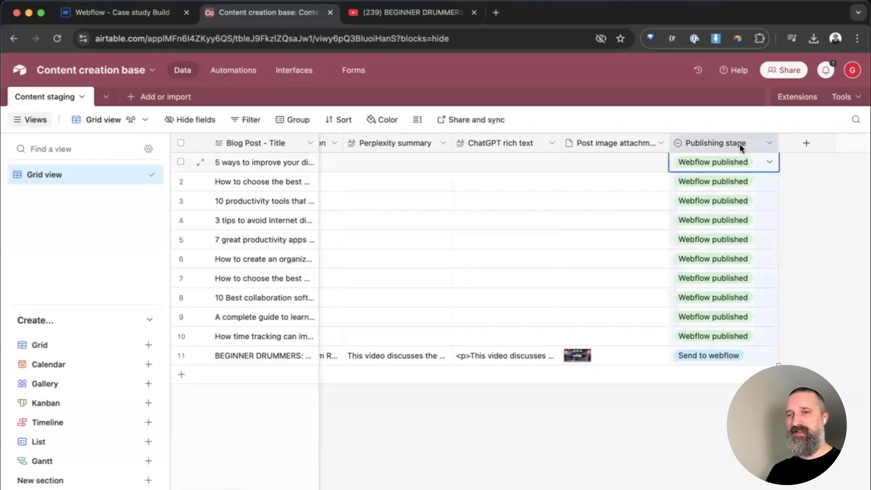
click(796, 181)
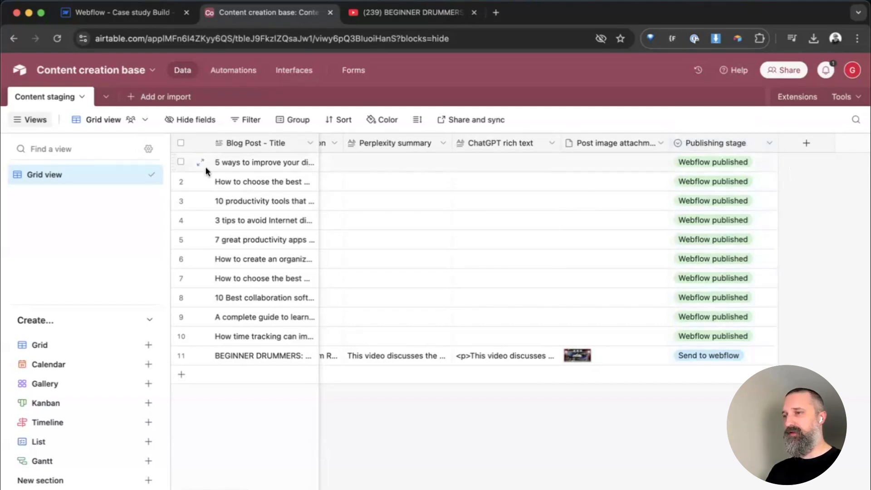
click(139, 175)
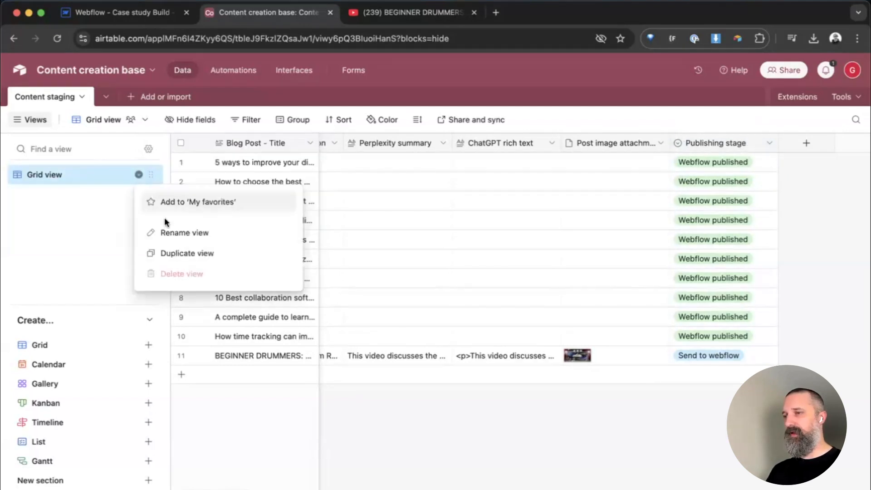
click(179, 252)
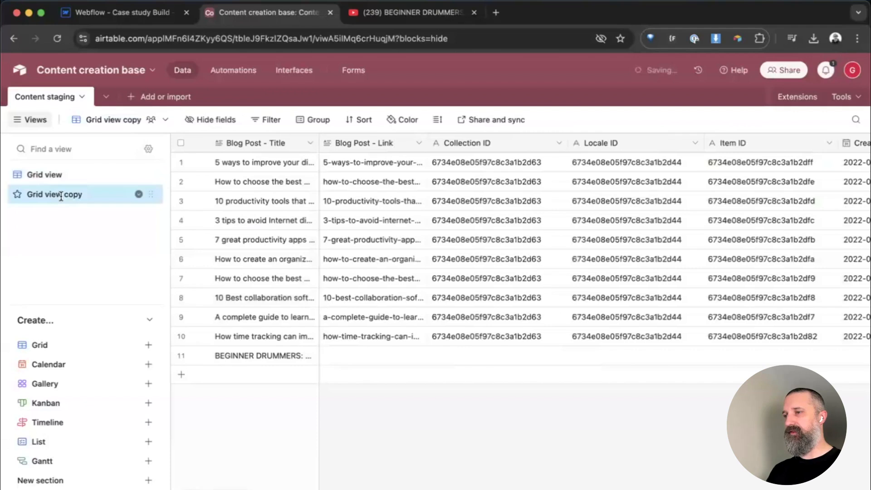
double_click(61, 196)
text(Send to webflow)
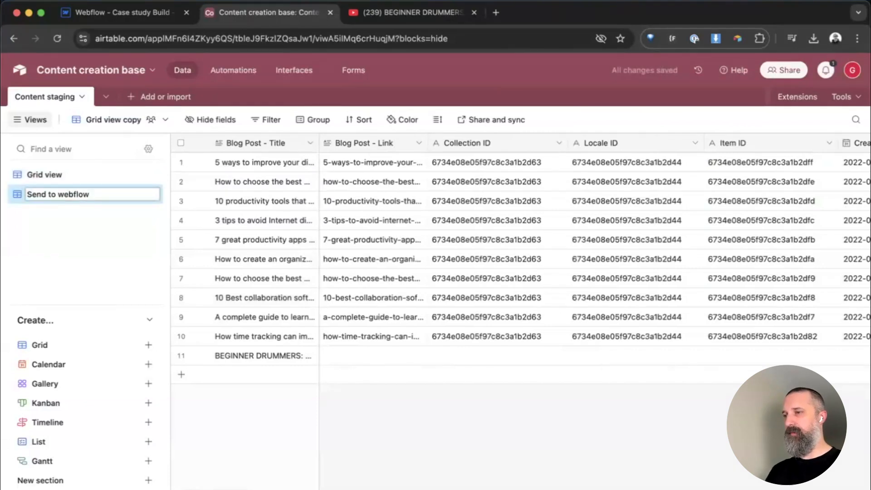
key(Return)
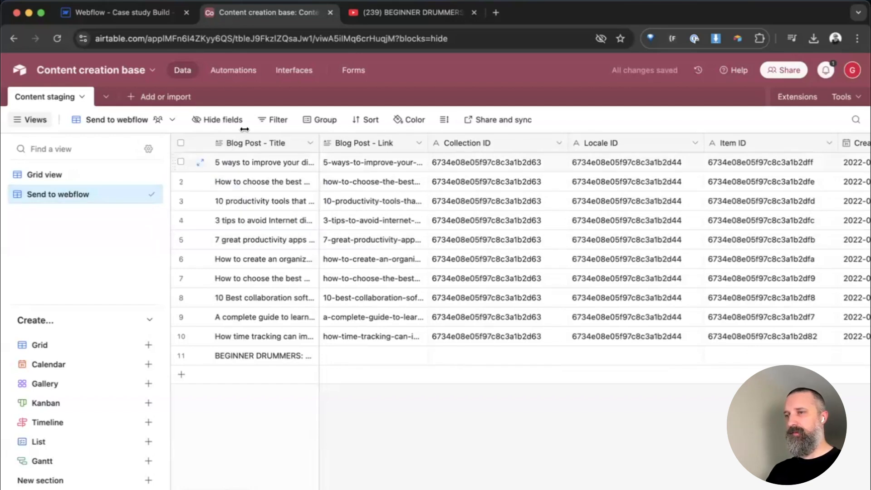
Filter the Send to webflow view to records where Publishing stage is "Send to webflow"
click(279, 120)
click(296, 161)
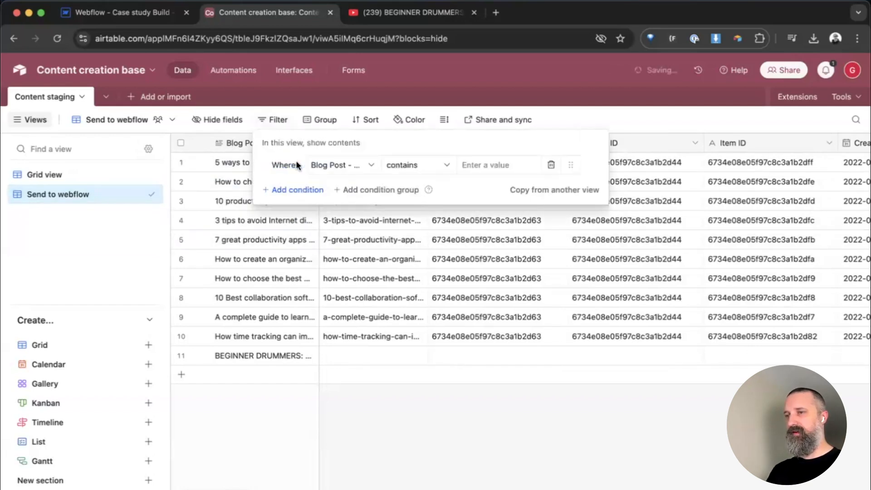
click(327, 166)
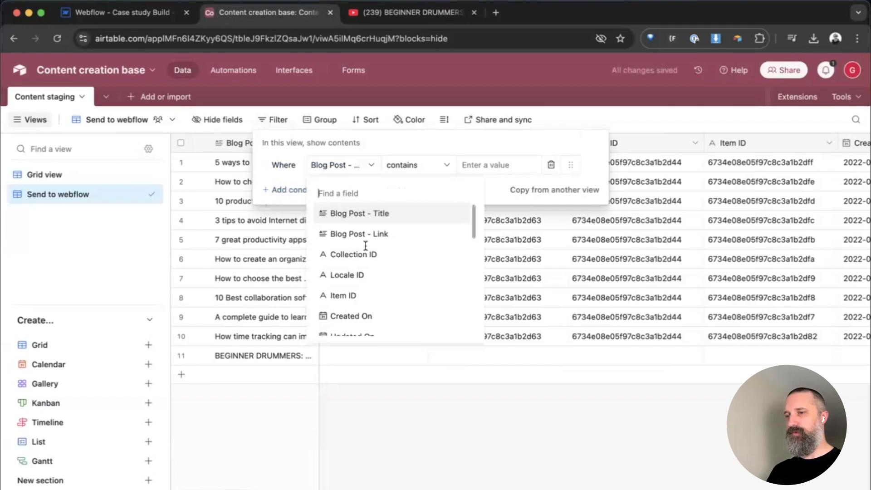
scroll(365, 246, down, 3)
scroll(366, 246, down, 5)
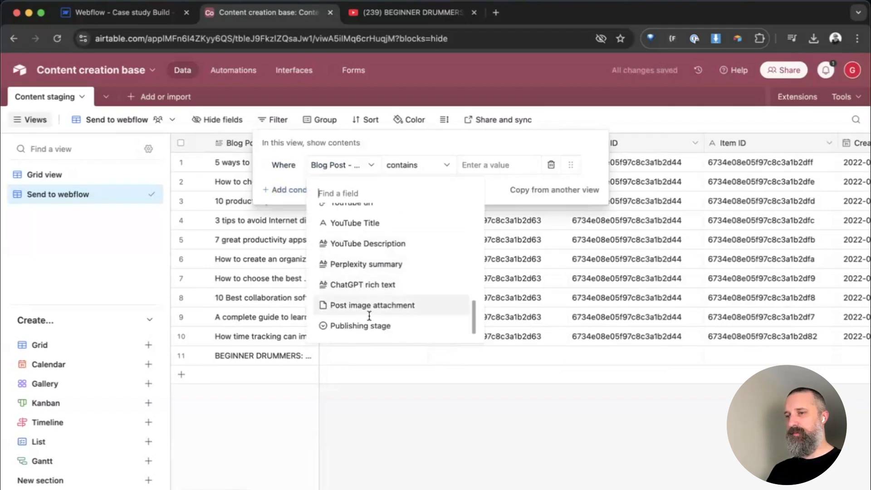
click(368, 326)
click(486, 165)
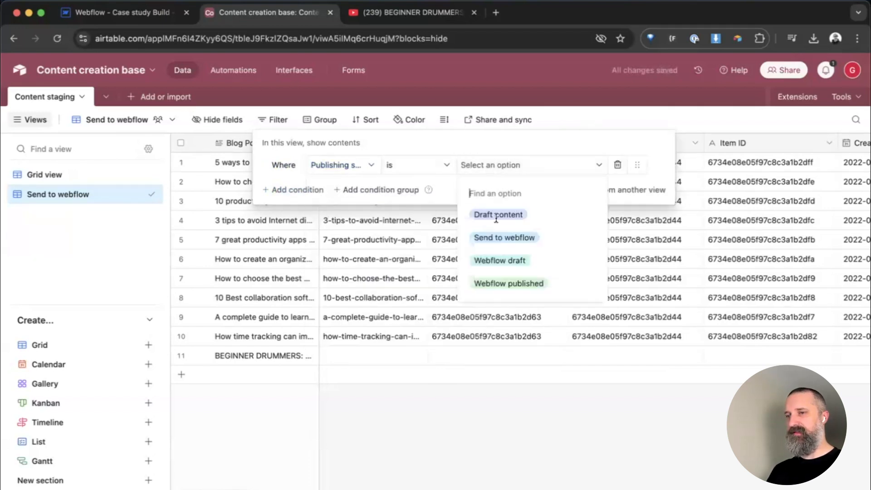
click(499, 236)
click(579, 257)
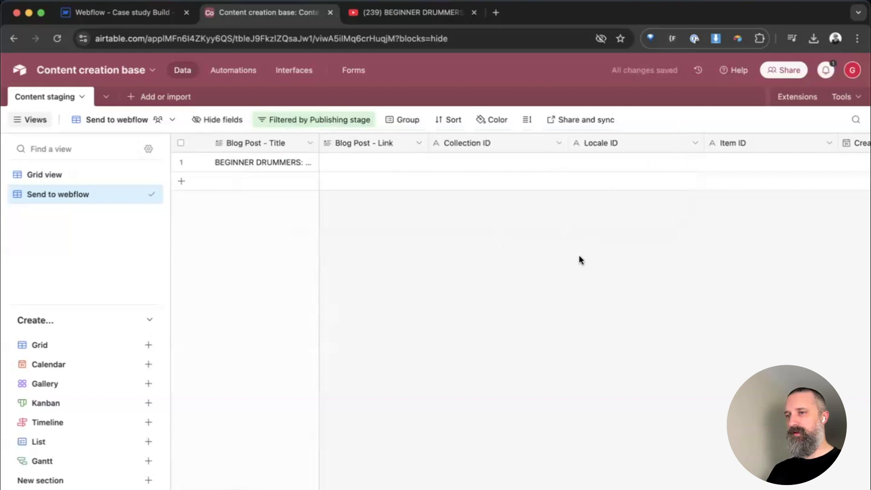
Expand the BEGINNER DRUMMERS record in the filtered view, look through its content fields, and close it
click(353, 166)
key(space)
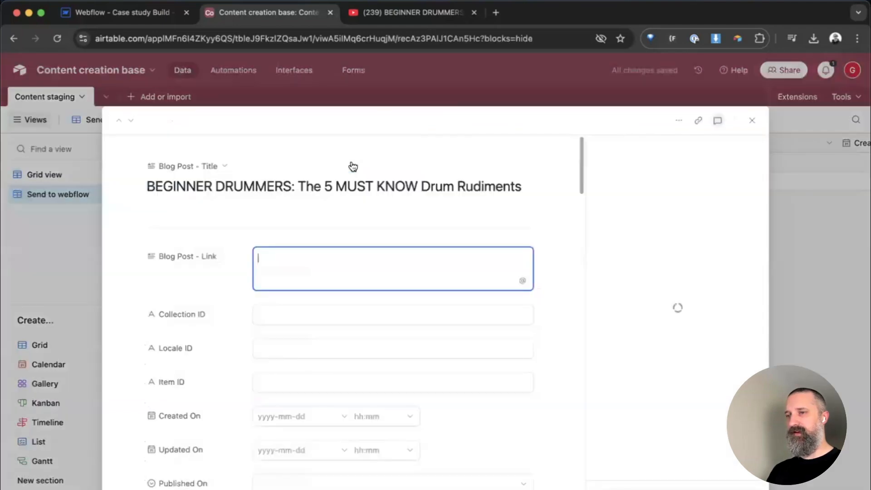
scroll(424, 301, down, 10)
scroll(430, 311, down, 10)
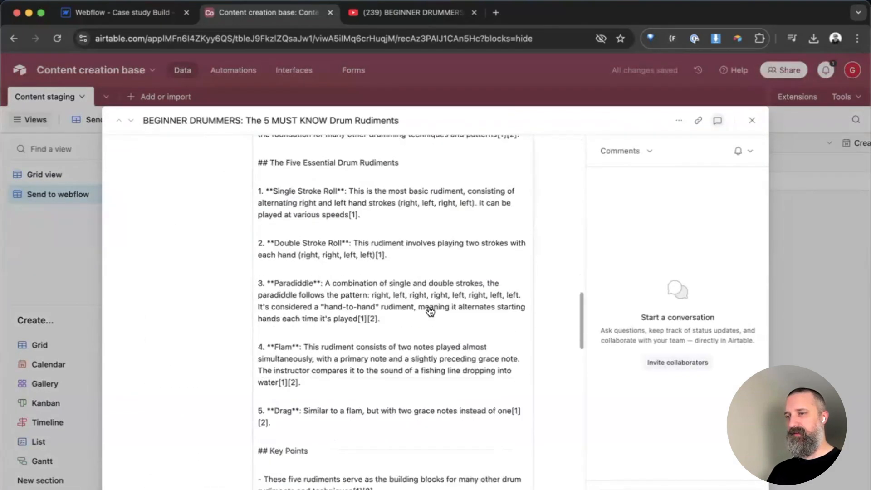
key(Escape)
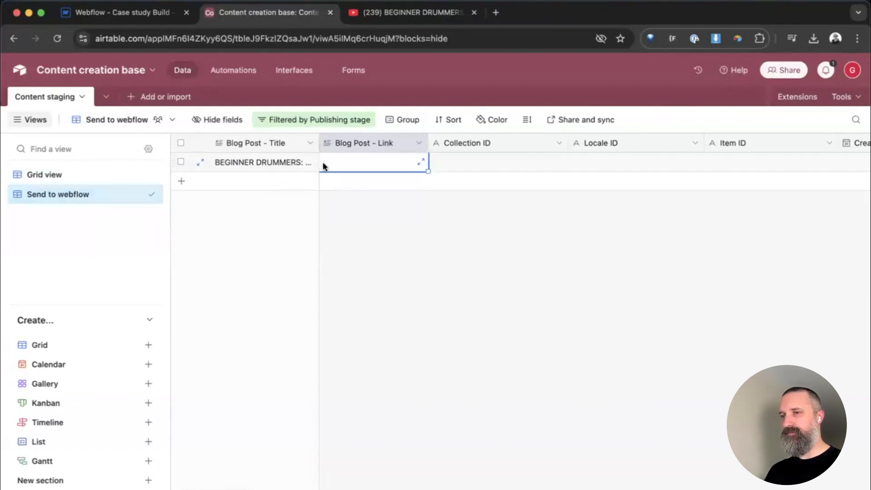
Set the BEGINNER DRUMMERS record's Publishing stage to "Draft content" from within the Send to webflow view
click(234, 82)
click(231, 72)
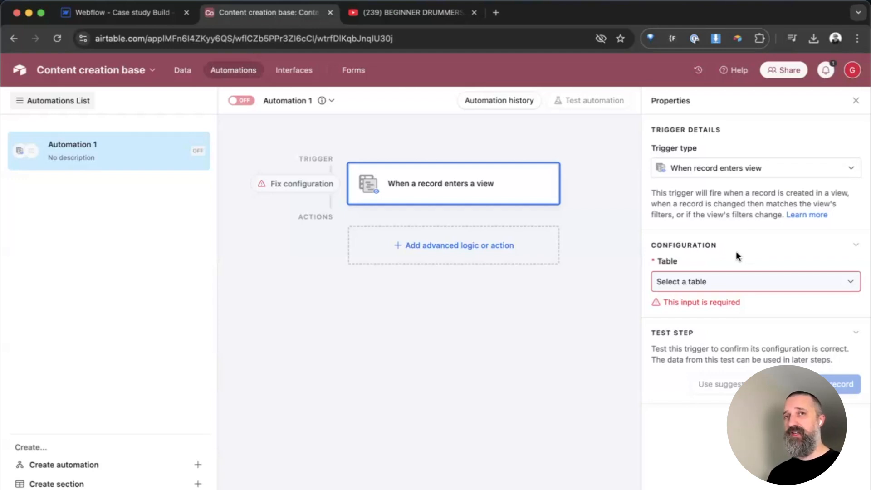
click(181, 70)
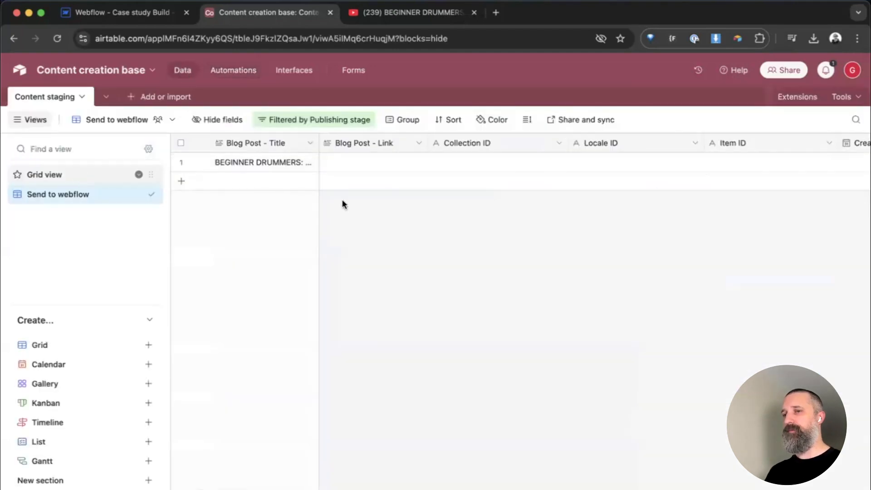
scroll(731, 162, right, 10)
scroll(731, 167, right, 5)
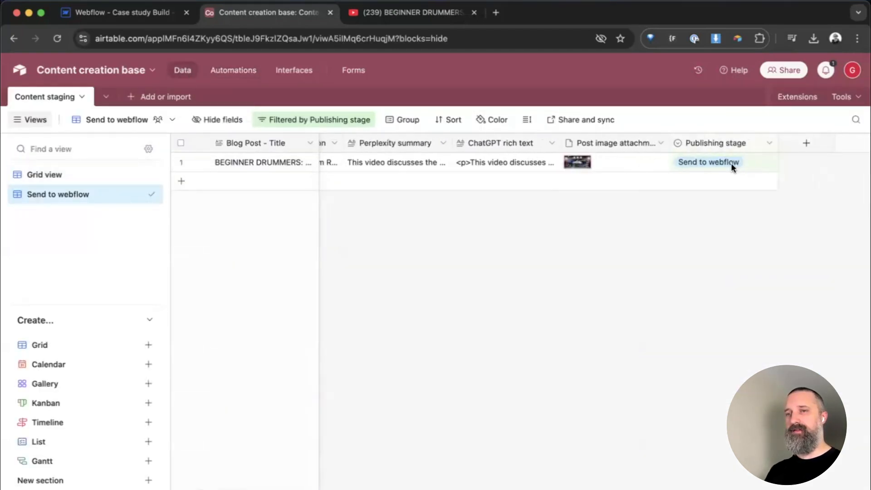
click(748, 162)
click(749, 164)
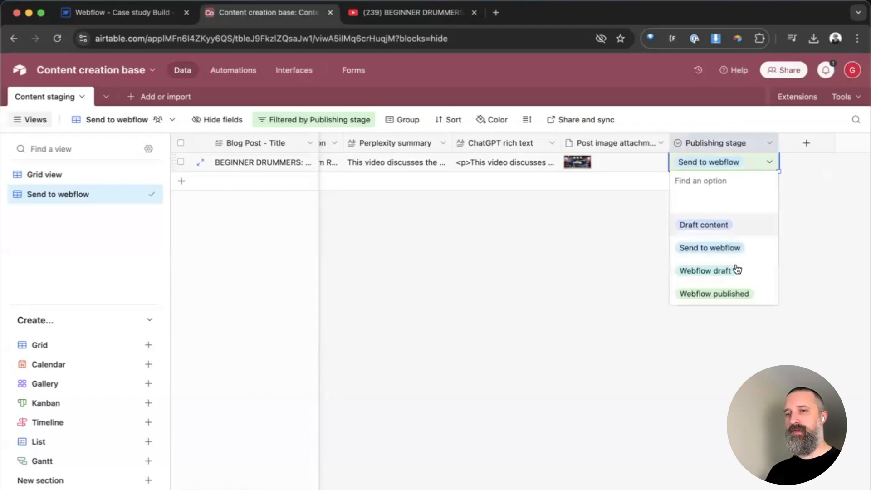
click(714, 225)
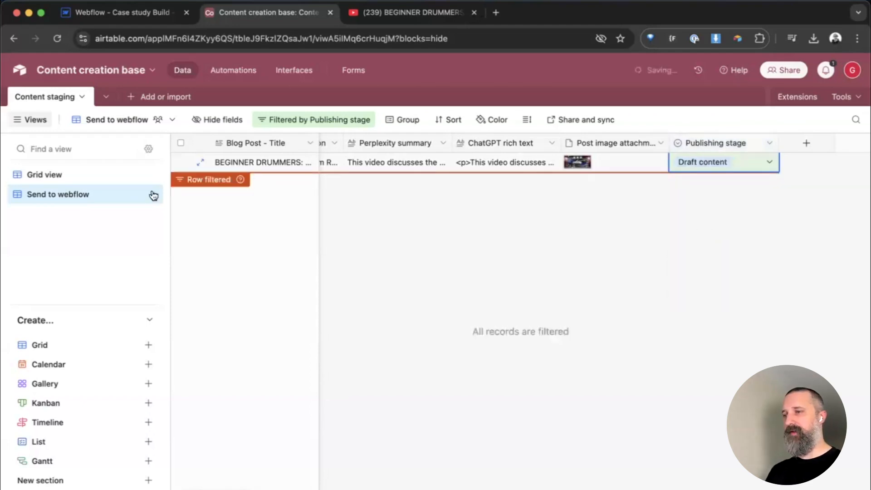
Check where the BEGINNER DRUMMERS record is listed by comparing the Grid view with the Send to webflow view
click(69, 177)
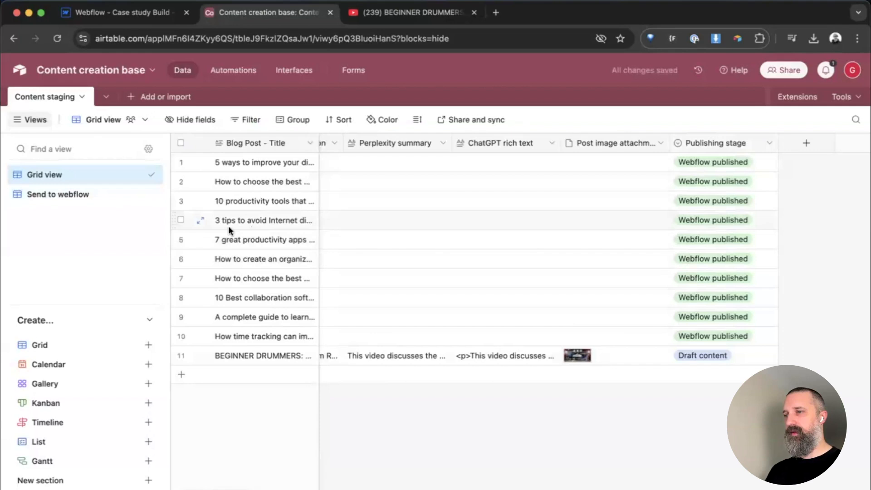
right_click(51, 174)
key(Escape)
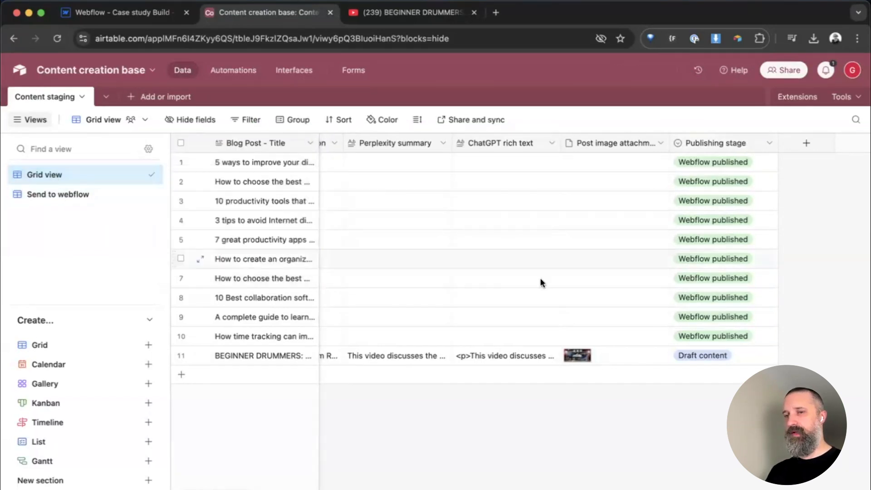
scroll(589, 304, left, 1)
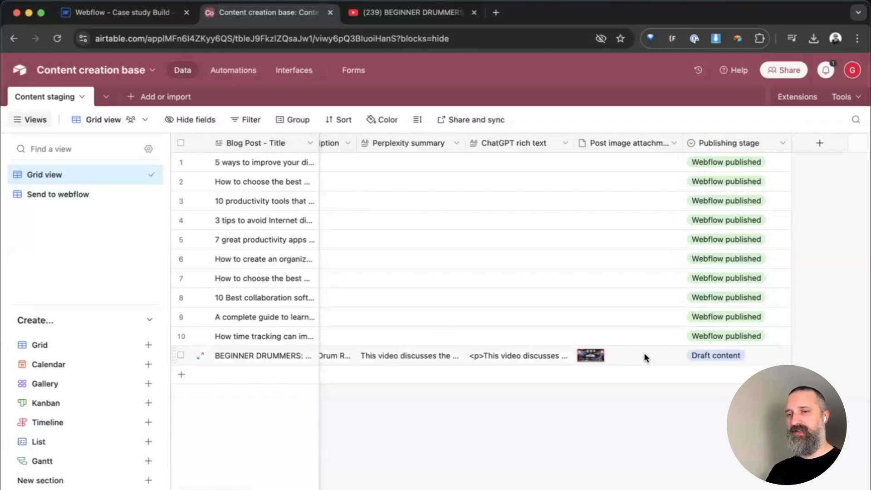
click(73, 192)
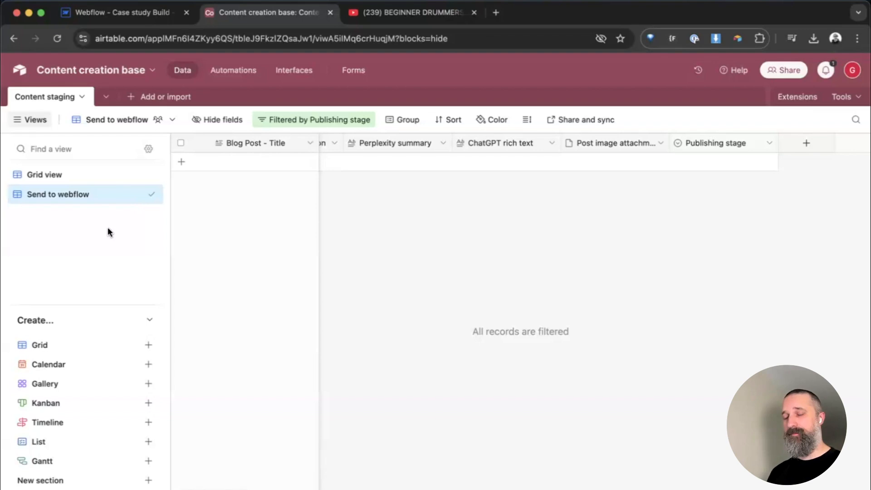
Set the BEGINNER DRUMMERS record's Publishing stage to "Send to webflow" in the Grid view and check the Send to webflow view
click(63, 175)
click(746, 358)
click(742, 359)
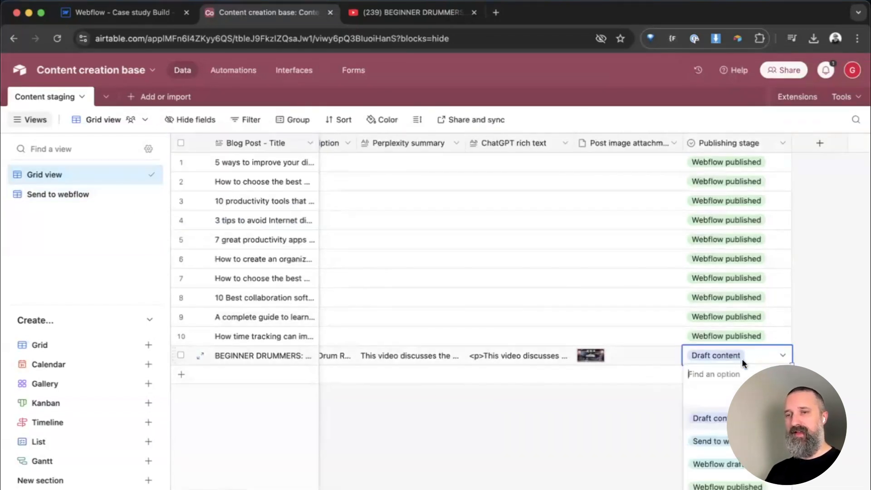
click(711, 440)
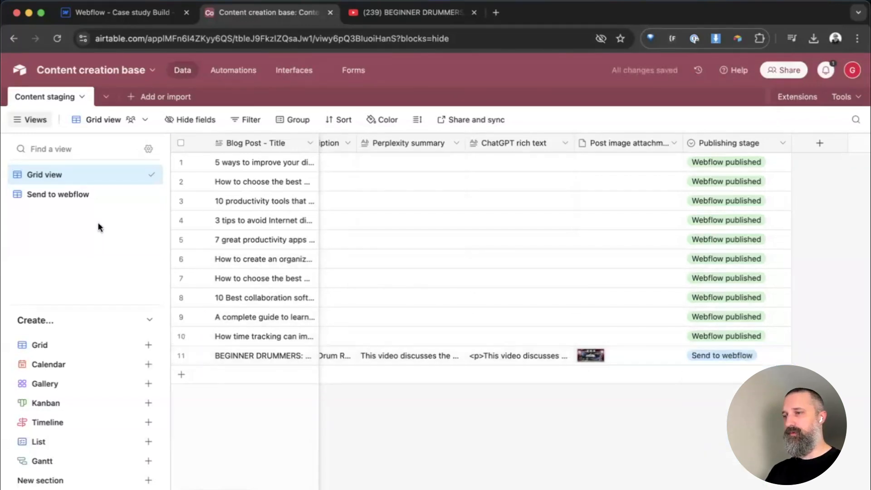
click(71, 195)
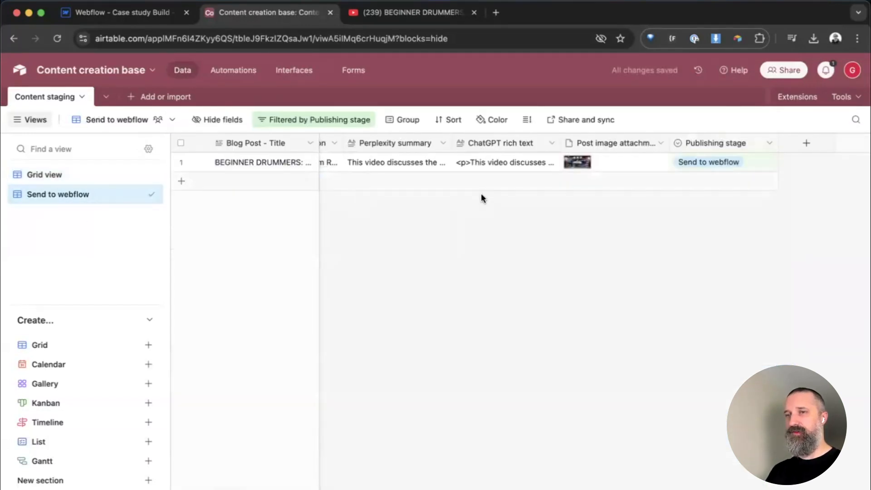
Configure Automation 1's trigger for the Content staging table's Send to webflow view and test it with the BEGINNER DRUMMERS record
click(239, 72)
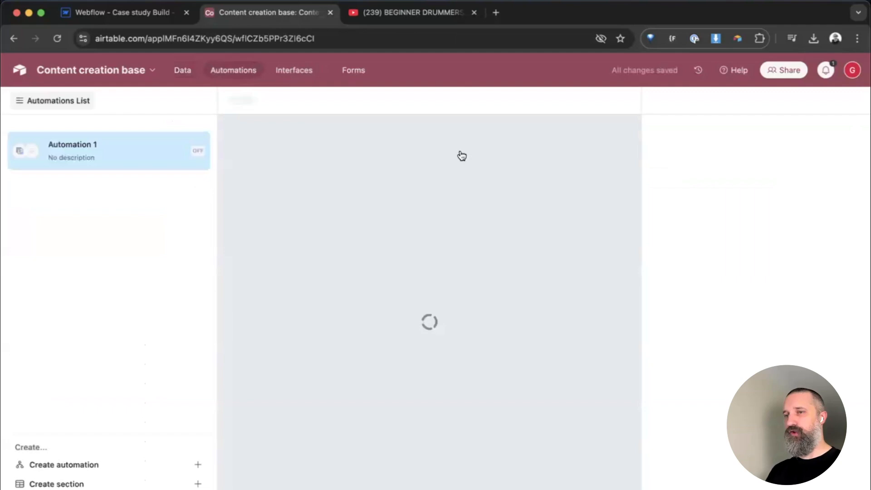
click(721, 282)
click(702, 323)
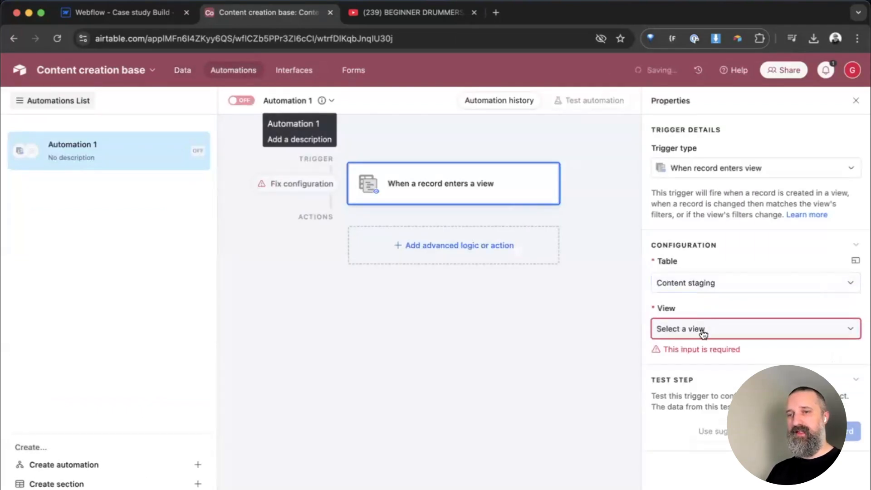
click(701, 326)
click(703, 389)
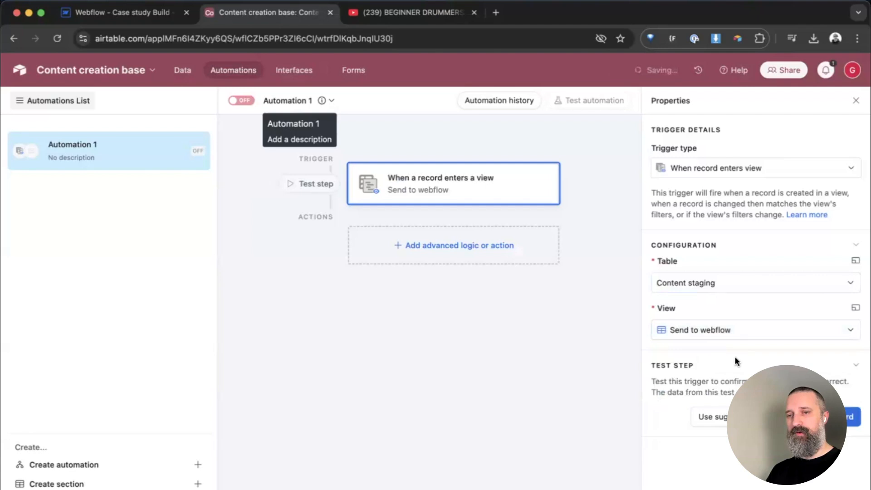
click(852, 417)
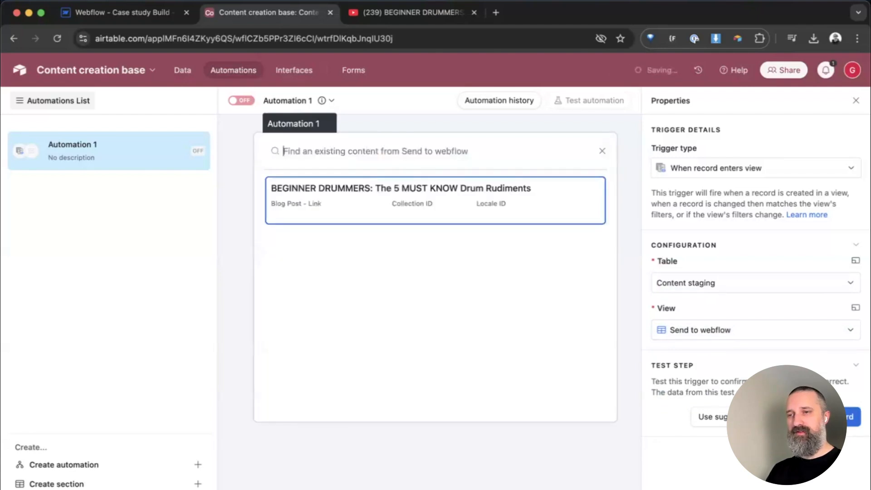
click(525, 207)
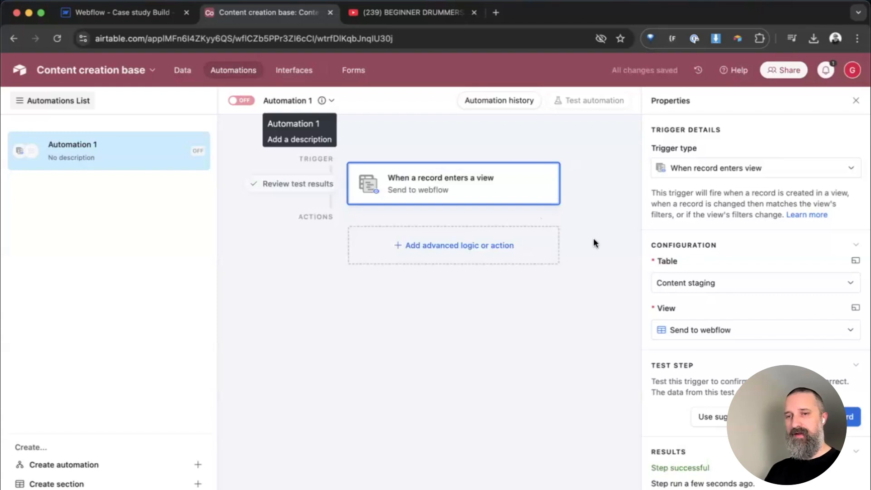
Add an Update record action to Automation 1 and set its table to Content staging
scroll(773, 352, down, 5)
scroll(774, 355, up, 4)
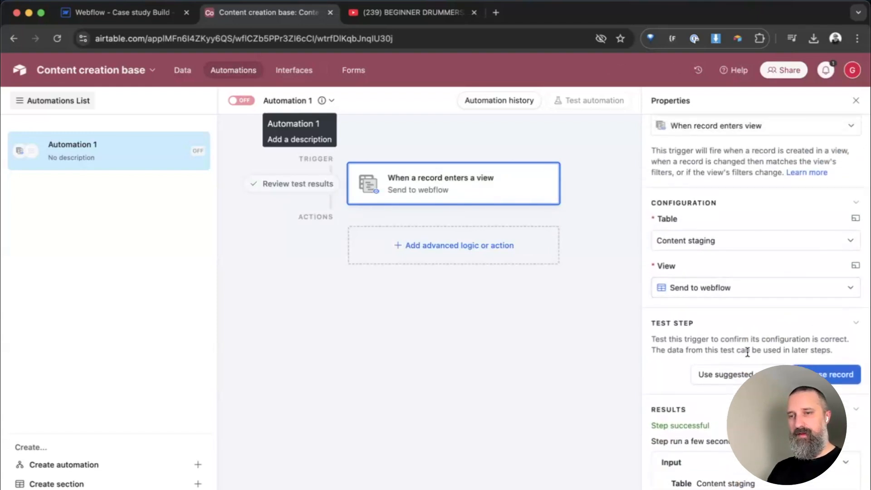
scroll(747, 352, down, 4)
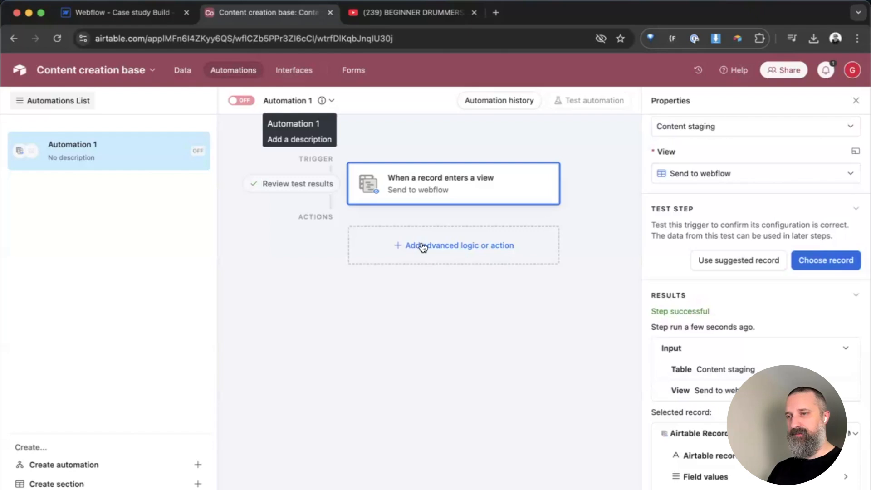
click(443, 248)
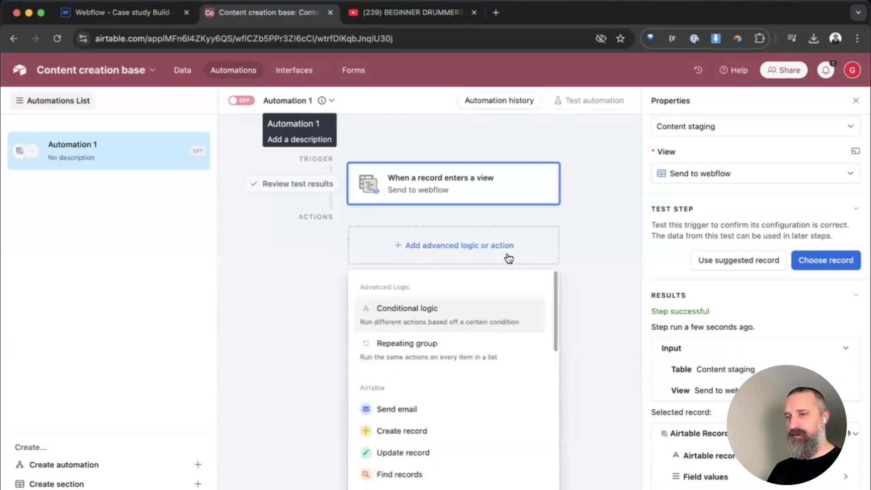
scroll(484, 361, down, 2)
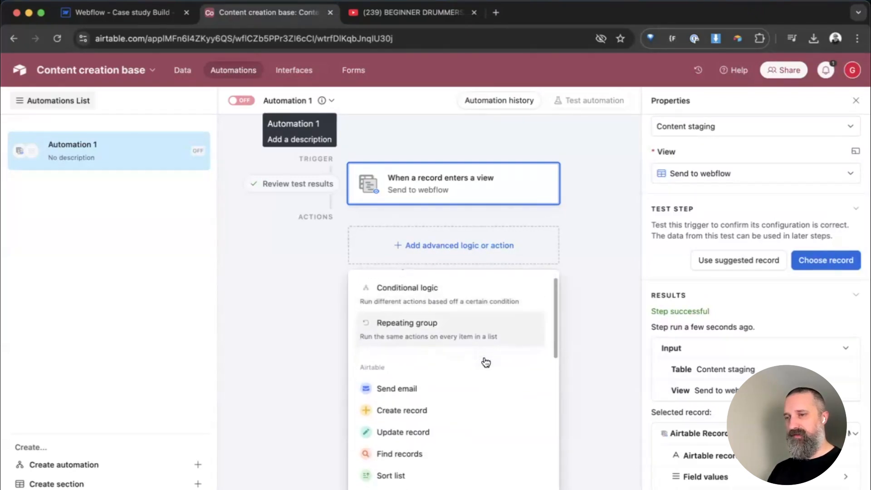
click(427, 400)
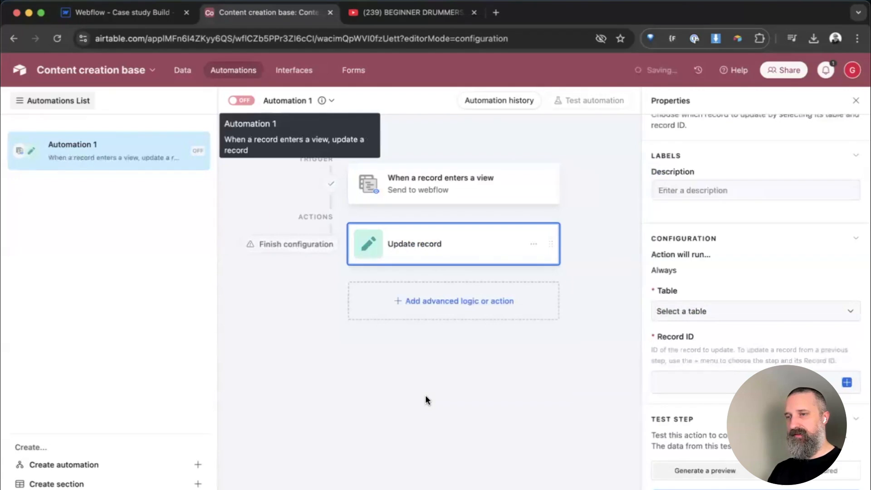
scroll(762, 278, up, 3)
scroll(761, 279, down, 3)
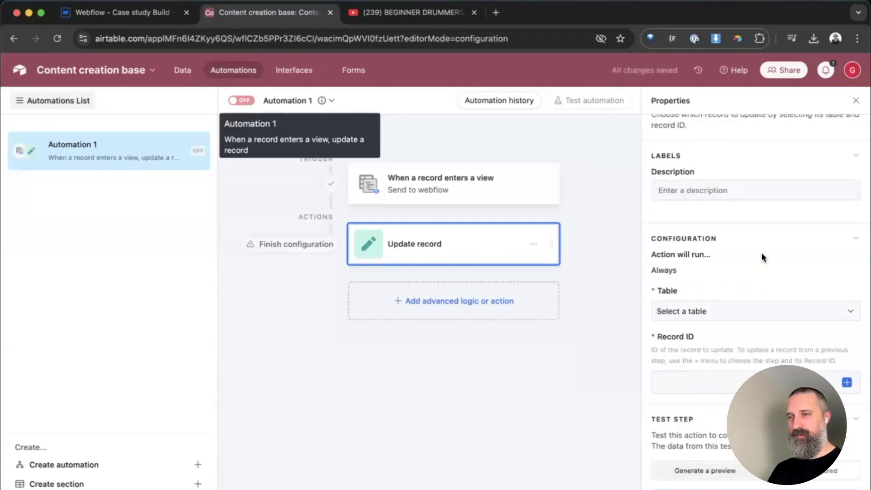
click(719, 312)
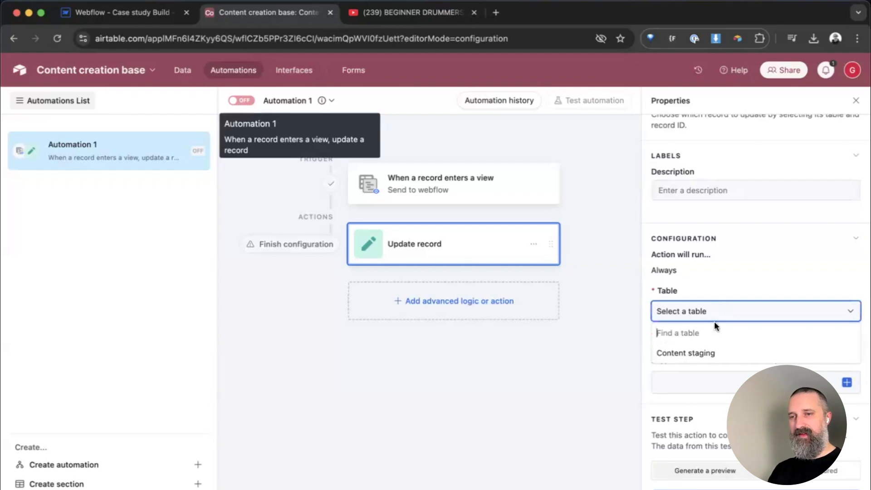
click(711, 352)
Set the Update record action's Record ID to the Airtable record ID from the Send to webflow trigger
click(737, 383)
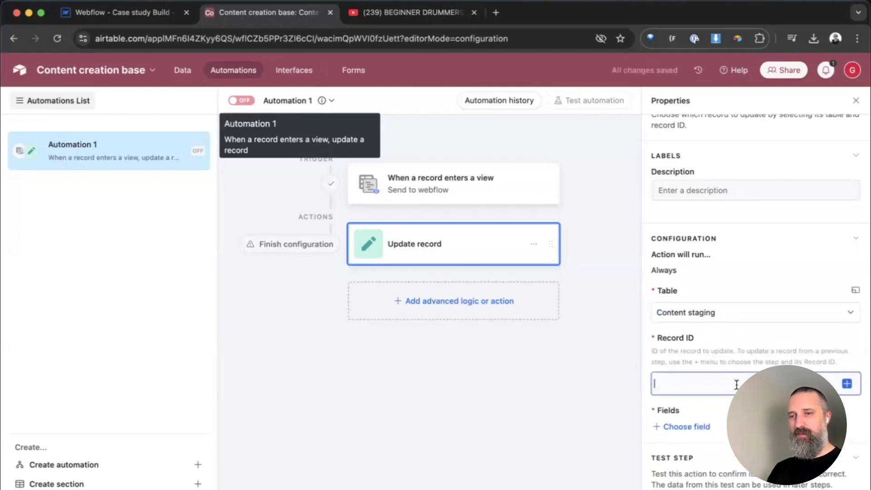
click(847, 384)
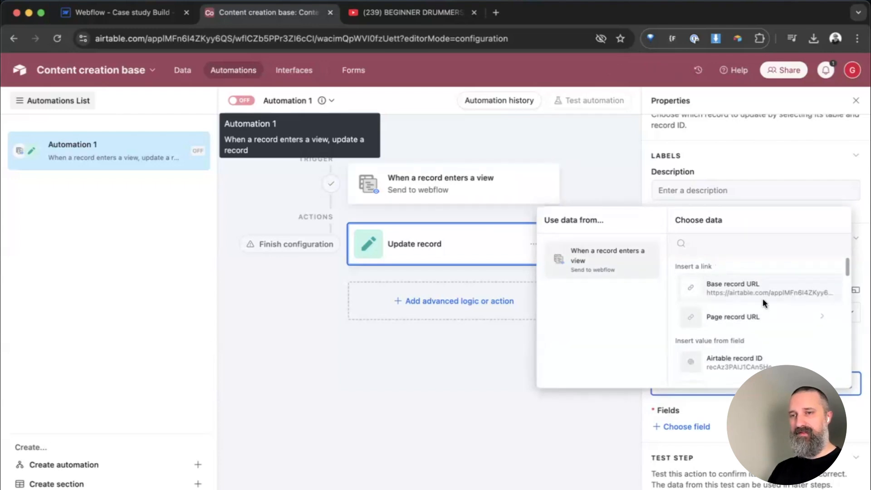
scroll(764, 311, down, 2)
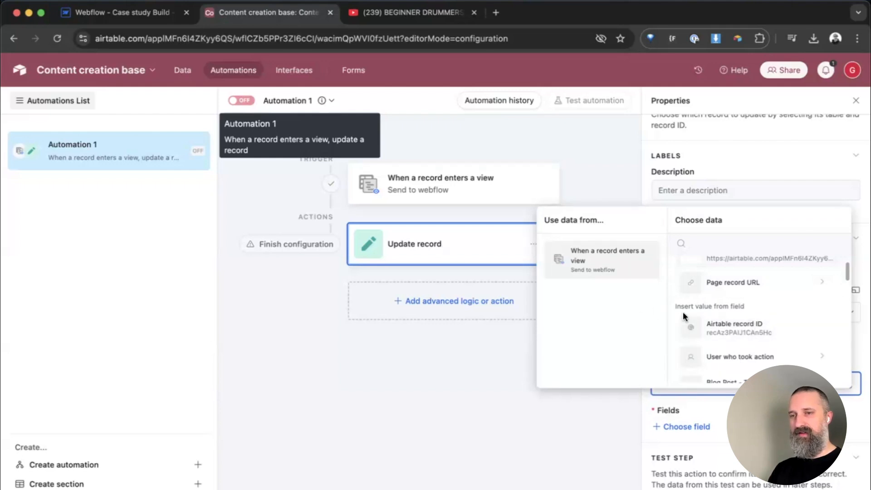
click(731, 329)
click(684, 384)
scroll(739, 370, down, 1)
scroll(739, 370, down, 1)
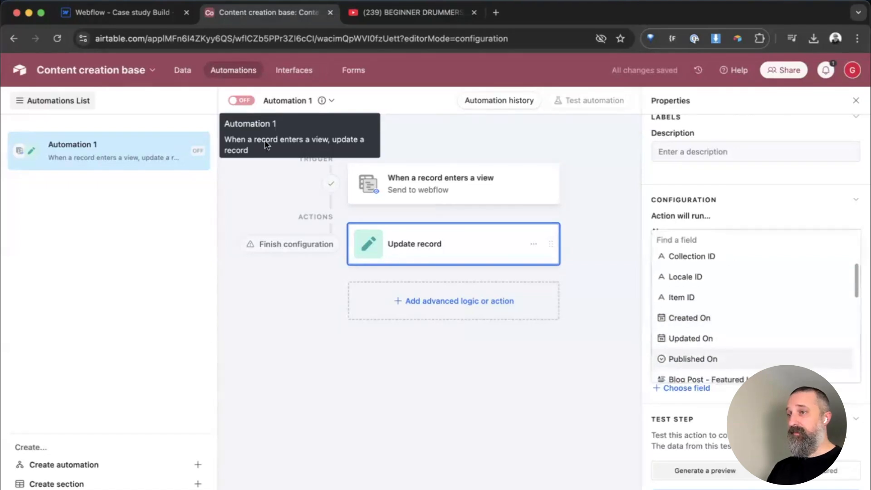
Create a URL field named "Image download URL" directly after Post image attachment in the Content staging table
click(182, 71)
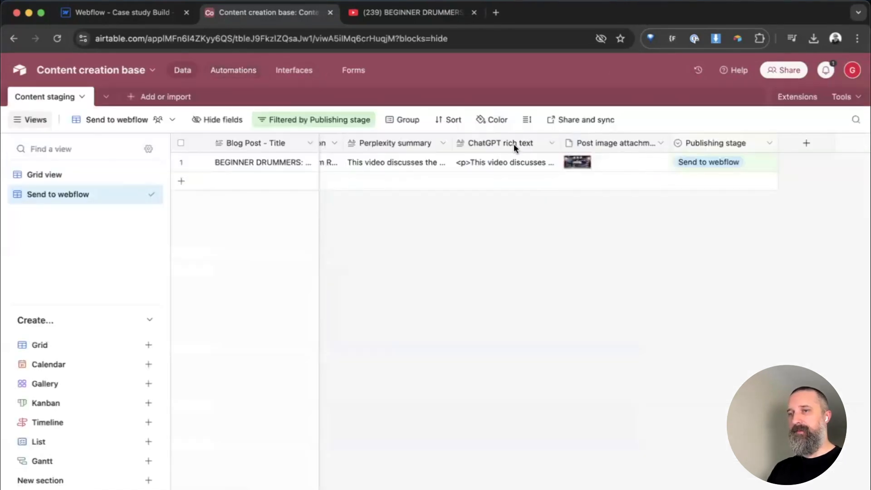
click(662, 144)
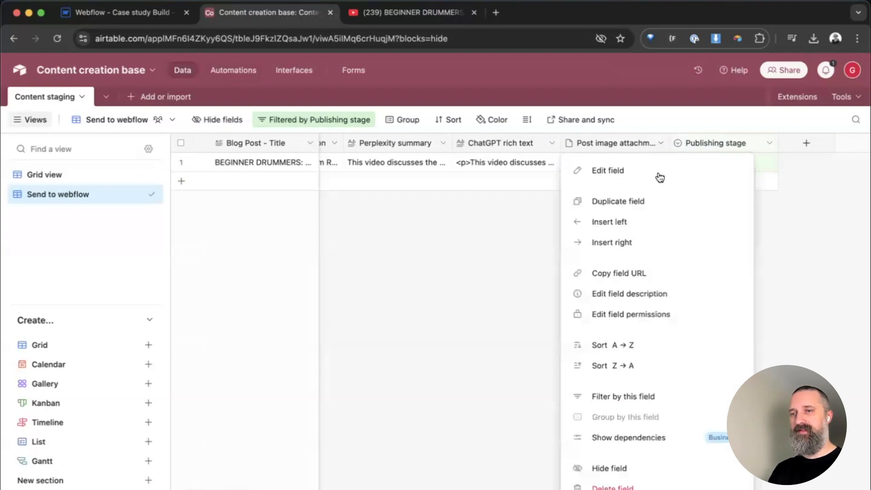
click(628, 241)
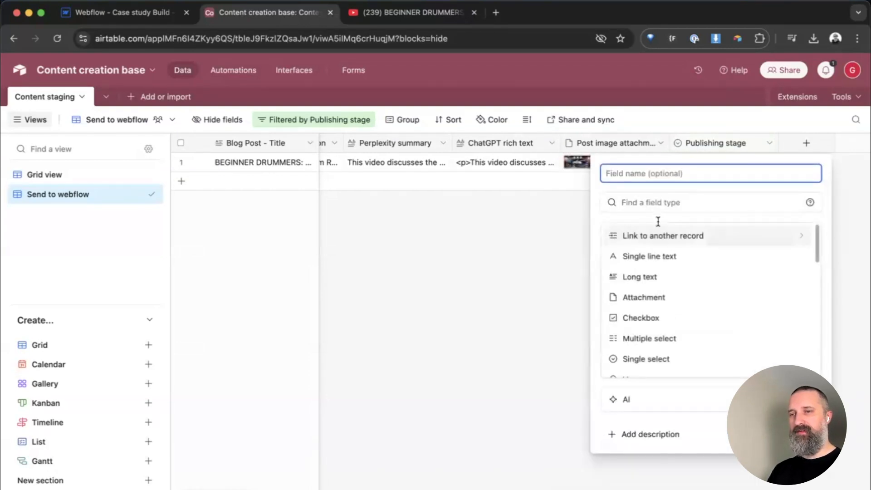
scroll(659, 252, down, 5)
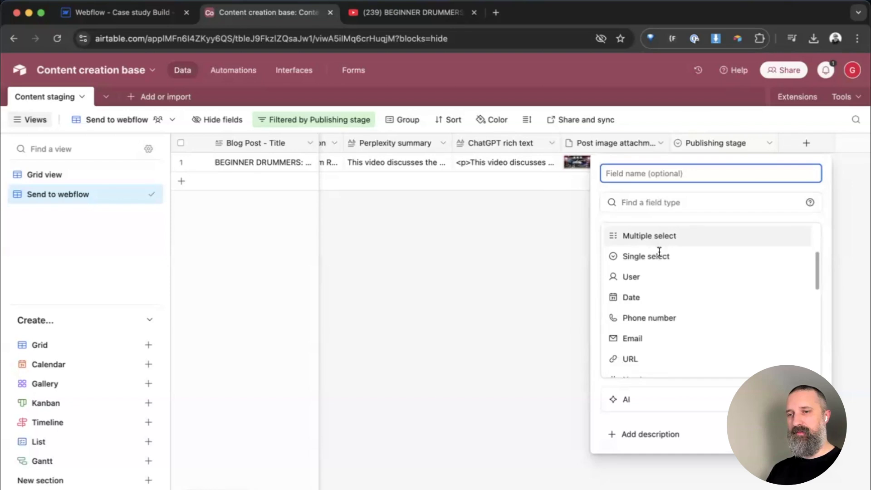
click(656, 339)
click(633, 176)
text(Image do)
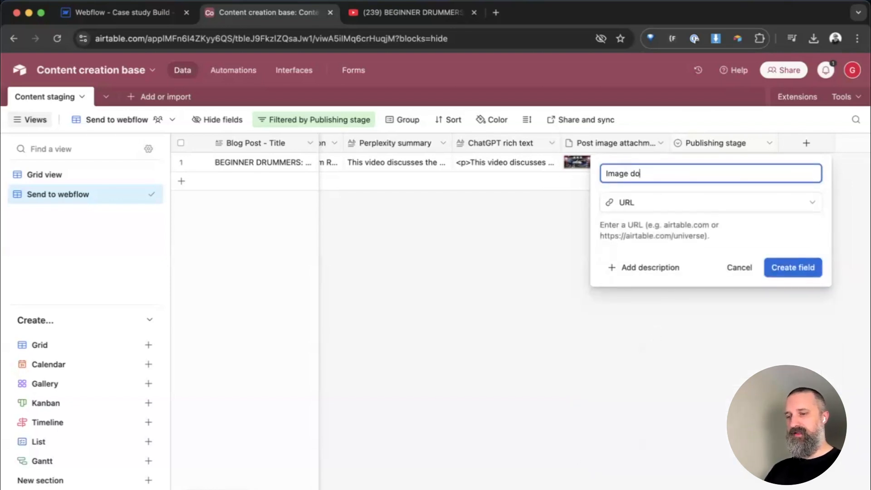
text(wnload URL)
click(792, 268)
Return to Automation 1 and add Image download URL as the field its Update record action changes
click(227, 70)
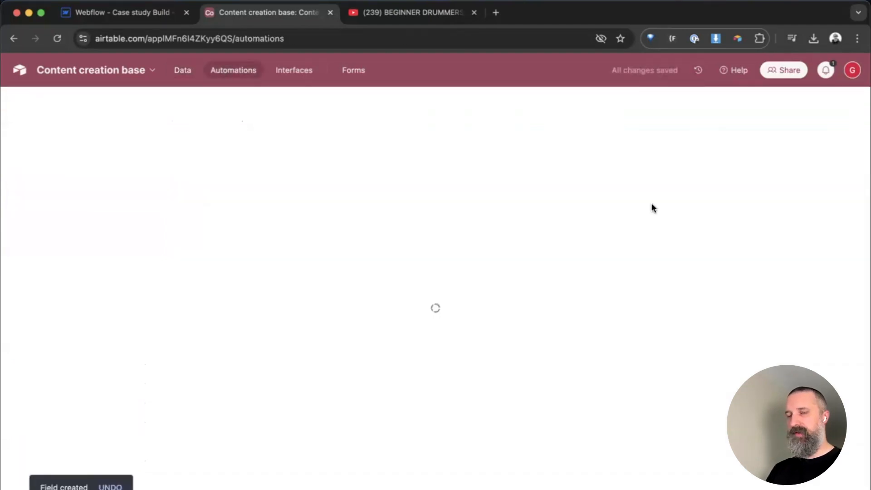
scroll(744, 267, down, 3)
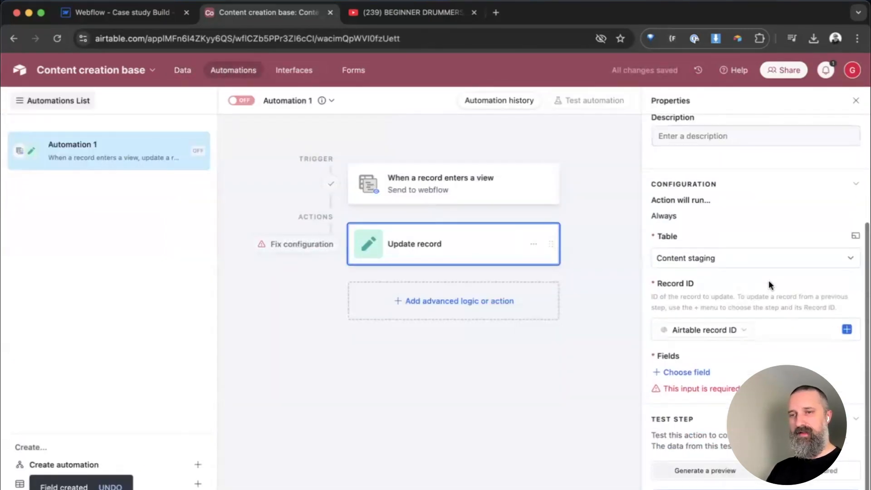
click(701, 372)
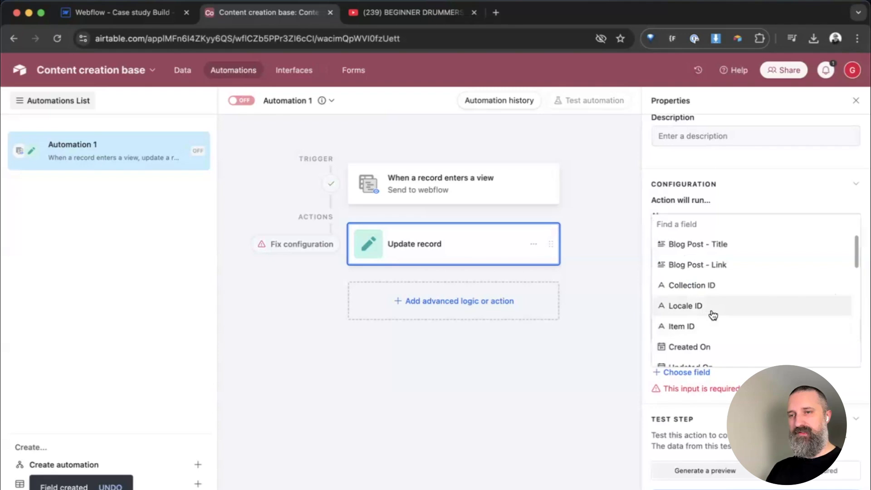
scroll(714, 315, down, 10)
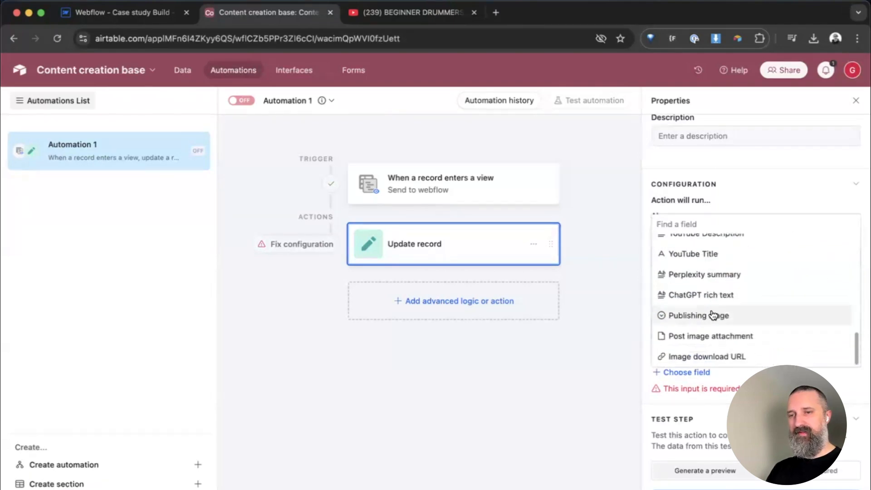
click(718, 359)
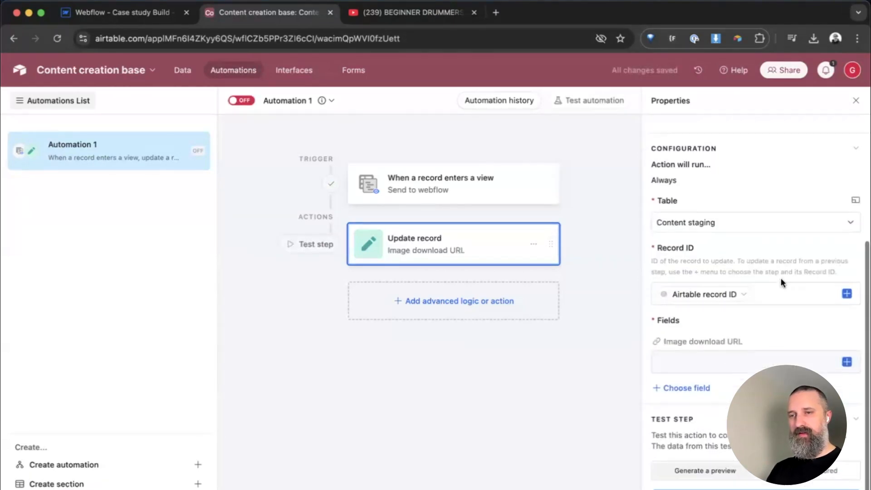
Fill the action's Image download URL value with the Post image attachment from the trigger record
click(693, 358)
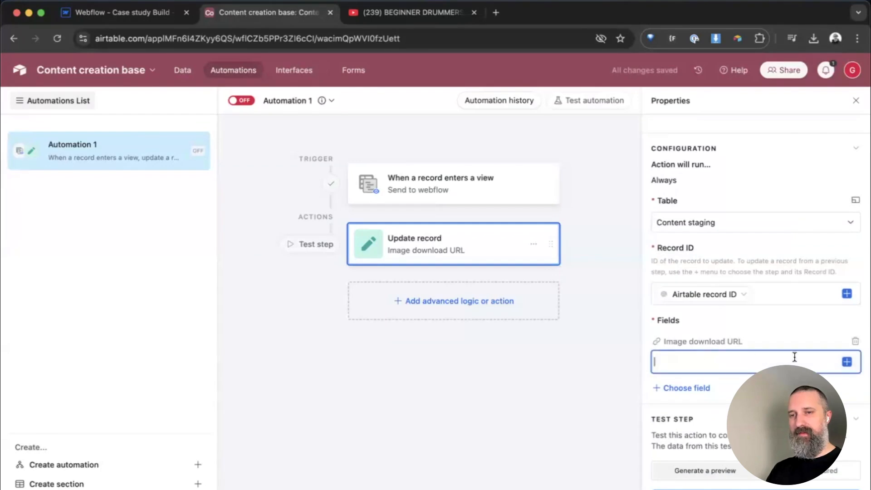
click(847, 361)
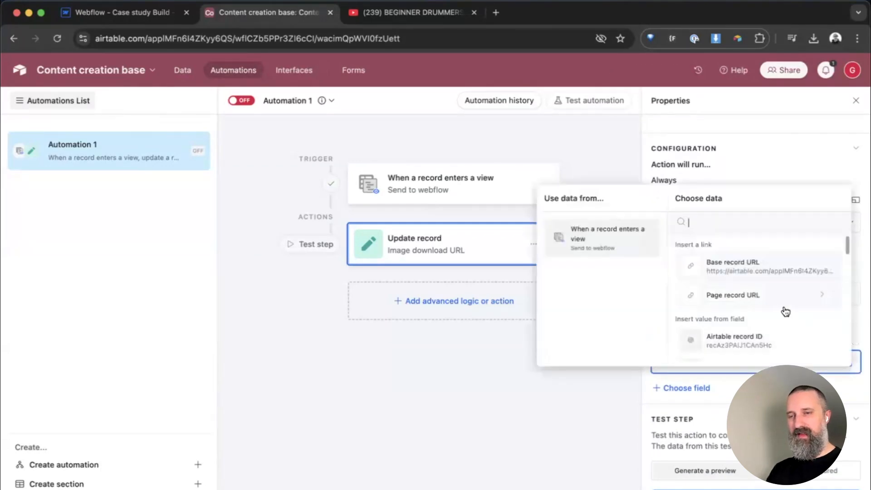
scroll(785, 310, down, 3)
scroll(786, 312, down, 8)
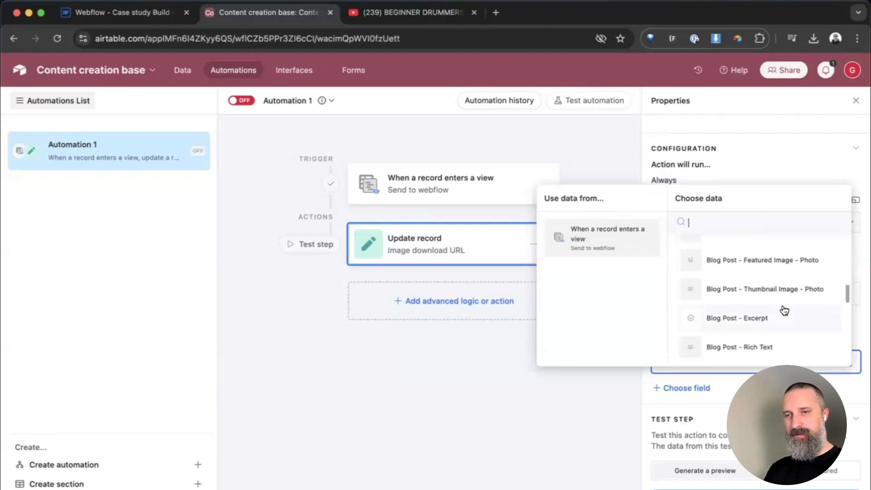
scroll(785, 311, down, 8)
click(756, 276)
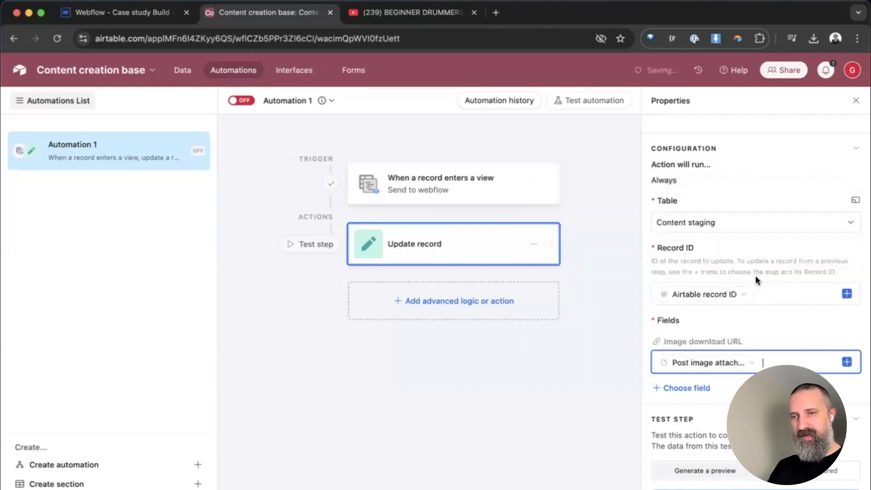
Set the Post image attachment token to display its Expiring Download URL
click(752, 362)
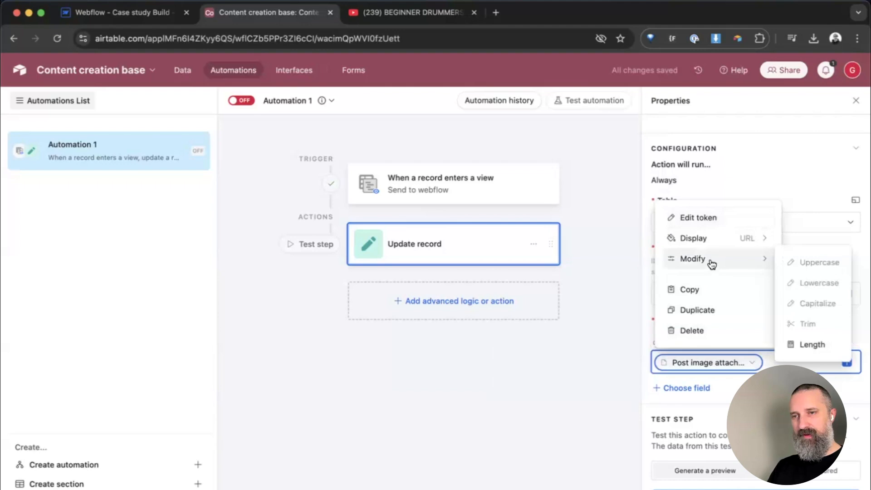
mouse_move(706, 243)
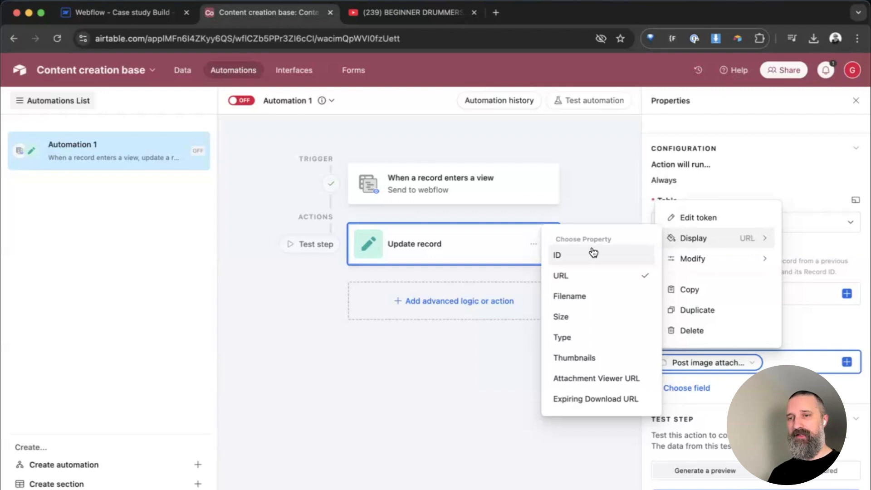
click(622, 402)
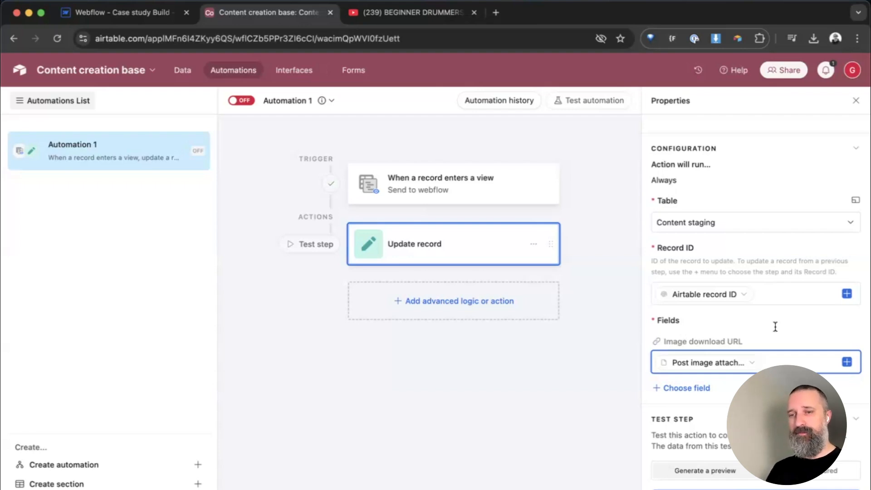
Generate a preview of the Update record action and check its image download URL in a temporary browser tab
click(734, 466)
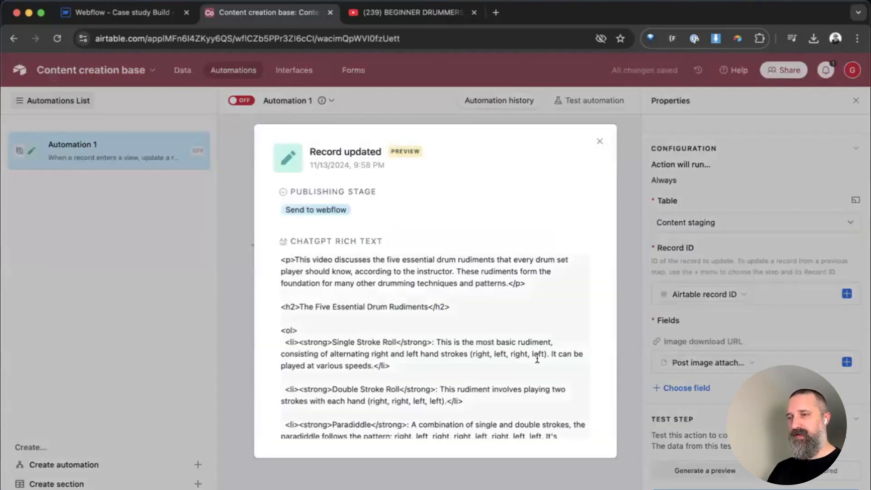
scroll(537, 359, down, 15)
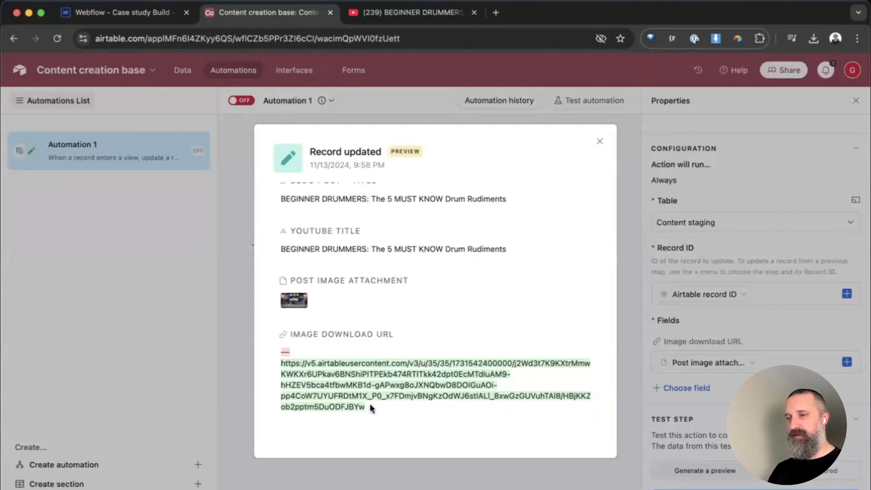
drag(366, 408, 280, 364)
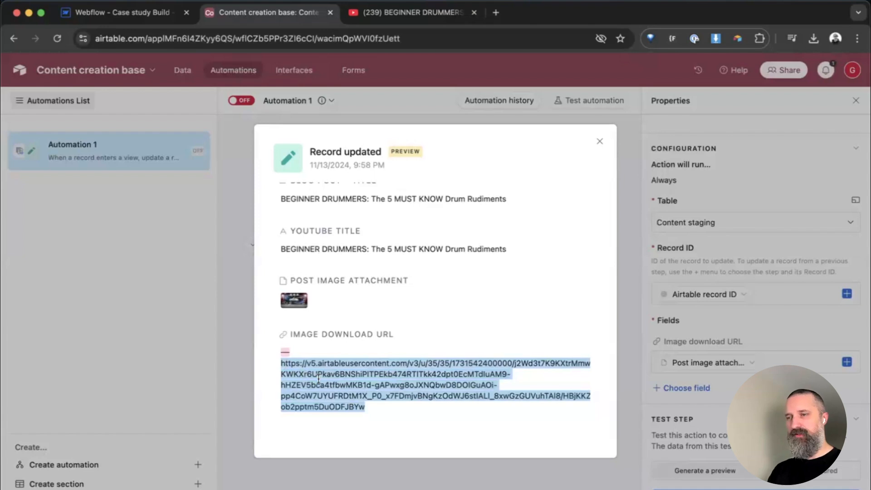
key(super+t)
key(super+v)
key(Return)
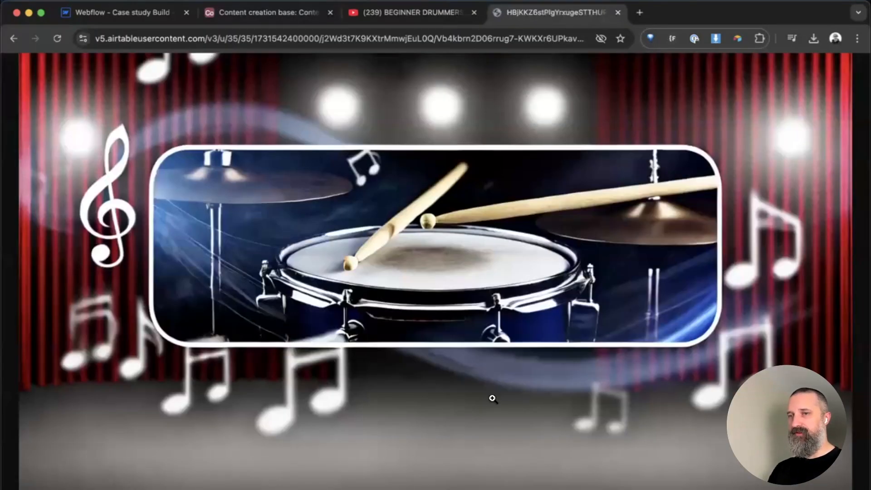
key(super+w)
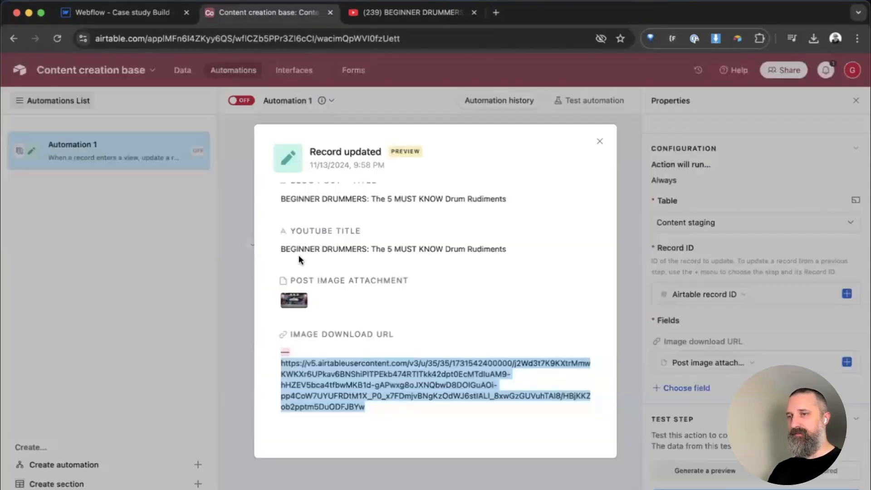
click(600, 141)
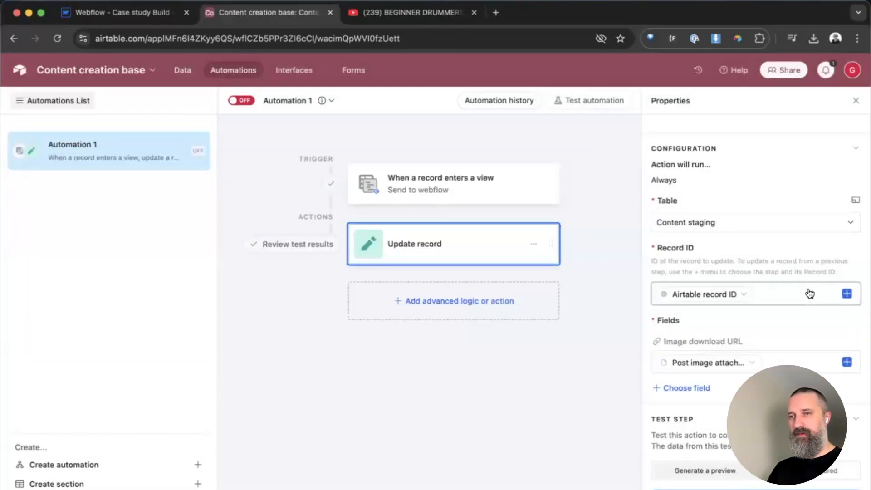
Turn on Automation 1
click(250, 104)
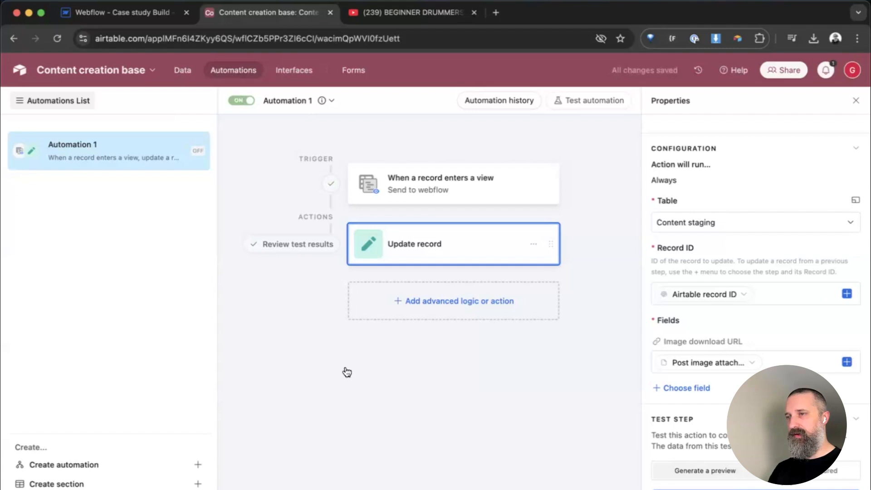
In the Content staging data, set the drummers record's Publishing stage to Draft content and back to Send to webflow to trigger the automation
click(182, 72)
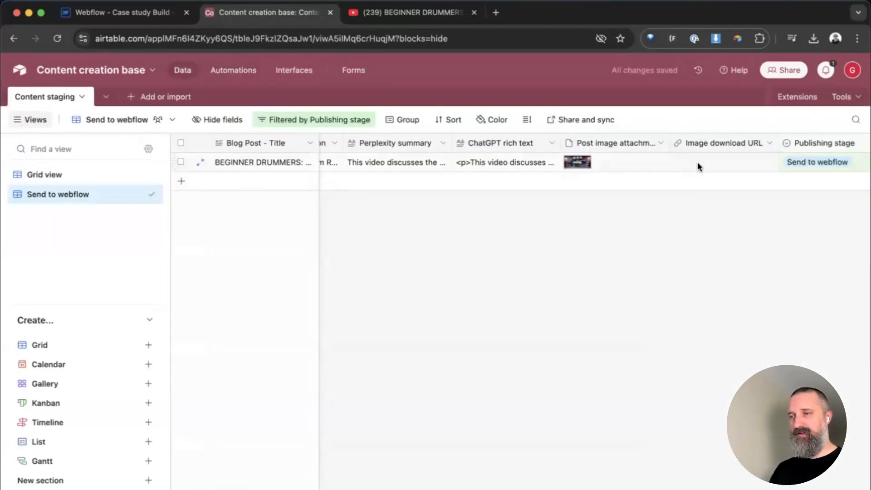
click(729, 164)
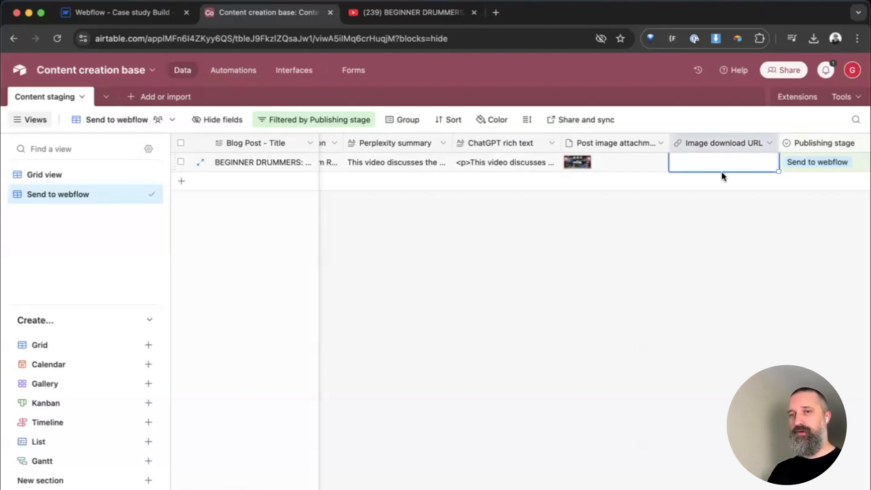
click(821, 163)
click(833, 164)
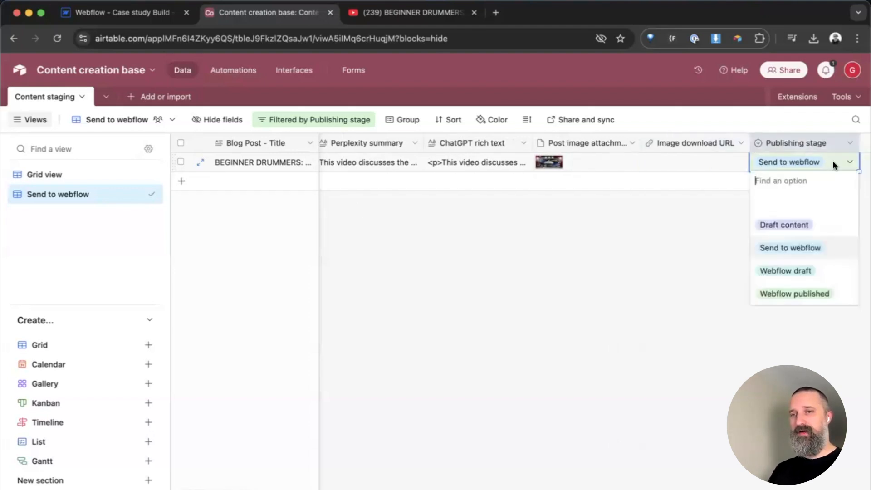
click(815, 217)
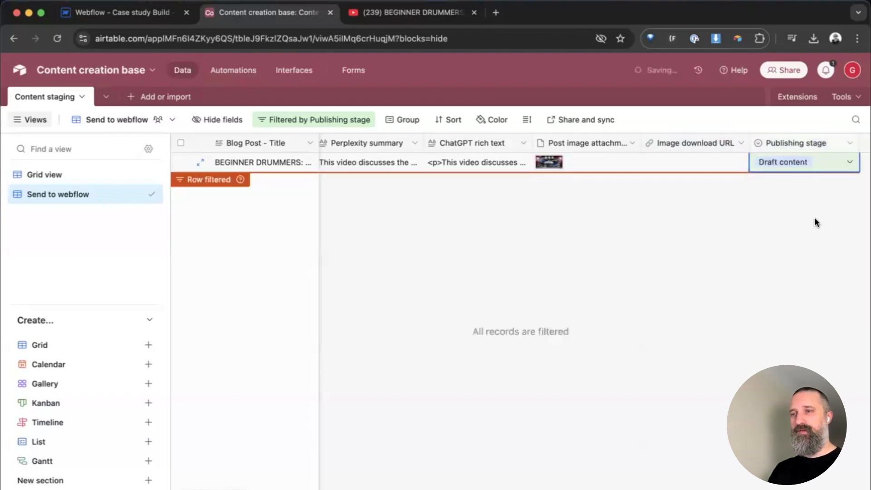
click(796, 168)
click(806, 246)
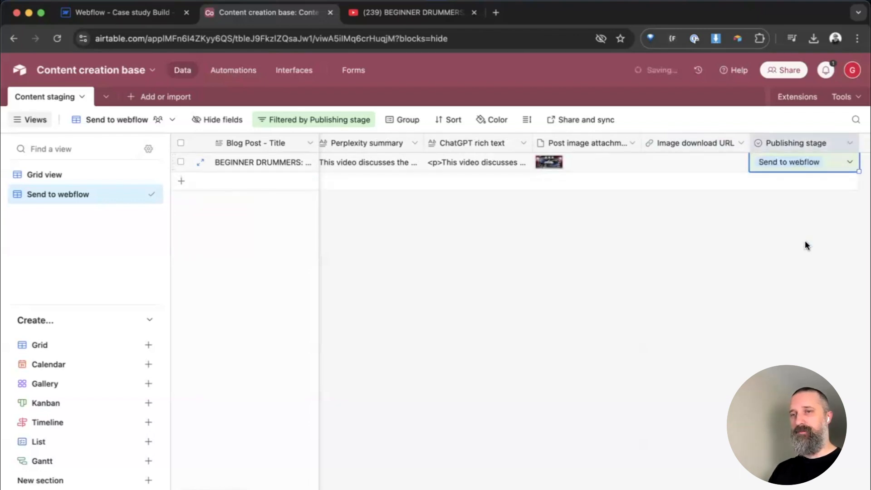
click(769, 234)
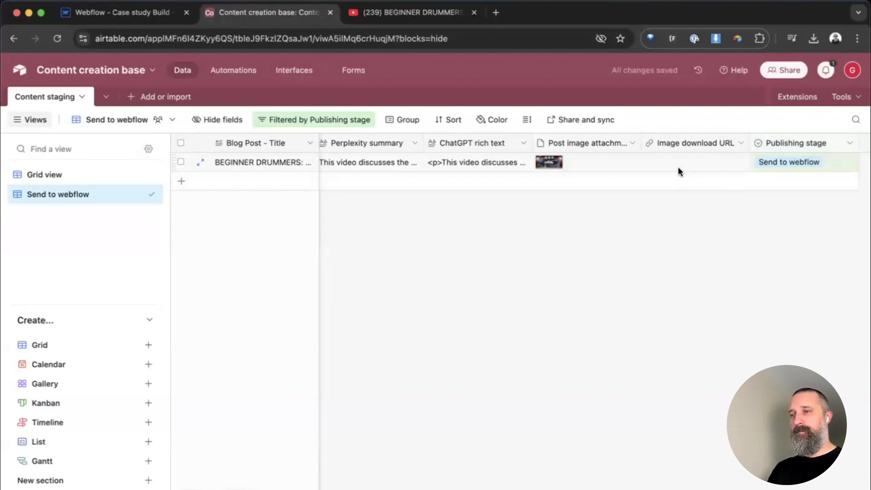
click(809, 161)
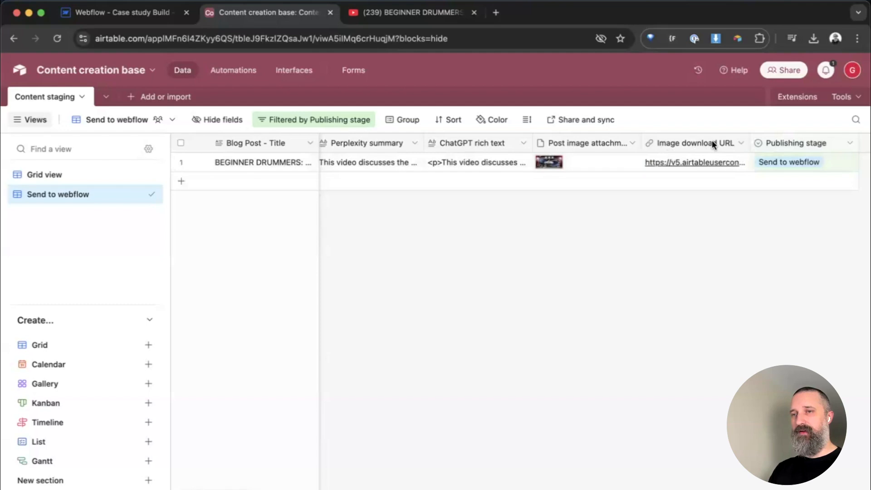
Copy the record's Image download URL from its expanded view and check it in a temporary browser tab
click(693, 157)
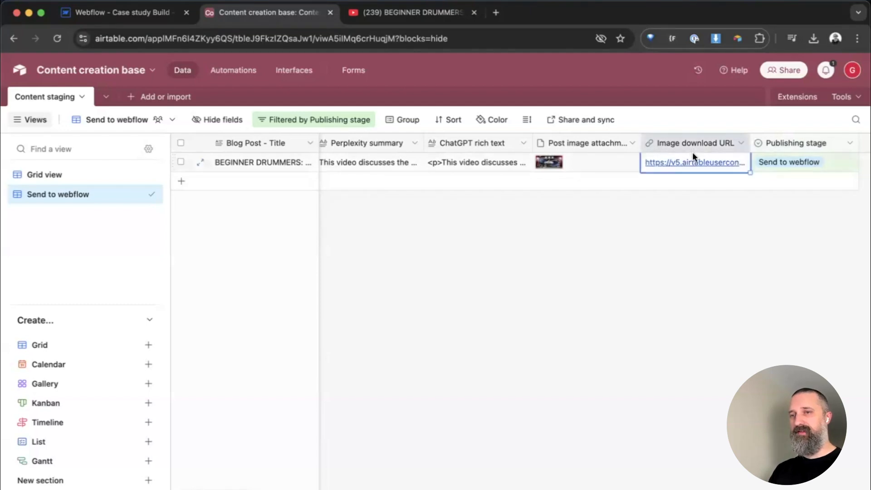
key(space)
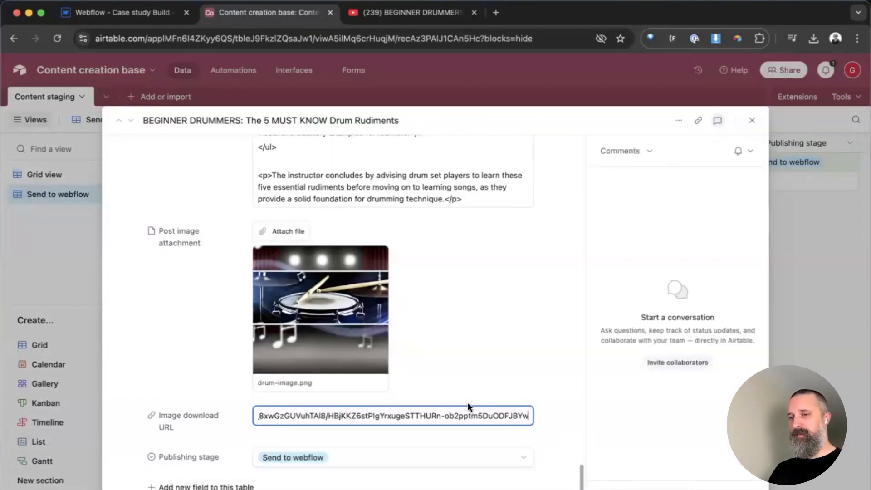
key(super+a)
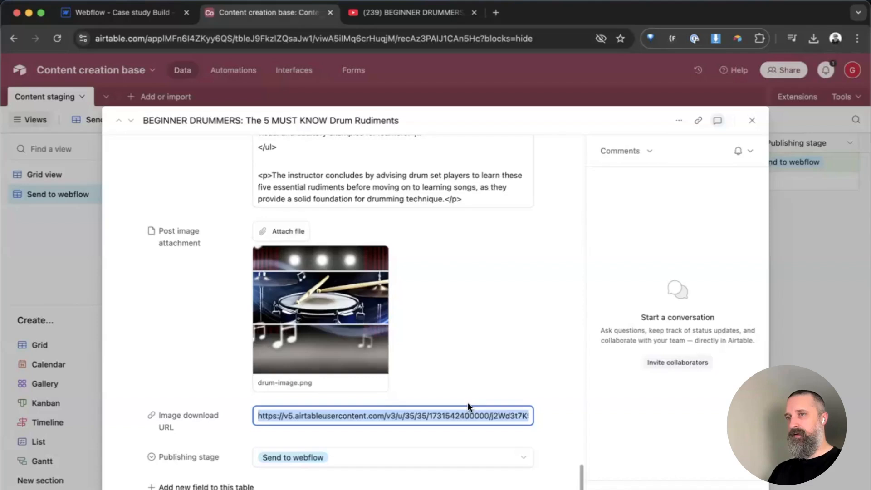
key(super+c)
key(super+t)
key(super+v)
key(Return)
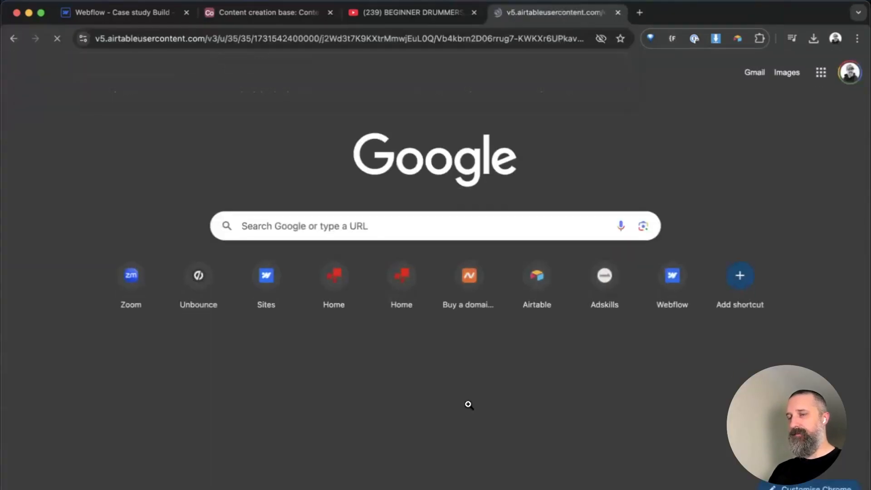
key(super+w)
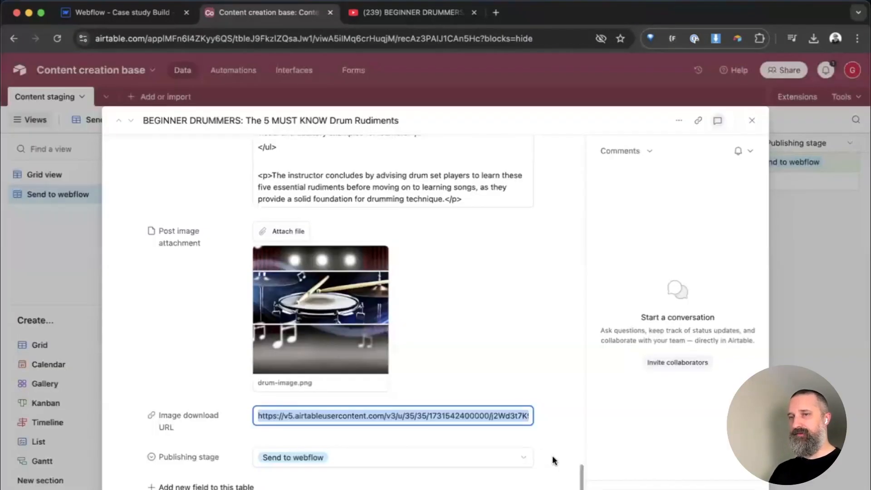
Look over the expanded record's fields from the image attachment back up to the Blog Post - Title, and close the record
click(557, 332)
scroll(557, 333, up, 10)
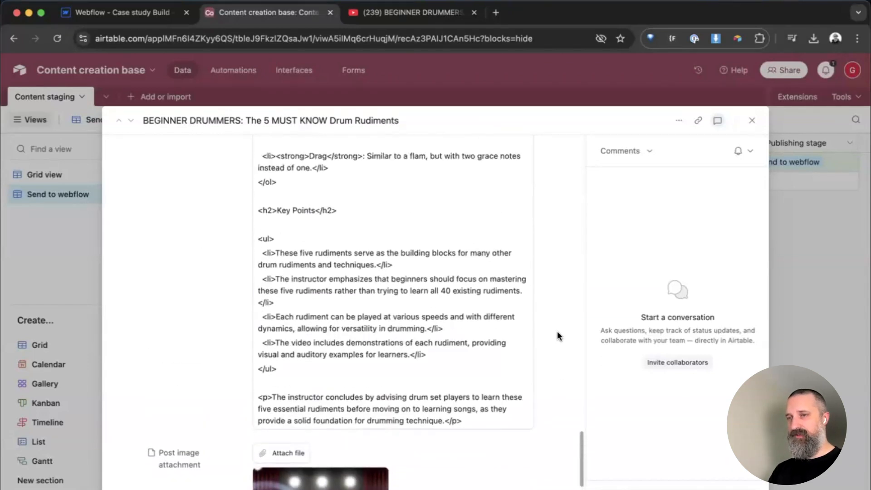
scroll(558, 334, up, 15)
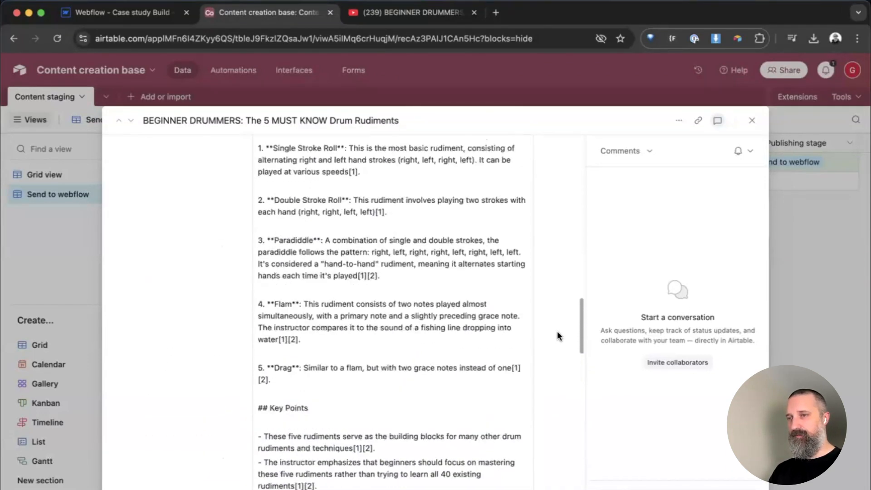
scroll(558, 336, up, 10)
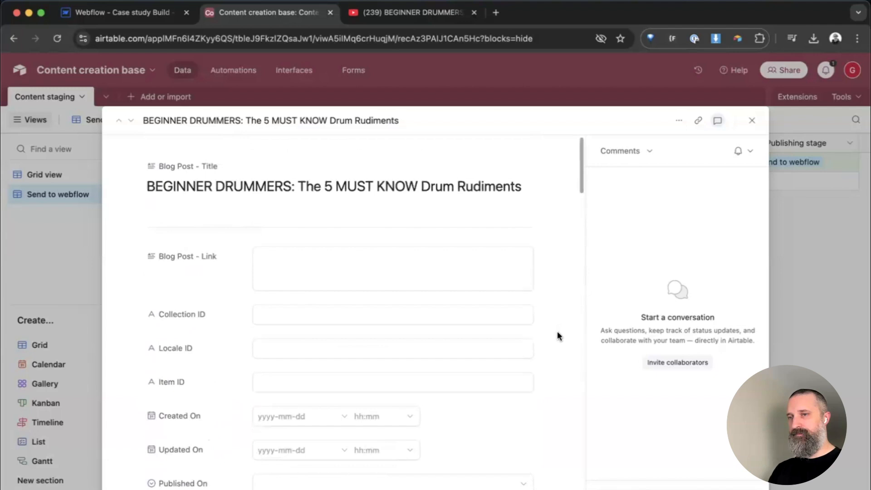
click(752, 120)
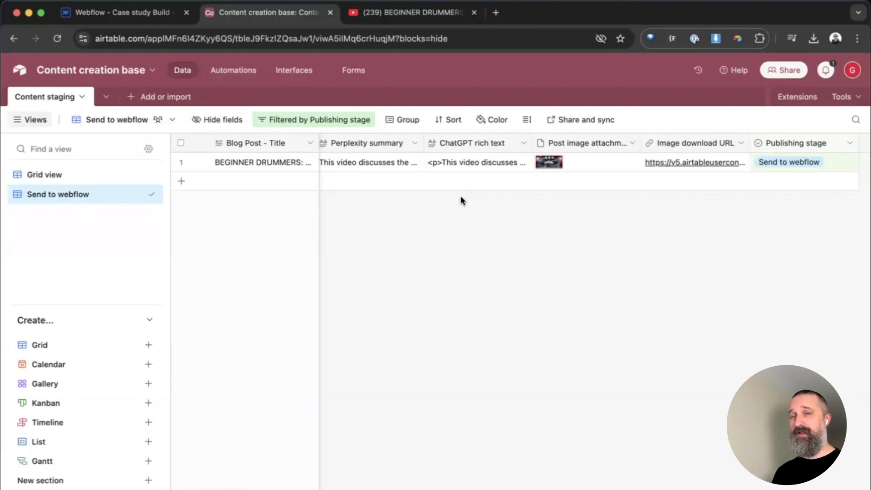
Examine the Send to webflow view's columns and record title, and compare them with the full Grid view
scroll(461, 199, left, 5)
scroll(461, 199, right, 15)
scroll(454, 199, left, 2)
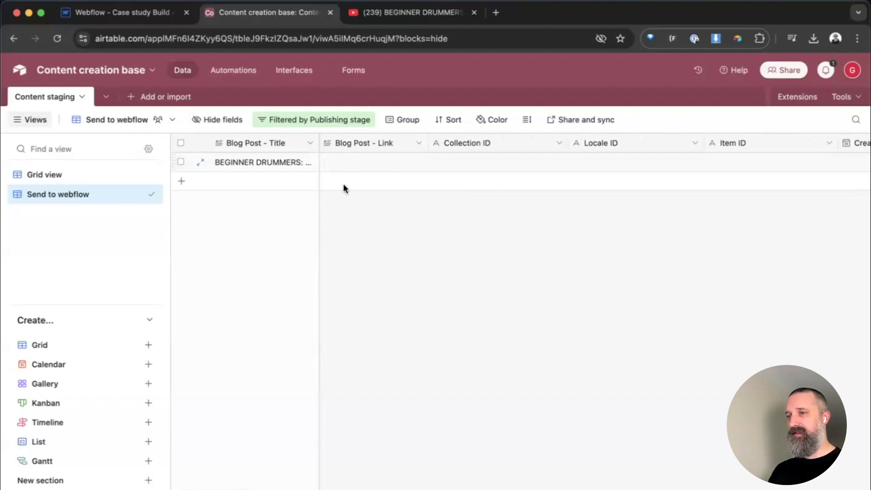
click(215, 162)
click(215, 162)
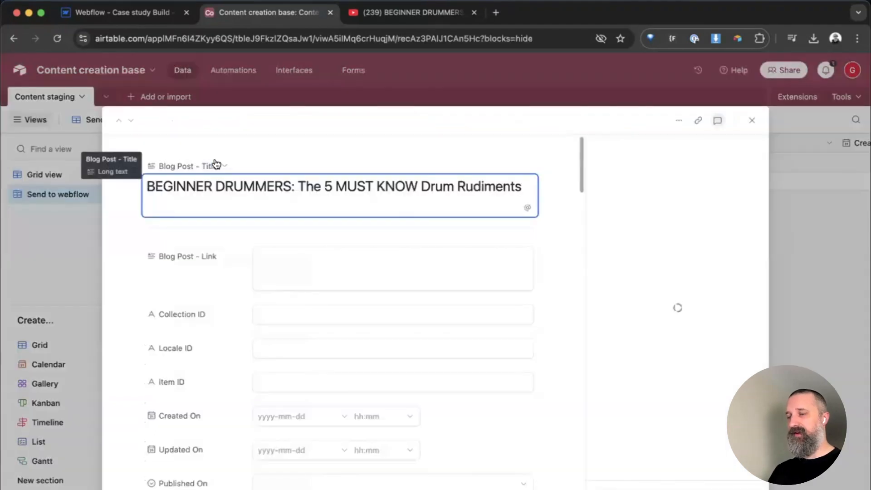
key(Escape)
key(Escape)
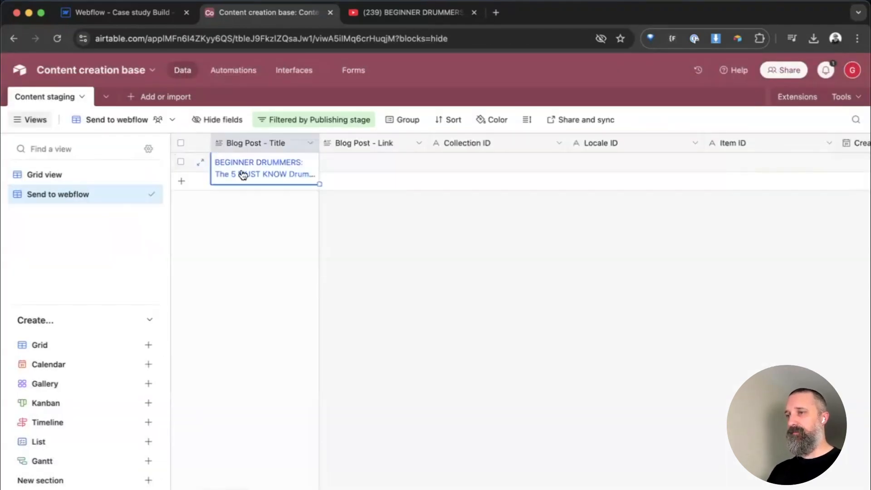
click(55, 176)
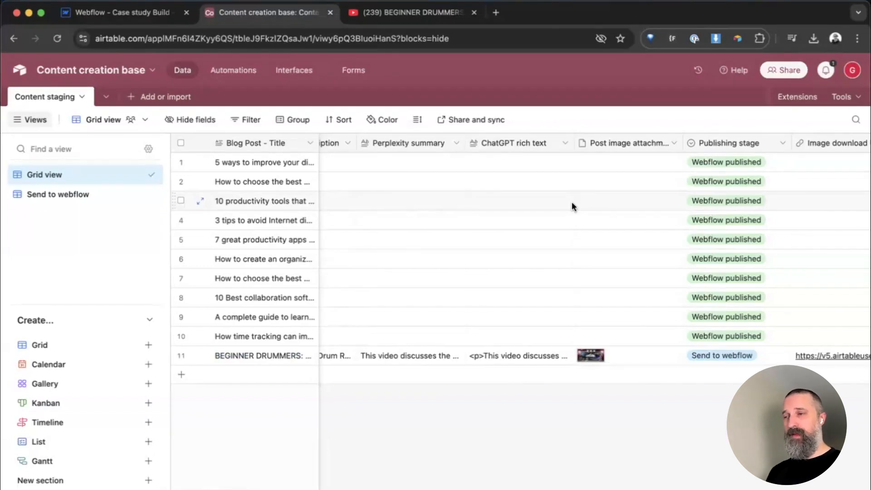
Download the Send to webflow view as a CSV, accepting the notice about expiring attachment links
click(65, 195)
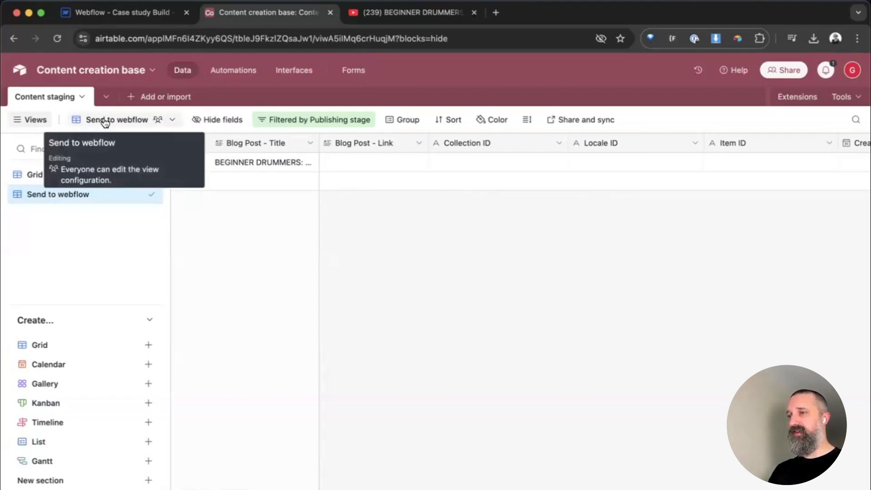
click(173, 121)
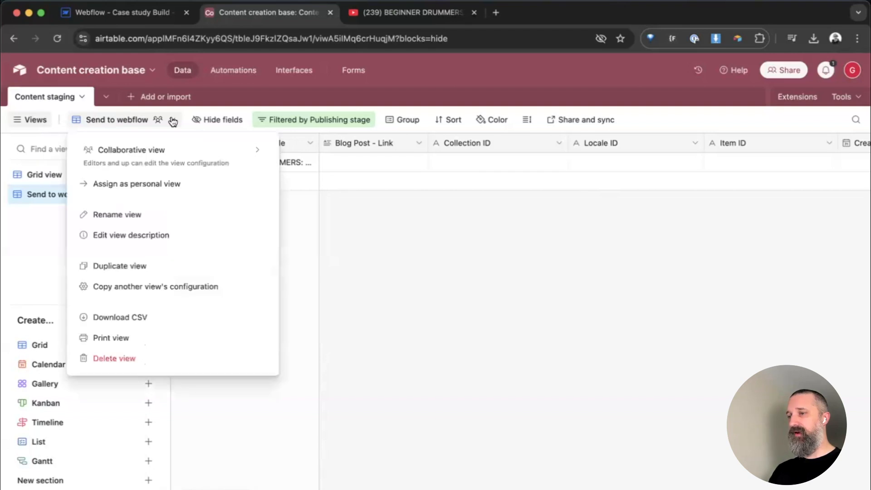
click(145, 317)
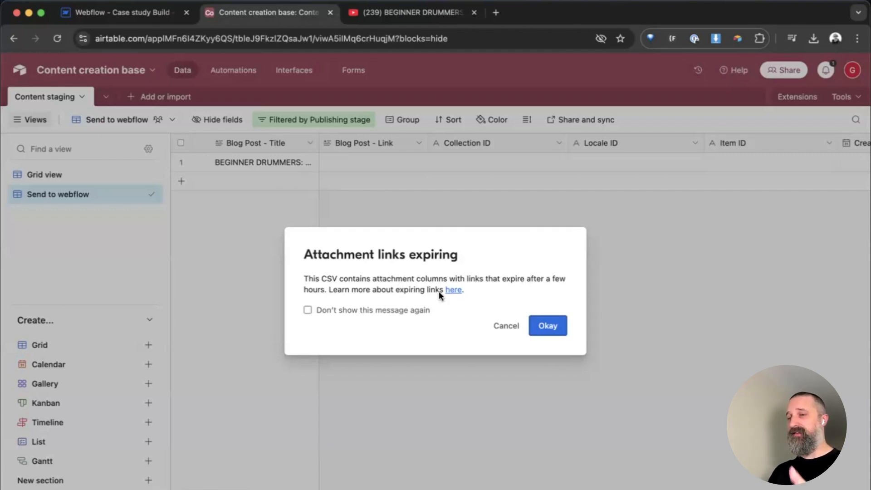
click(547, 326)
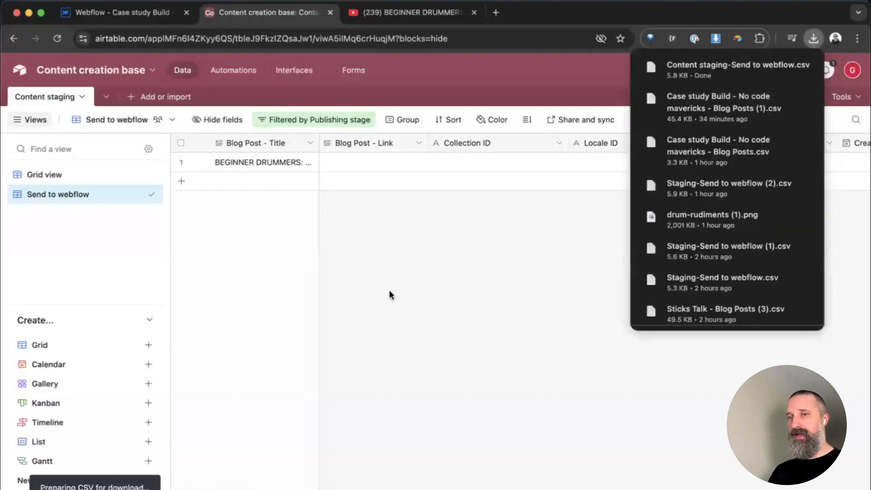
click(537, 298)
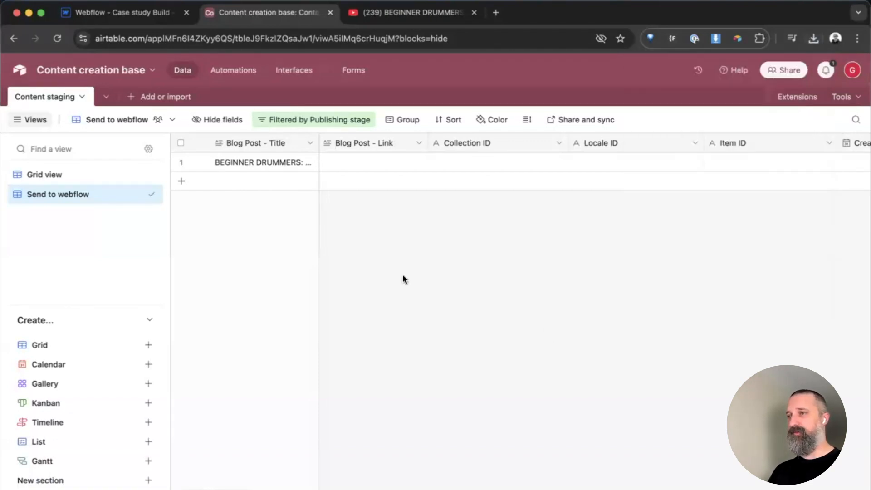
Switch to the Webflow project and open the Blog Posts CMS collection
key(super+1)
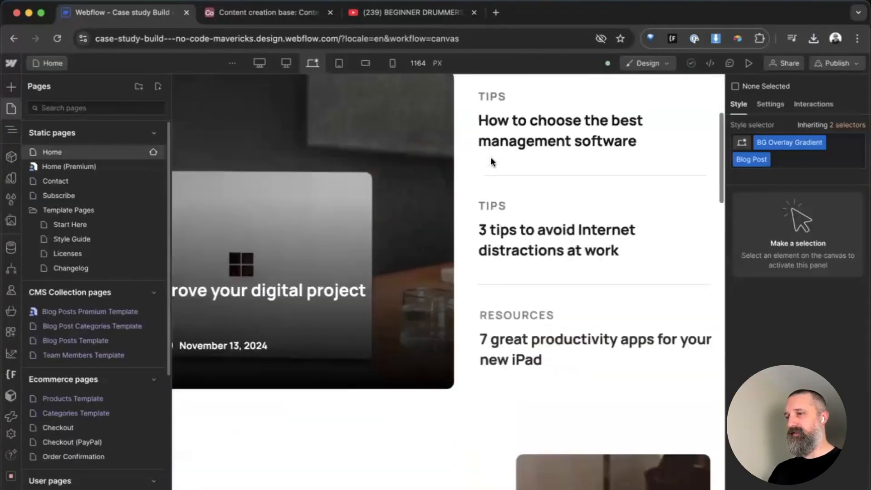
scroll(493, 162, up, 4)
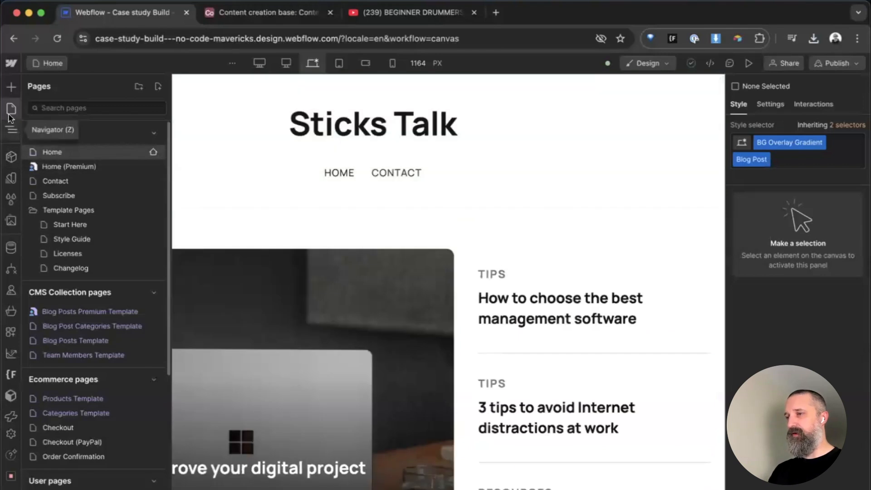
click(12, 249)
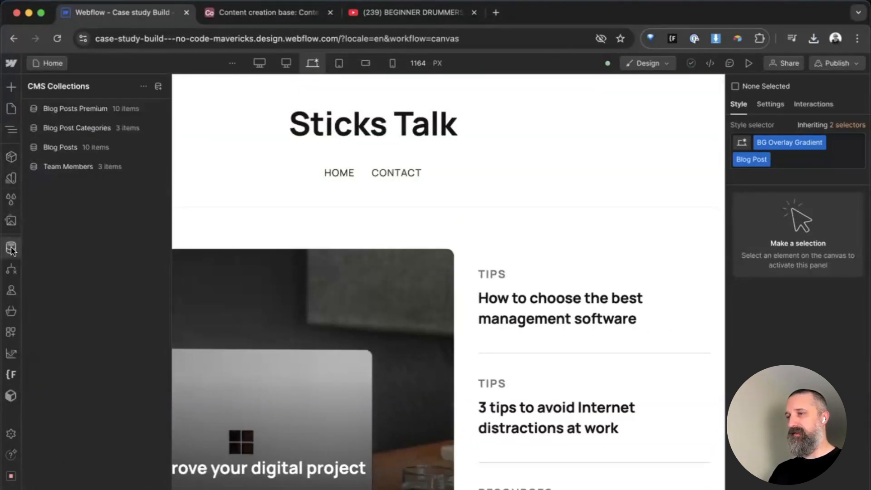
click(60, 148)
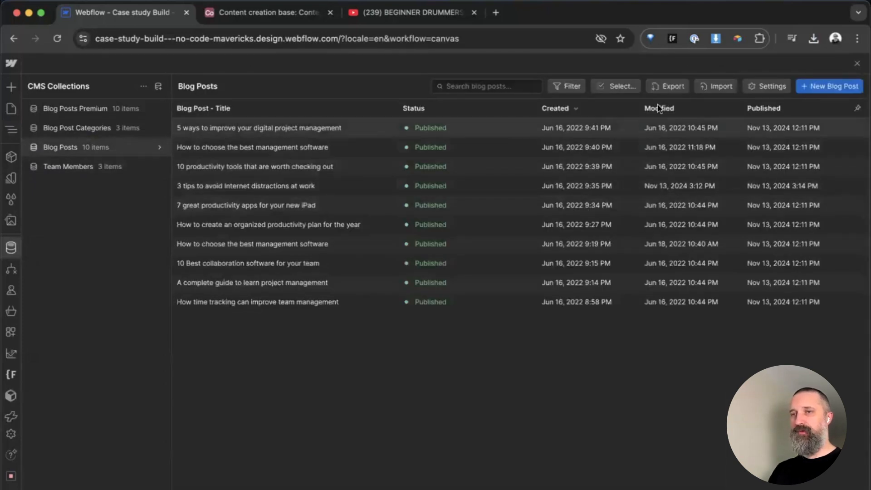
Upload Content staging-Send to webflow.csv for import into Blog Posts, treating the first row as the header
click(701, 88)
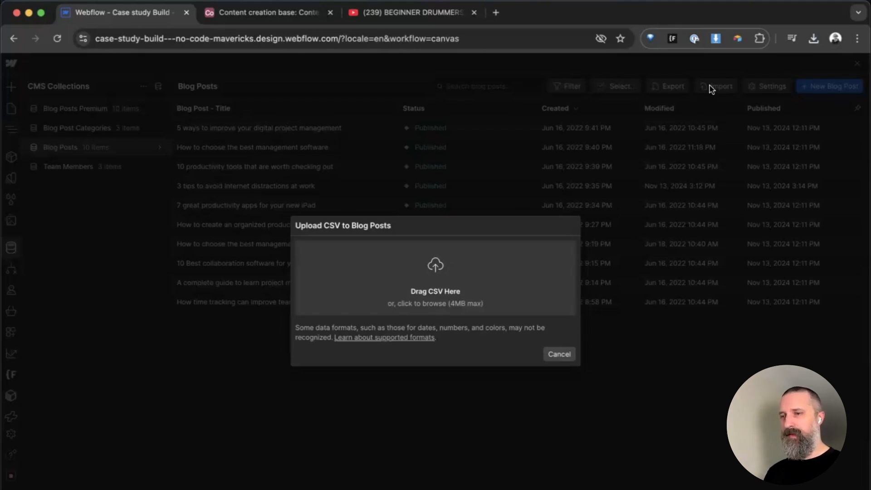
mouse_move(548, 474)
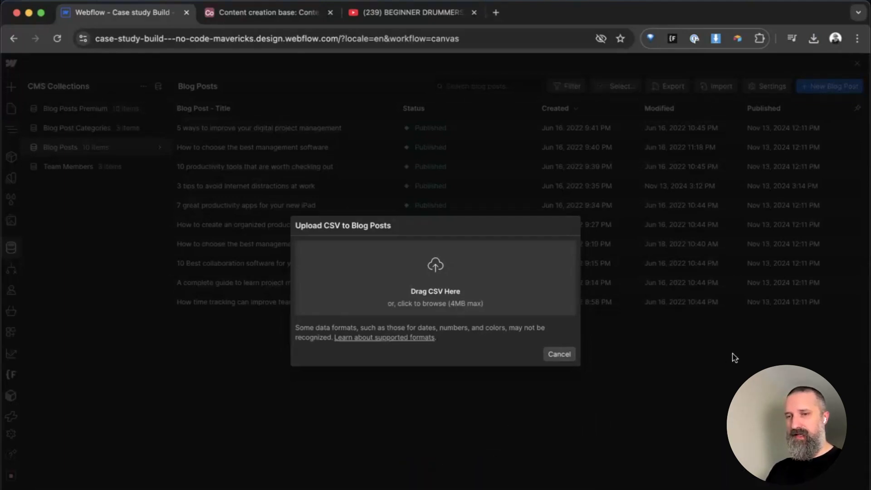
click(548, 475)
drag(496, 420, 403, 278)
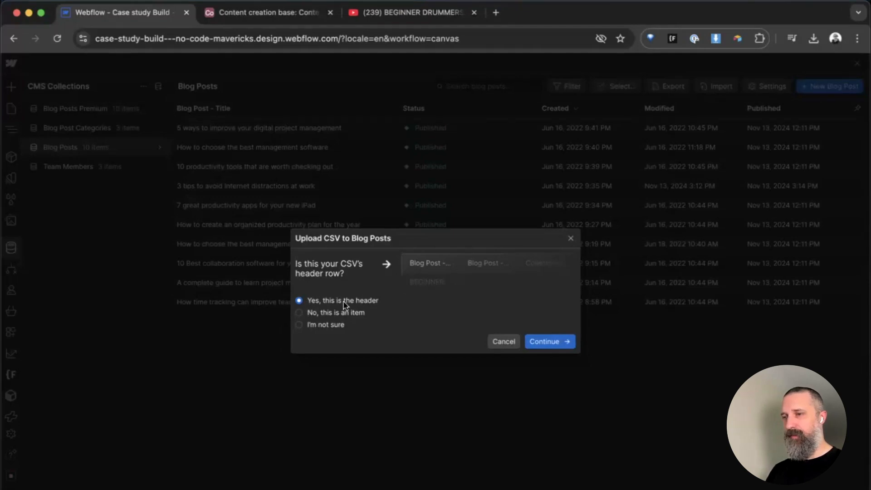
click(544, 342)
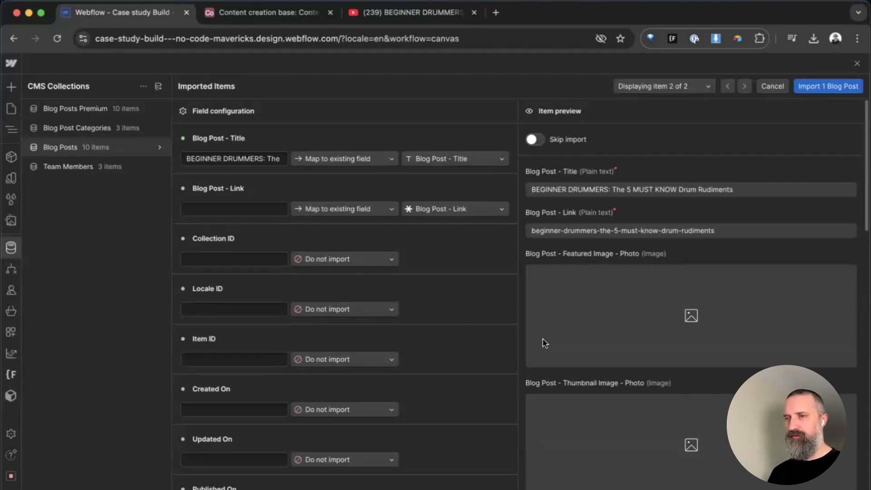
Examine the import's field configuration to see which CSV columns carry data and how each maps to Blog Posts fields
scroll(466, 362, down, 5)
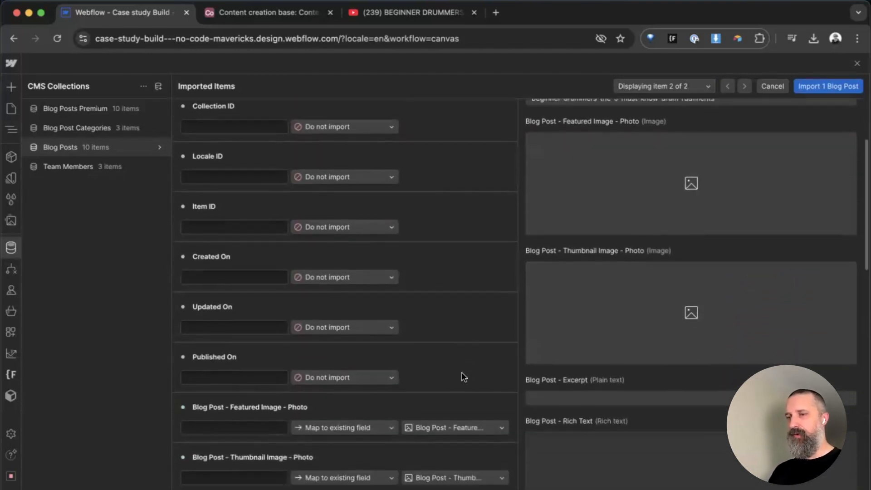
scroll(463, 376, down, 12)
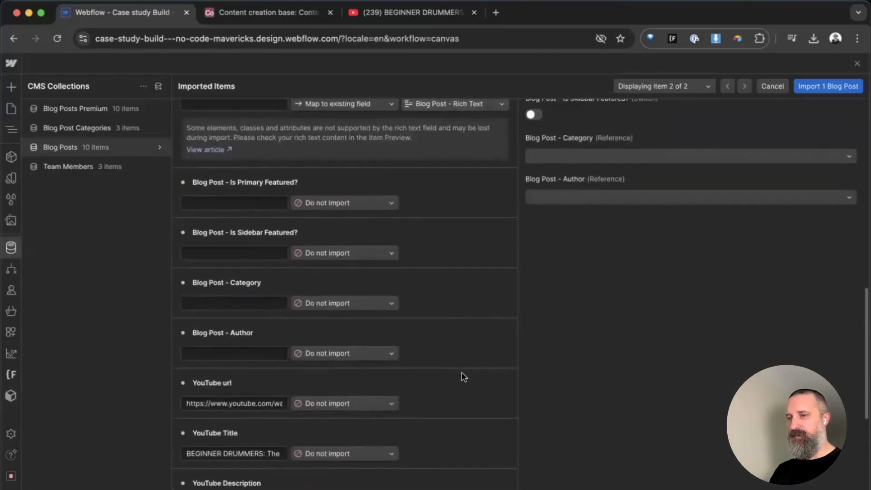
scroll(463, 376, down, 4)
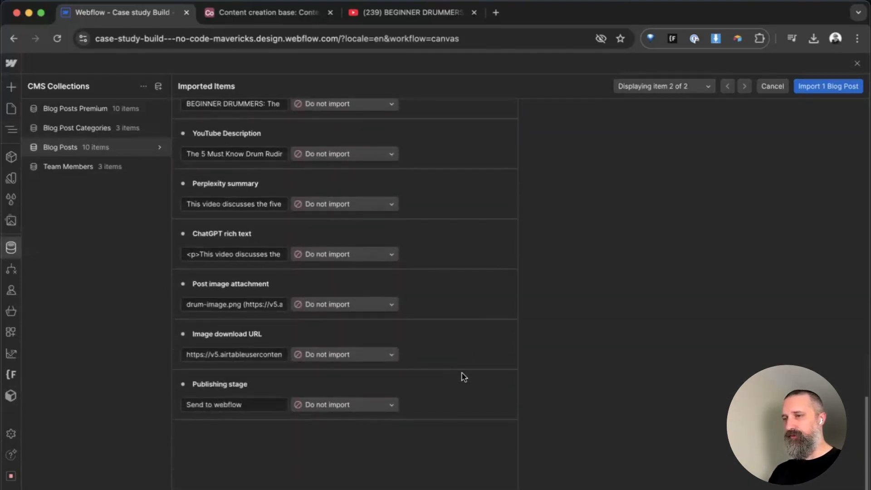
scroll(462, 373, up, 20)
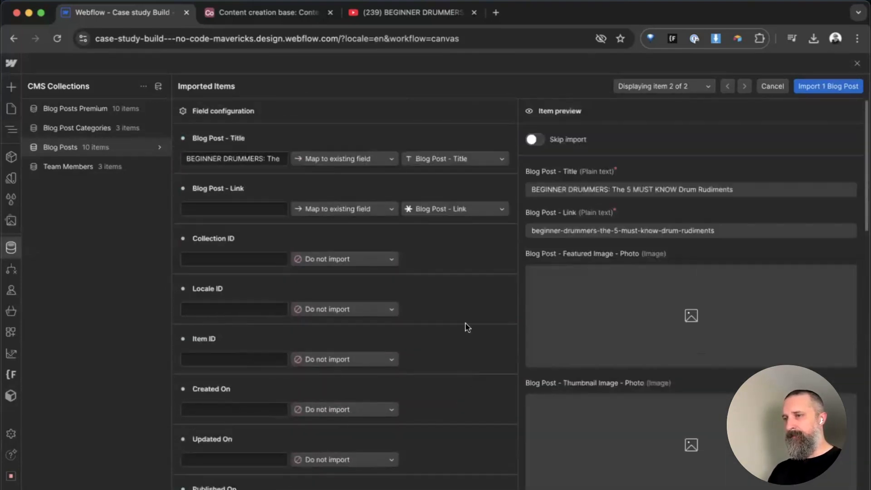
scroll(468, 327, down, 7)
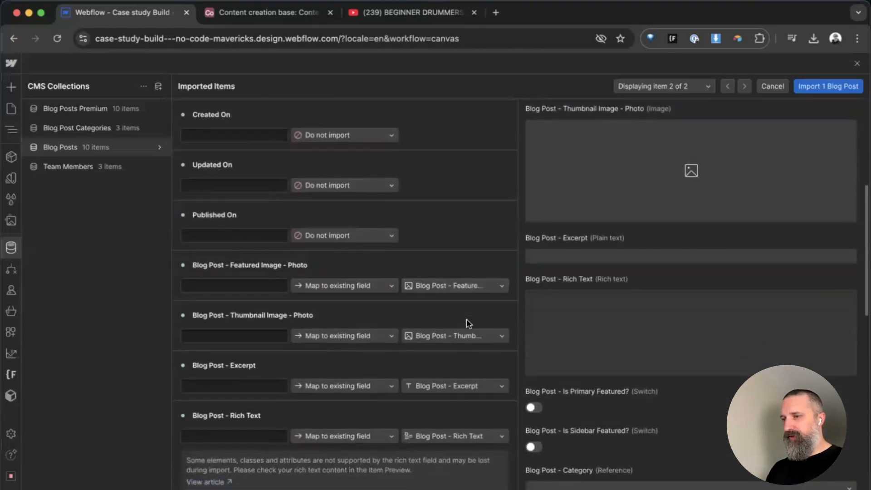
scroll(469, 324, down, 4)
scroll(469, 323, up, 5)
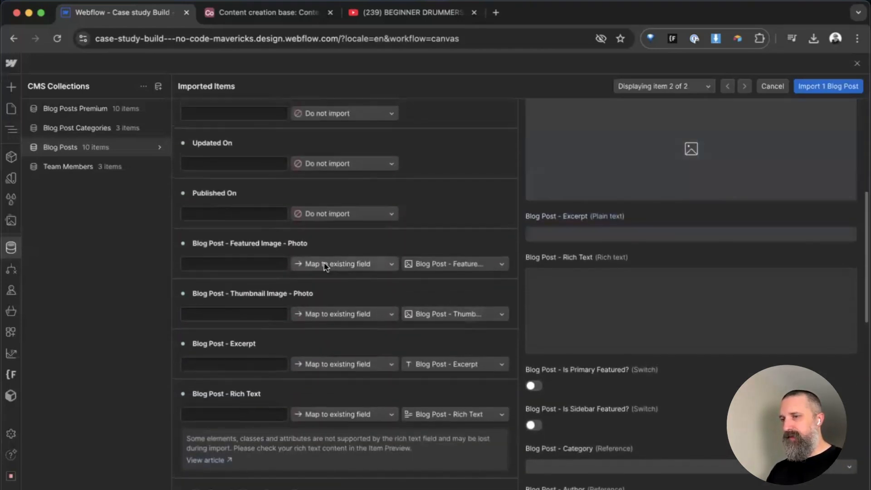
Set the empty Blog Post - Featured Image - Photo and Blog Post - Thumbnail Image - Photo columns to Do not import
click(343, 263)
click(342, 277)
click(341, 310)
click(340, 331)
Map the Image download URL column to the existing Blog Post - Featured Image - Photo field
scroll(438, 298, down, 7)
scroll(439, 298, down, 8)
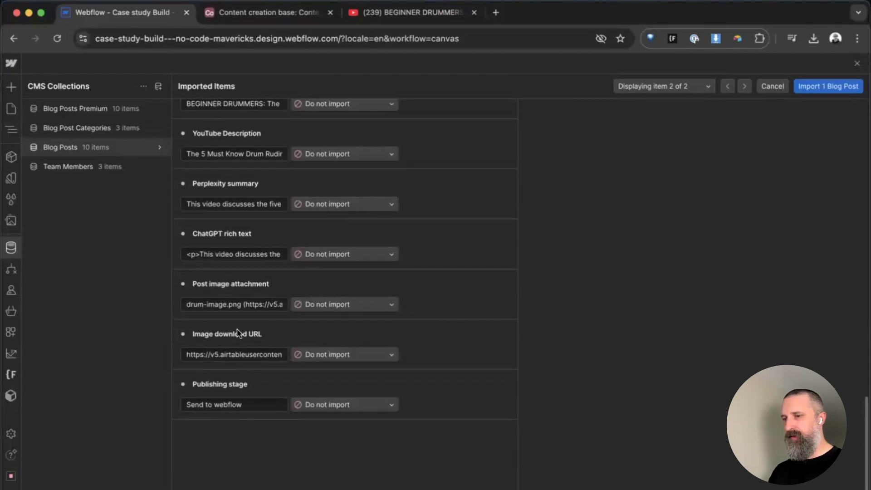
click(320, 355)
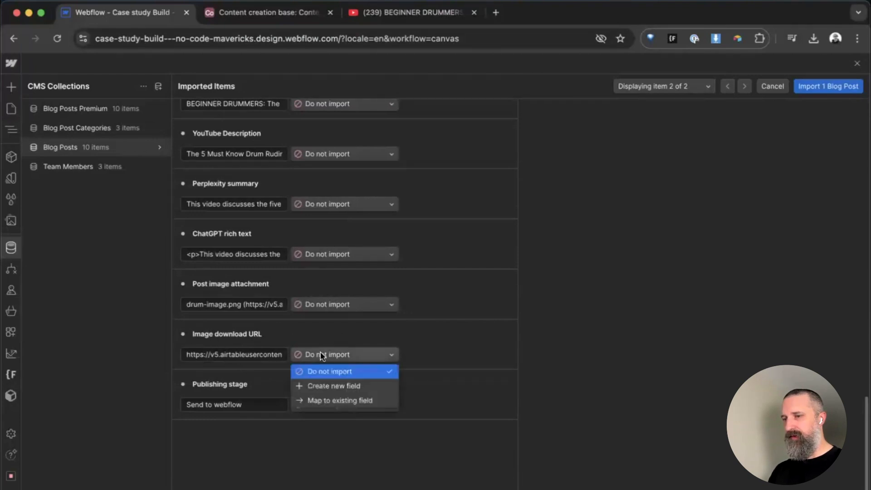
click(351, 401)
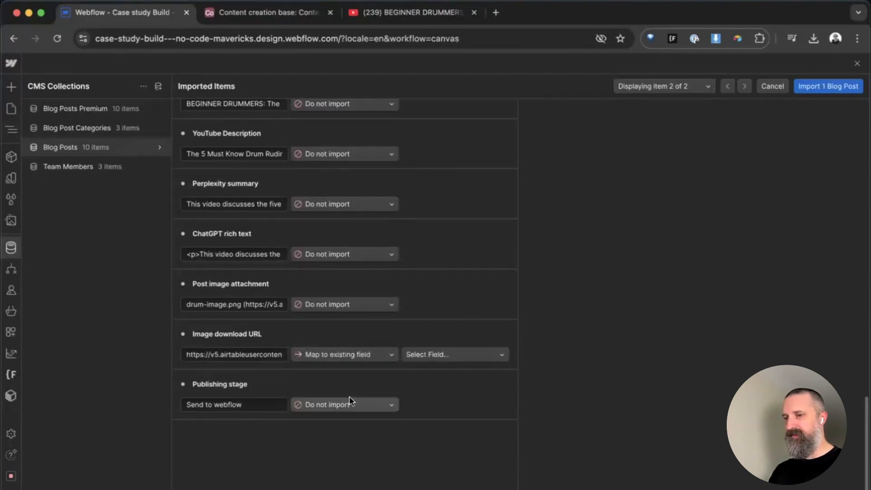
click(456, 357)
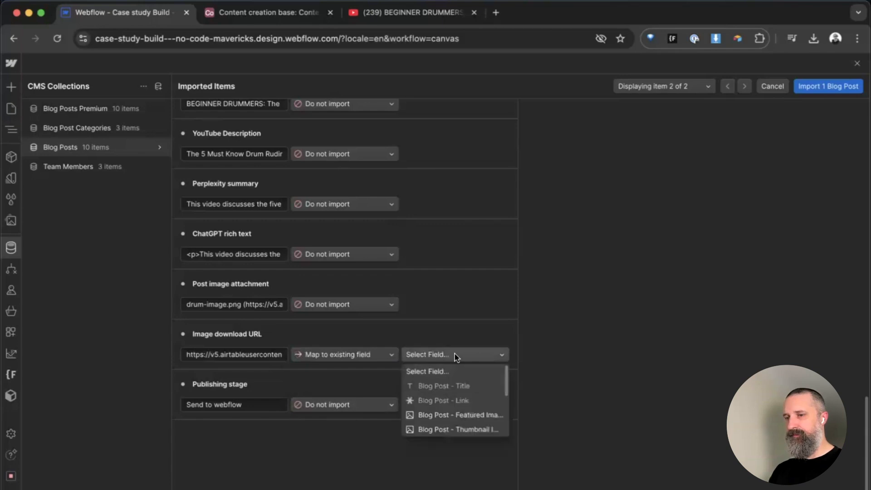
click(472, 417)
Review the remaining unmapped CSV columns, from Blog Post - Category and YouTube url through Publishing stage
scroll(452, 321, up, 7)
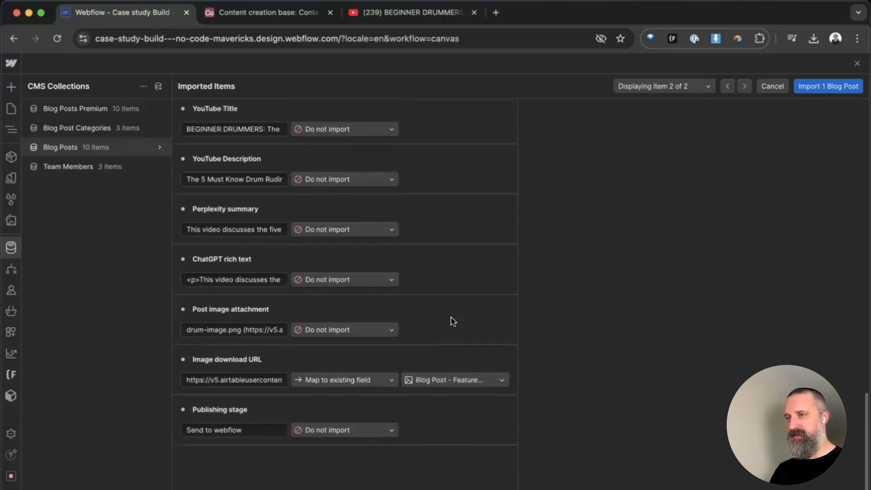
scroll(452, 321, down, 3)
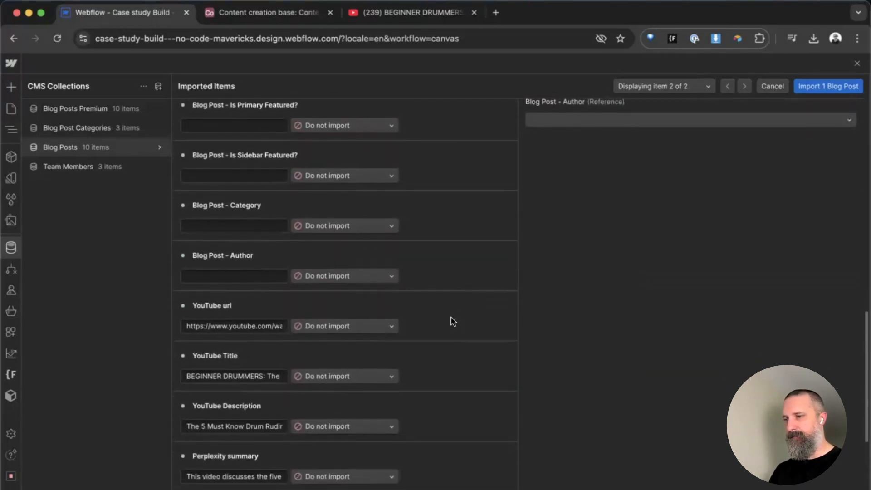
scroll(452, 321, down, 1)
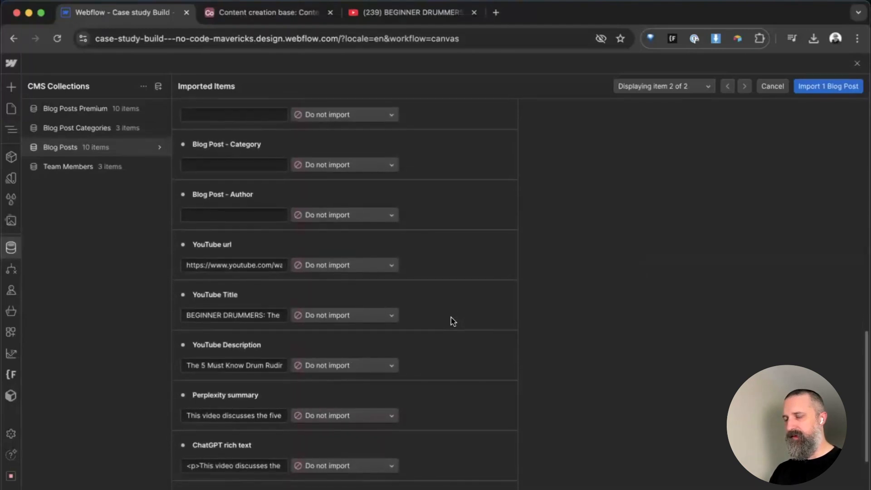
click(222, 219)
scroll(461, 214, down, 10)
scroll(461, 215, up, 5)
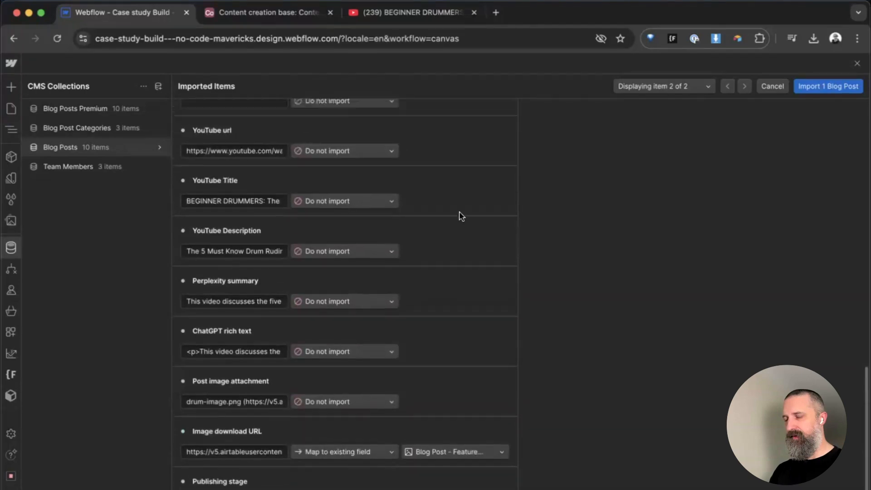
scroll(460, 216, up, 3)
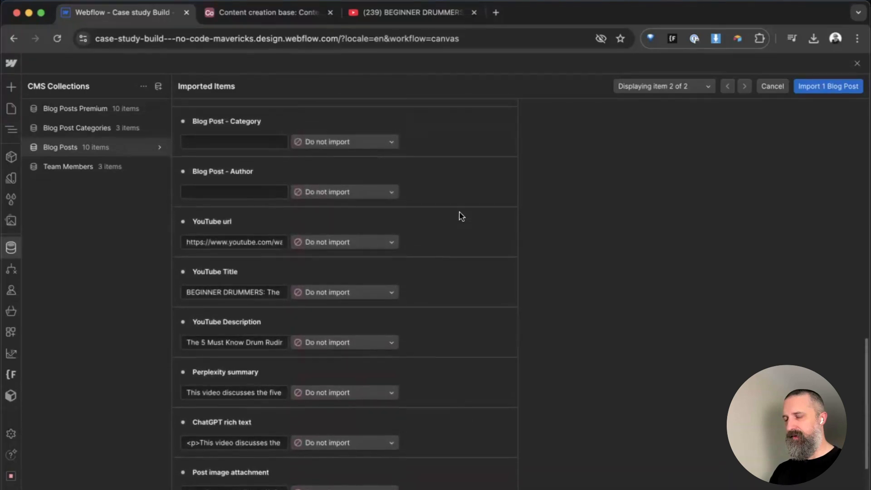
scroll(461, 215, down, 1)
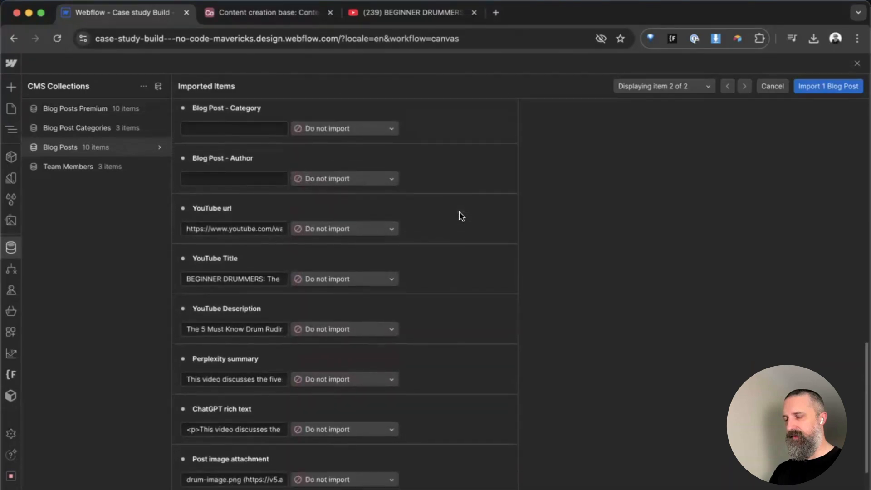
Cancel the CSV import and open the Blog Posts collection settings at its custom fields
click(766, 88)
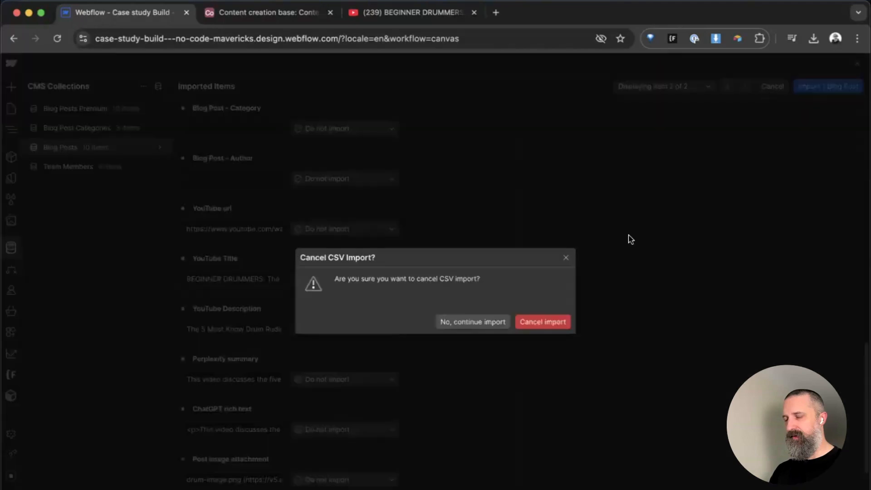
click(554, 326)
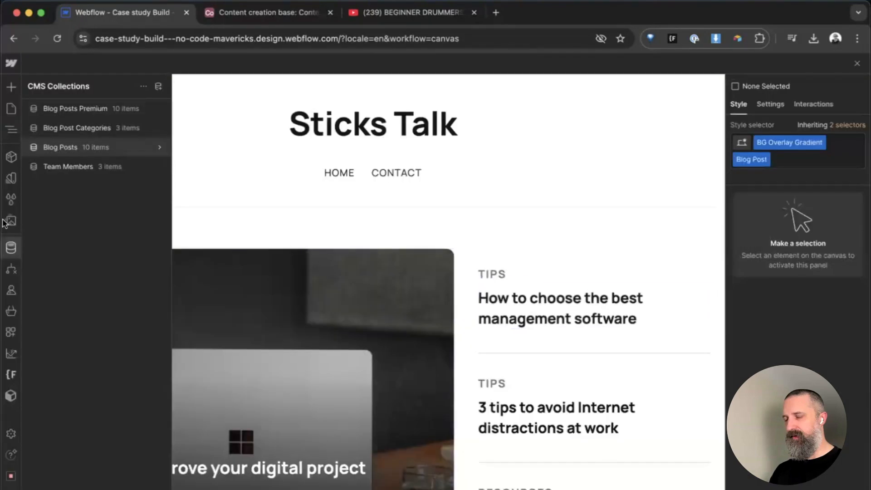
click(147, 150)
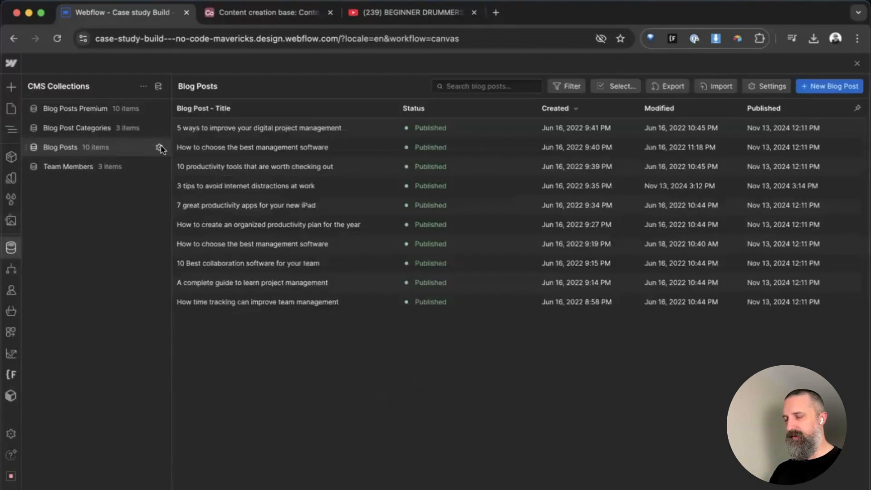
click(159, 147)
scroll(284, 272, down, 2)
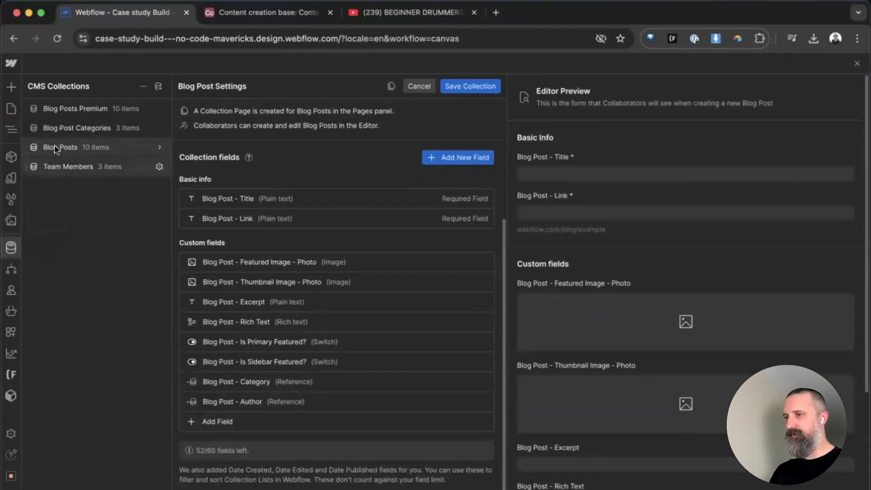
Add a Video link field labelled YouTube URL to the Blog Posts collection
click(205, 422)
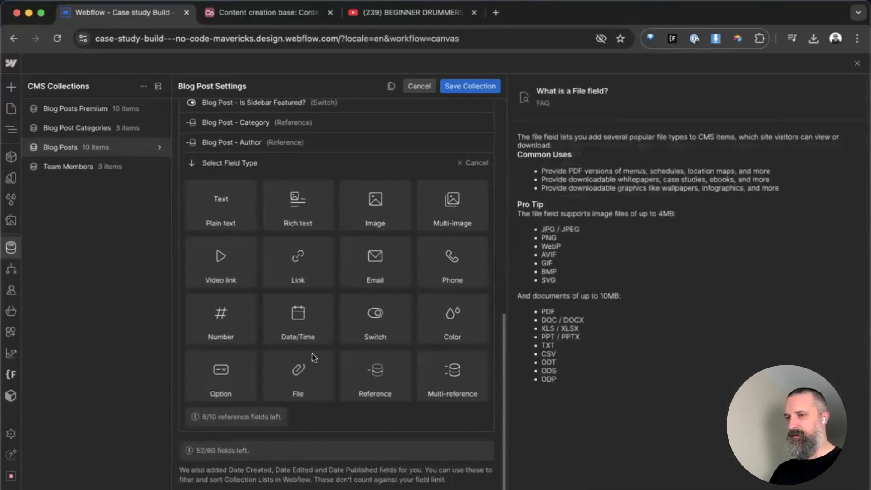
click(208, 265)
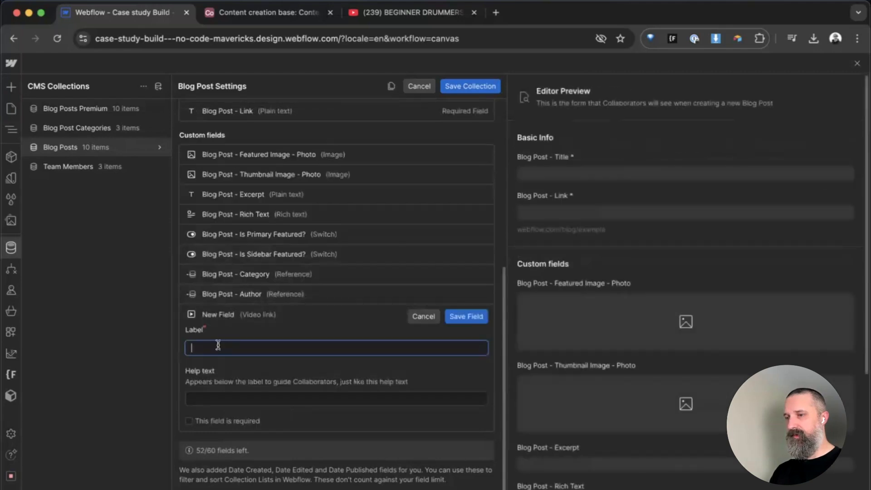
text(YouTu)
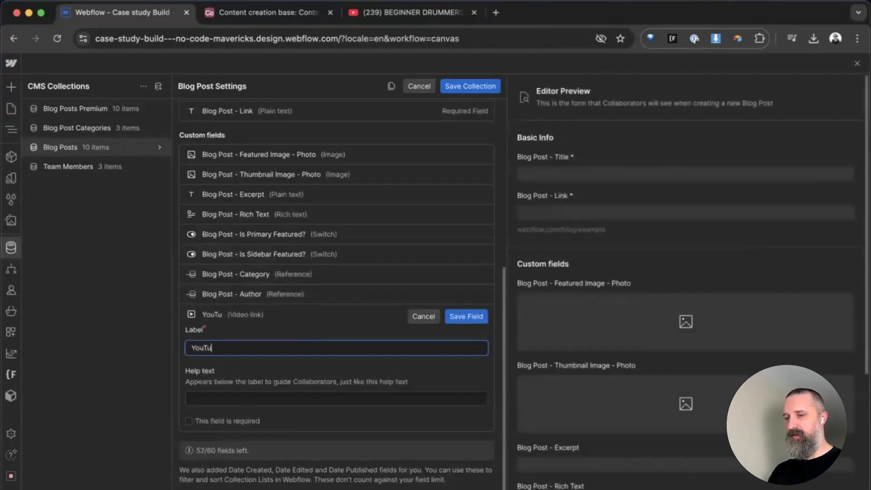
text(be URL)
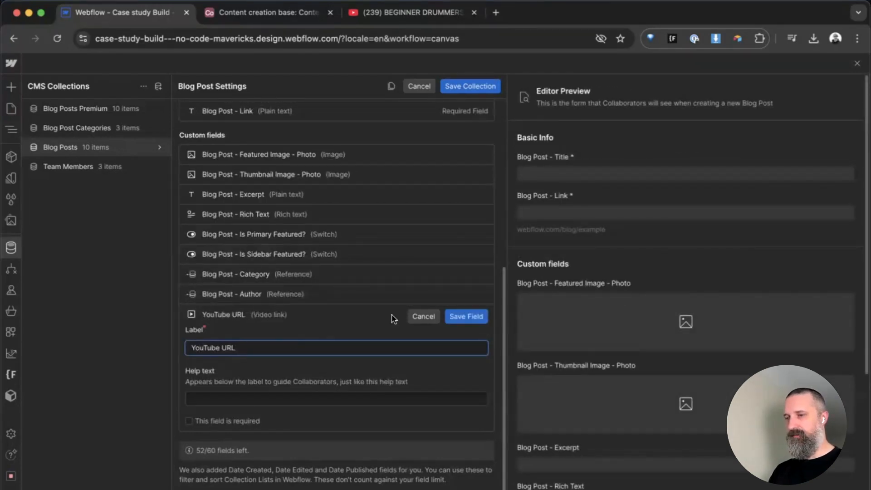
click(463, 315)
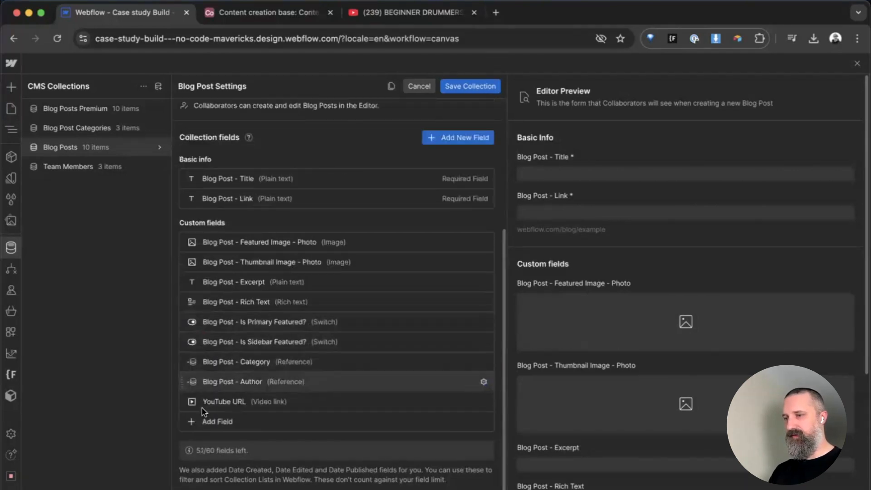
Move the YouTube URL field directly below Blog Post - Thumbnail Image - Photo and save the collection
drag(182, 405, 184, 279)
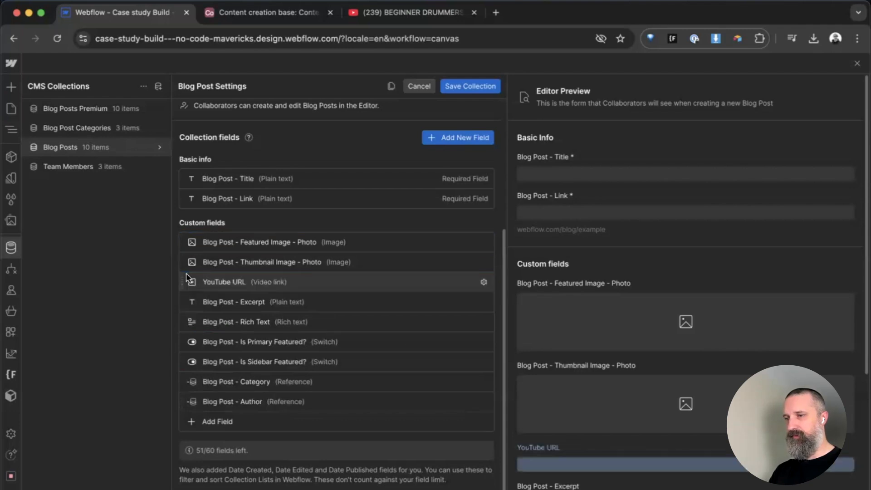
scroll(408, 254, up, 5)
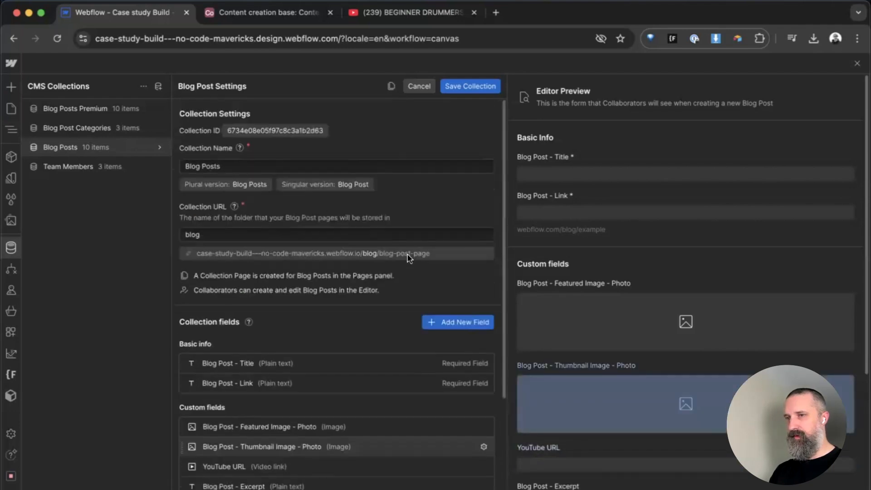
click(480, 87)
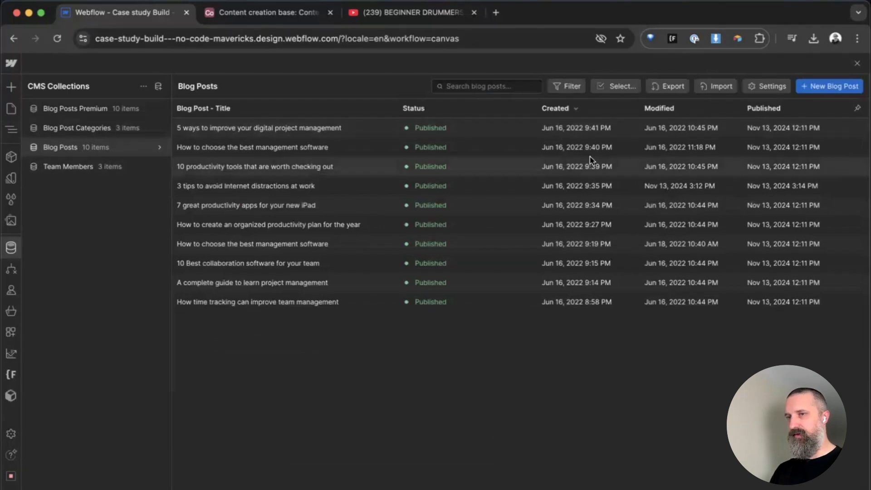
Upload Content staging-Send to webflow.csv to Blog Posts again, treating the first row as the header
click(719, 87)
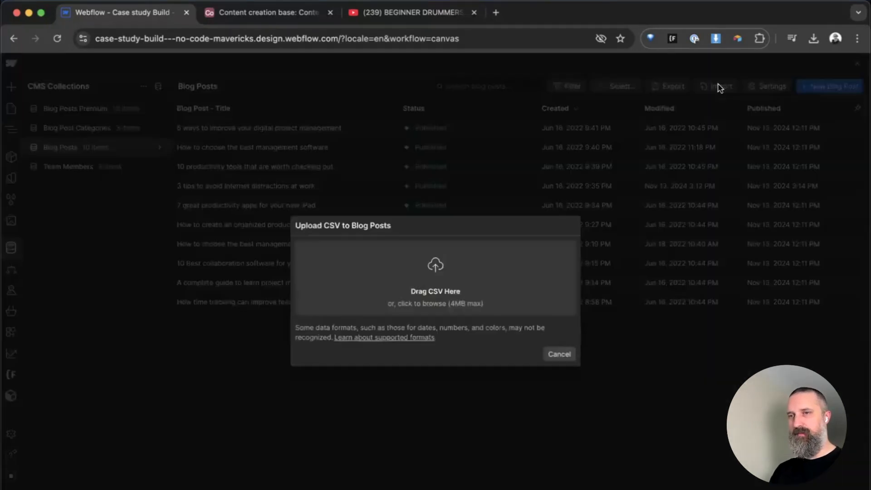
click(573, 474)
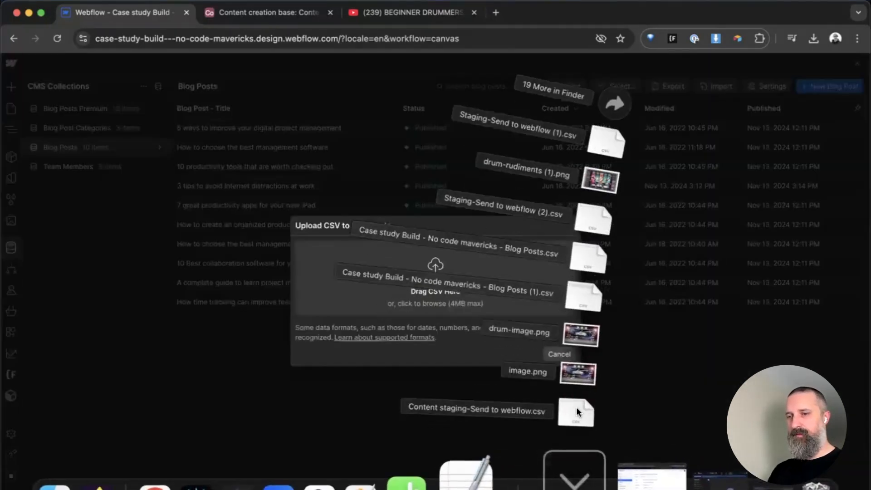
drag(592, 410, 393, 285)
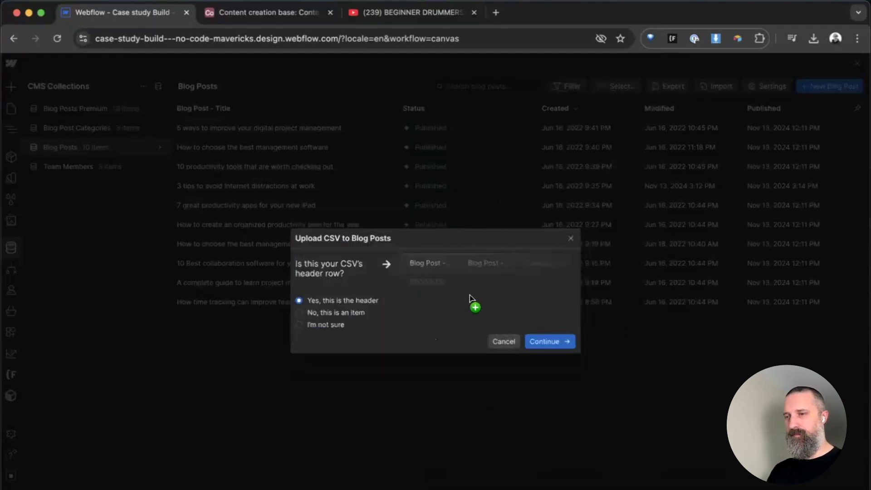
click(529, 336)
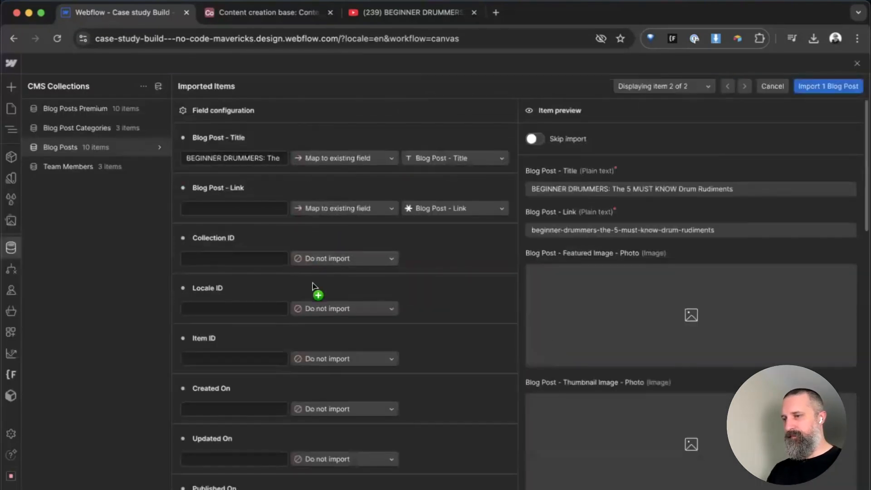
Exclude the empty Blog Post - Featured Image - Photo and Thumbnail Image - Photo columns from the new import
scroll(314, 287, down, 7)
click(338, 254)
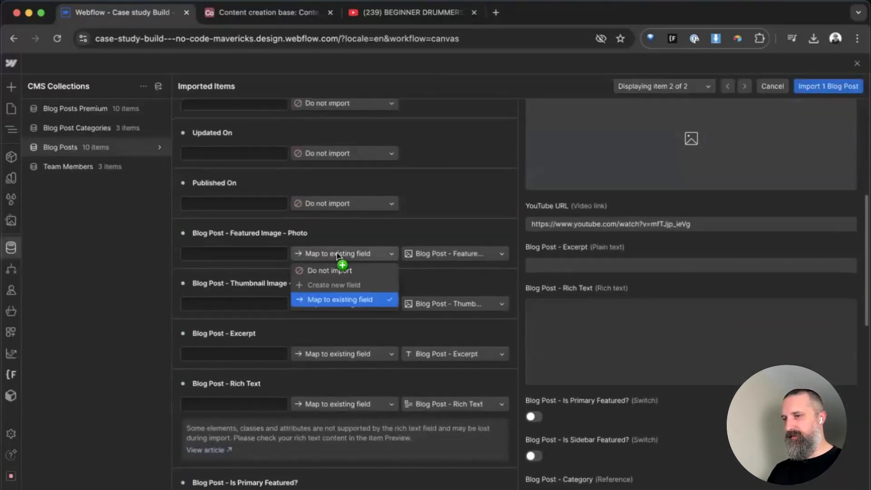
click(339, 270)
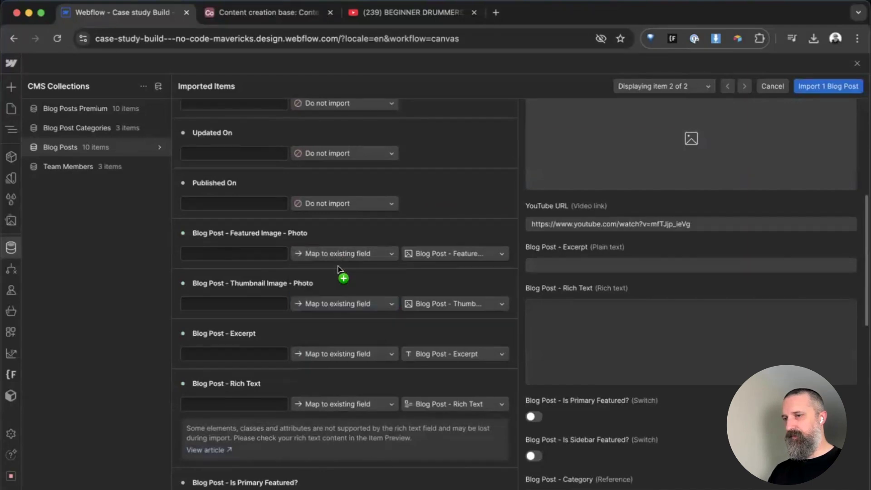
click(335, 304)
click(334, 321)
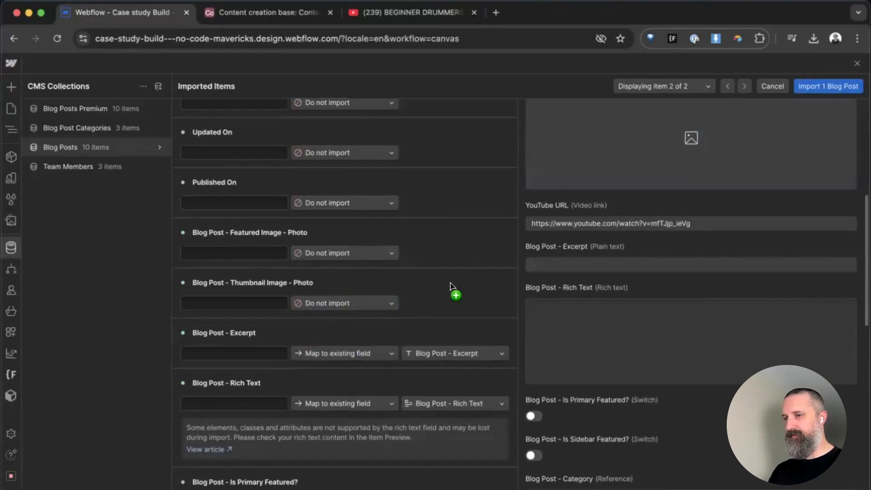
Exclude the empty Blog Post - Rich Text column and map ChatGPT rich text to the existing Blog Post - Rich Text field
scroll(454, 287, down, 15)
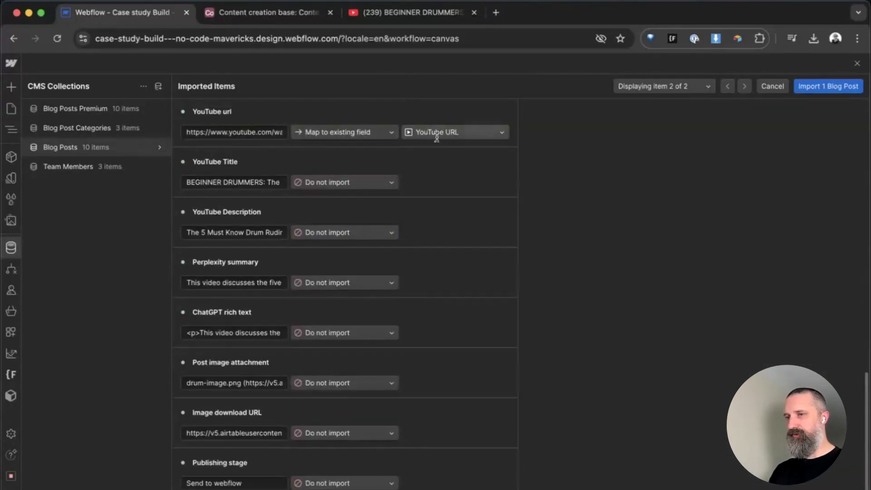
scroll(452, 321, down, 1)
scroll(452, 321, down, 4)
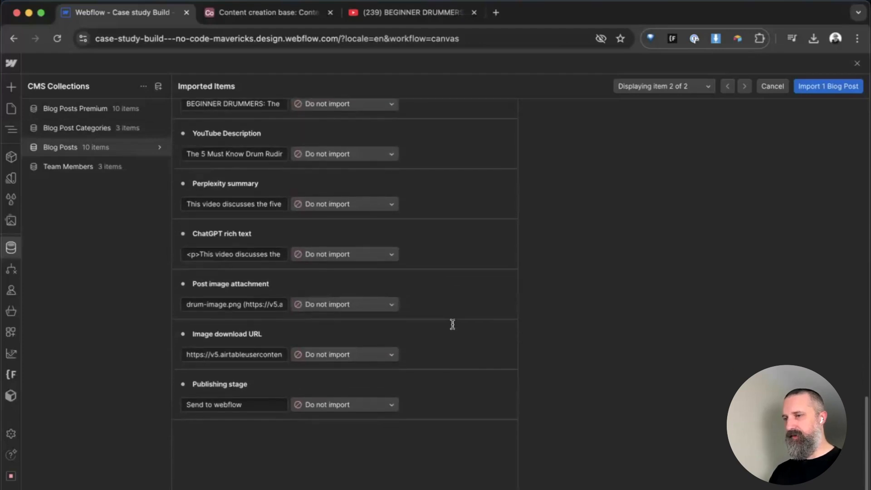
scroll(343, 246, up, 20)
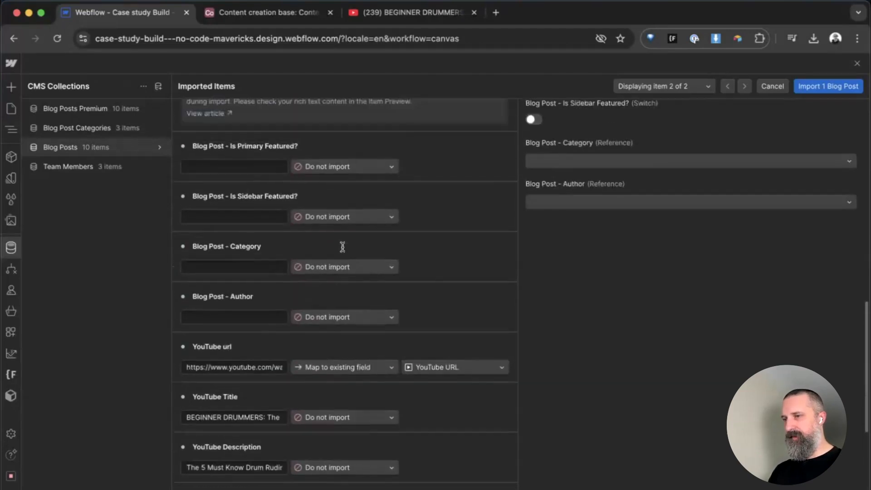
scroll(343, 247, down, 17)
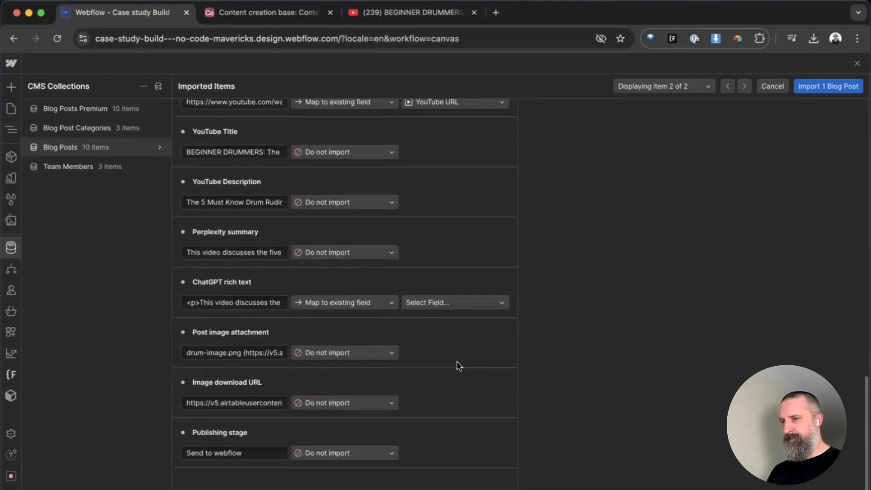
scroll(444, 333, up, 7)
scroll(444, 333, down, 2)
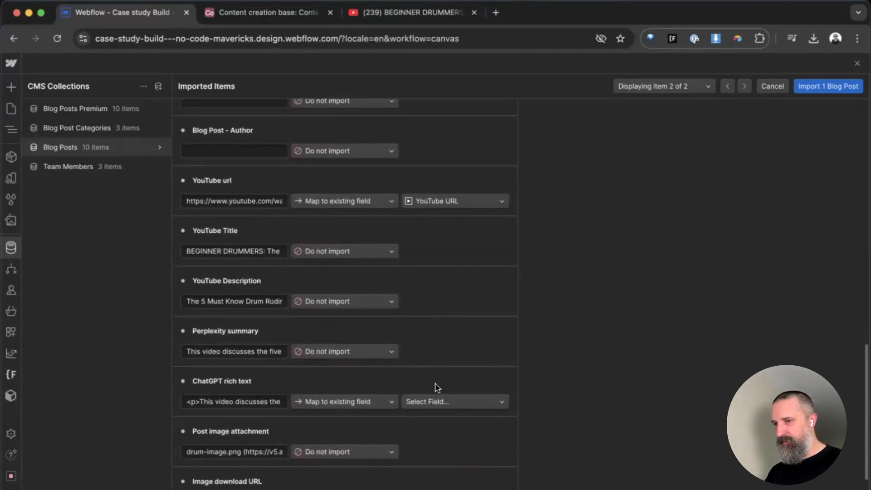
click(436, 403)
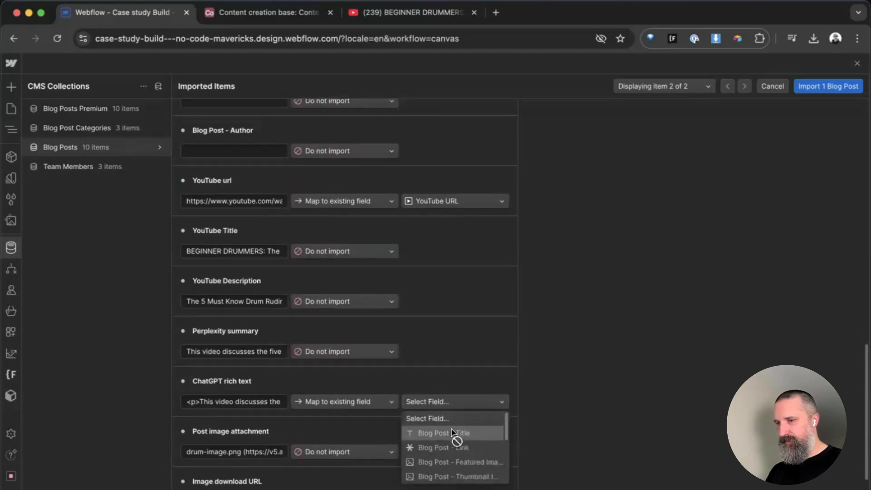
scroll(455, 447, down, 5)
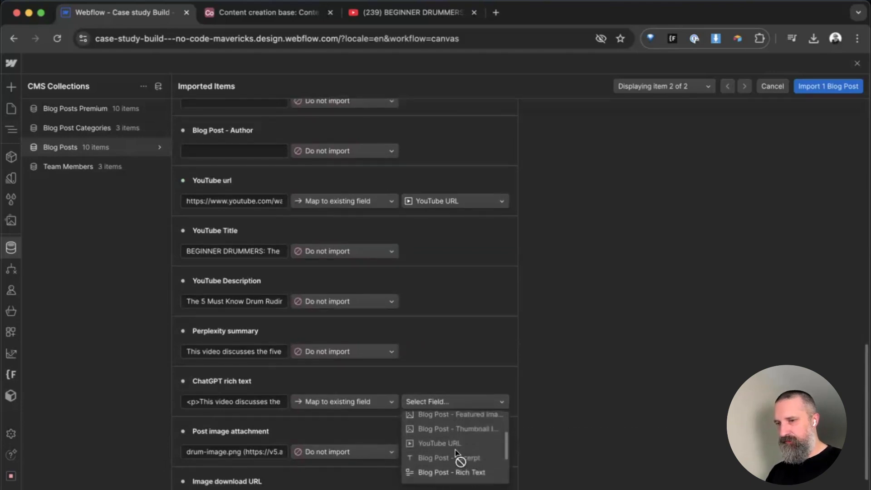
click(455, 450)
Map the Image download URL column to the existing Blog Post - Featured Image - Photo field
scroll(667, 313, up, 1)
scroll(669, 320, up, 10)
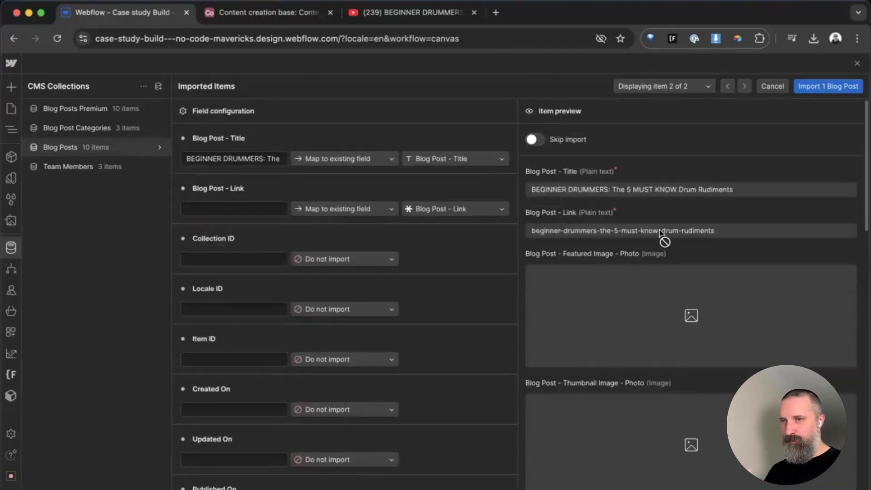
scroll(653, 336, down, 3)
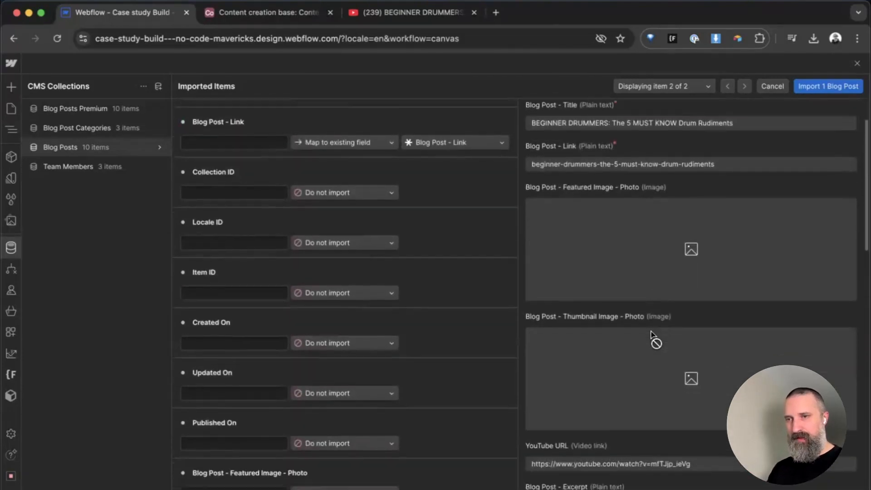
scroll(651, 334, down, 1)
scroll(639, 233, up, 2)
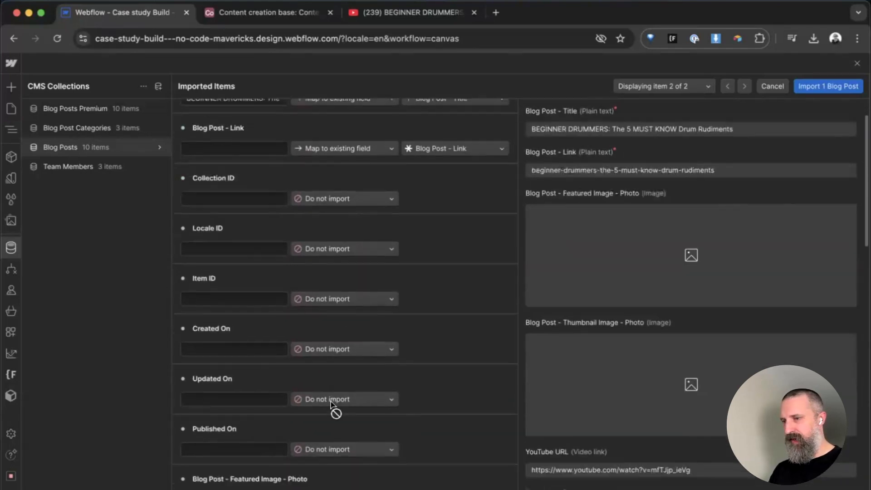
scroll(333, 407, down, 12)
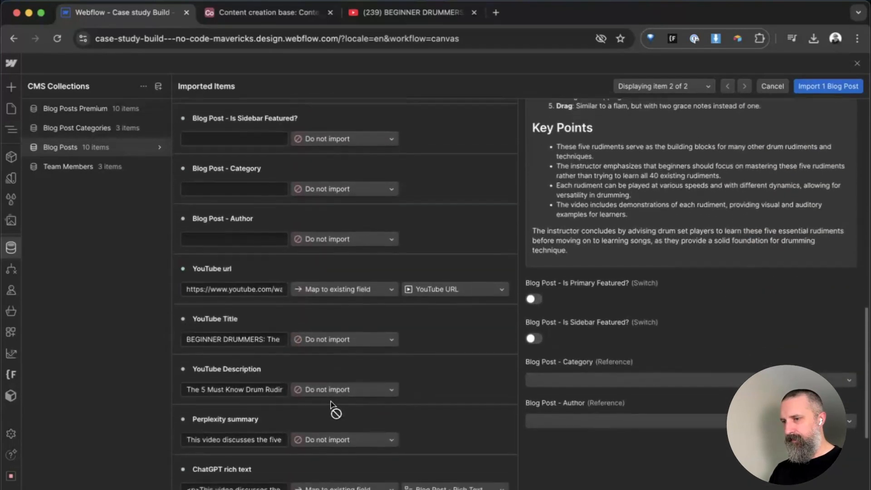
scroll(333, 407, down, 5)
click(313, 392)
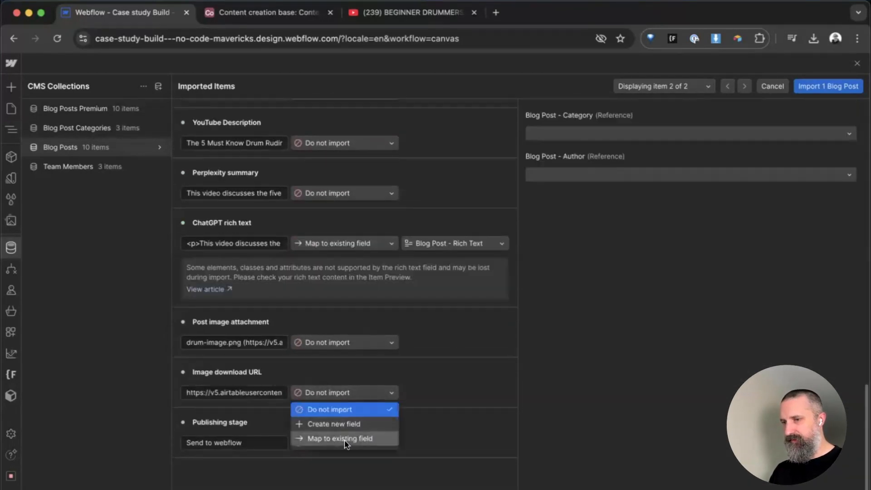
click(347, 439)
click(451, 393)
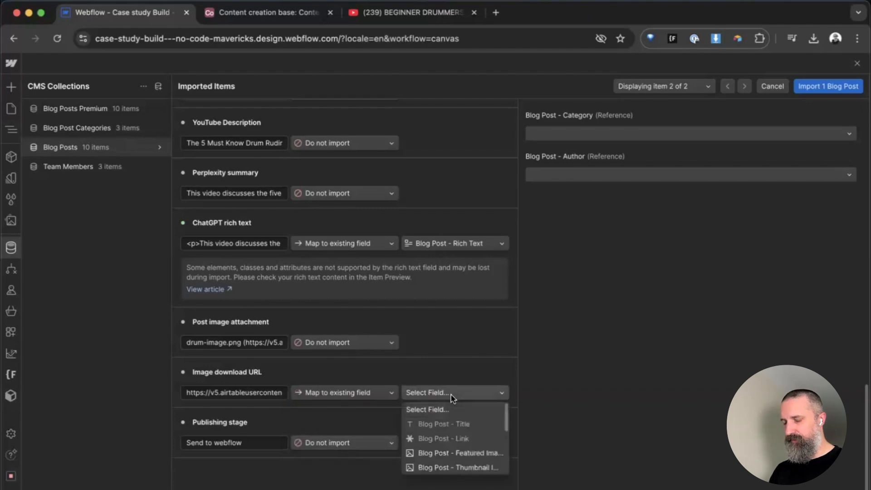
click(463, 453)
Review the item preview's featured image, YouTube URL, rich text and reference fields, along with the remaining column mappings
scroll(599, 305, up, 3)
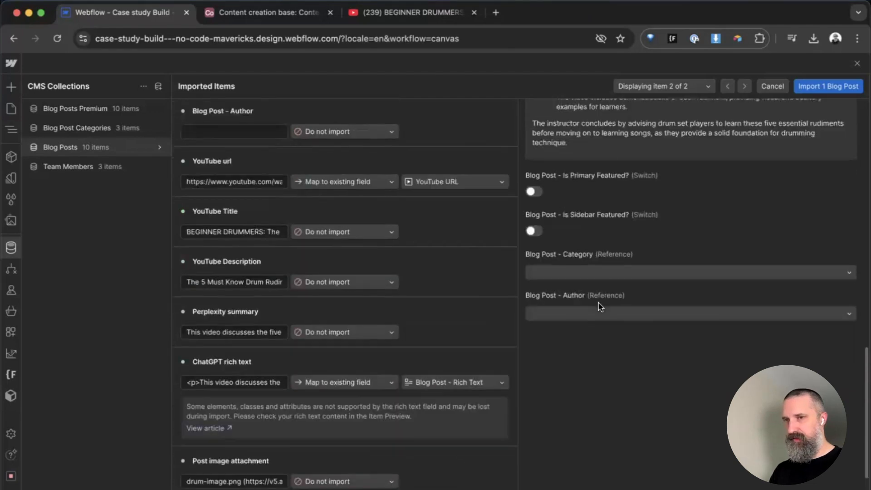
scroll(600, 307, up, 10)
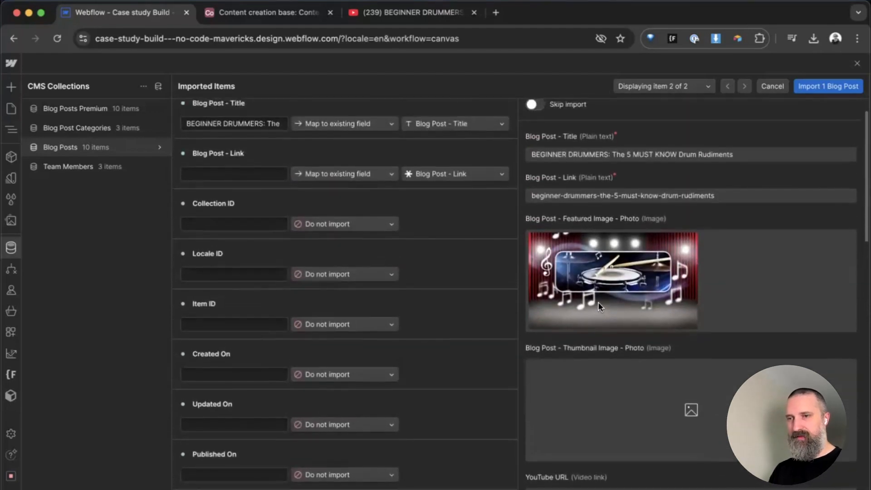
scroll(599, 306, down, 4)
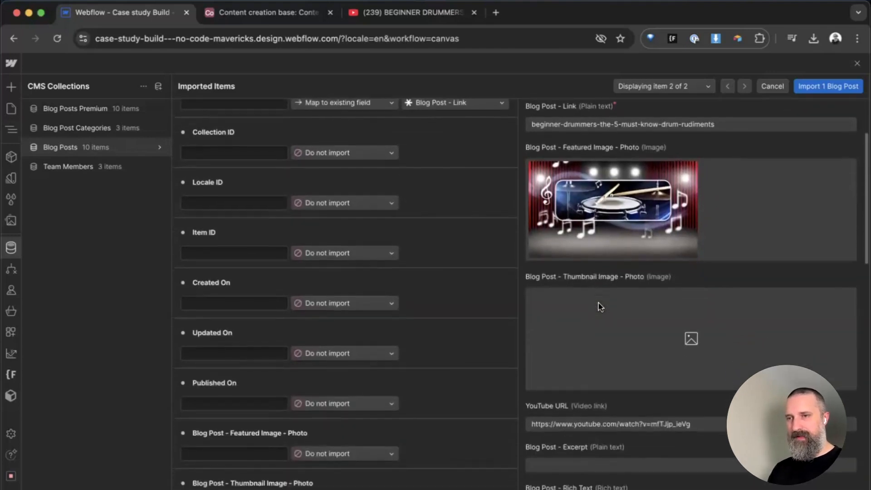
scroll(601, 308, down, 1)
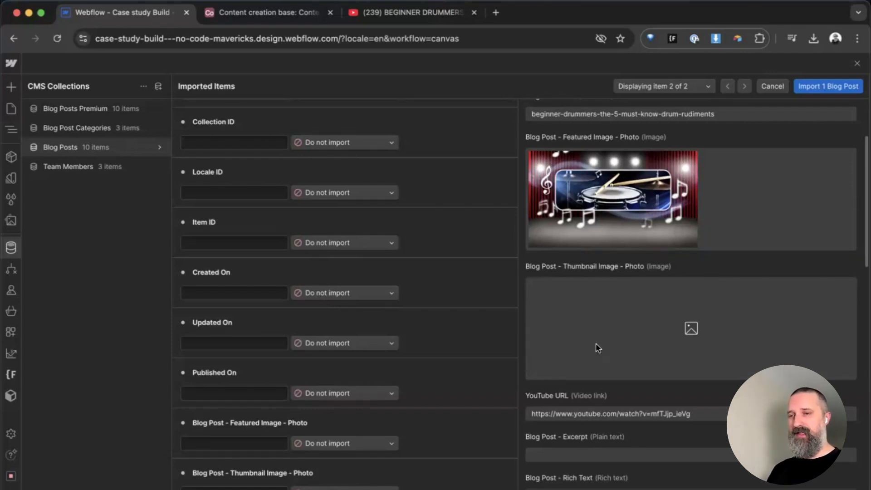
scroll(598, 348, down, 5)
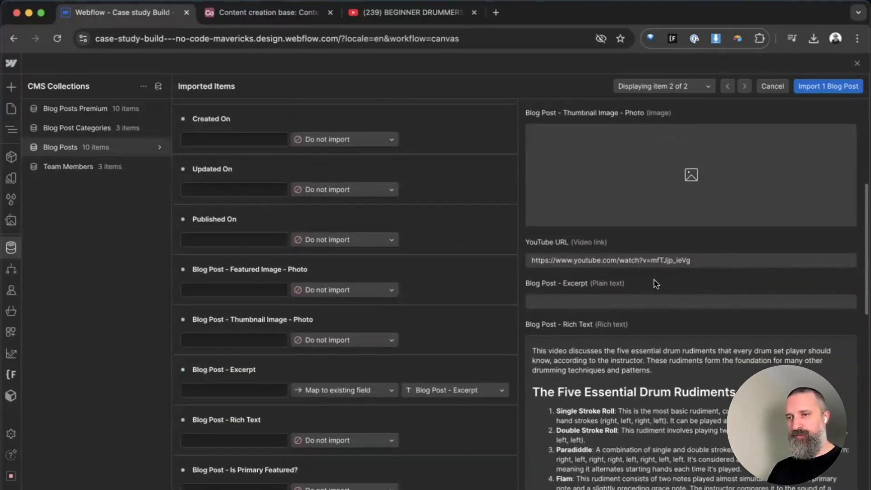
scroll(656, 283, down, 5)
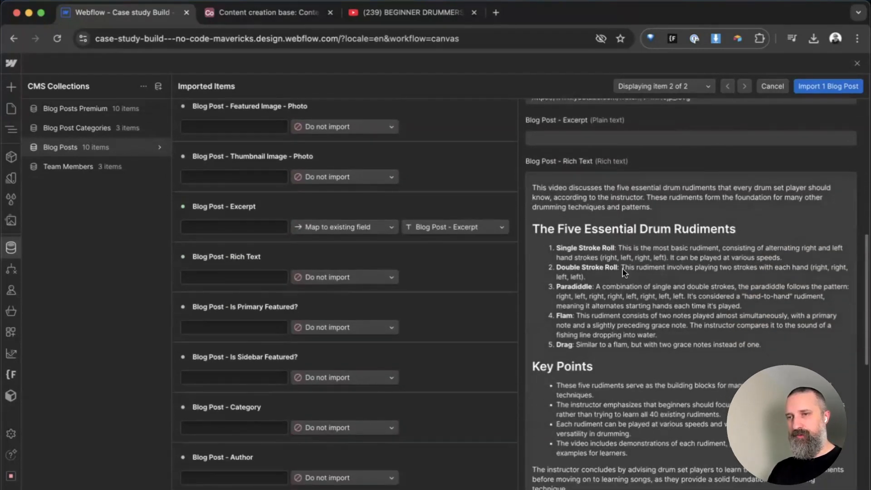
scroll(623, 269, down, 10)
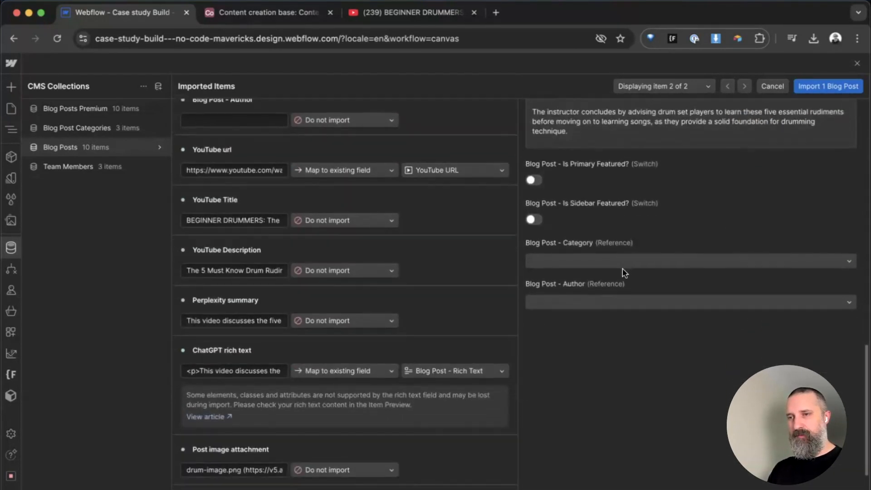
scroll(623, 235, down, 3)
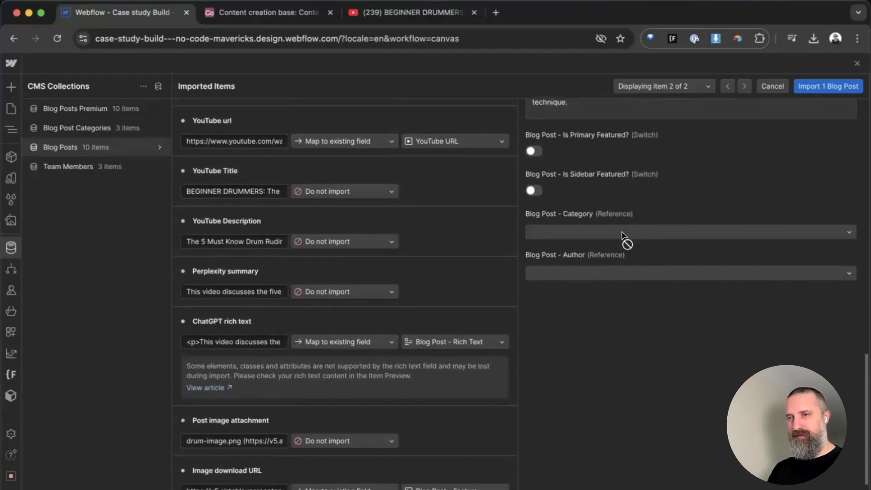
scroll(623, 236, down, 2)
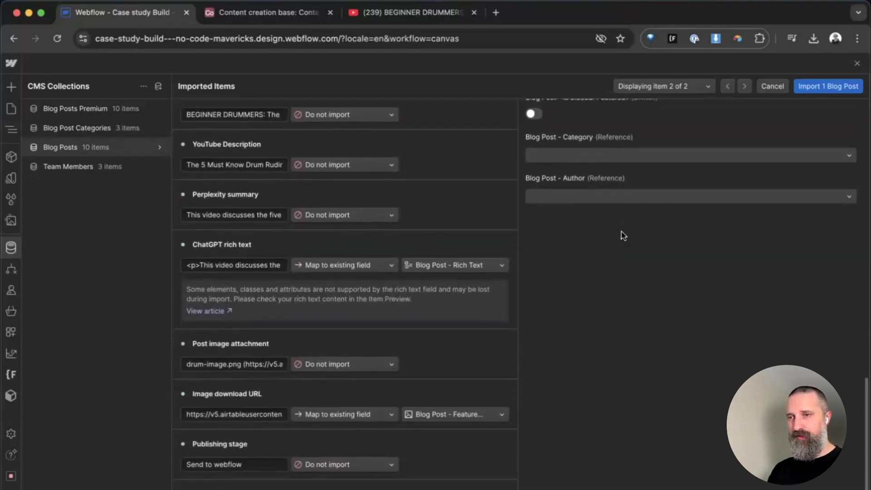
scroll(623, 235, down, 3)
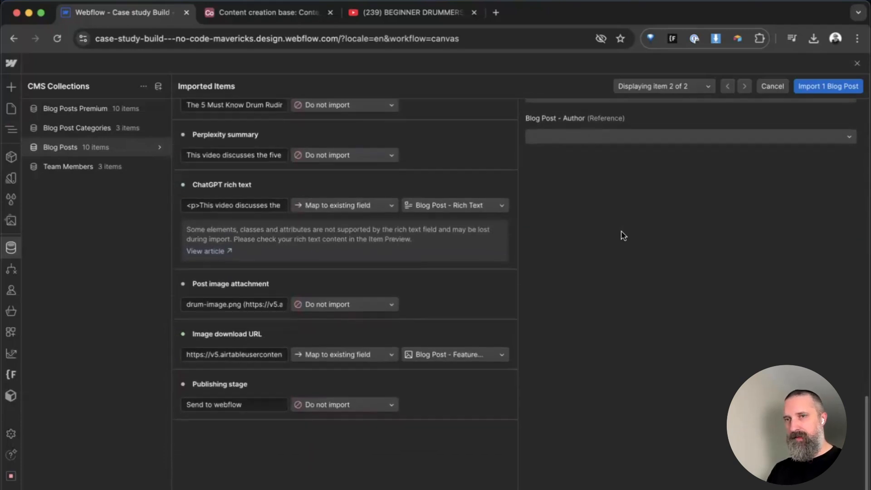
Import the blog post with a content backup created first, and close the import summary
click(823, 85)
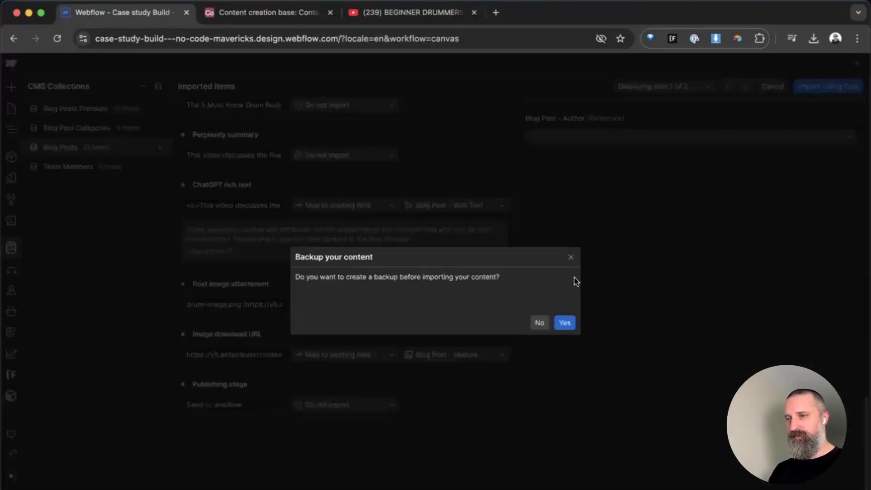
click(565, 324)
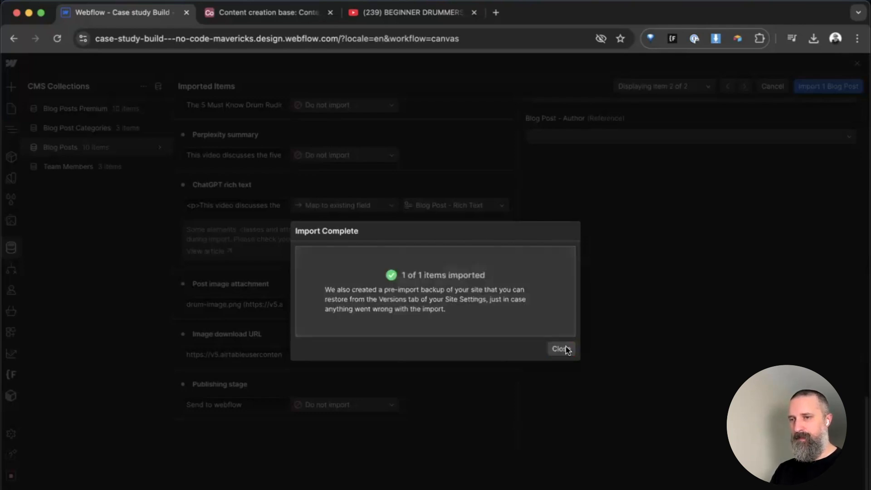
click(562, 349)
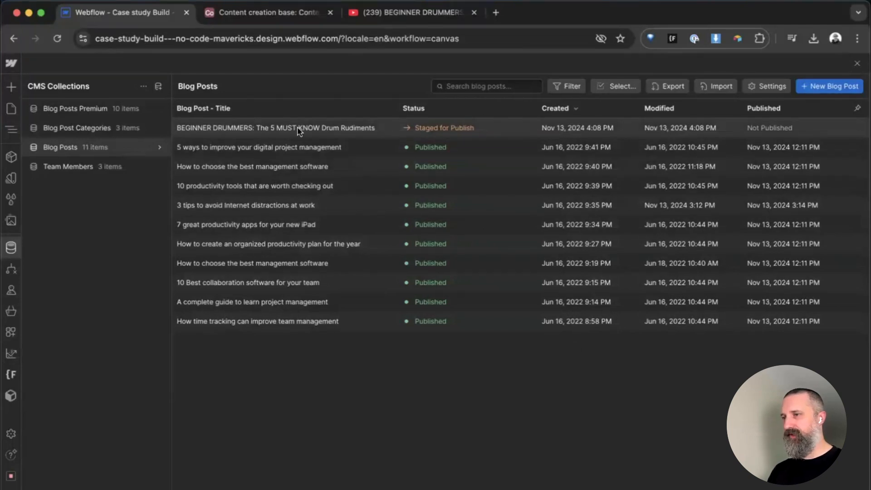
Leave the CMS collections and open the Blog Posts Template page in the designer
click(11, 109)
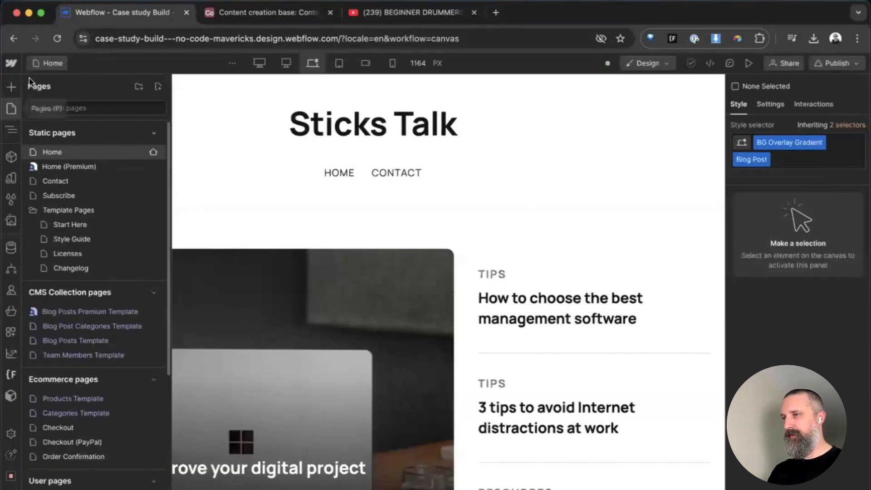
click(45, 65)
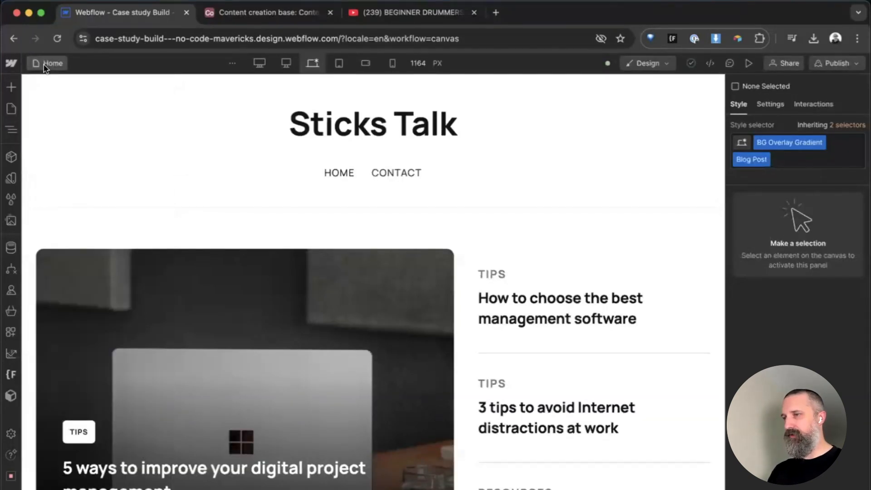
click(46, 66)
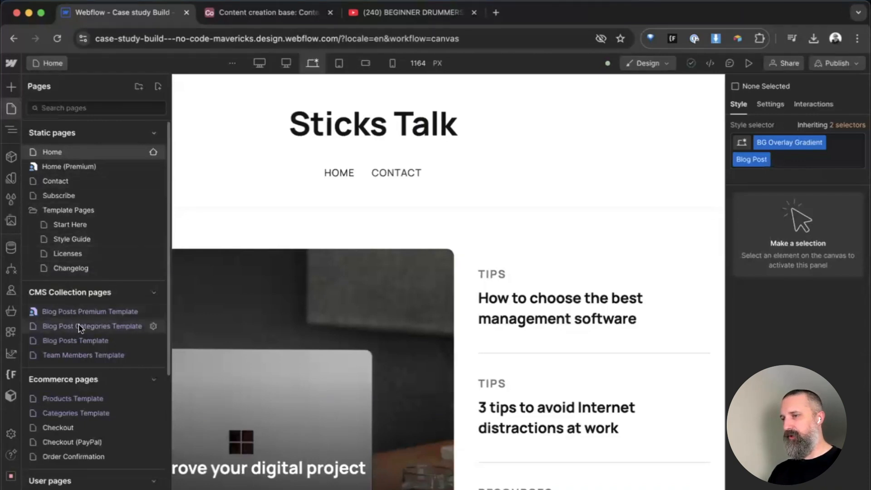
click(83, 340)
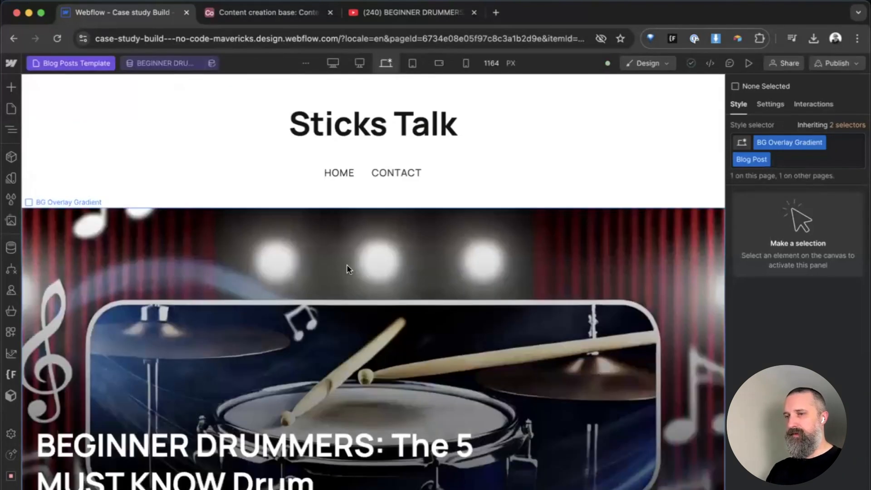
Inspect the data connections of the two empty text blocks beside the clock icon under the post title
click(251, 127)
scroll(579, 244, down, 7)
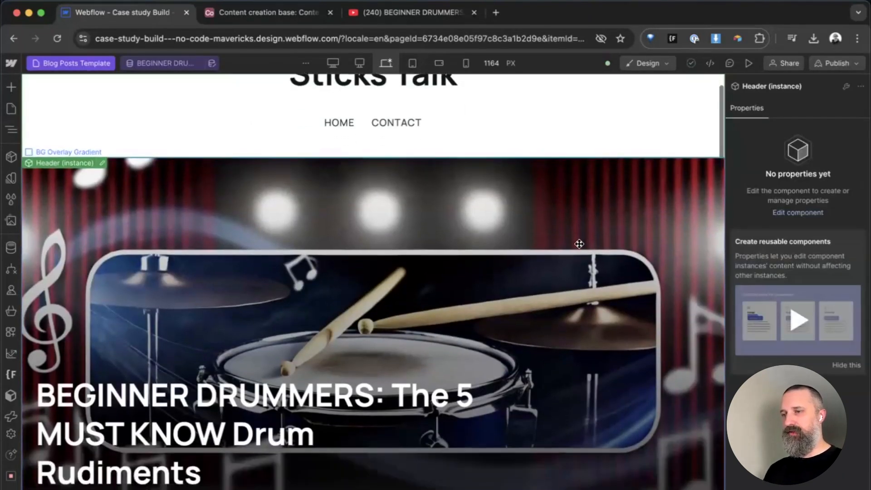
scroll(580, 244, down, 2)
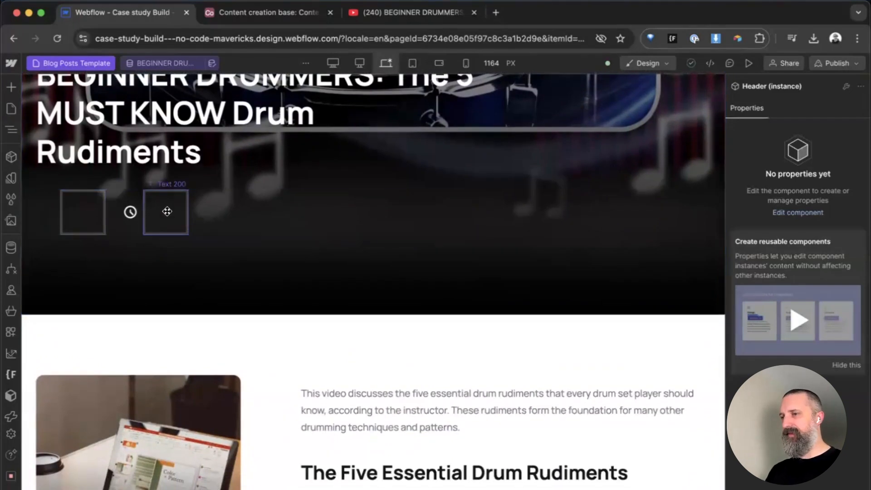
click(167, 212)
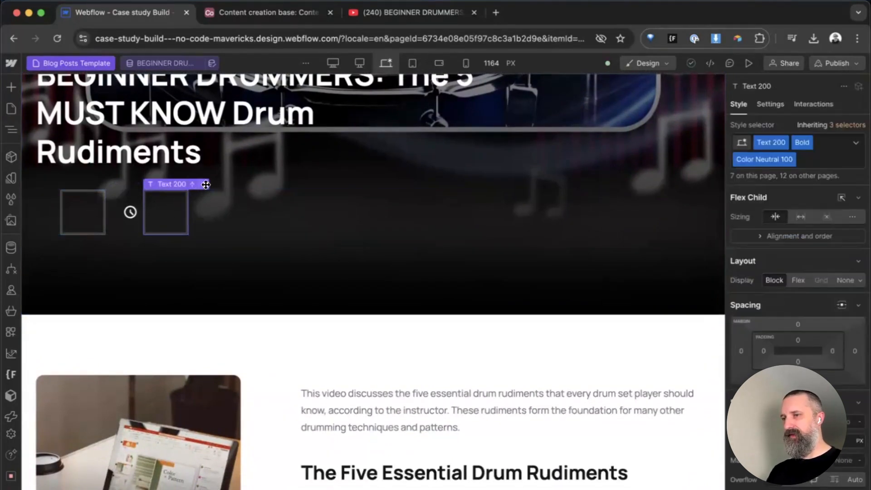
click(206, 184)
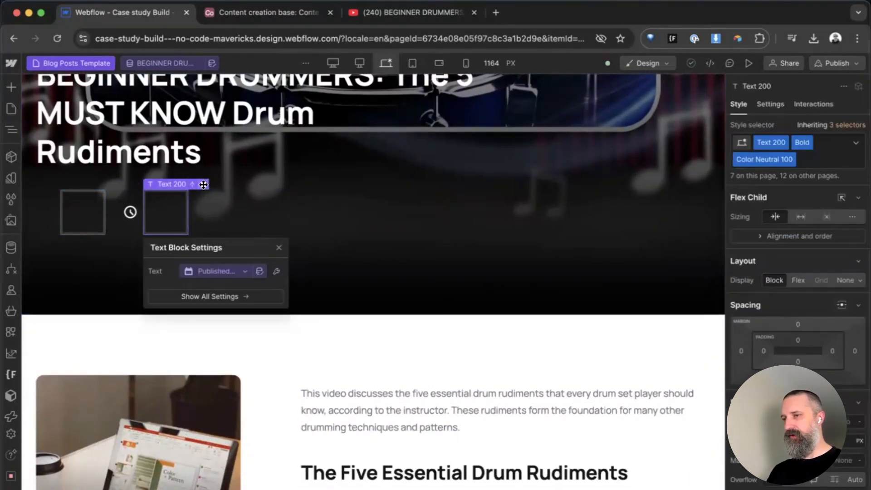
click(249, 271)
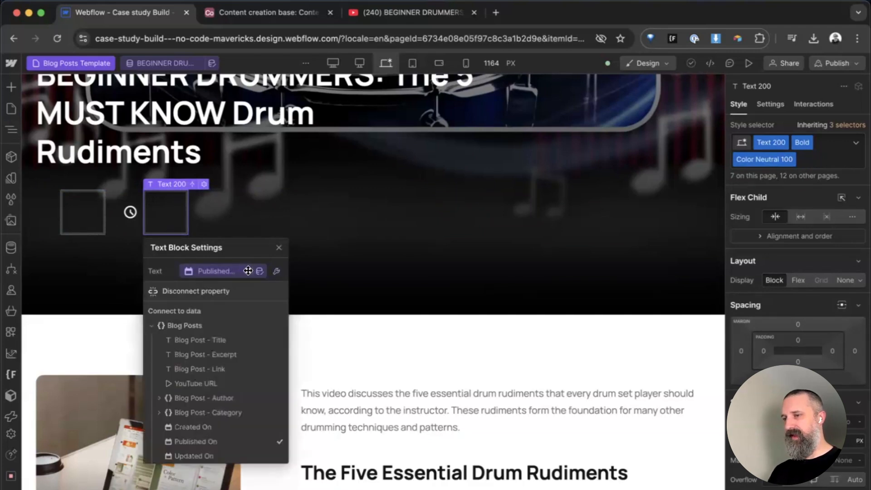
click(336, 259)
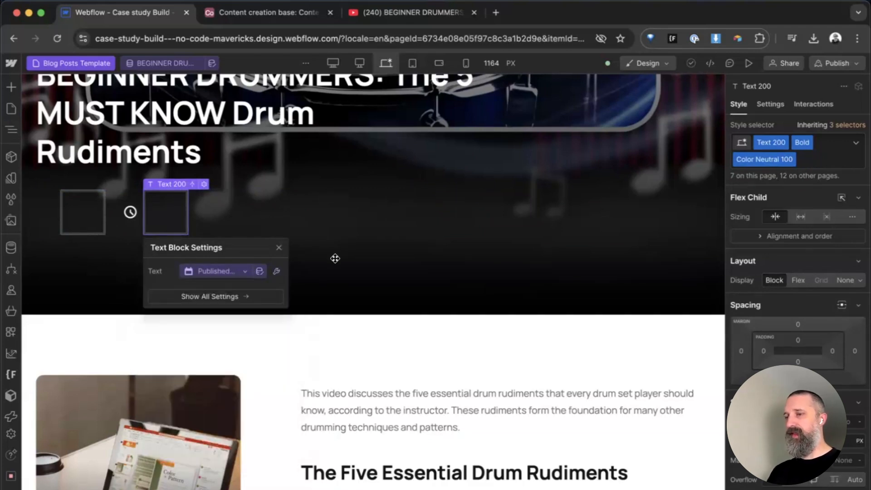
click(335, 259)
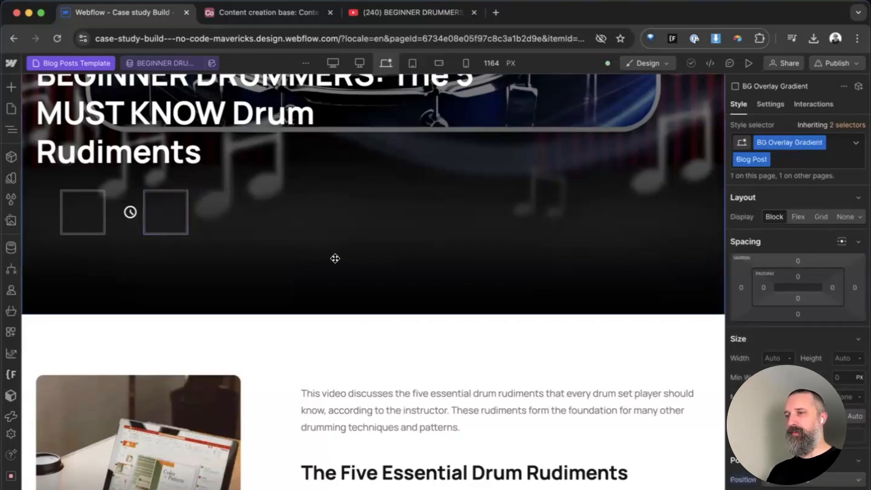
click(85, 206)
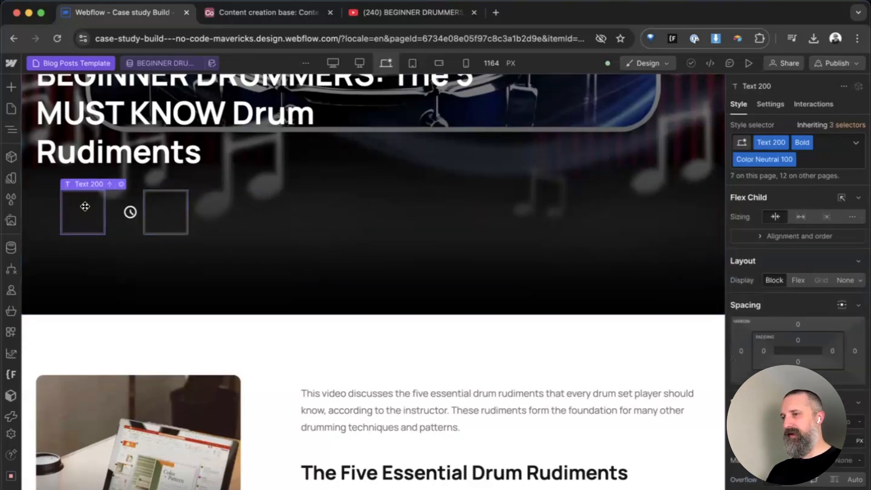
click(120, 184)
click(286, 267)
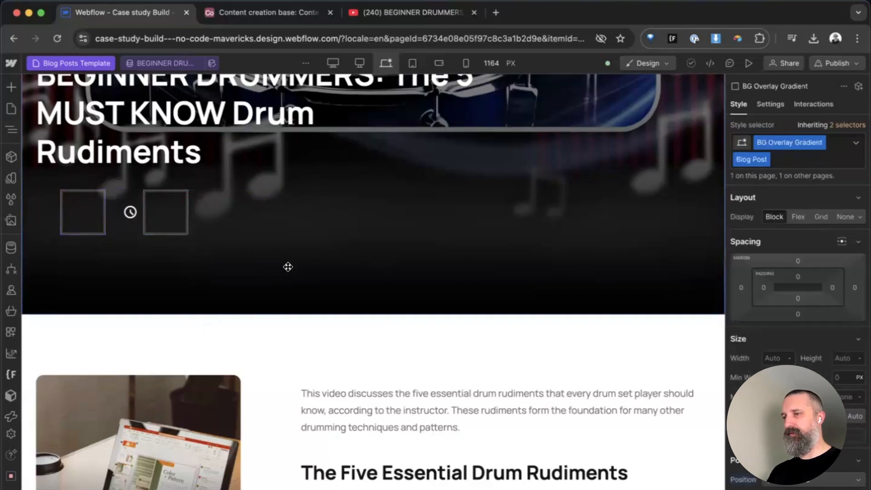
Read through the imported post's rich text body, from its introduction to the closing paragraph after Key Points
scroll(314, 268, down, 6)
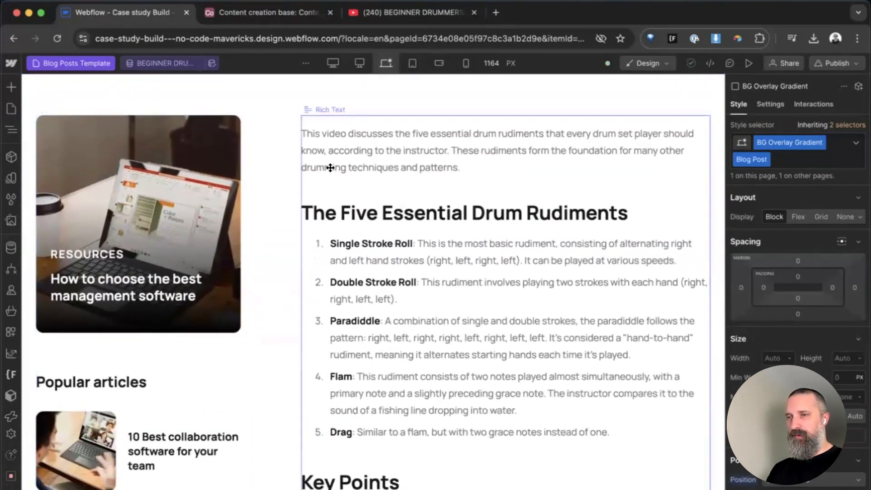
scroll(330, 168, down, 8)
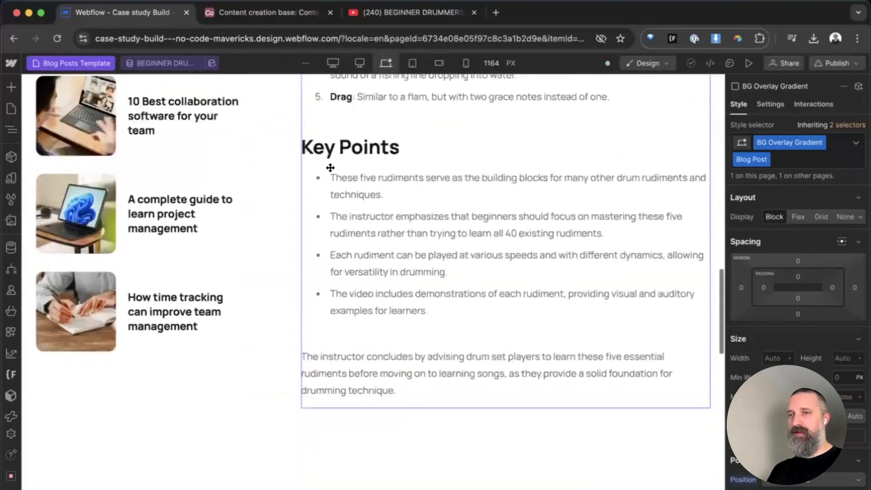
scroll(331, 168, up, 9)
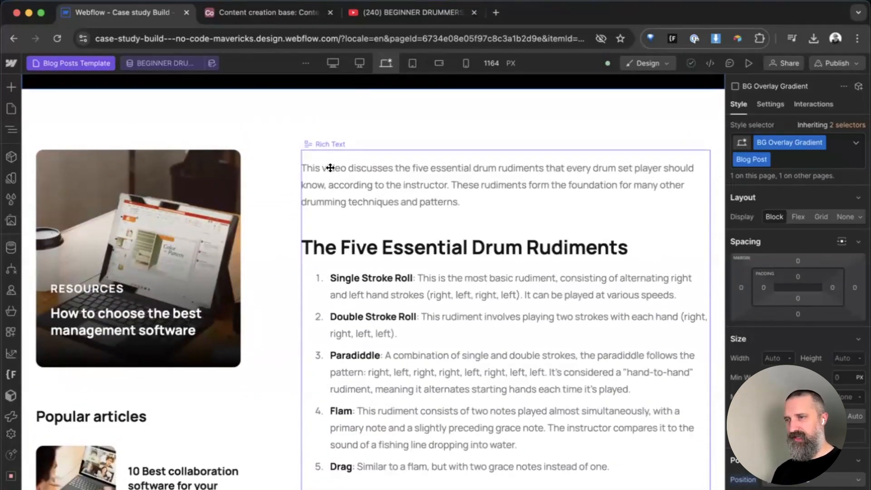
scroll(330, 168, up, 3)
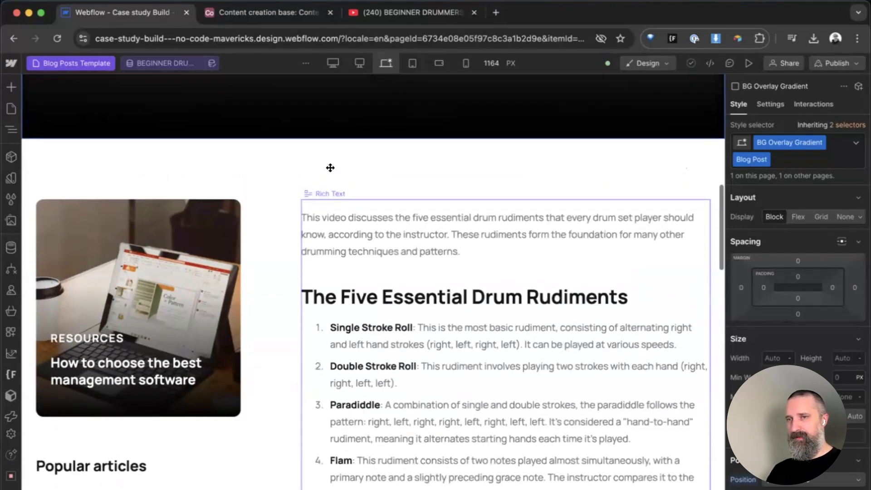
scroll(330, 168, down, 3)
Try adding a Div Block inside the div that holds the post's Rich Text, and delete it
click(363, 161)
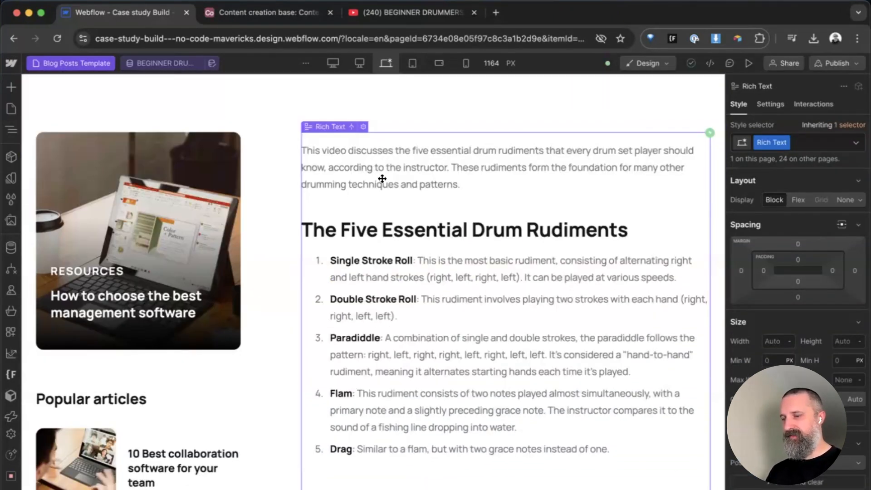
key(z)
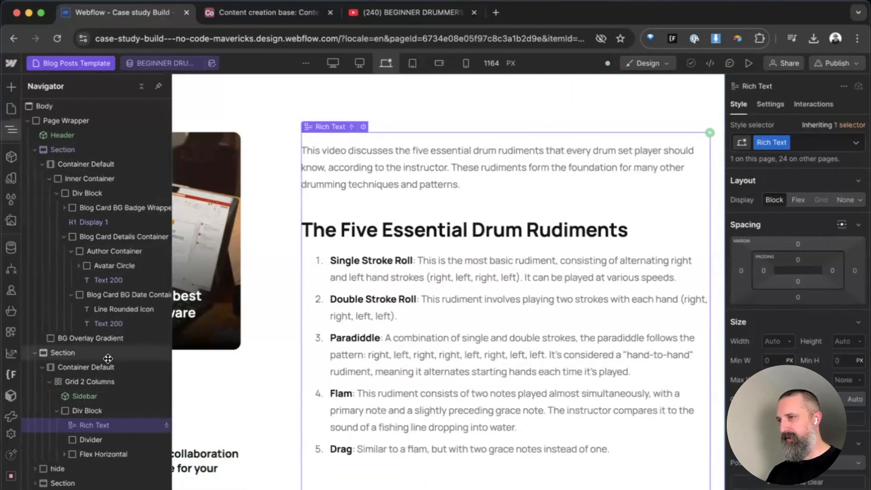
click(95, 411)
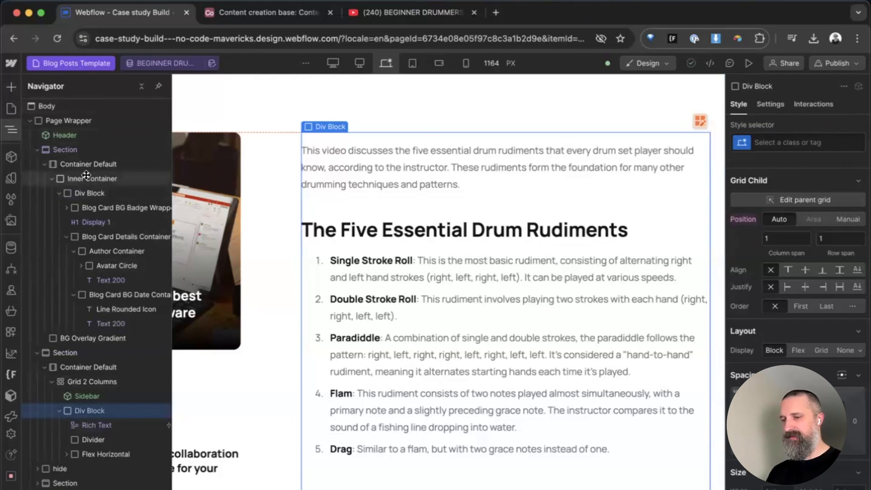
key(super+k)
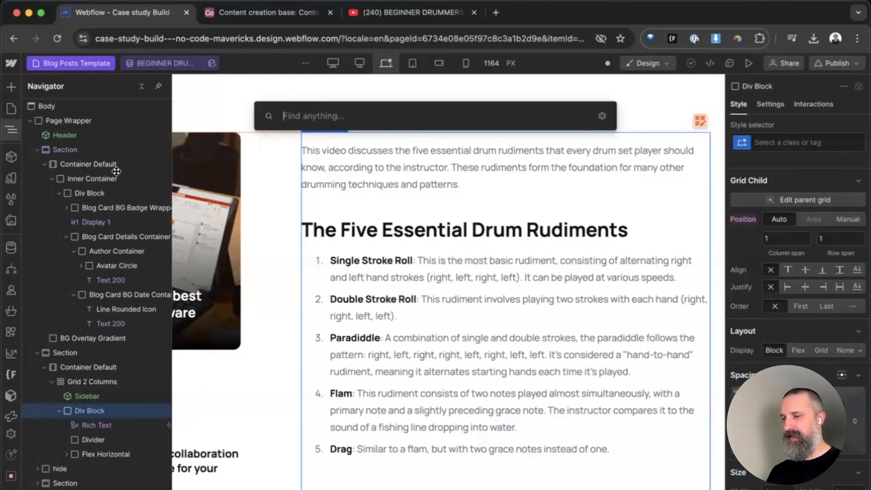
key(Escape)
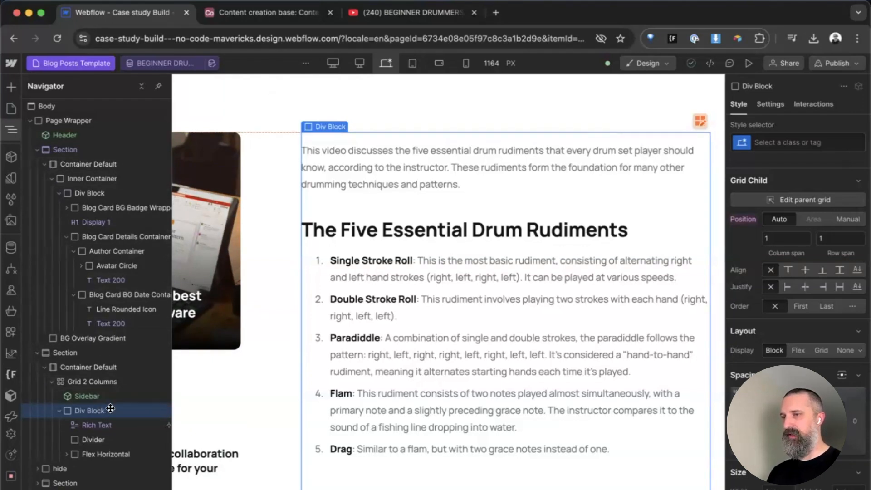
key(super+k)
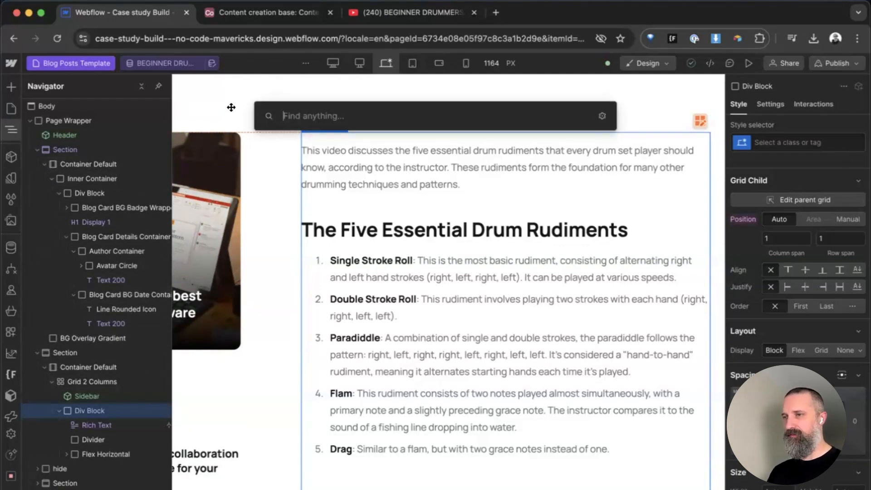
key(Escape)
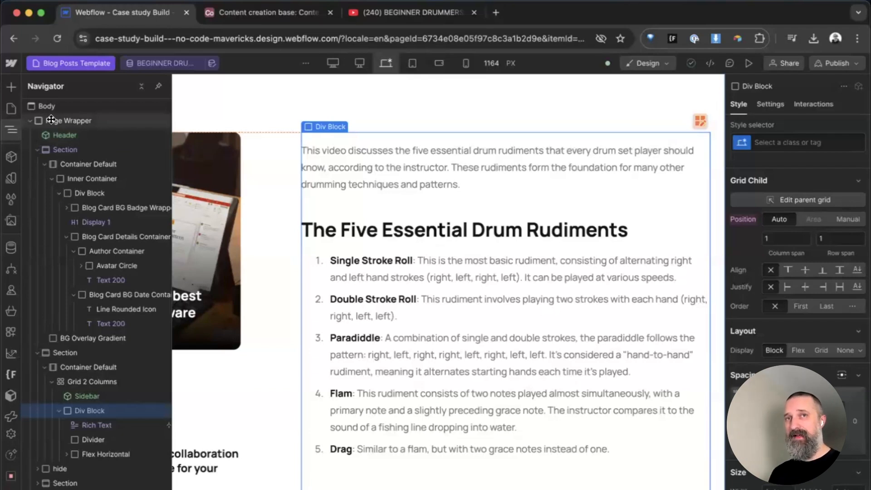
click(10, 85)
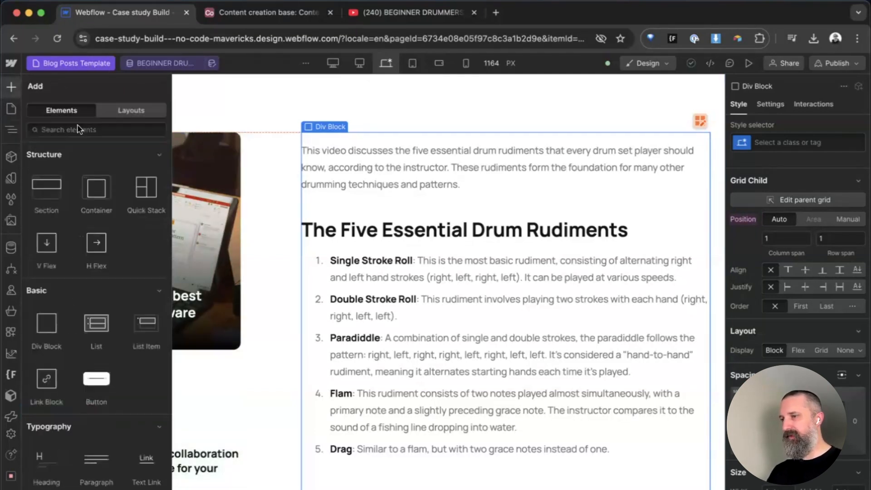
click(50, 334)
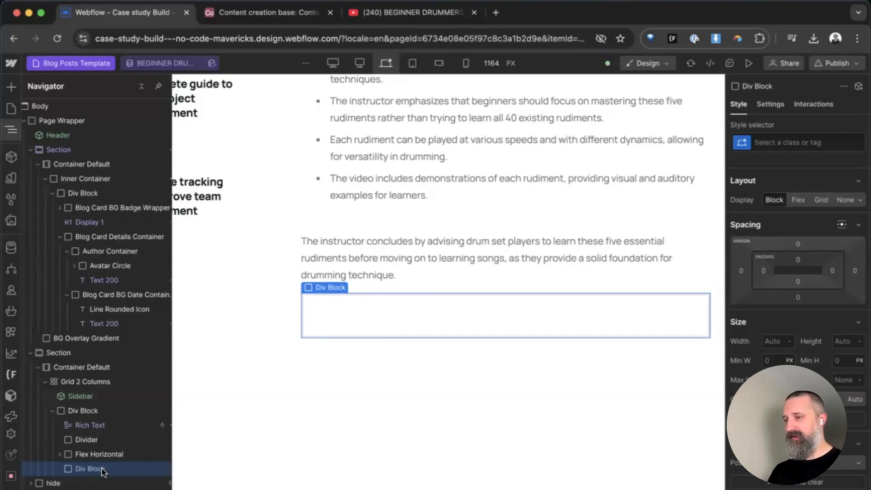
key(Delete)
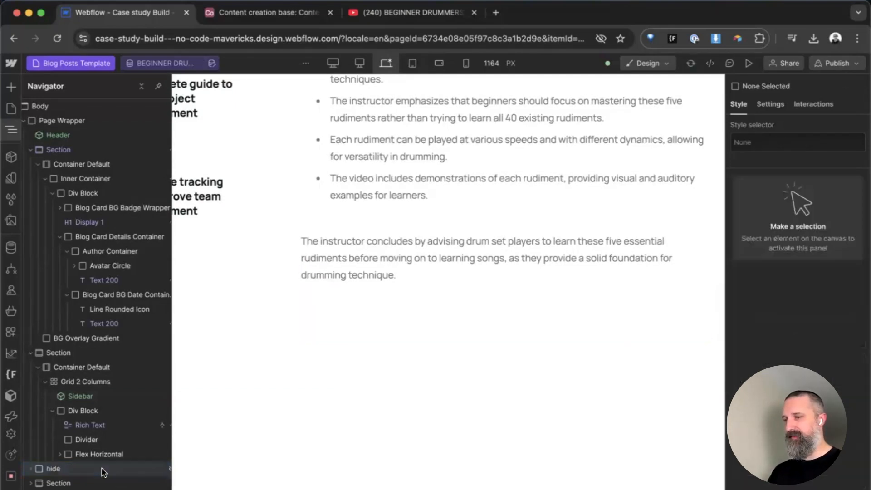
Add a Div Block inside the div that holds the Rich Text and place it directly above the Rich Text
click(87, 412)
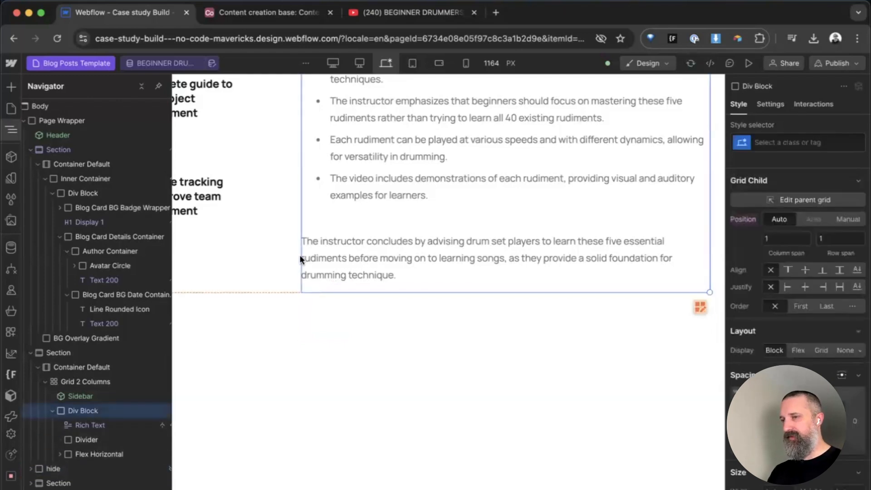
scroll(301, 254, up, 6)
click(358, 149)
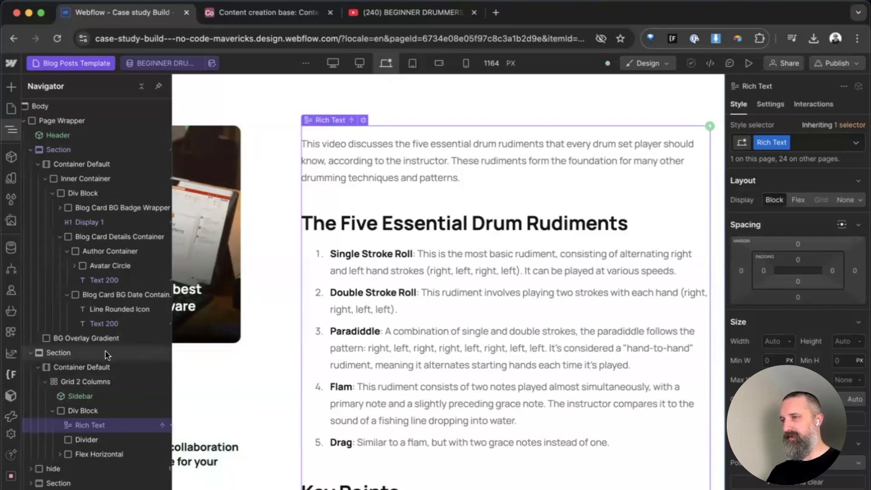
click(87, 411)
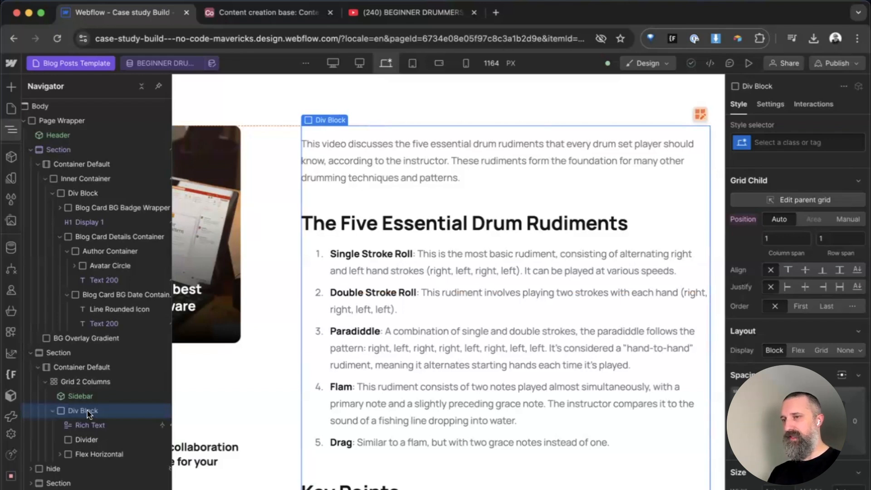
key(super+k)
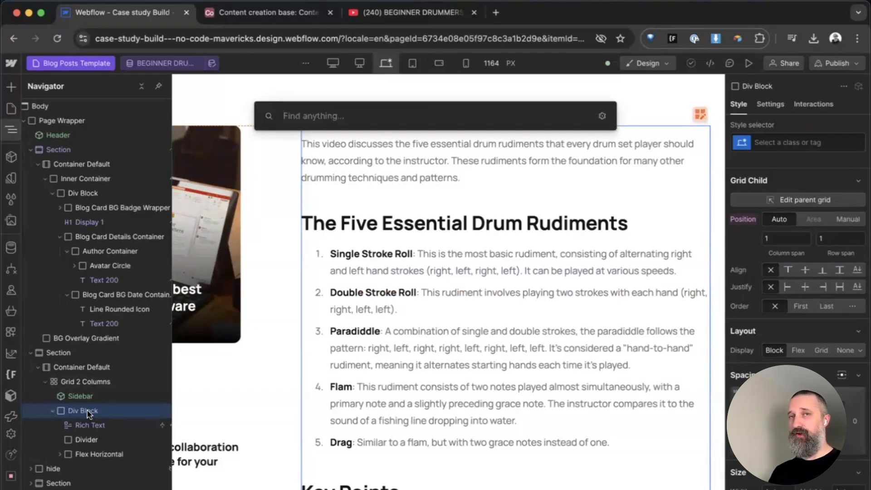
text(div)
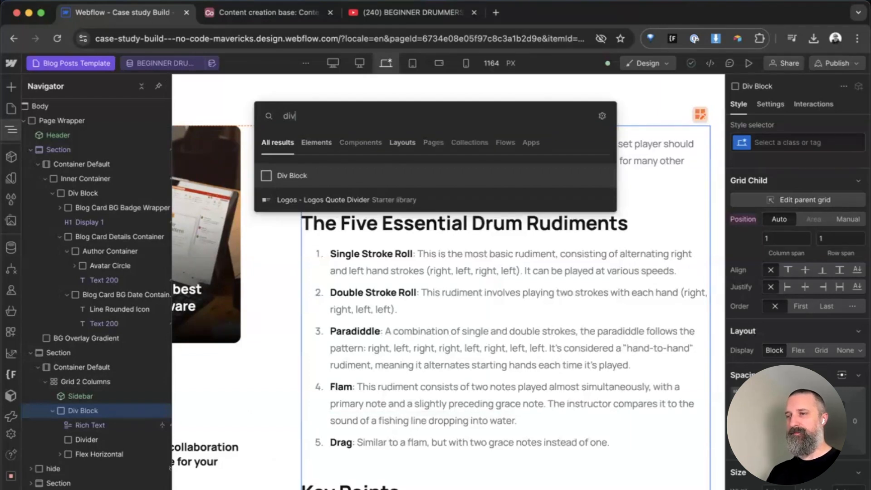
key(Return)
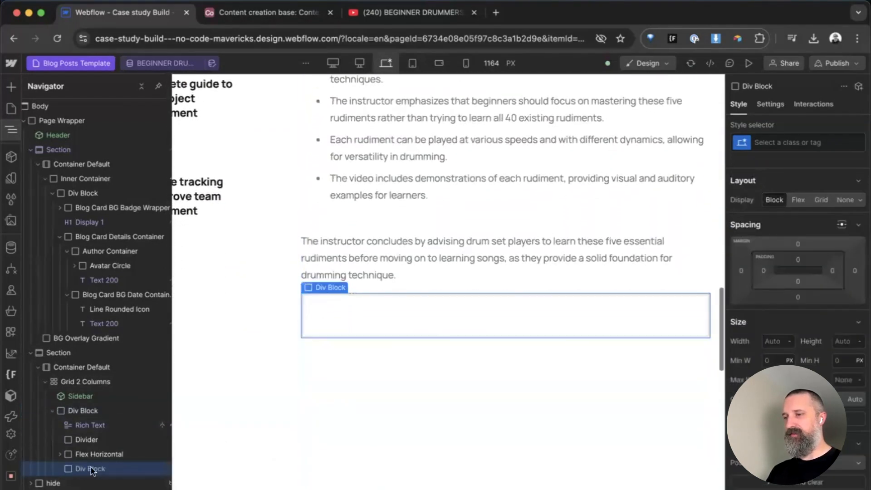
drag(91, 468, 91, 423)
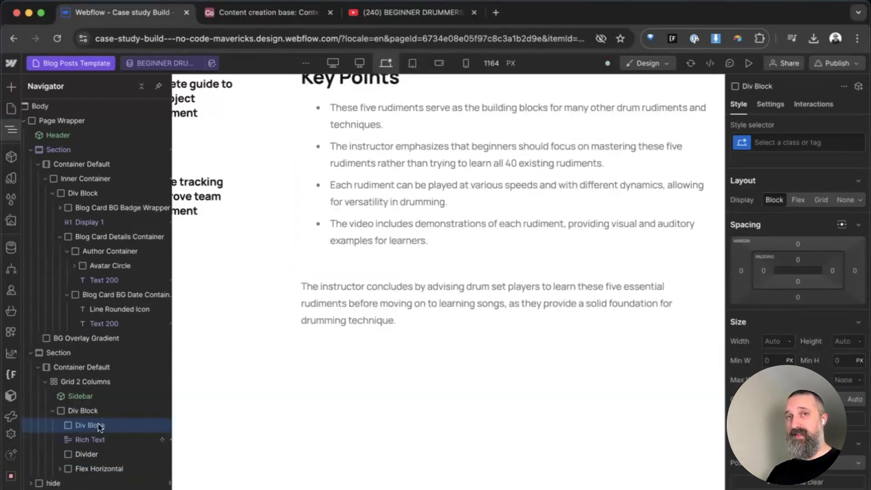
Insert a Video element inside the empty Div Block above the Rich Text
key(super+e)
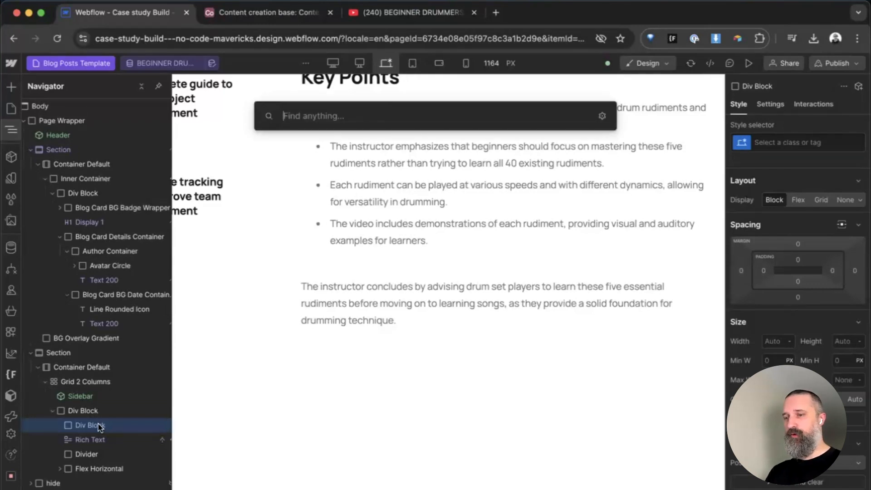
text(video)
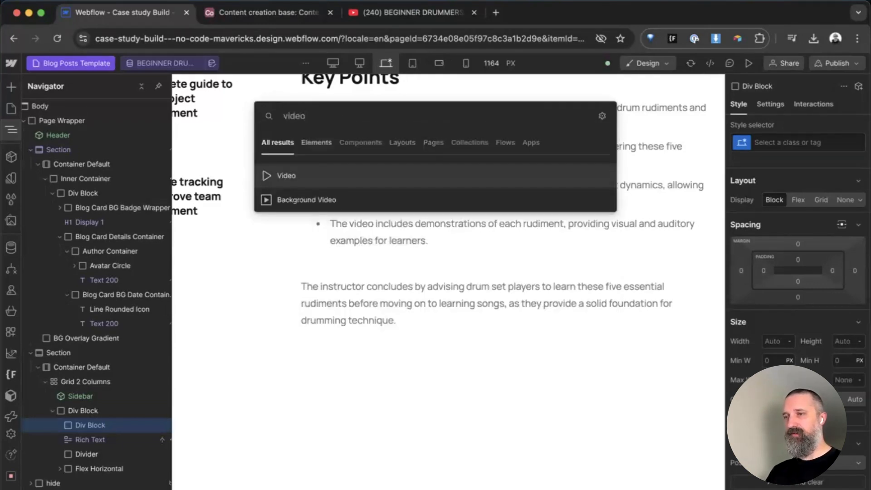
key(Return)
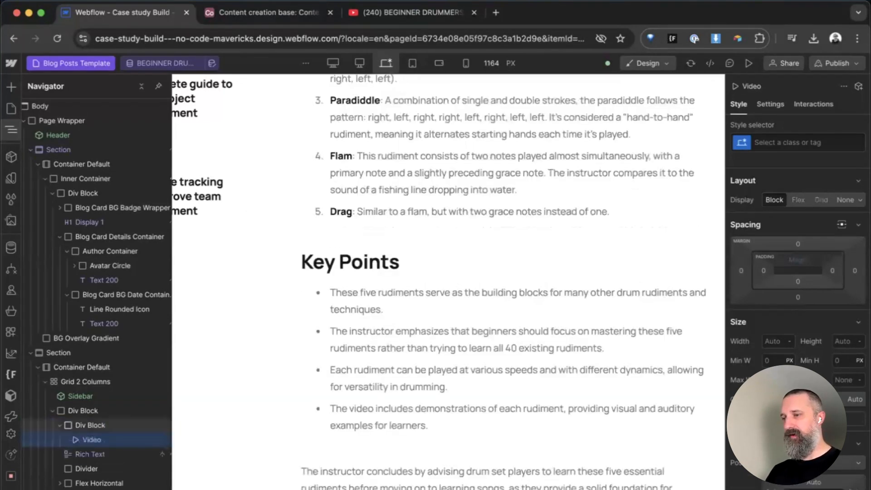
Give the Div Block that holds the Video a new class named video-wrapper
click(89, 426)
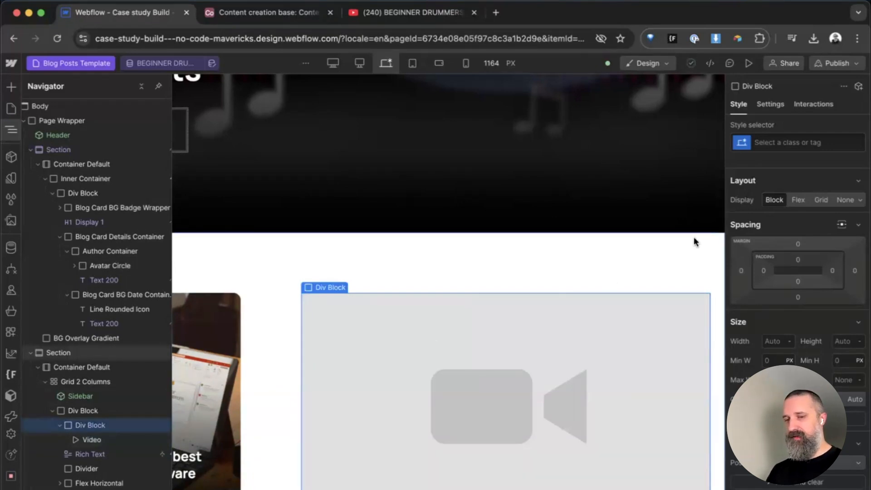
key(super+Return)
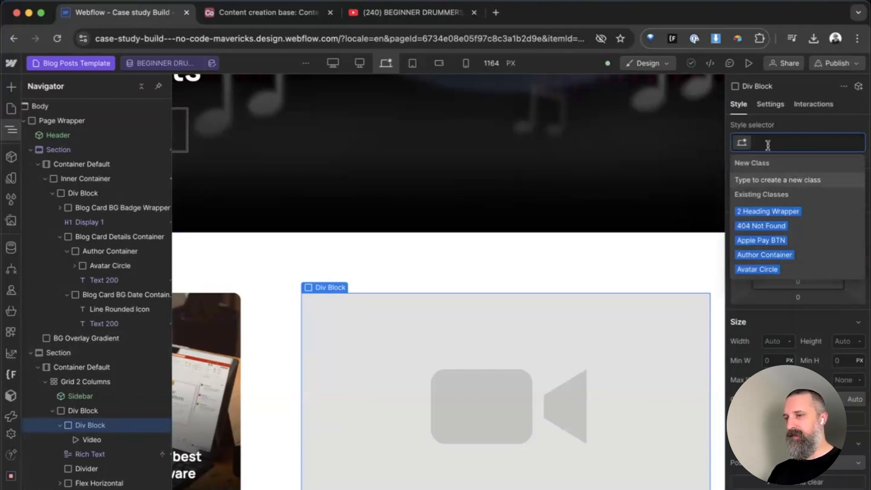
text(video)
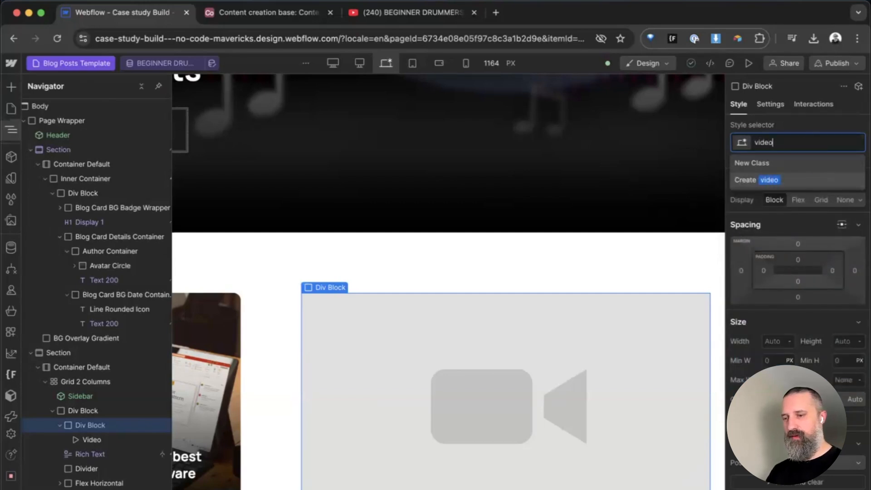
text(-wrapper)
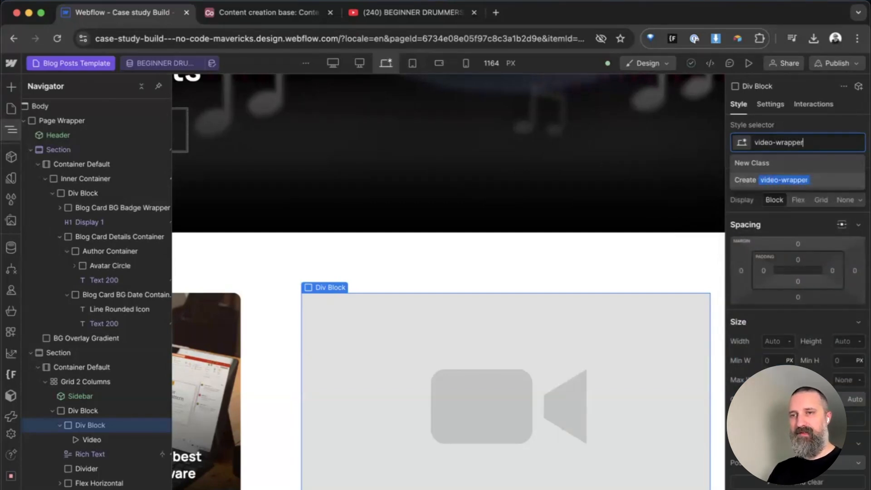
key(Return)
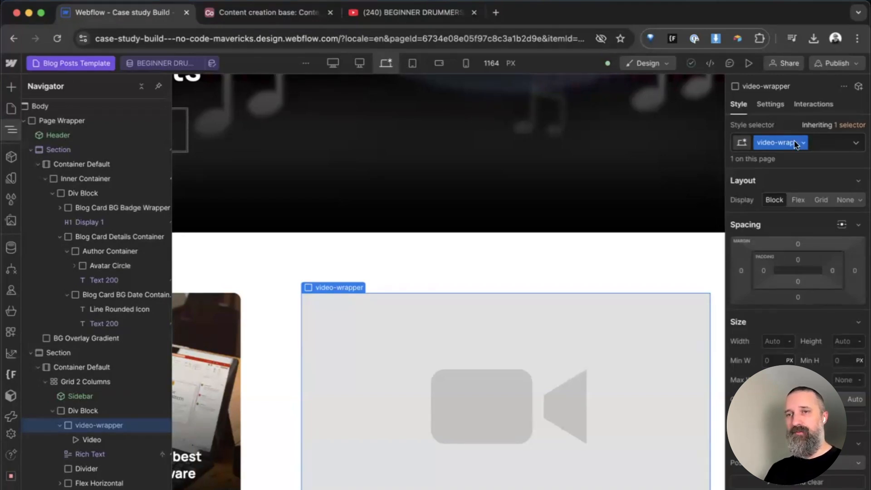
Connect the Video element inside video-wrapper to the YouTube URL field of the Blog Posts collection
scroll(663, 322, down, 2)
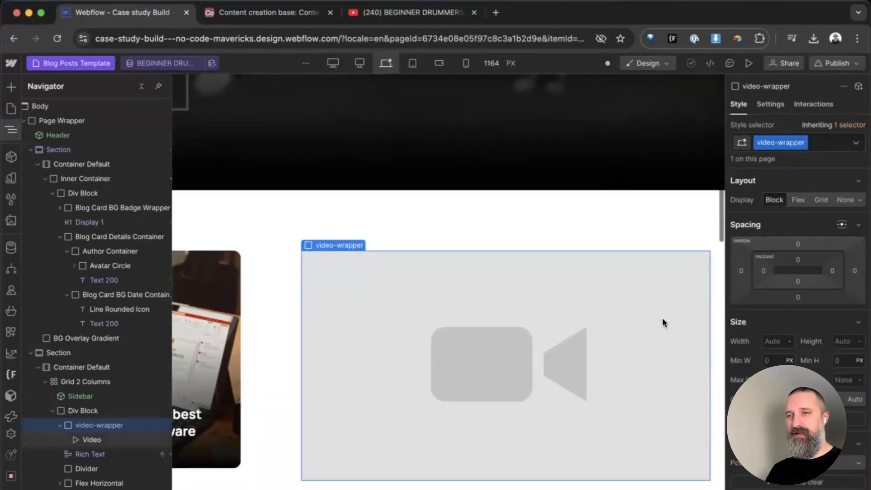
scroll(662, 323, down, 6)
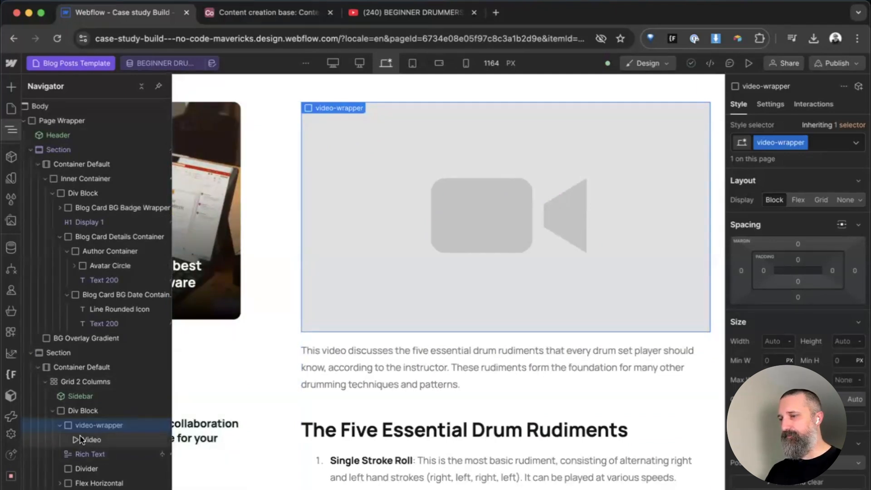
click(97, 441)
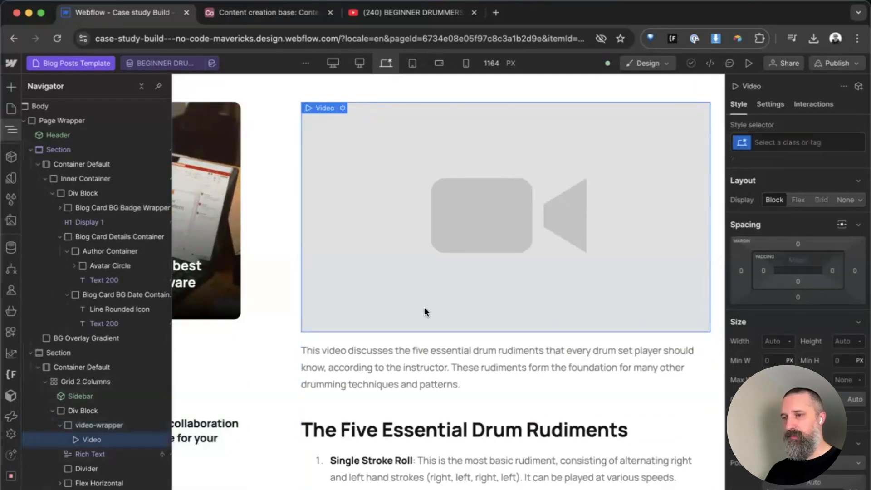
scroll(431, 306, up, 2)
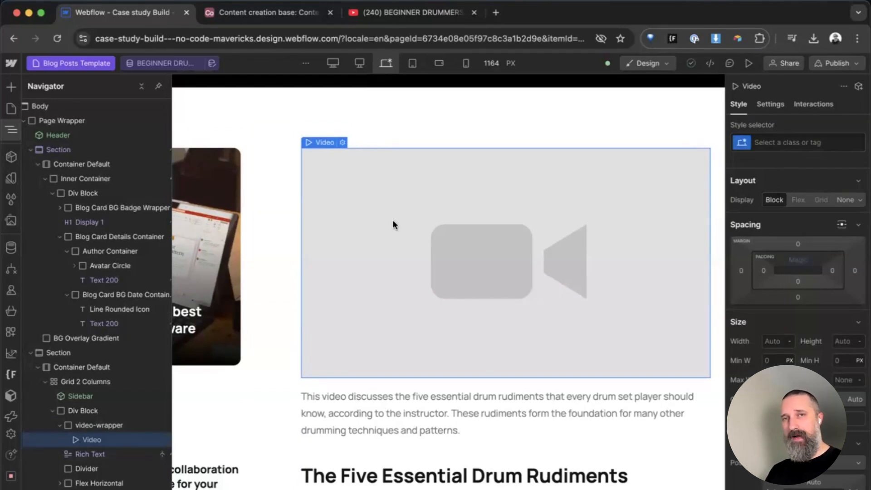
click(343, 143)
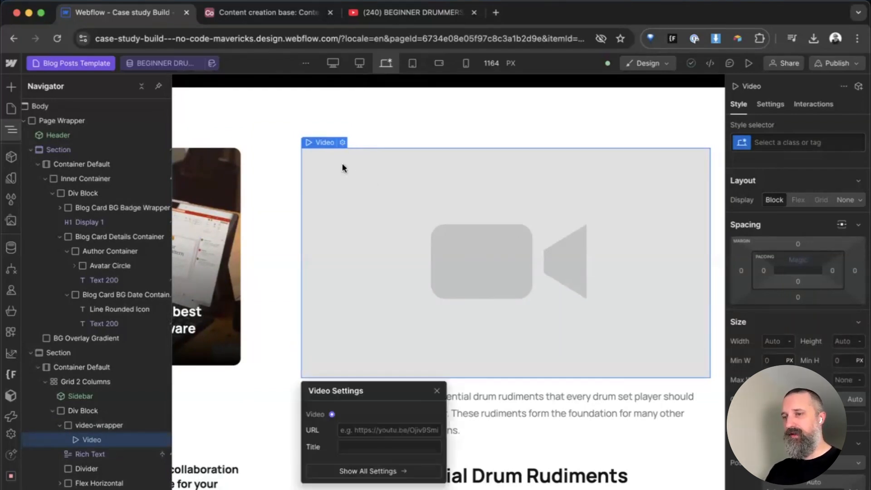
click(353, 433)
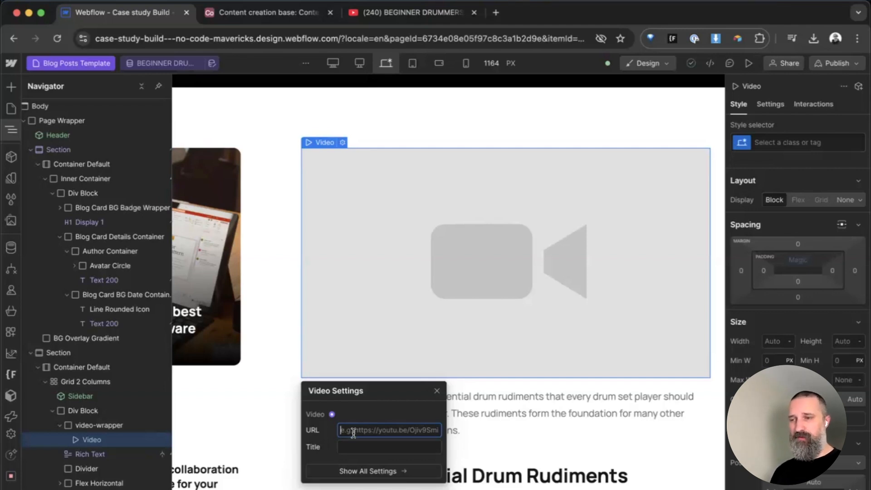
click(332, 414)
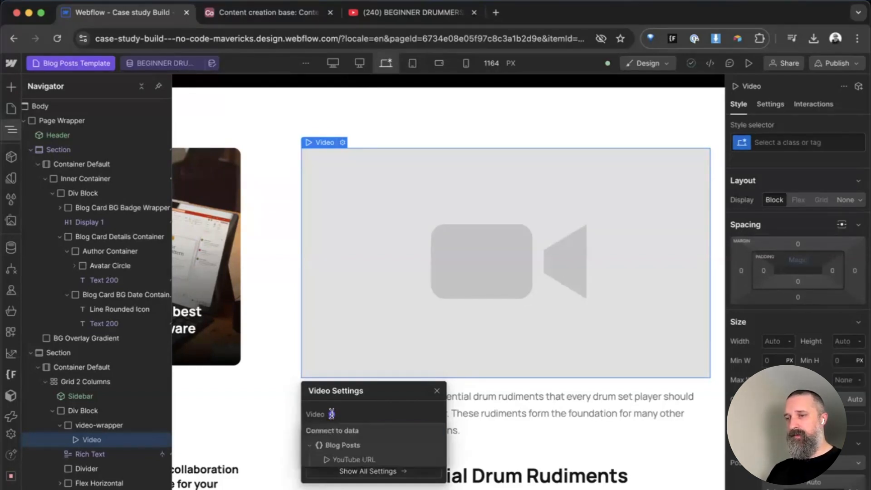
click(363, 459)
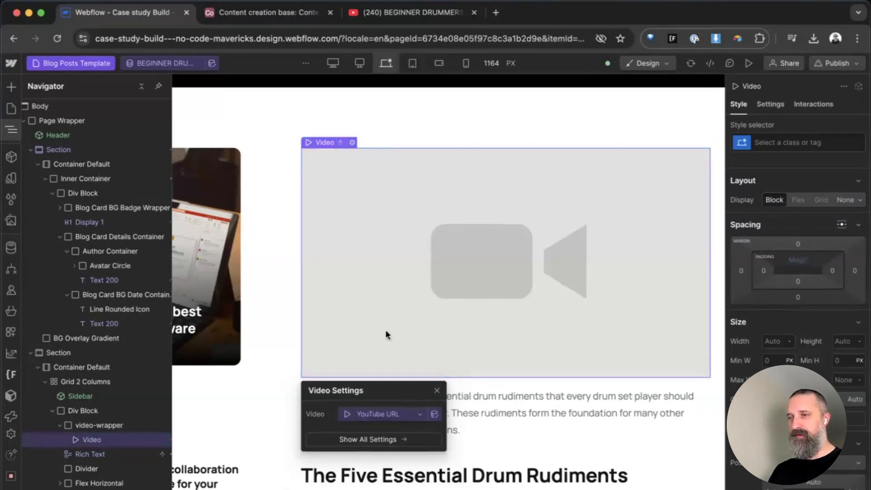
click(285, 255)
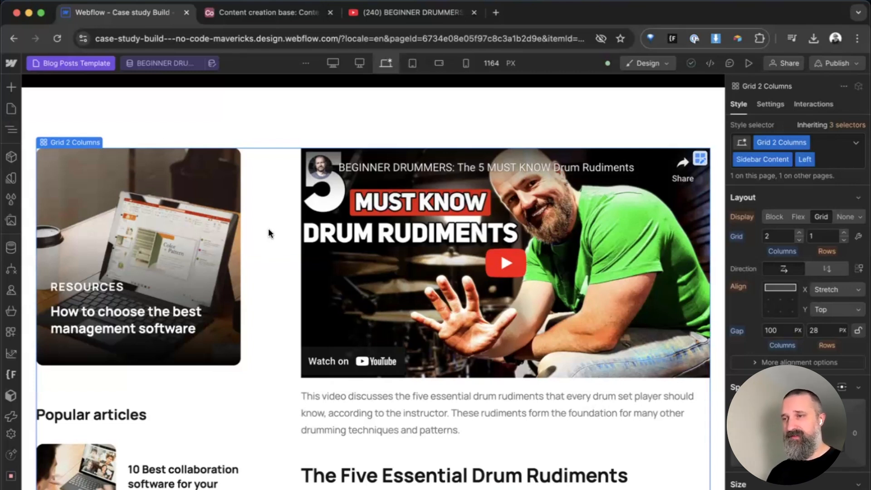
Add a conditional visibility rule to video-wrapper so it shows only when YouTube URL is set
click(458, 204)
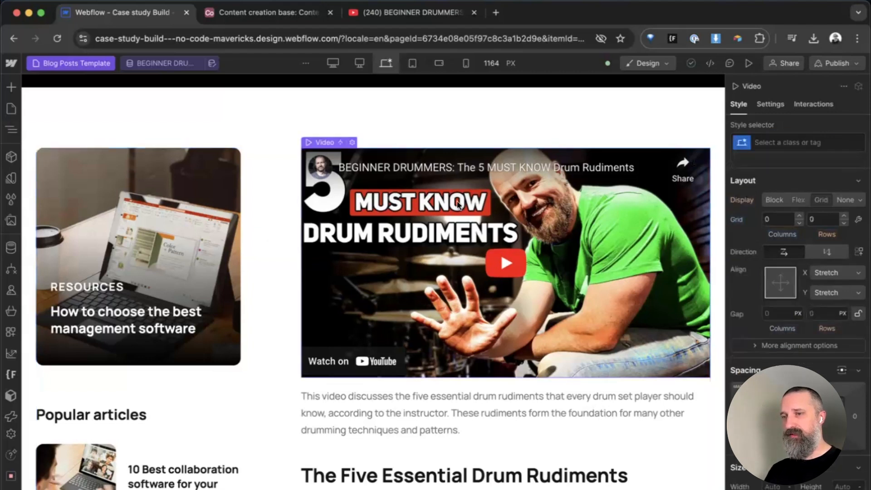
key(z)
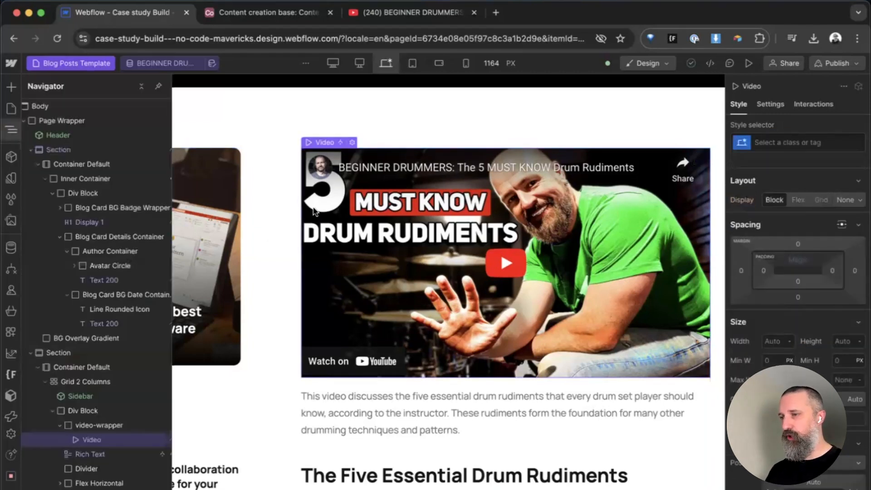
click(123, 422)
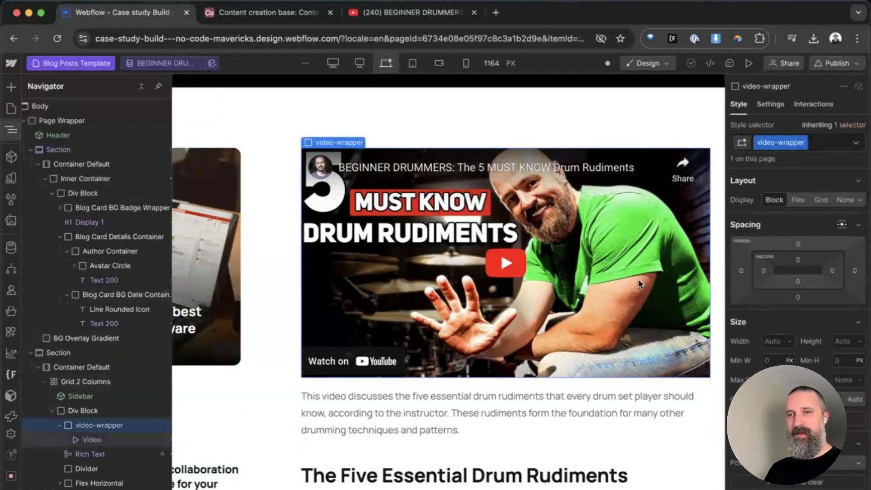
click(770, 106)
scroll(801, 201, down, 3)
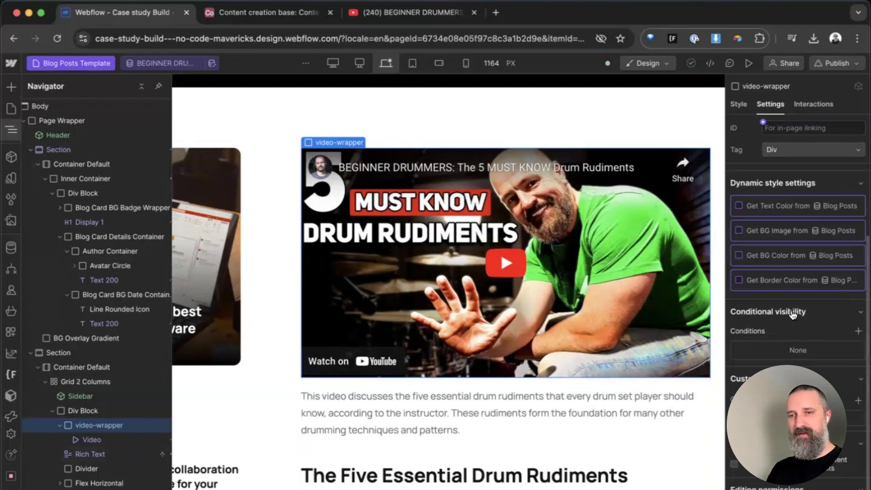
click(858, 335)
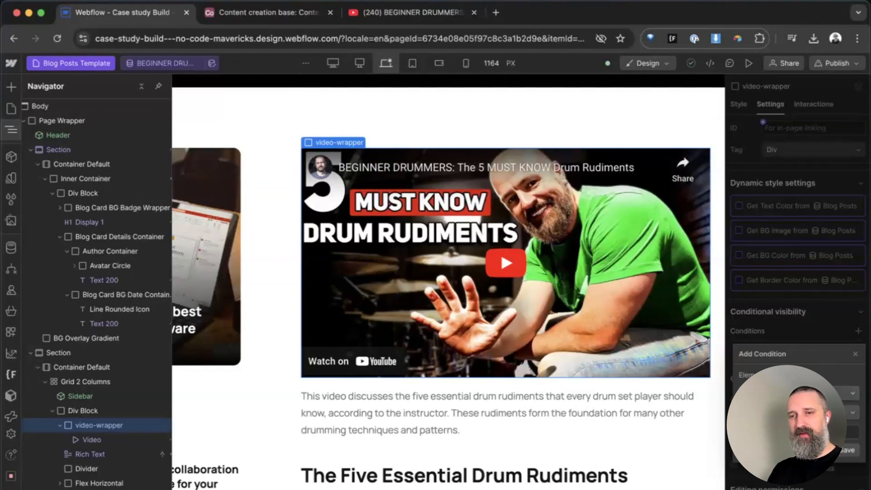
click(799, 394)
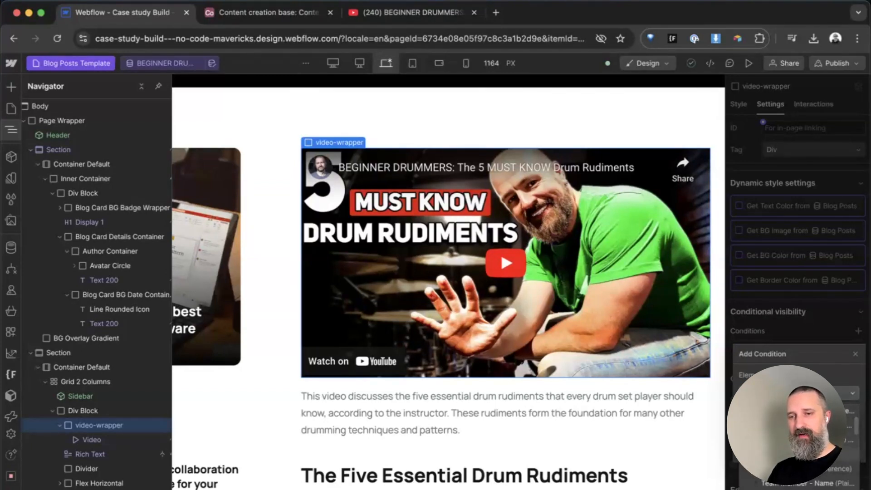
click(790, 454)
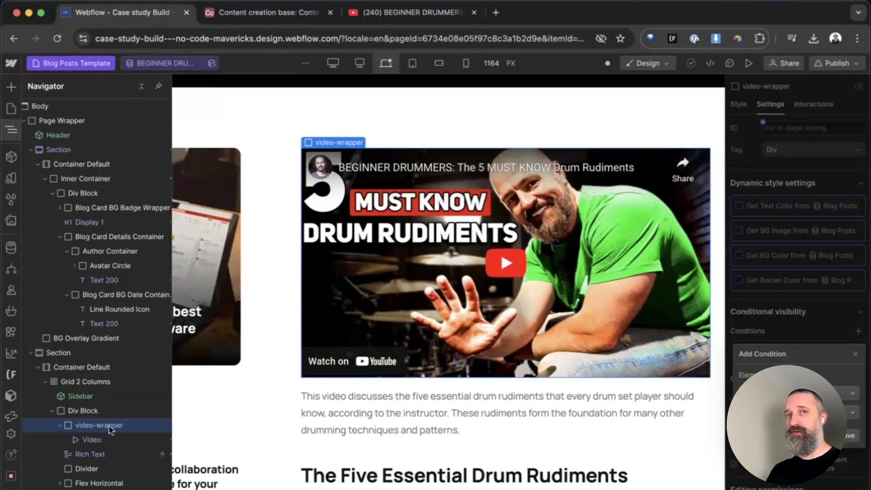
click(850, 437)
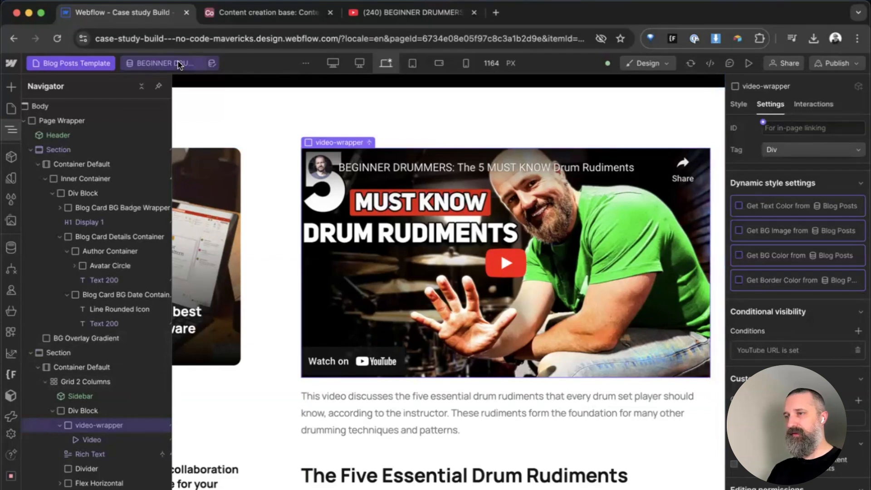
Preview the template with the post "3 tips to avoid Internet distractions at work" and check the video-wrapper above its Rich Text
click(195, 88)
click(175, 64)
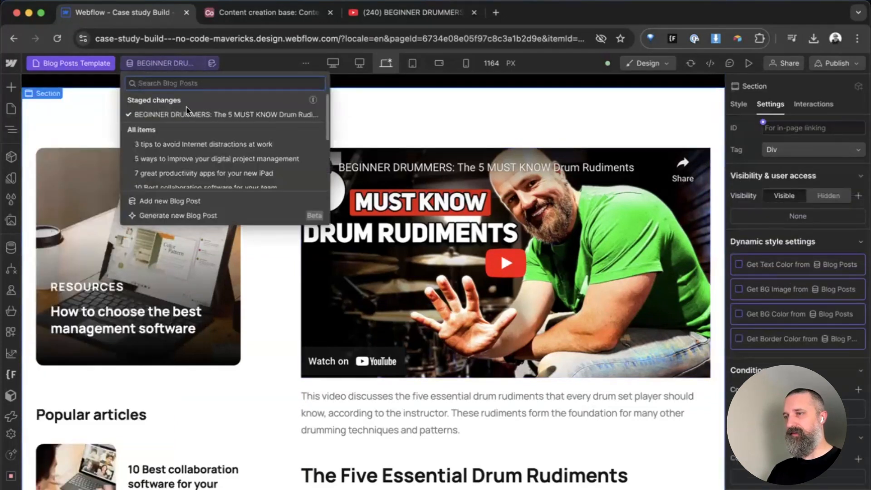
click(184, 141)
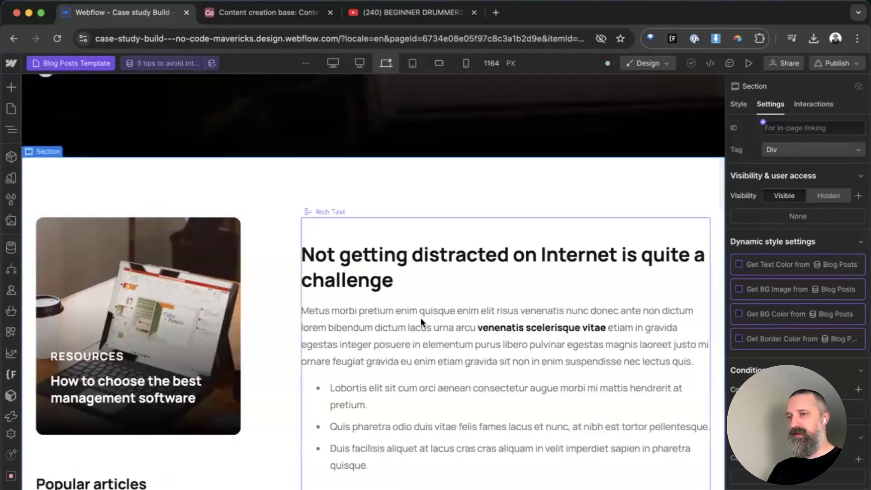
click(420, 317)
key(z)
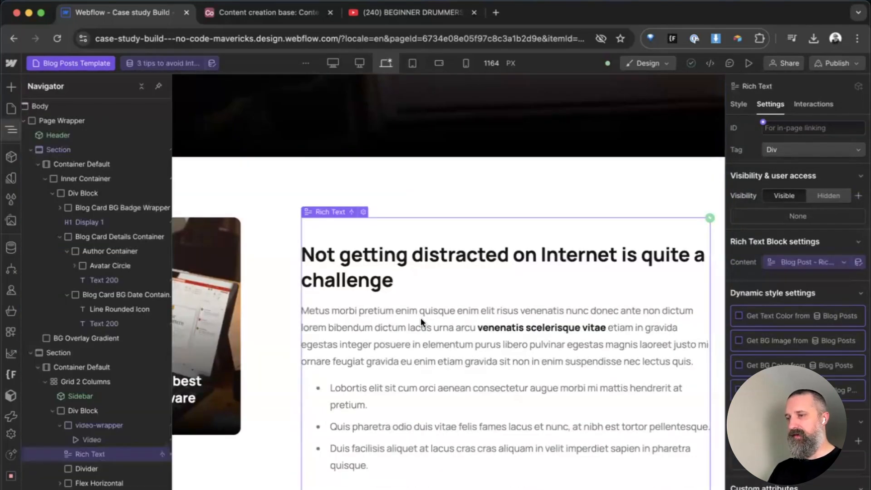
click(98, 425)
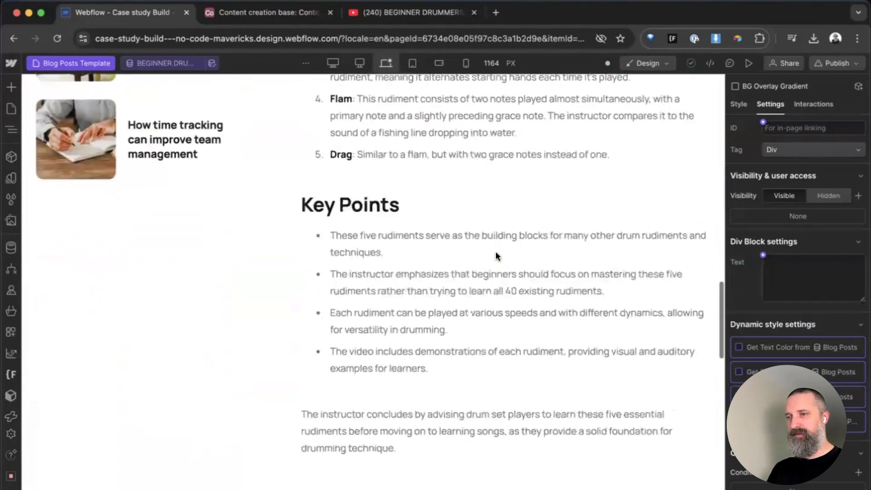
Switch the template preview back to the BEGINNER DRUMMERS post and look over the whole page, from header to Related articles
scroll(496, 251, down, 10)
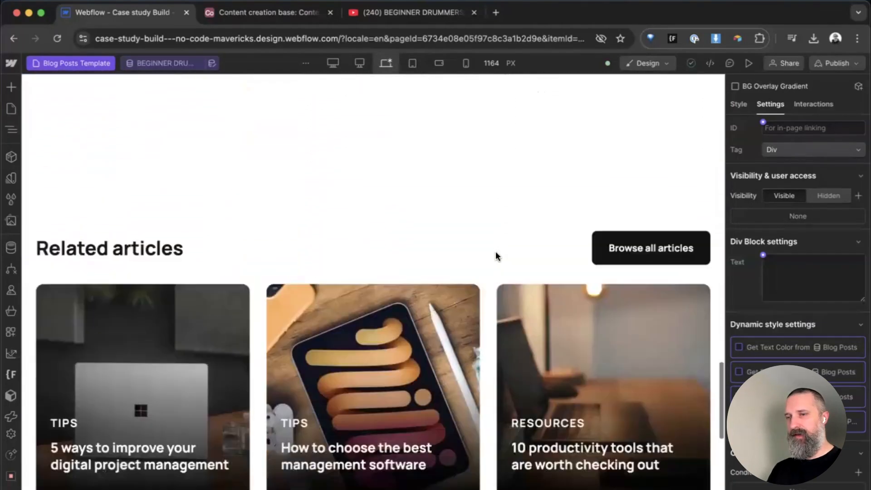
scroll(496, 252, down, 8)
scroll(496, 251, up, 20)
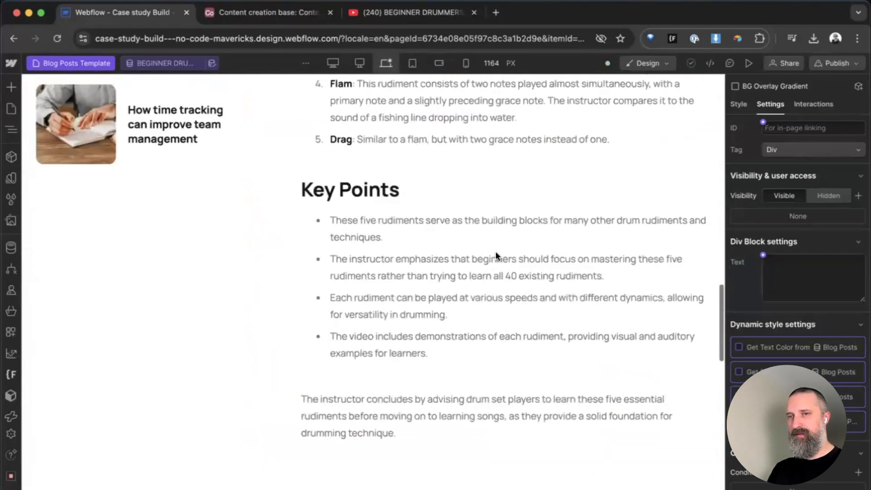
scroll(495, 252, up, 15)
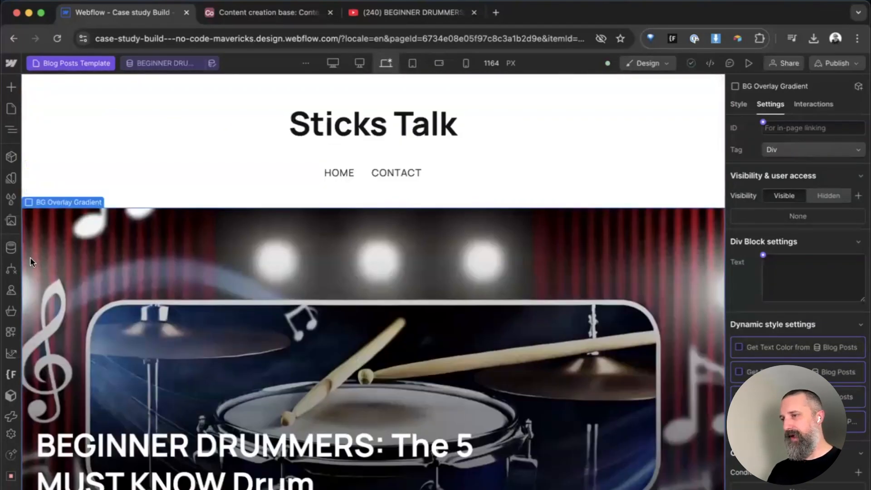
Open the BEGINNER DRUMMERS item in the Blog Posts collection and show its save and publish options
click(12, 248)
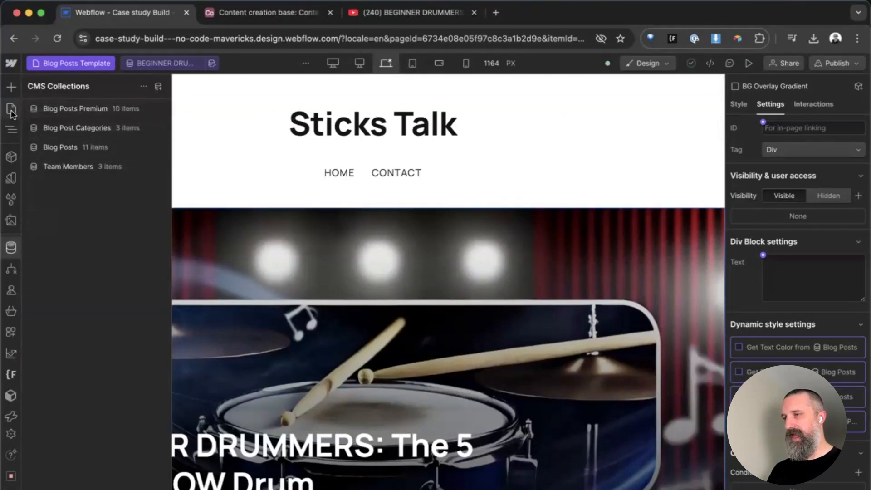
click(11, 110)
click(222, 171)
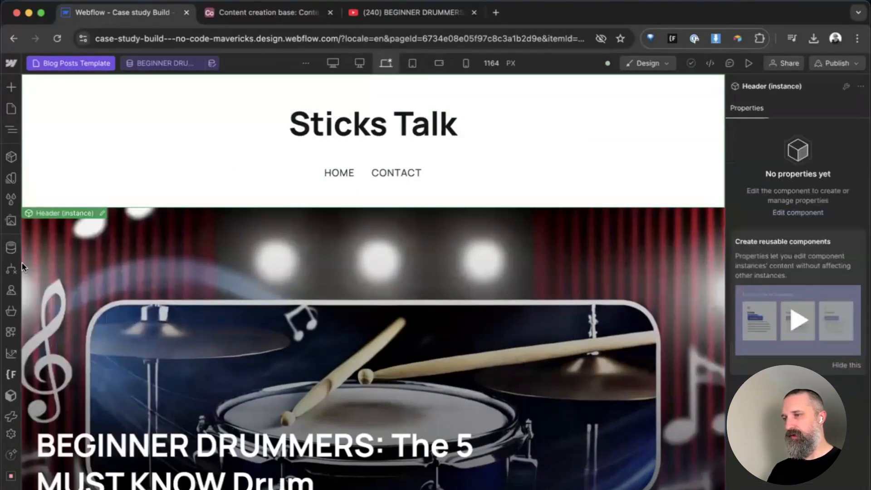
click(13, 251)
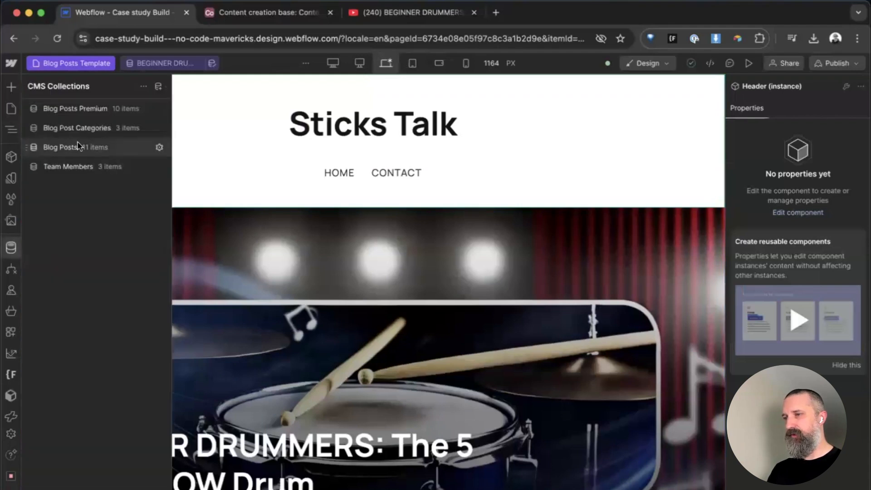
click(76, 147)
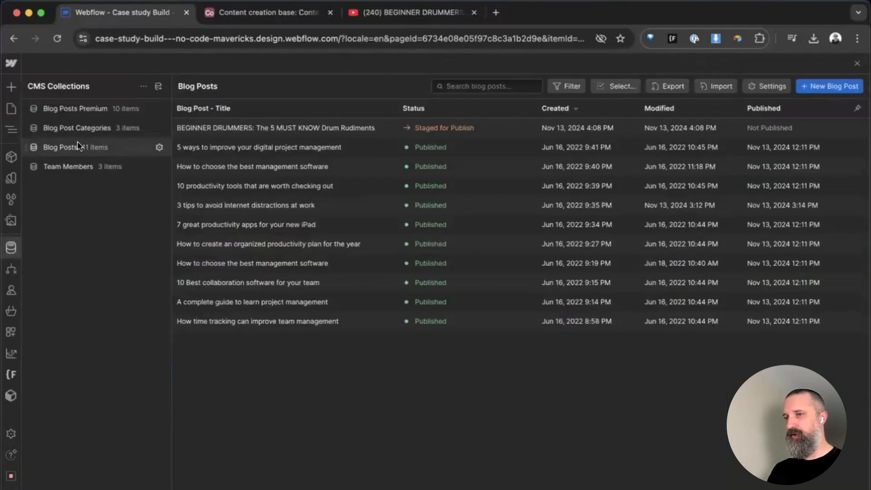
click(423, 132)
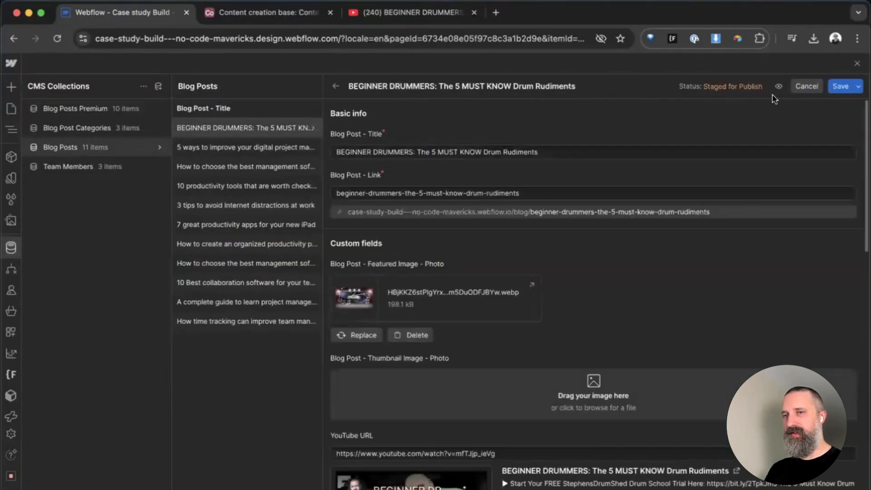
click(859, 86)
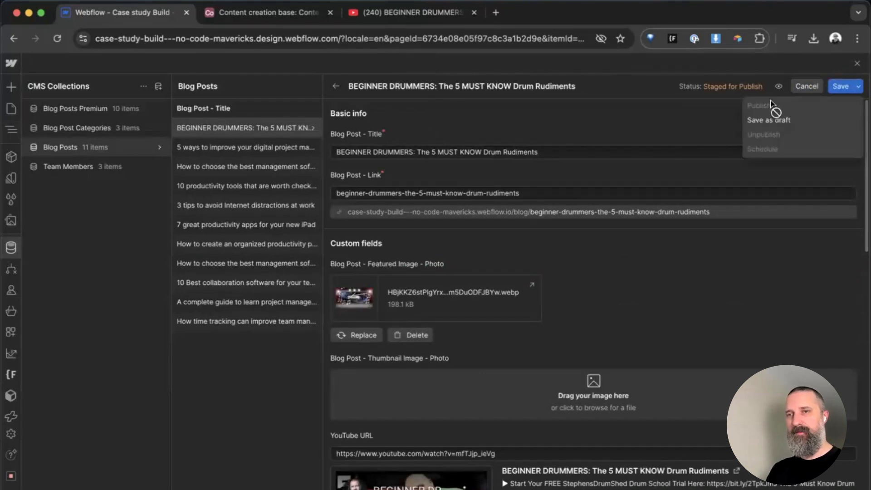
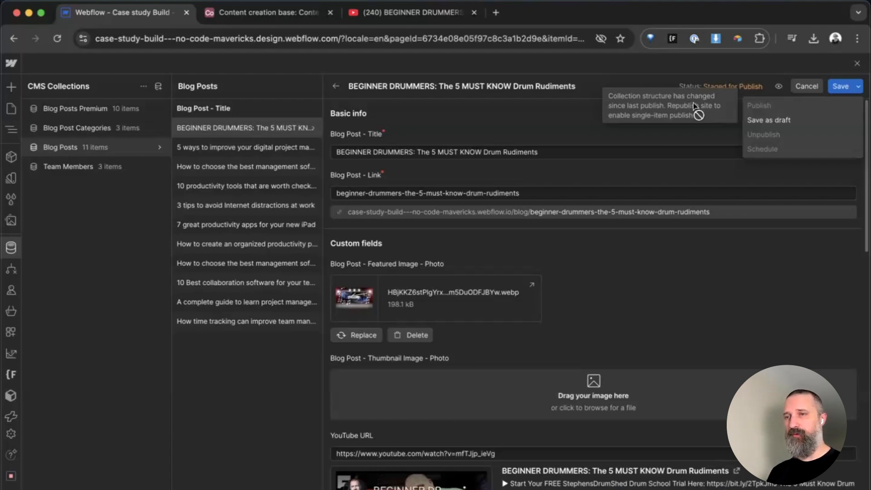
Publish the whole site to the staging webflow.io domain and open the published page in the browser
click(554, 106)
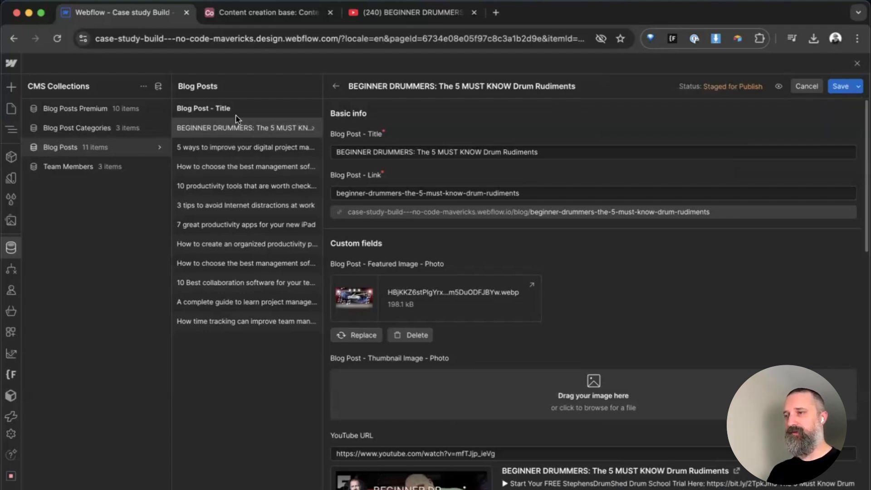
click(11, 109)
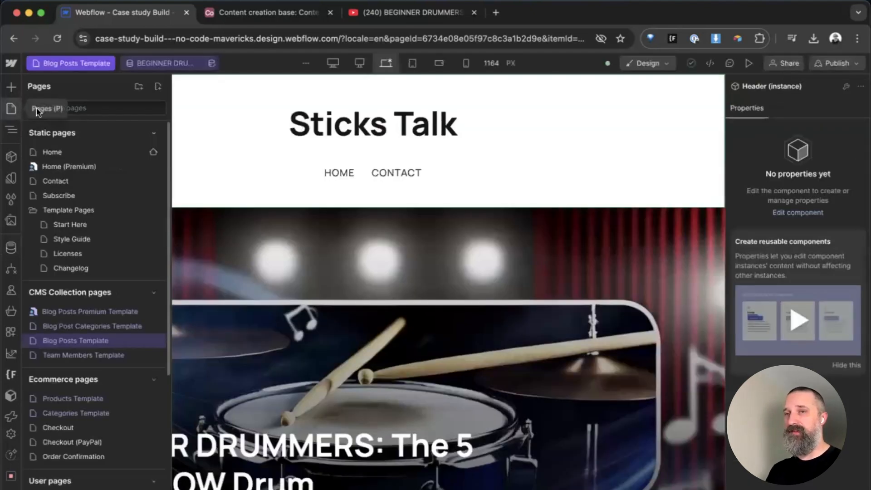
click(852, 66)
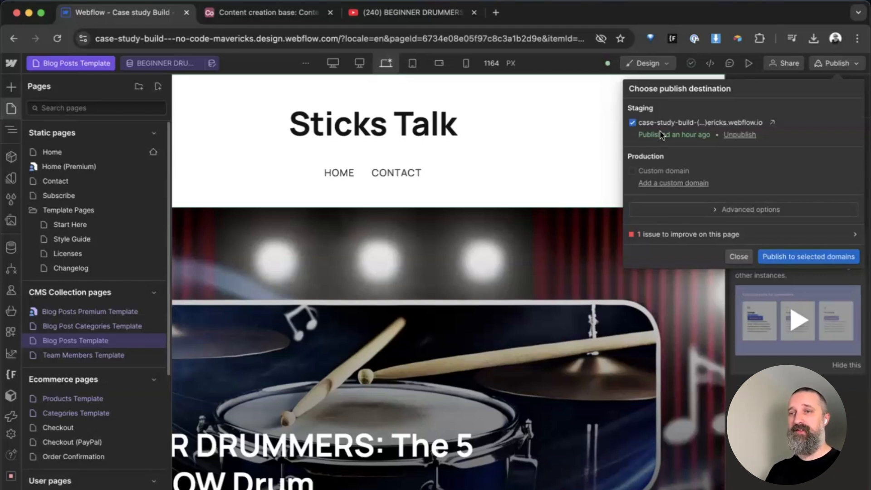
click(779, 256)
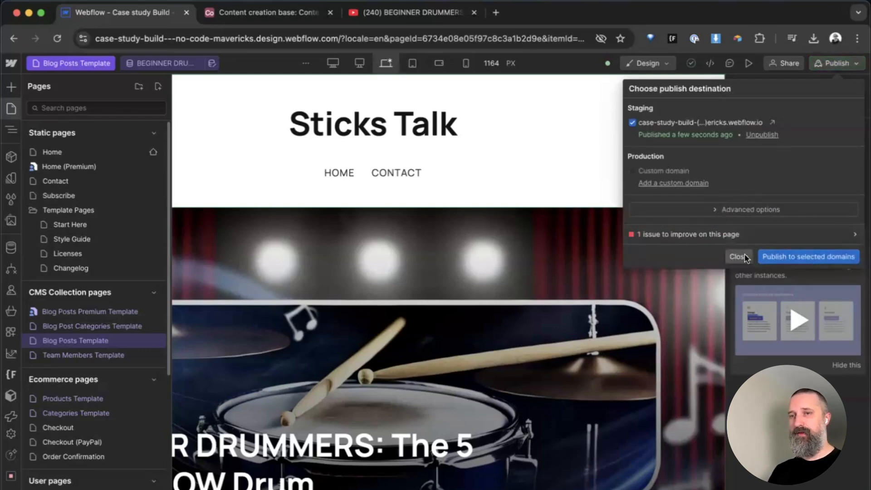
click(772, 122)
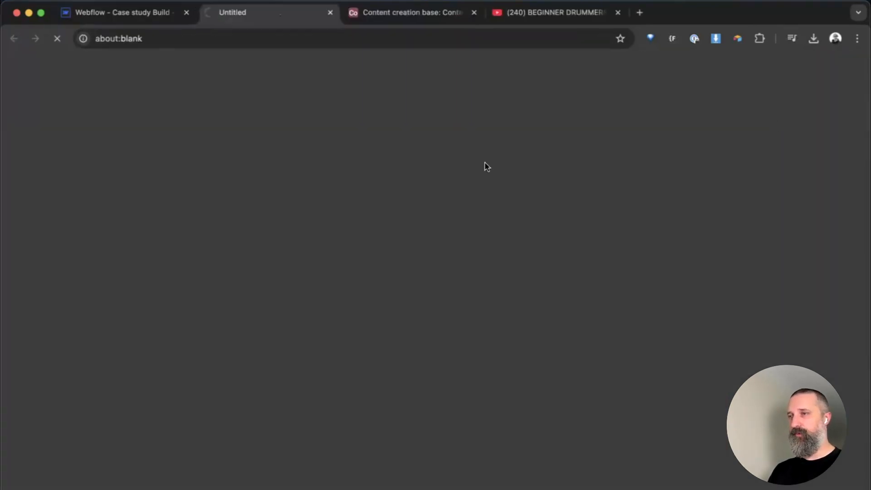
Return to the Designer and publish the BEGINNER DRUMMERS item in the Blog Posts collection
key(ctrl+shift+Tab)
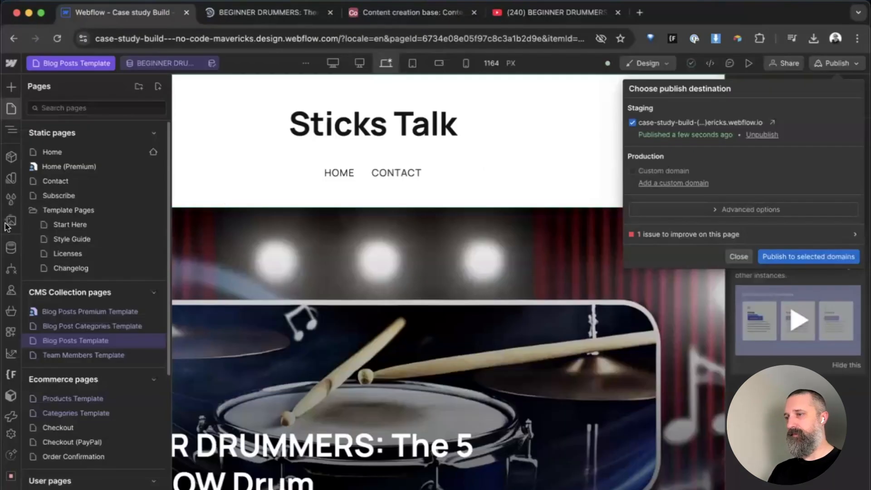
click(11, 249)
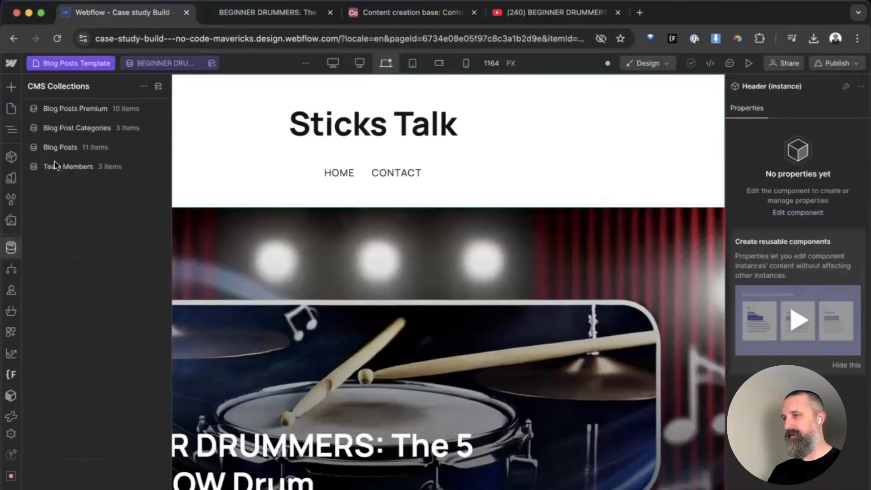
click(102, 148)
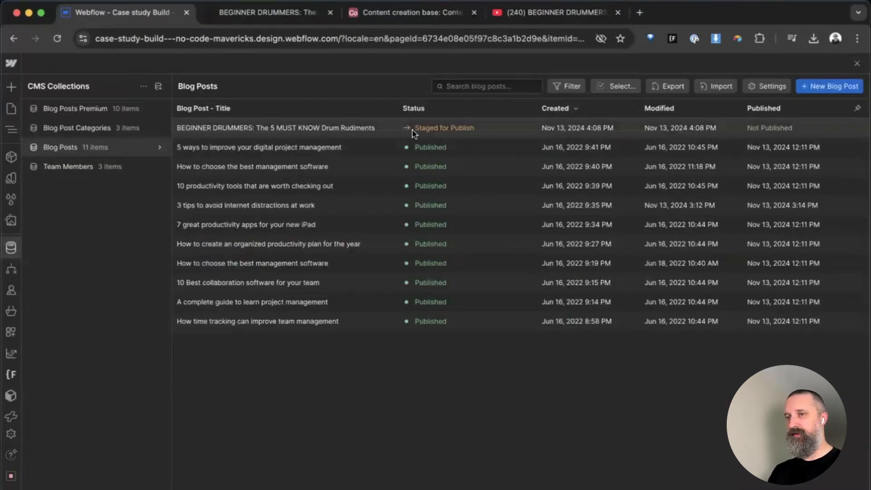
click(413, 132)
click(858, 87)
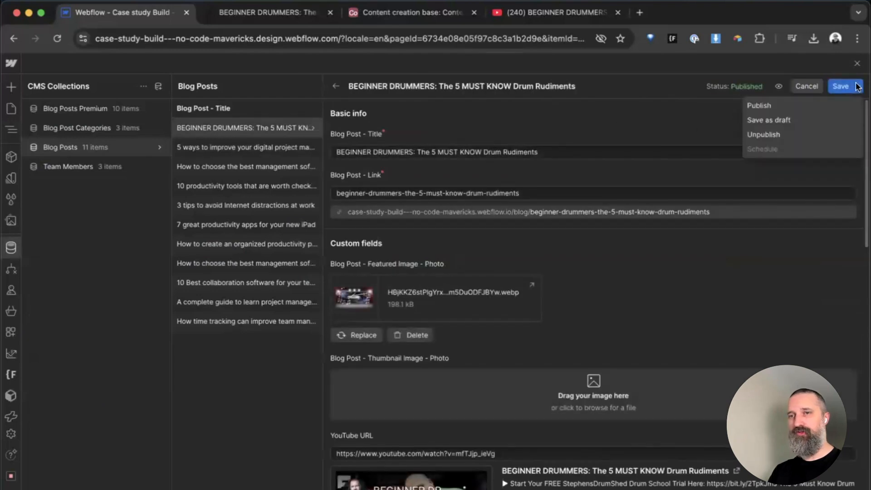
click(774, 107)
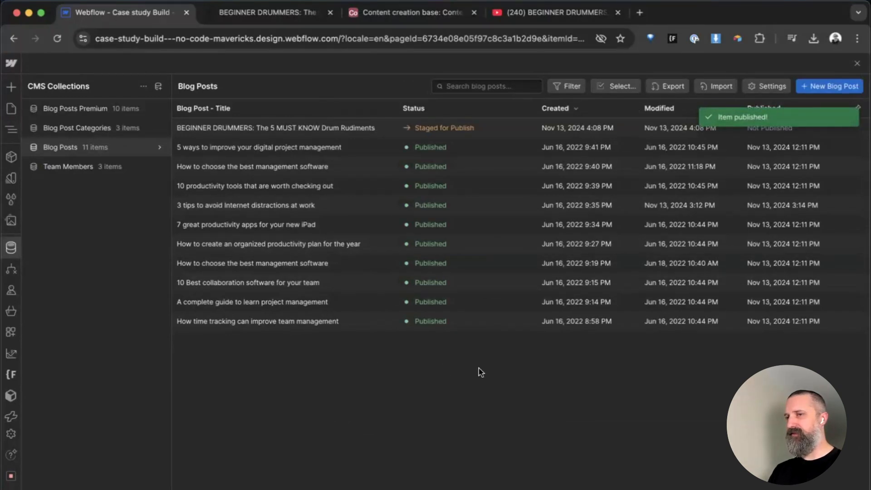
Reload the Designer and check the BEGINNER DRUMMERS item's status in the Blog Posts collection
key(super+r)
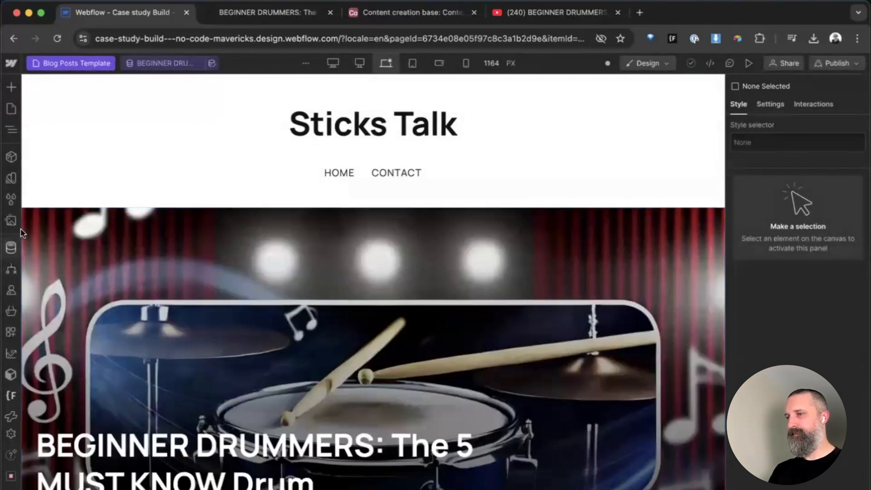
click(11, 247)
click(76, 150)
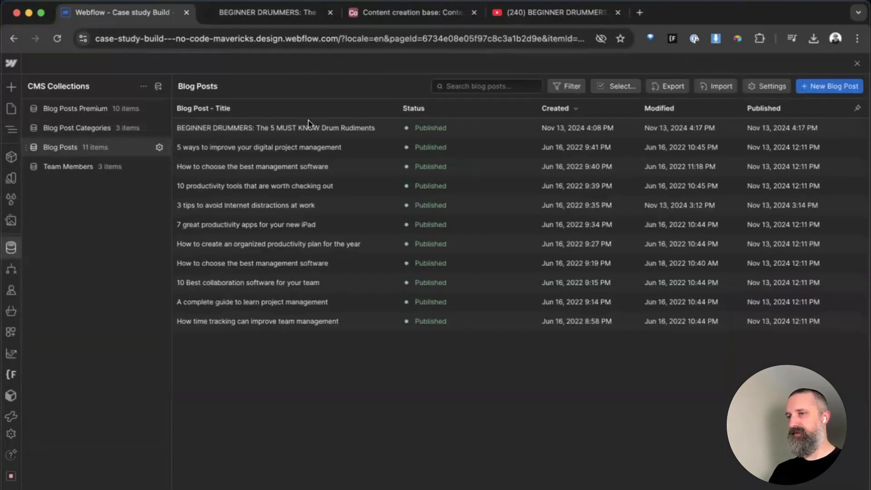
Review the live BEGINNER DRUMMERS post, playing its embedded YouTube video and examining the header, title and date
key(ctrl+Tab)
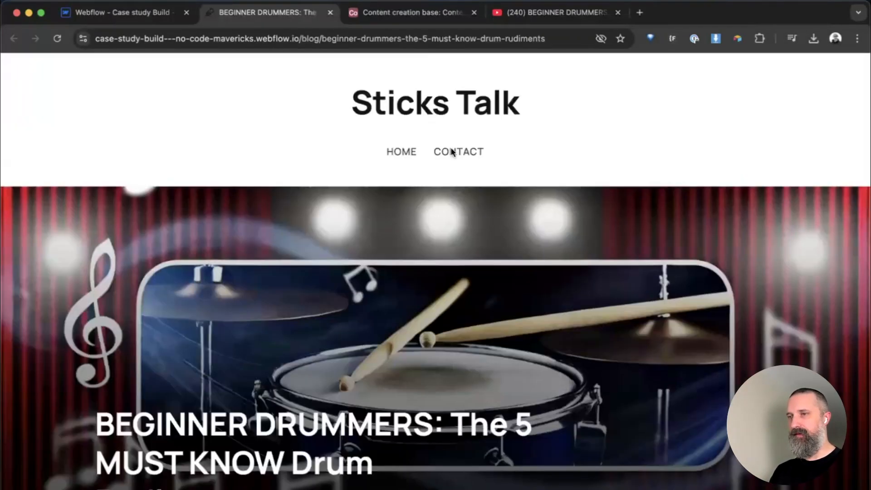
scroll(723, 265, down, 2)
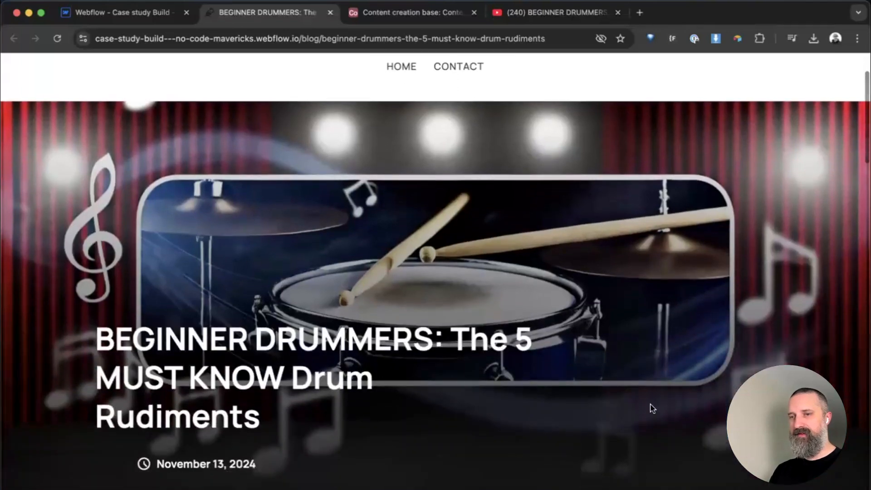
scroll(600, 384, down, 10)
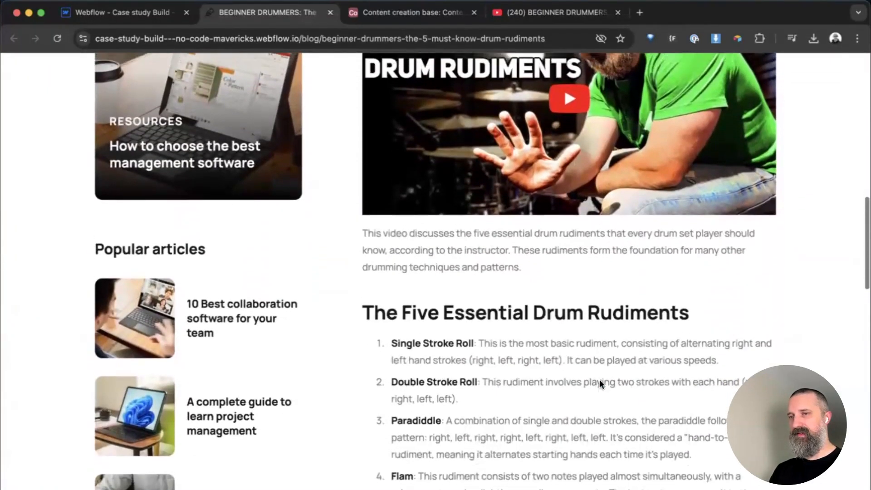
scroll(600, 384, up, 4)
click(572, 255)
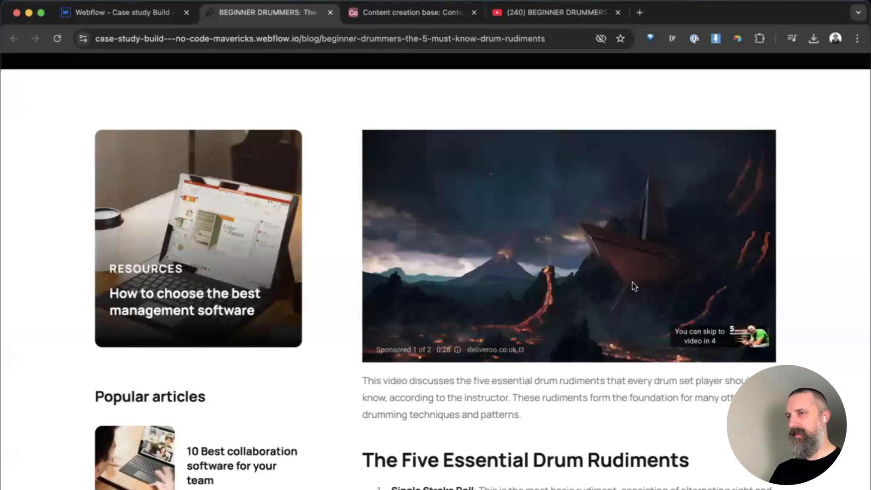
scroll(634, 286, up, 5)
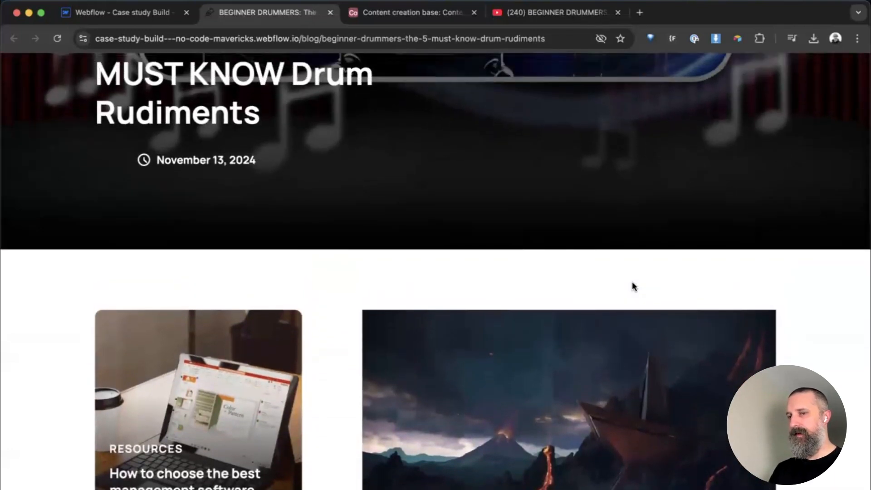
scroll(634, 286, up, 10)
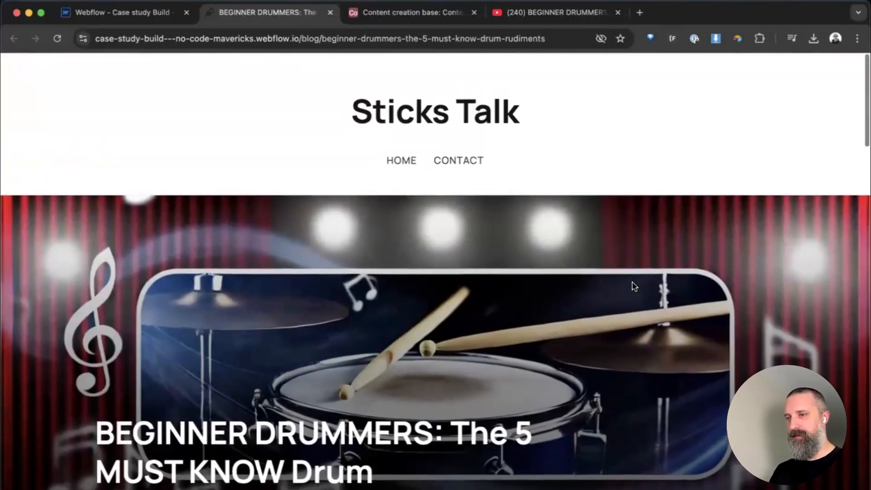
scroll(634, 286, down, 5)
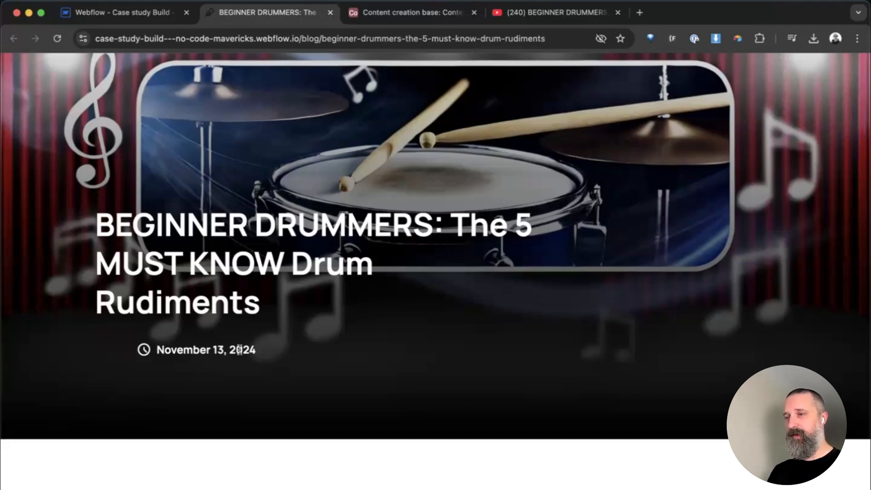
scroll(208, 349, up, 3)
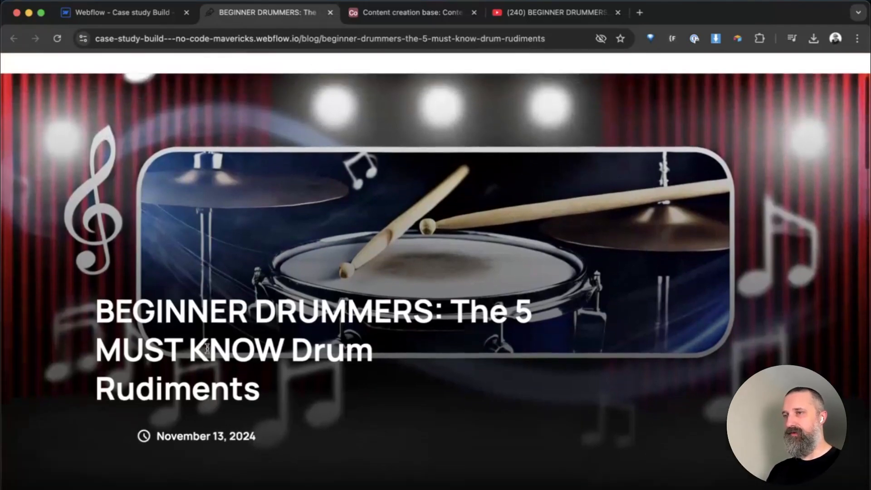
Look through the BEGINNER DRUMMERS item's fields in the Blog Posts collection, down to its category, author and item details
key(ctrl+shift+Tab)
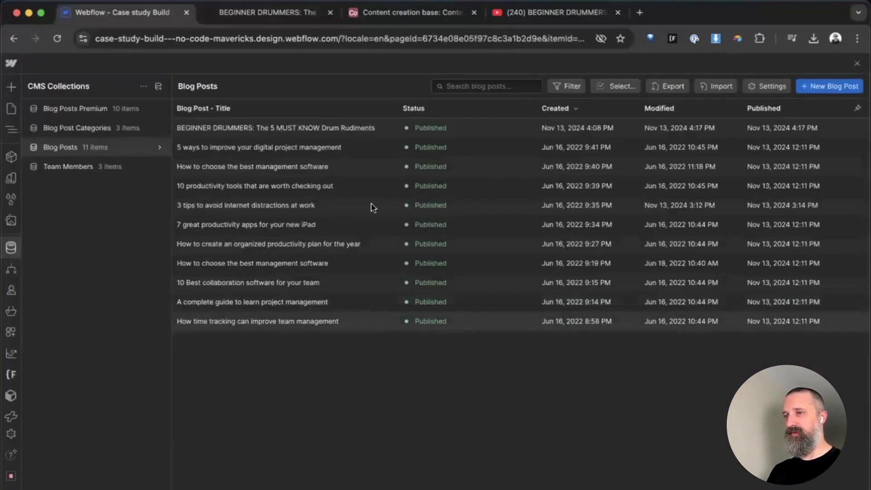
click(321, 128)
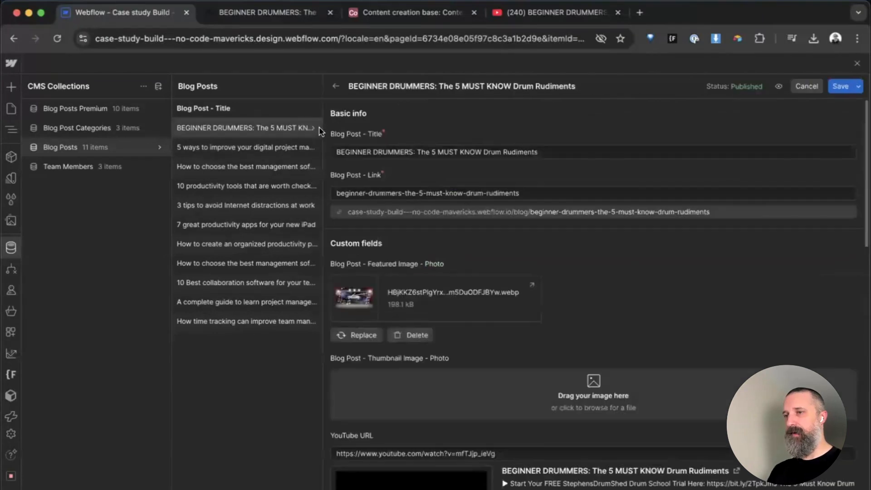
scroll(567, 283, down, 5)
scroll(566, 282, down, 10)
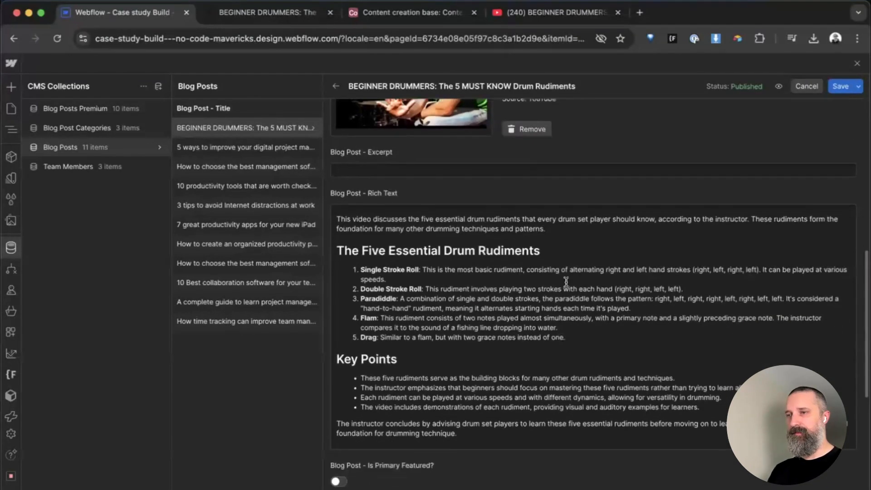
scroll(566, 282, down, 2)
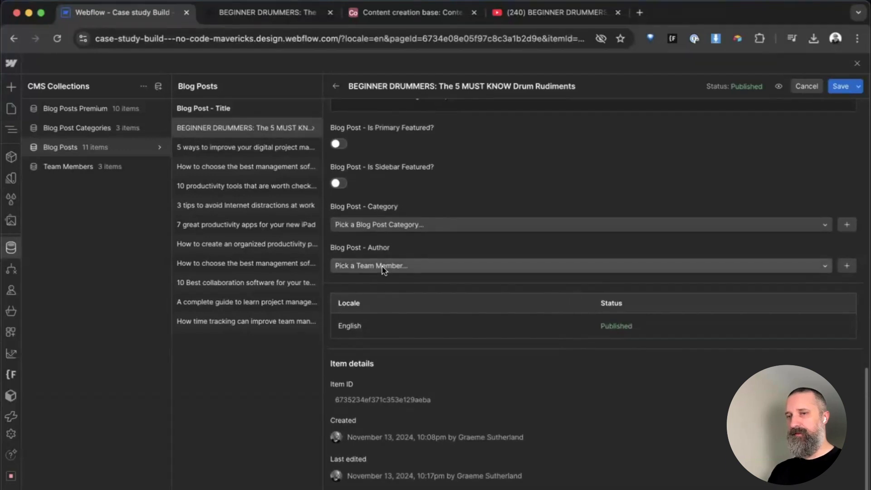
scroll(424, 270, down, 2)
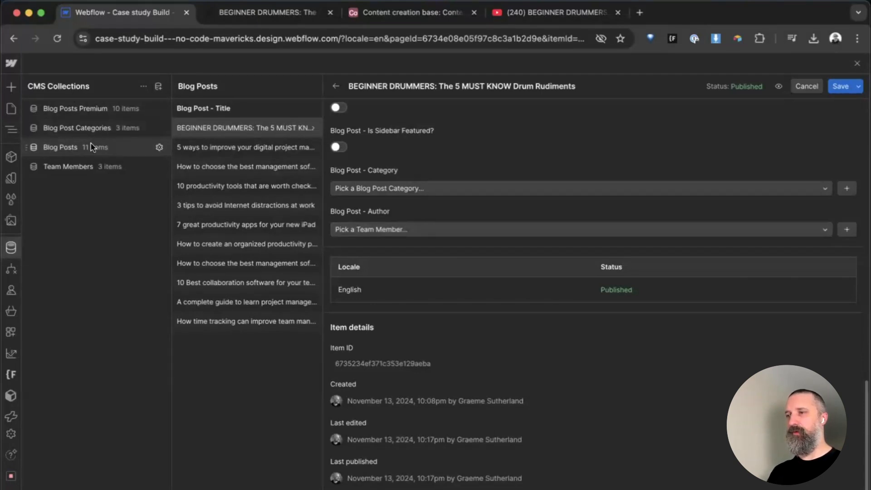
Delete the team member created on Nov 13, 2024 from the Team Members collection after viewing its record
click(81, 167)
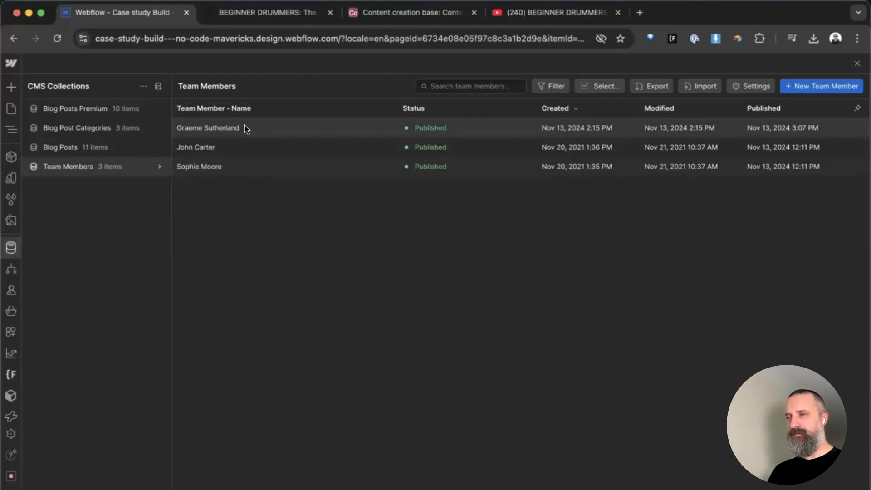
click(301, 131)
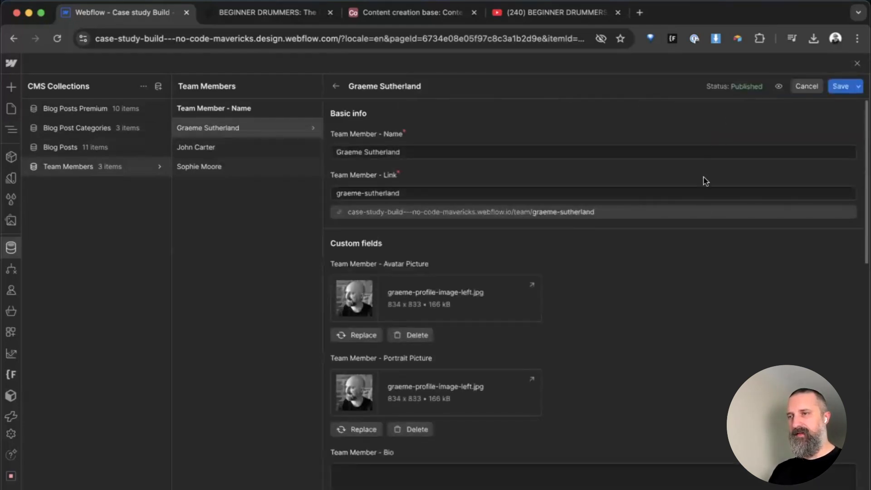
click(336, 86)
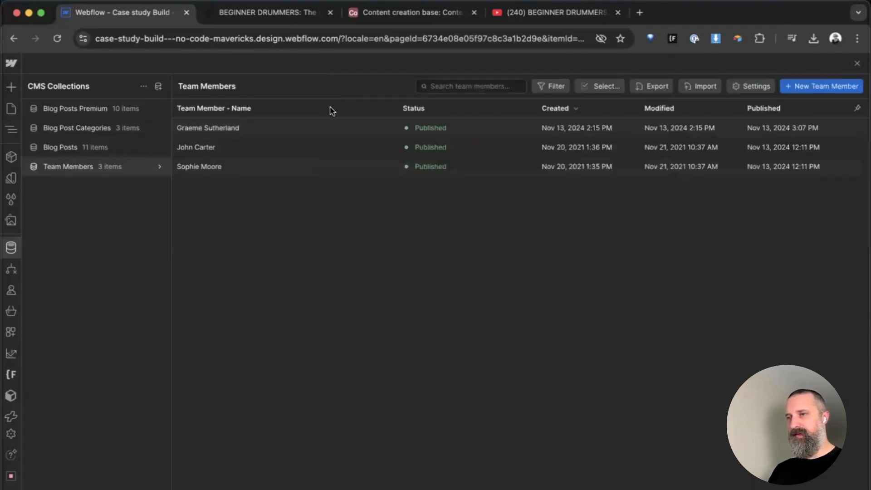
click(595, 86)
click(180, 129)
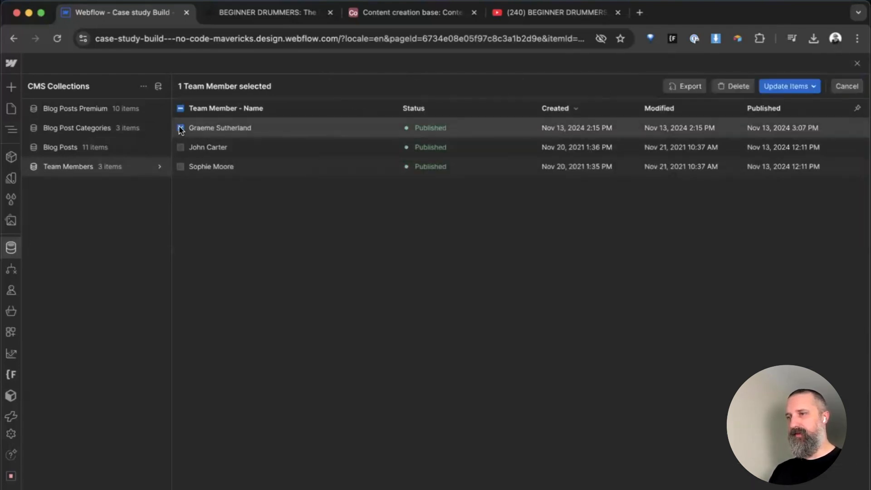
click(735, 86)
click(561, 324)
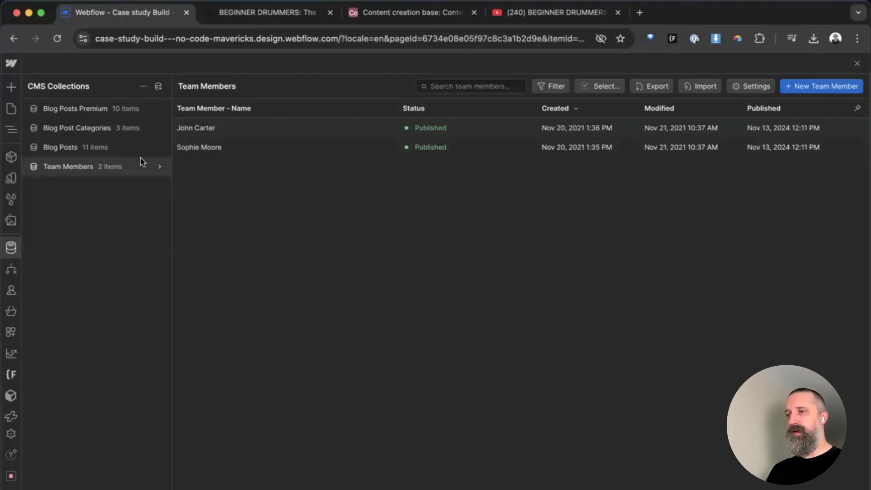
Open the post's Rich Text for editing on the Blog Posts Template canvas and select "Essential" in the rudiments heading
click(60, 148)
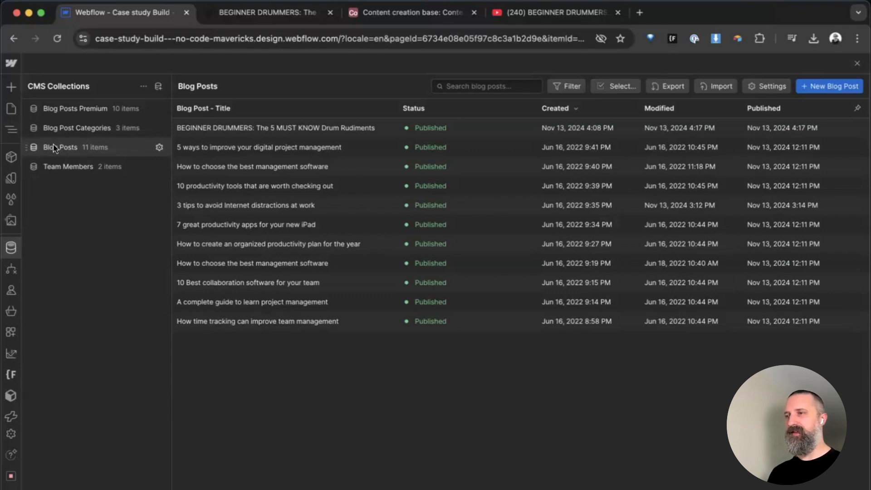
click(11, 108)
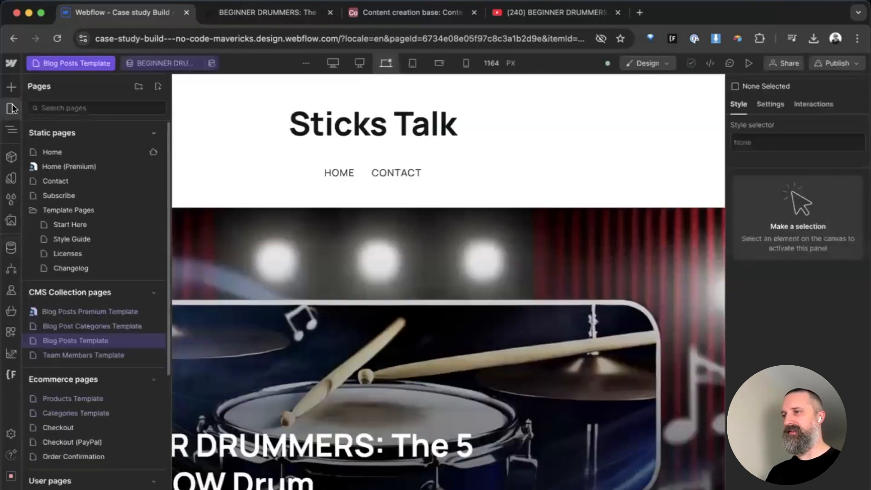
click(464, 248)
scroll(454, 208, down, 15)
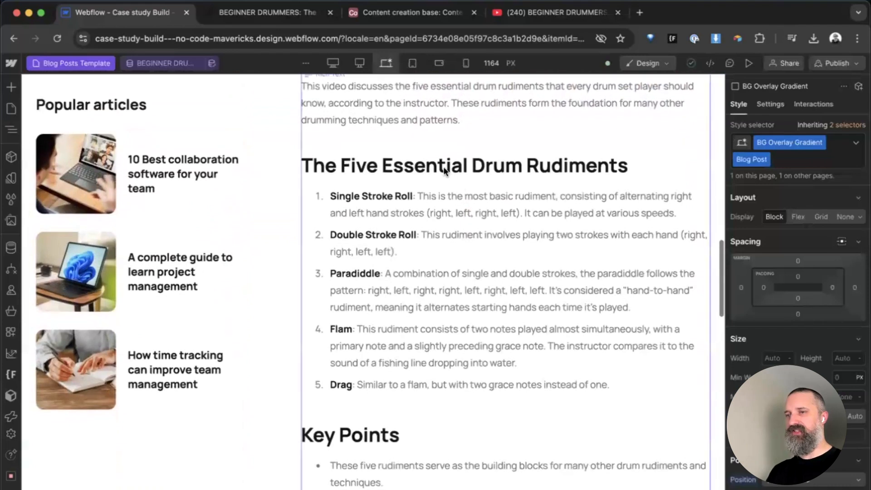
double_click(441, 165)
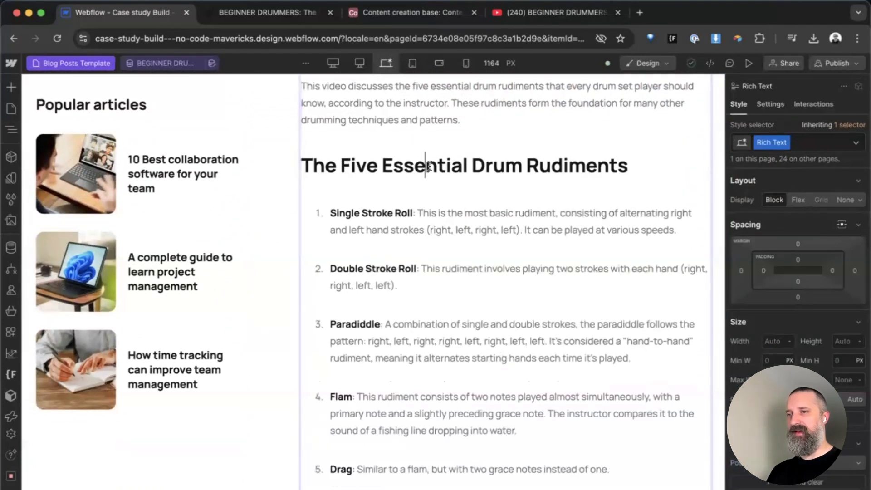
double_click(442, 166)
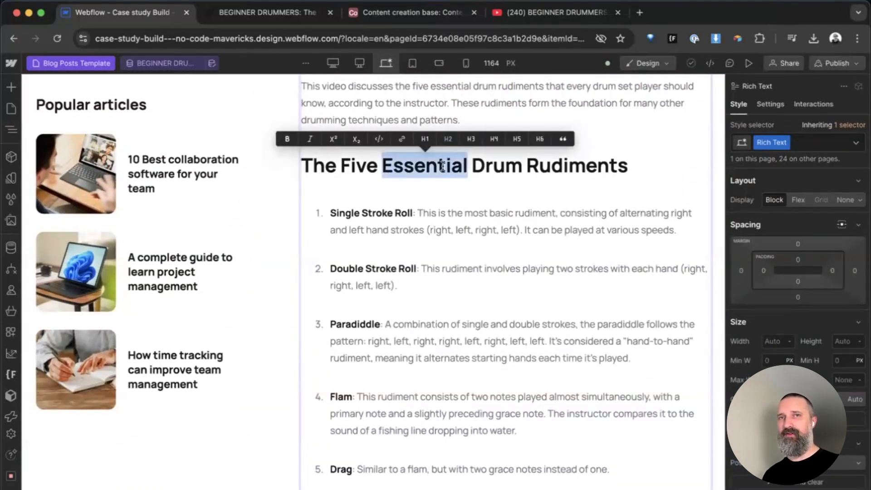
Look through the BEGINNER DRUMMERS item's fields in the Blog Posts collection and check the team members available for its author field
click(10, 249)
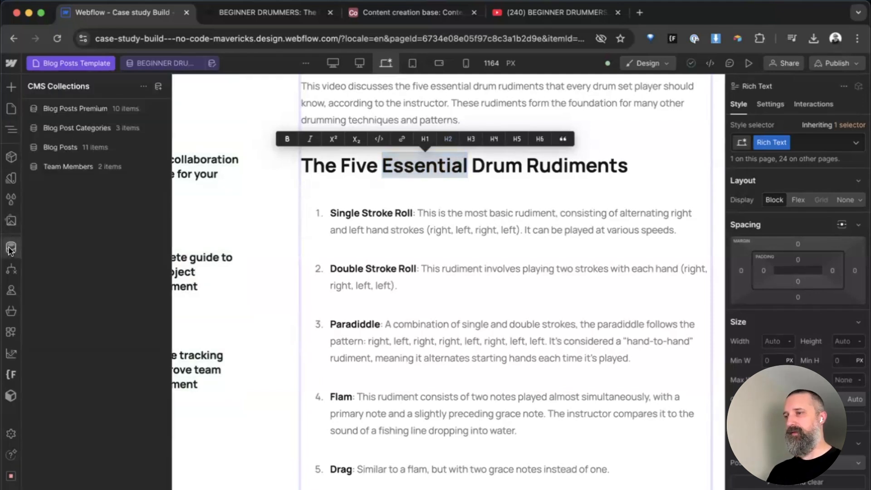
click(64, 151)
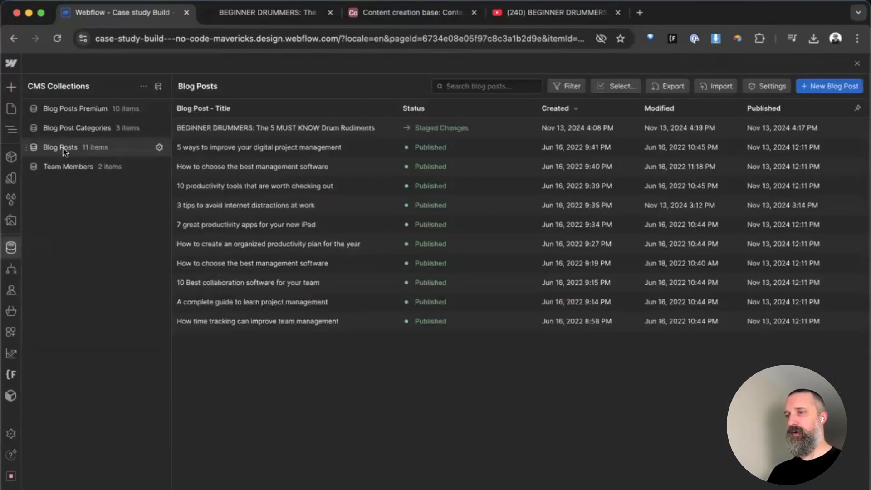
click(222, 130)
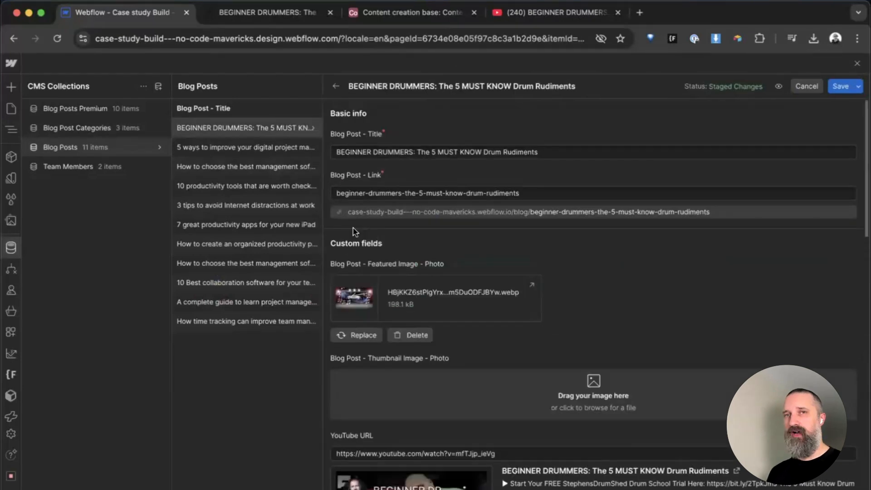
scroll(671, 336, down, 10)
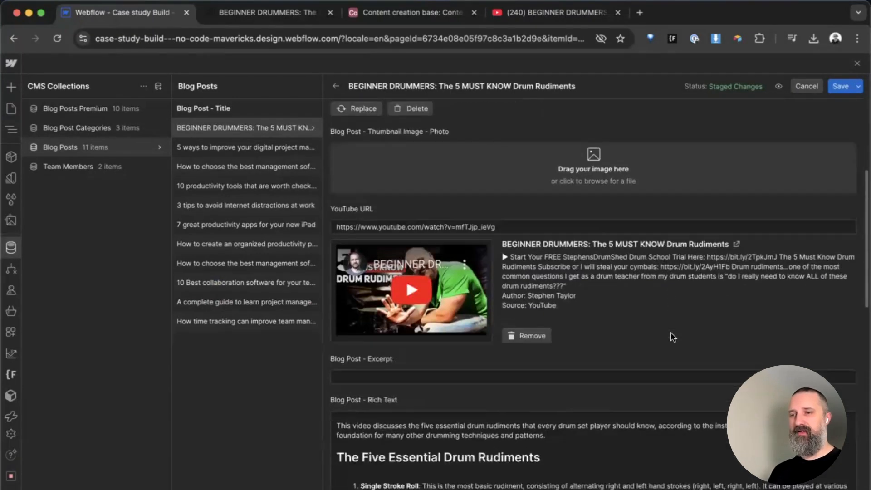
scroll(671, 333, down, 3)
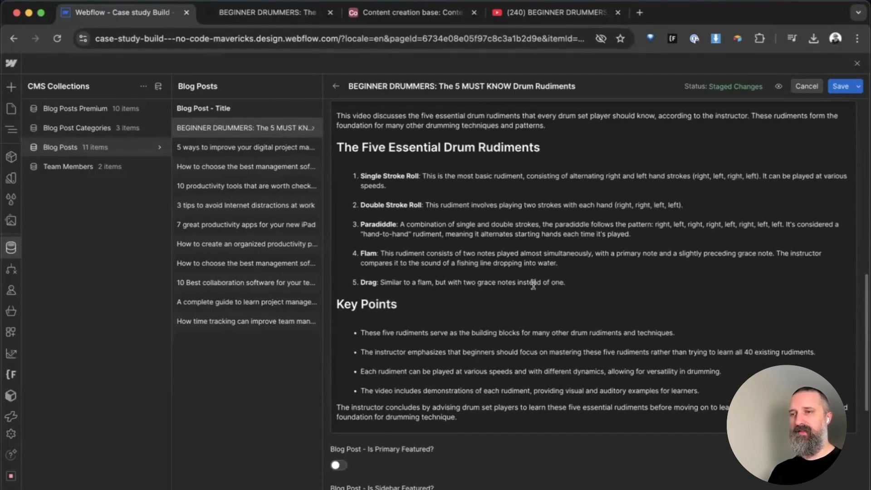
scroll(533, 285, up, 2)
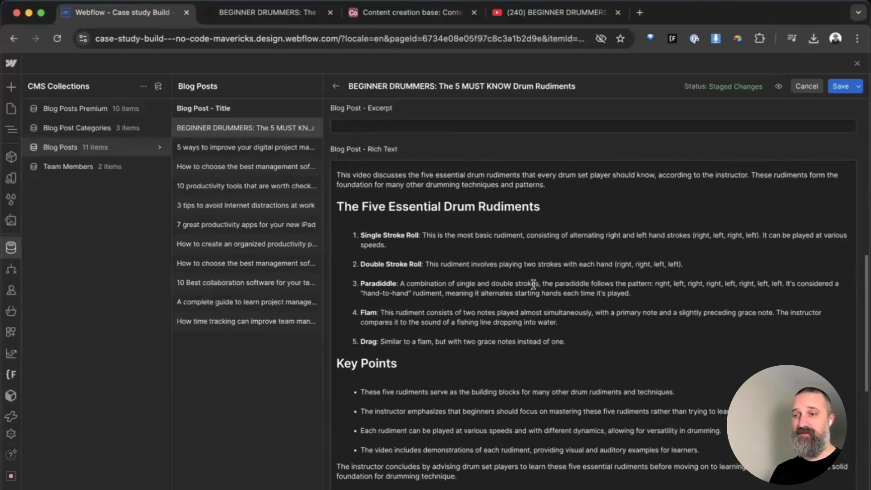
scroll(533, 285, up, 3)
scroll(534, 287, down, 15)
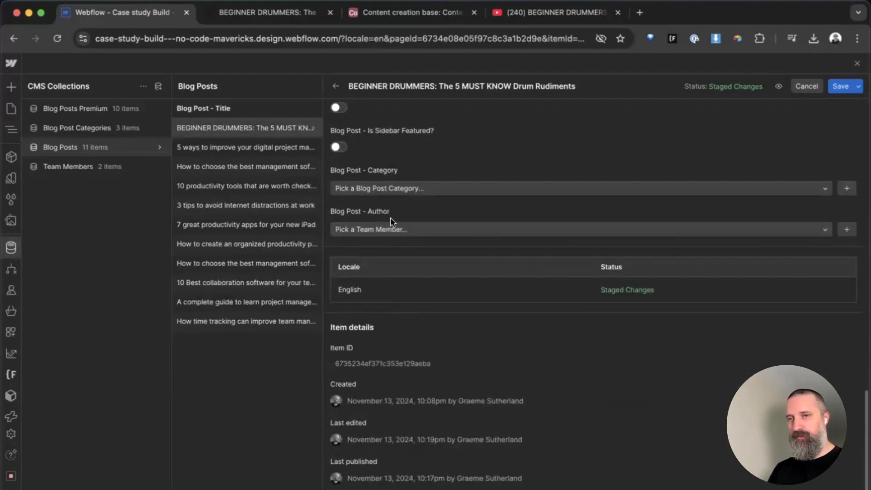
click(397, 232)
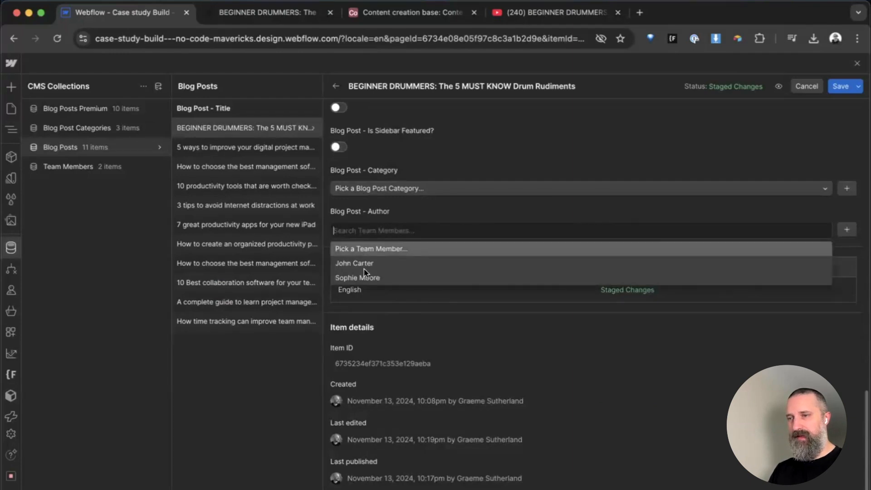
click(417, 218)
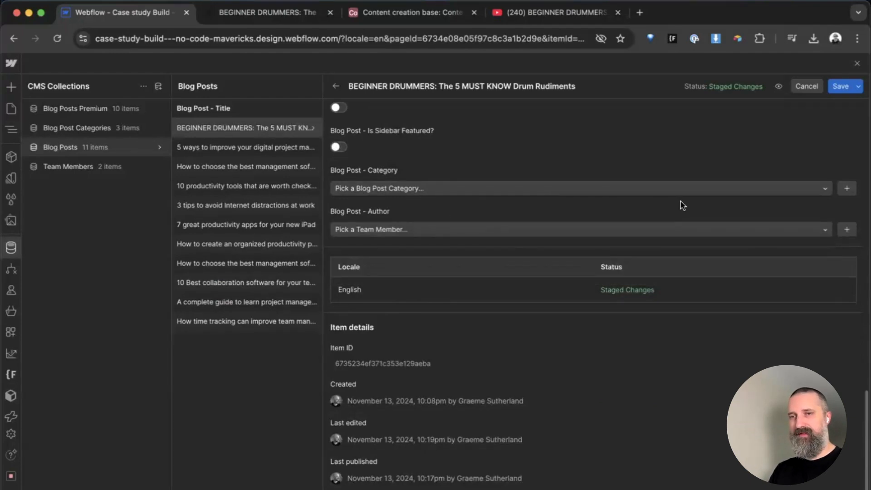
Start a new team member from the post's author field, enter the author's full name and remove the "-2" suffix from the link
click(847, 230)
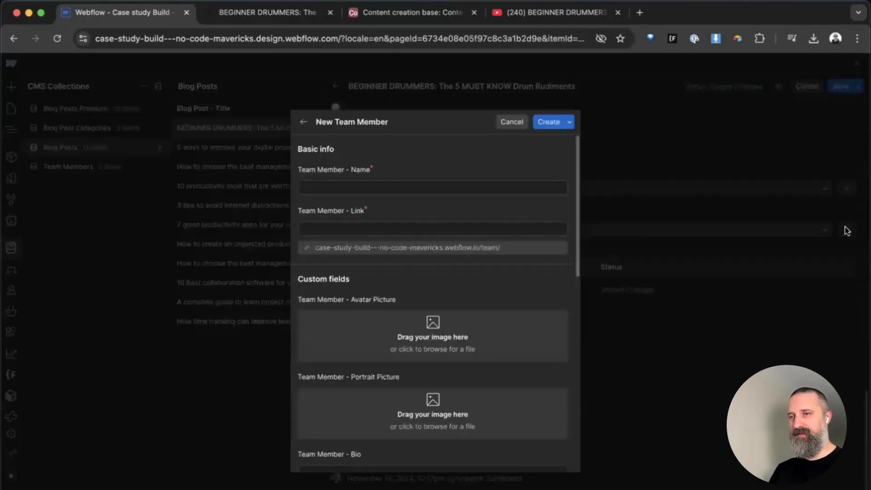
click(339, 187)
text(Graeme Sutherland)
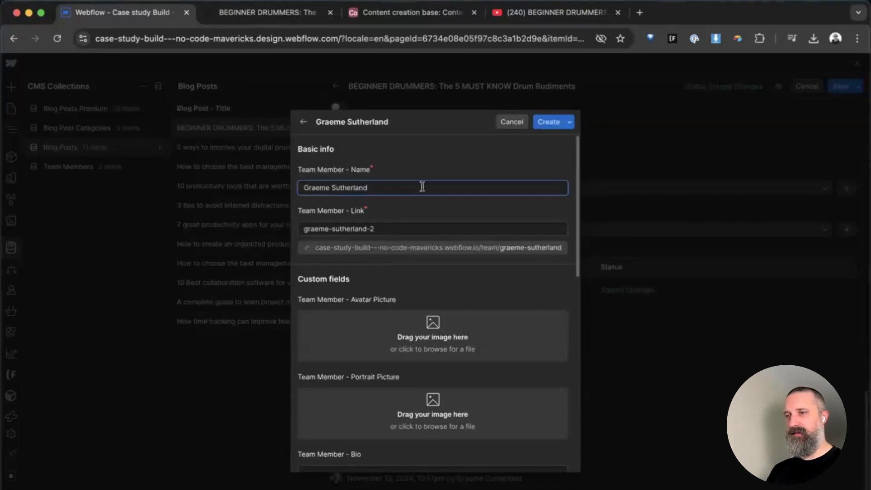
click(396, 229)
key(BackSpace)
key(BackSpace)
key(BackSpace)
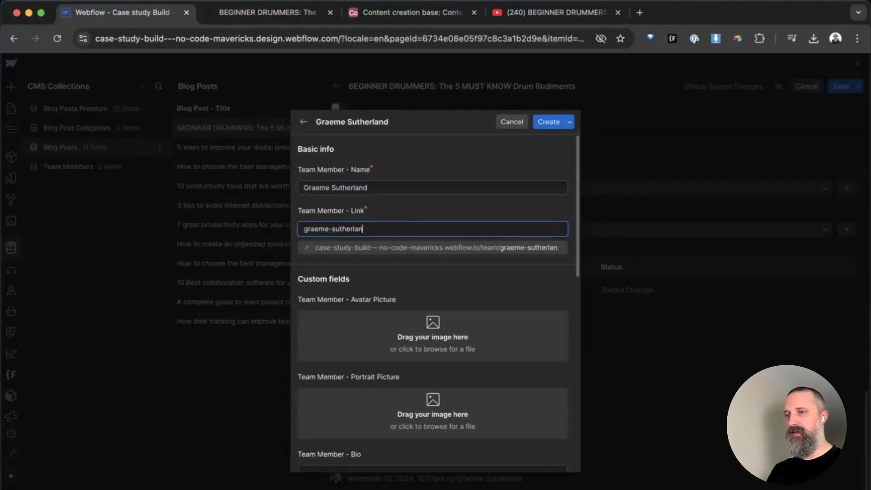
text(d)
click(433, 203)
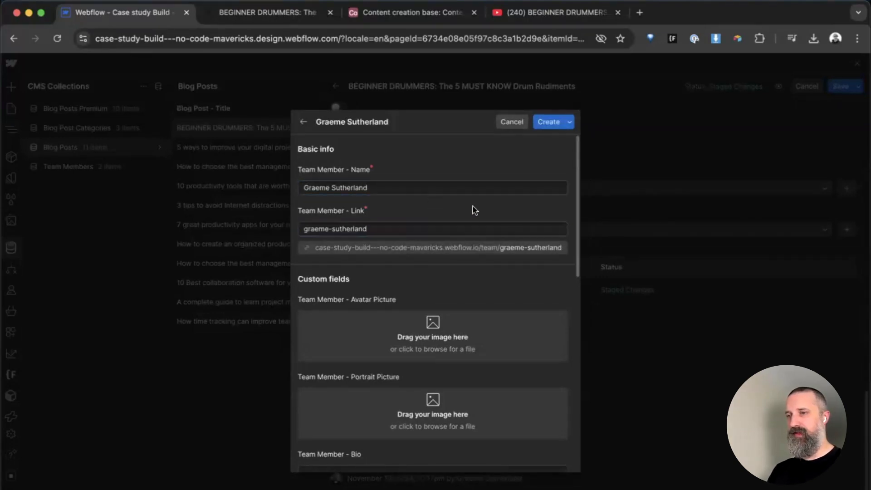
Use the left-facing profile image JPG as both Avatar Picture and Portrait Picture, and create the team member as the post's author
scroll(472, 222, down, 5)
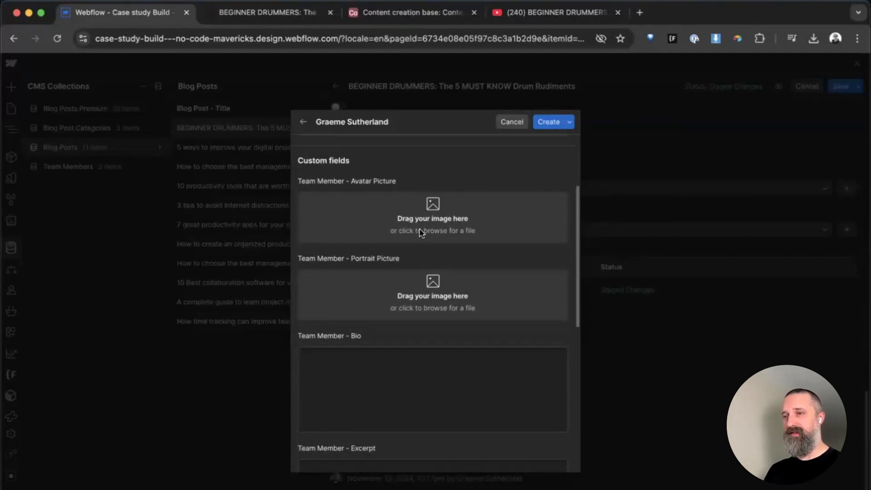
click(444, 225)
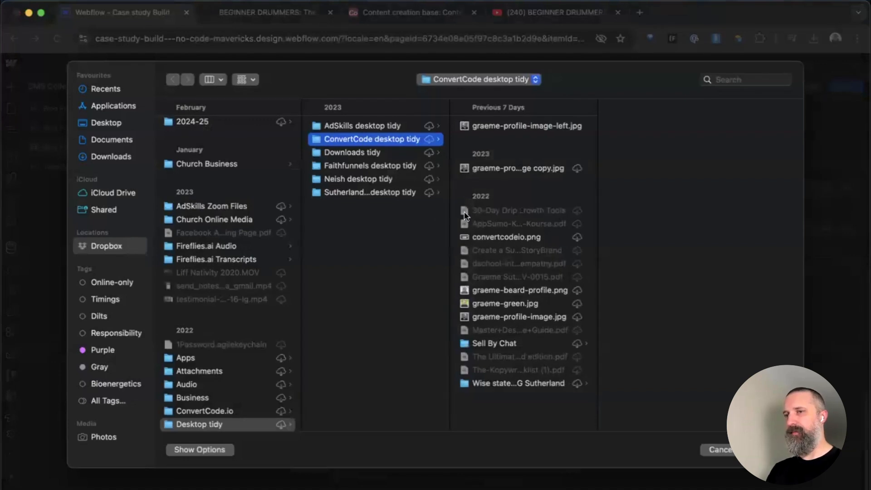
double_click(504, 126)
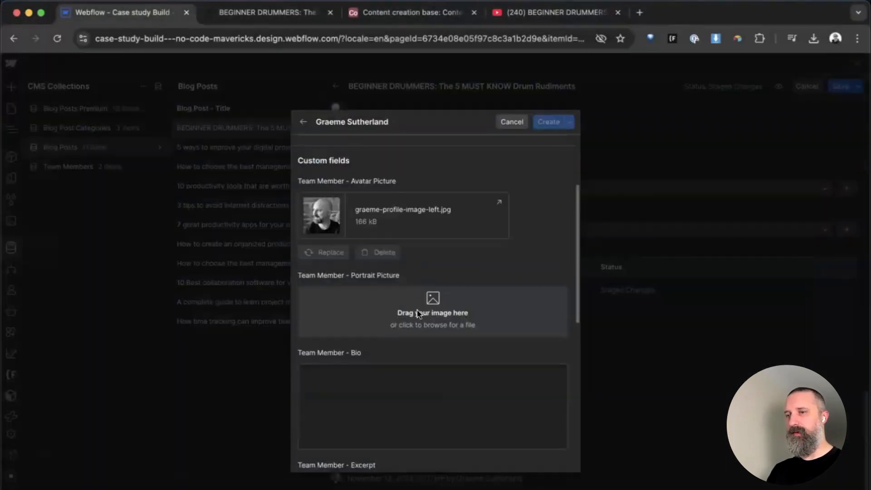
click(417, 314)
double_click(504, 127)
scroll(522, 205, down, 8)
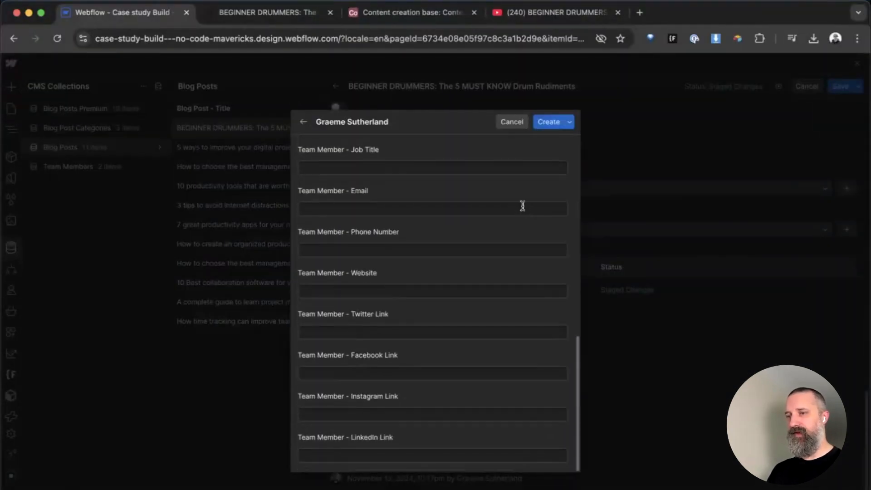
scroll(523, 209, up, 10)
scroll(522, 208, up, 2)
click(549, 123)
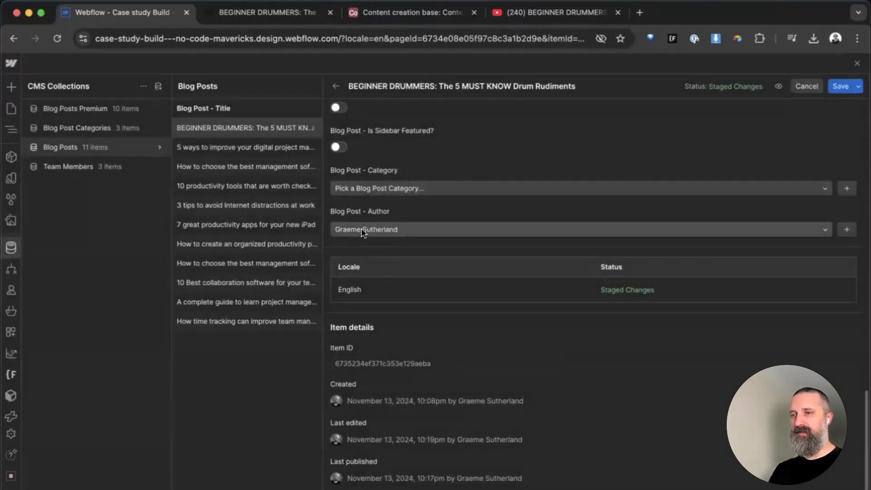
Return to the Blog Posts Template canvas and preview the BEGINNER DRUMMERS header to check whether the author shows
click(11, 110)
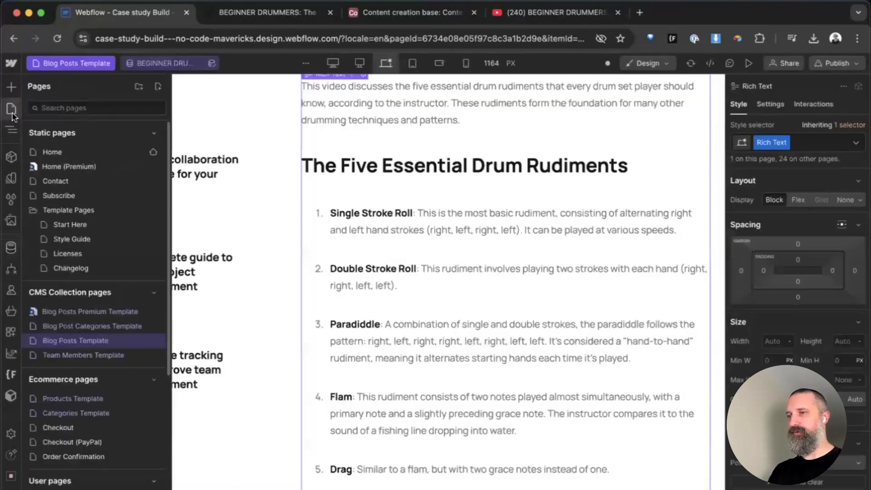
click(266, 130)
scroll(266, 130, up, 10)
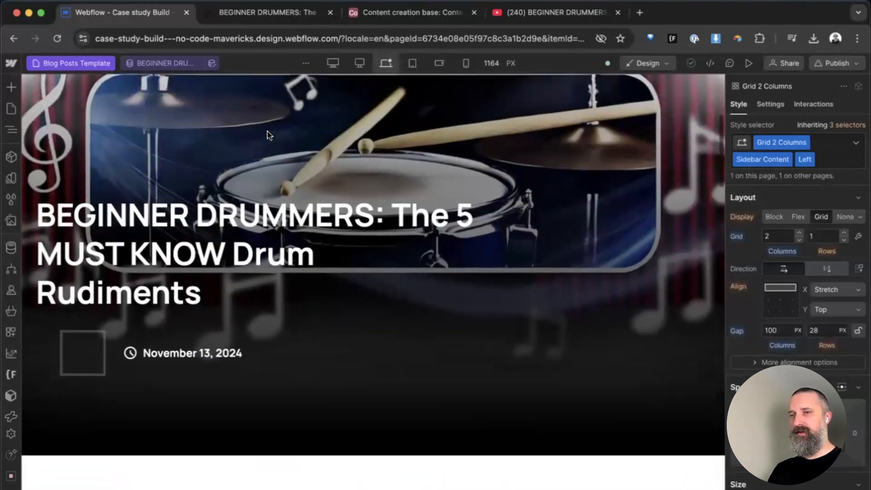
click(748, 64)
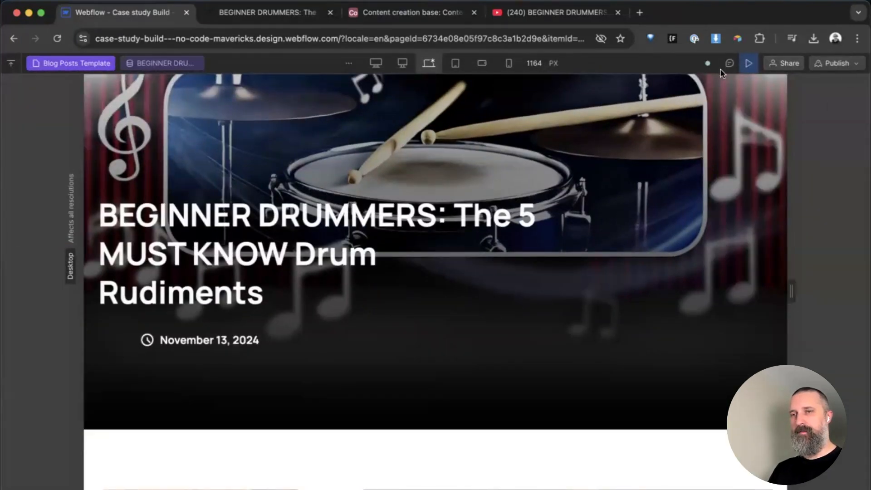
click(749, 63)
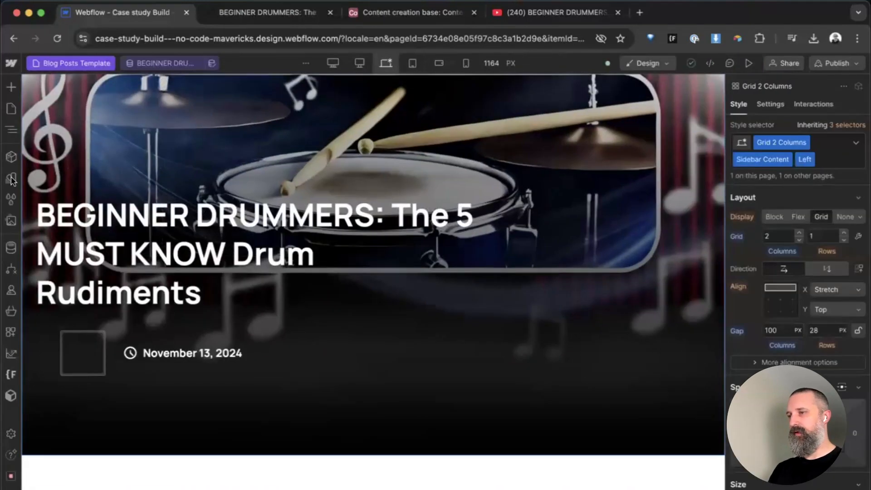
Try to publish the new team member's item individually from the Team Members collection
click(11, 247)
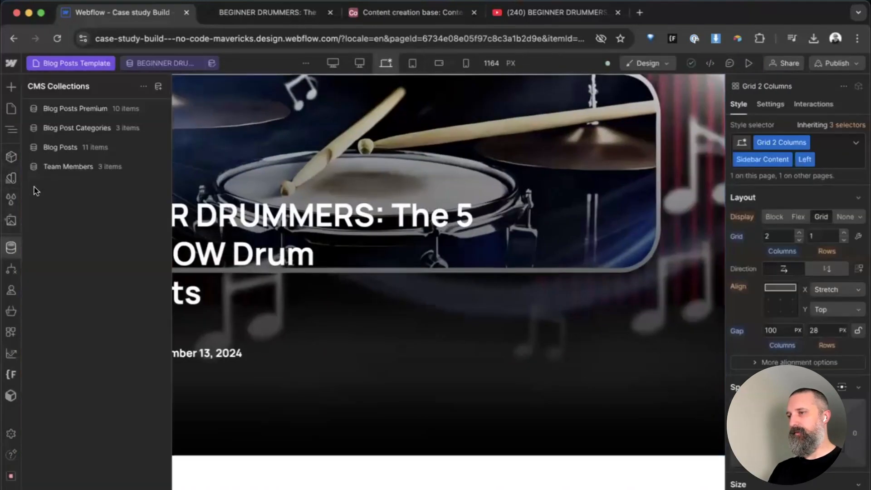
click(71, 168)
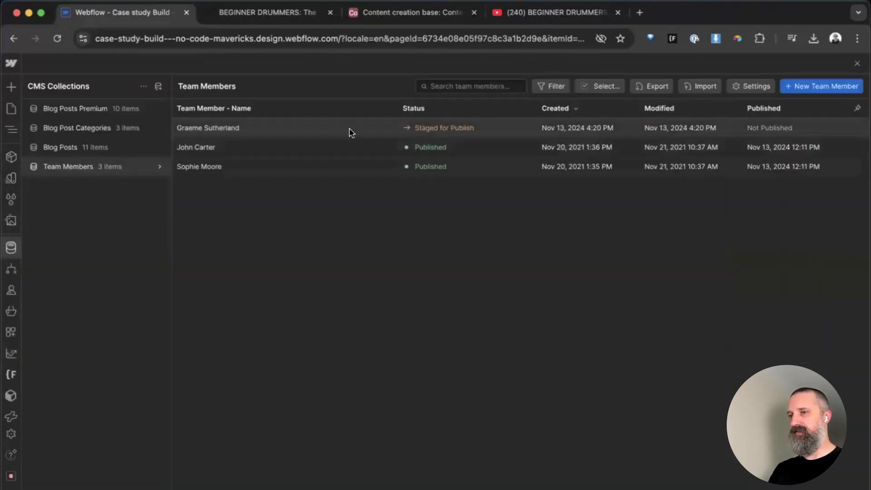
click(320, 129)
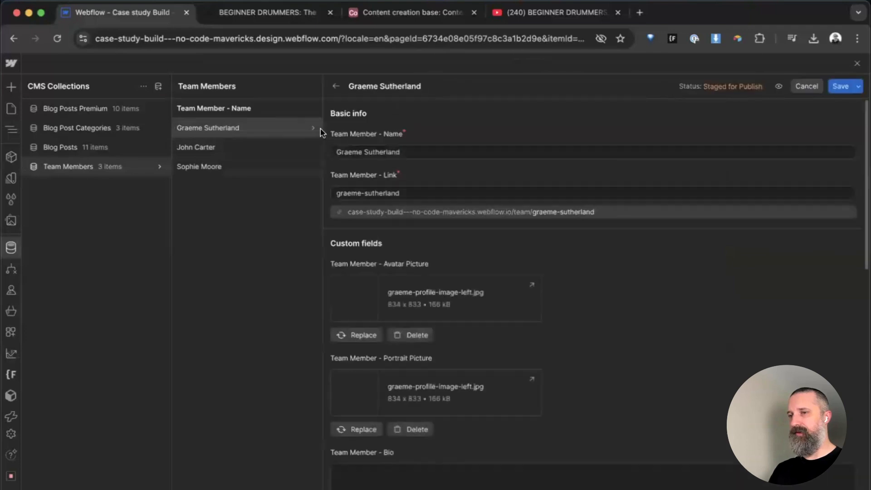
click(859, 85)
click(780, 102)
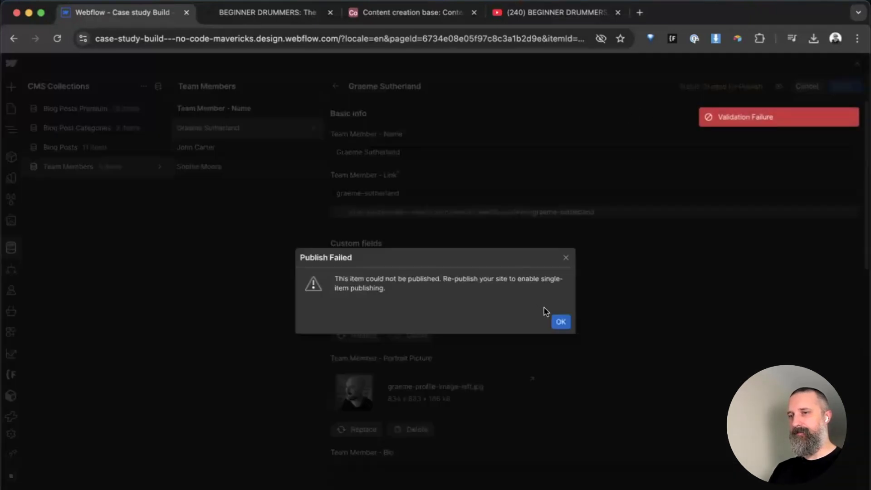
click(560, 322)
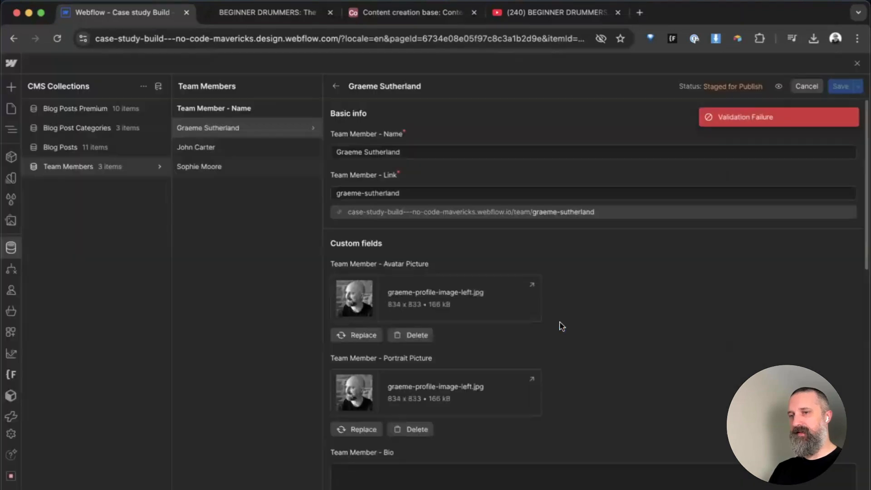
Publish the site to the webflow.io staging domain
click(12, 109)
click(841, 63)
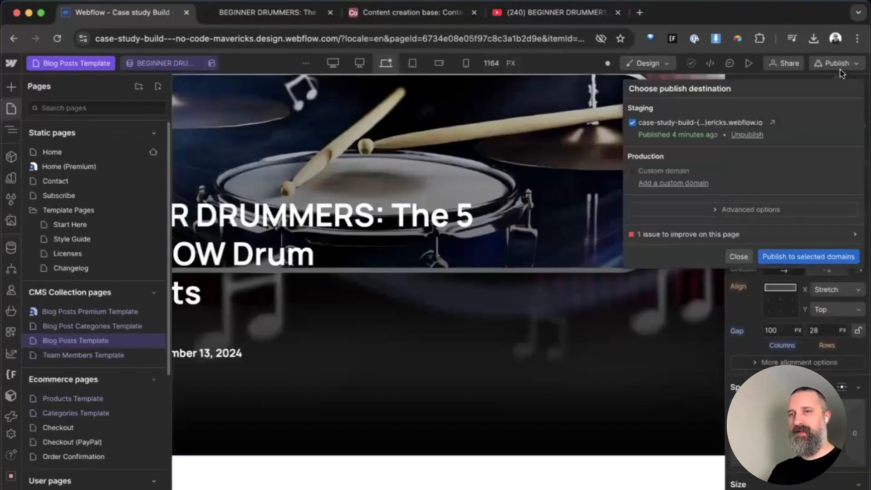
click(821, 255)
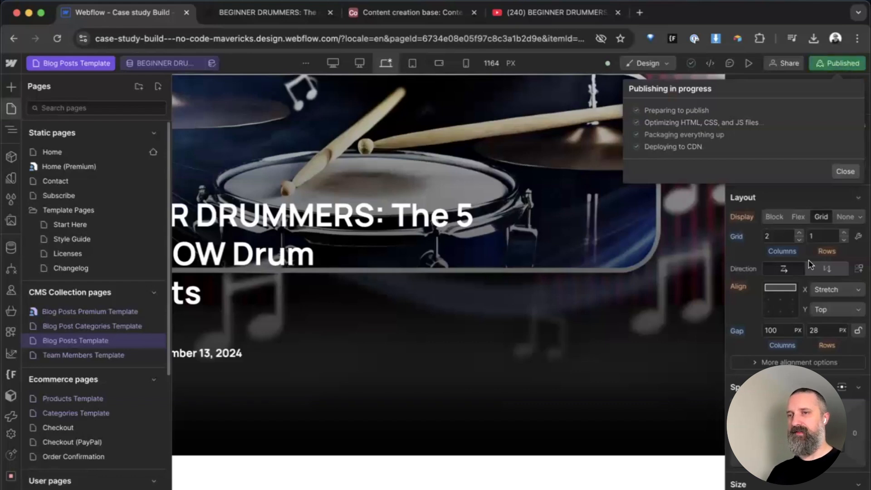
click(371, 344)
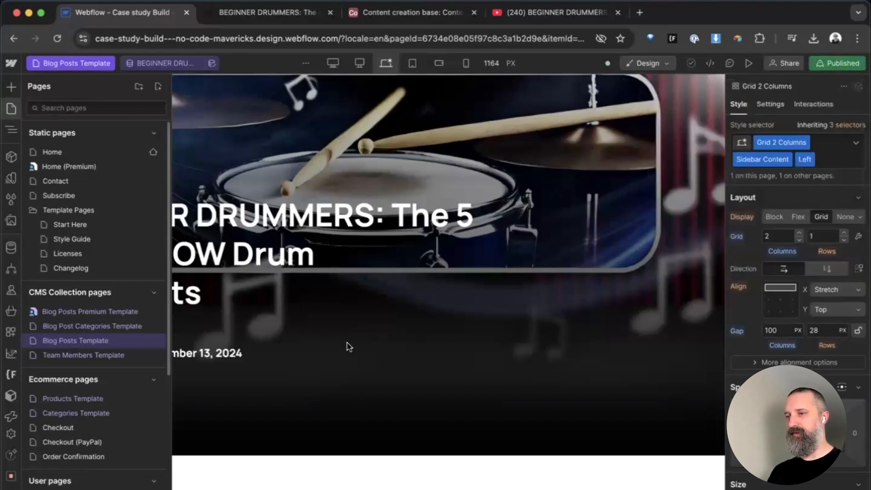
click(295, 397)
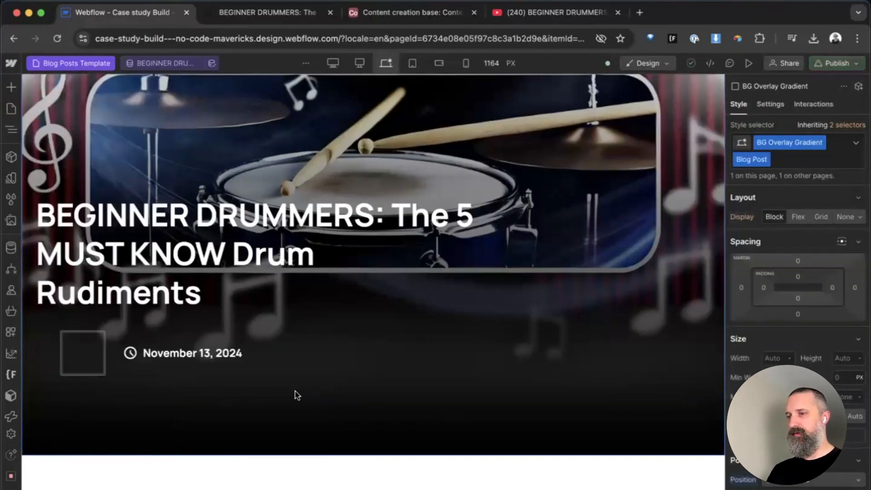
Check the new team member's publishing status in the Team Members collection
click(11, 247)
click(62, 165)
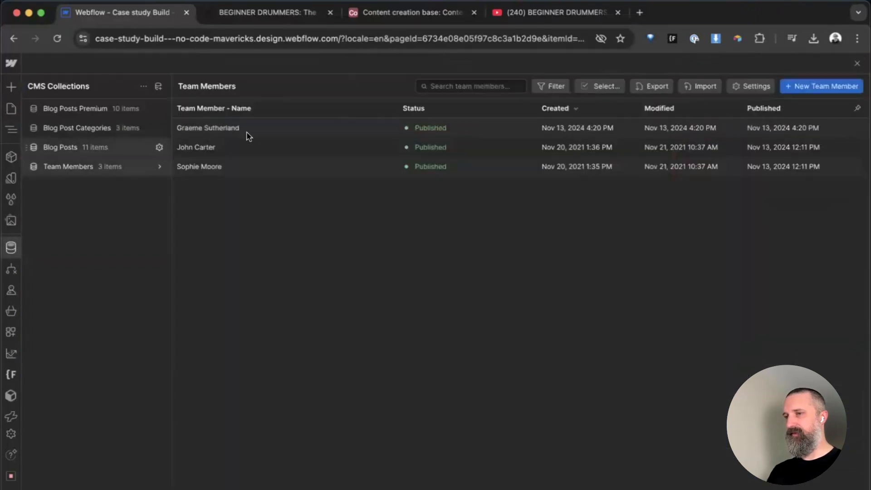
click(10, 109)
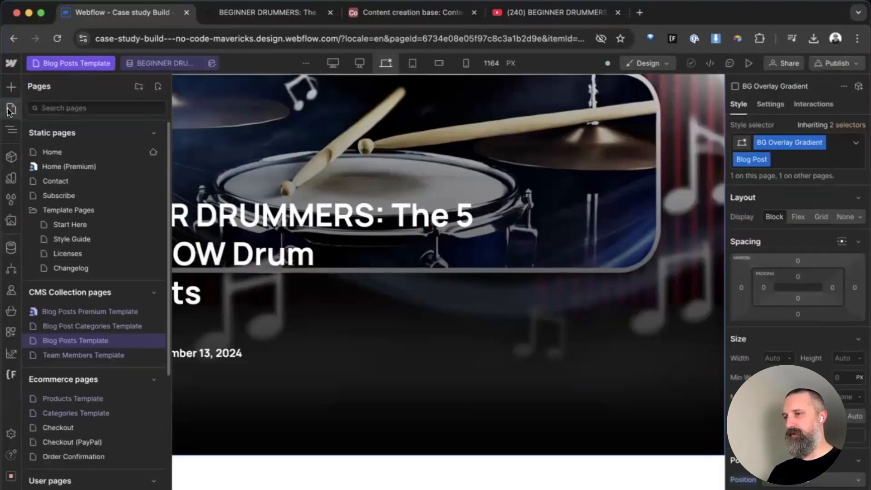
Preview the post header on the canvas, inspect its author text block and look through the linked BEGINNER DRUMMERS item
click(447, 402)
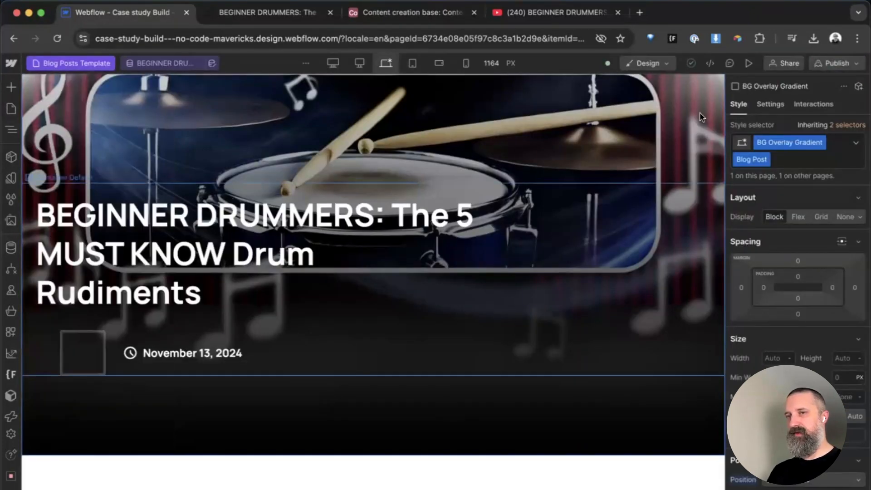
click(749, 64)
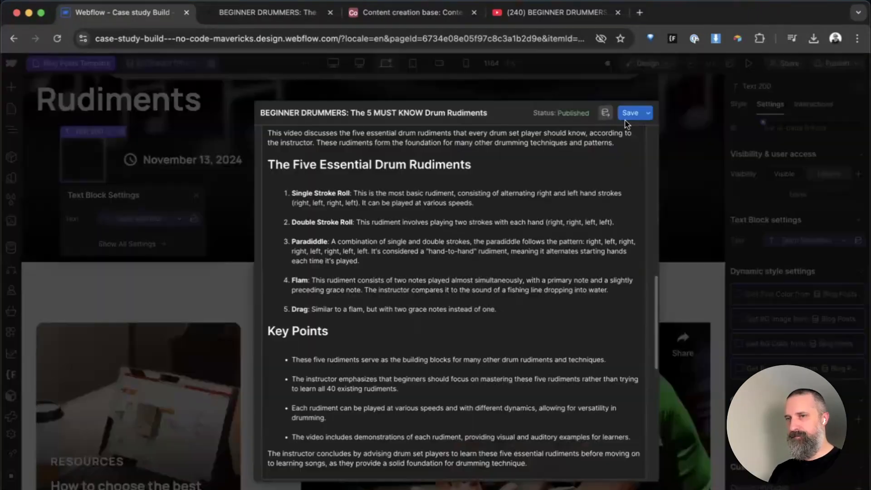
click(675, 136)
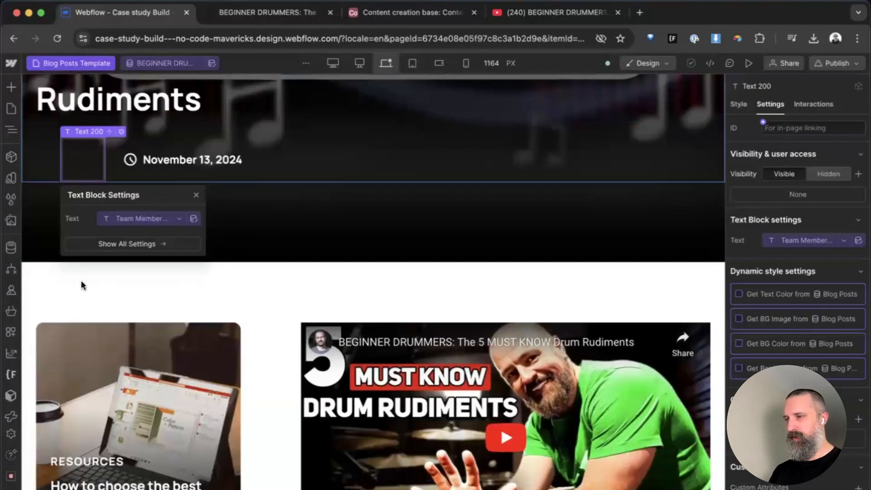
Set the new team member as the author of the BEGINNER DRUMMERS item in the Blog Posts collection and save the item
click(11, 247)
click(73, 147)
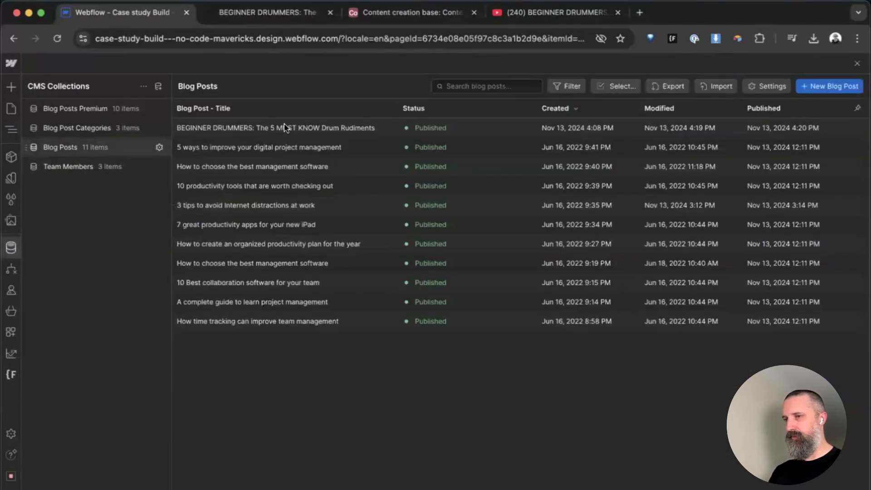
click(302, 123)
scroll(434, 225, down, 15)
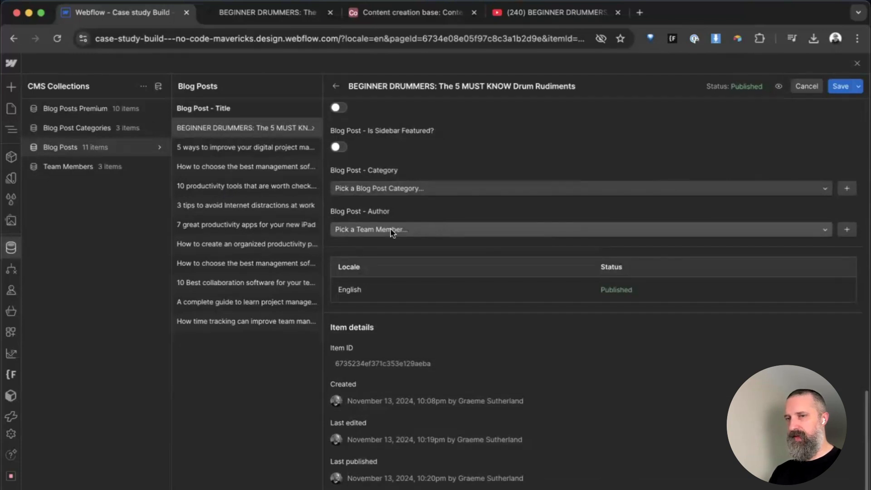
click(393, 231)
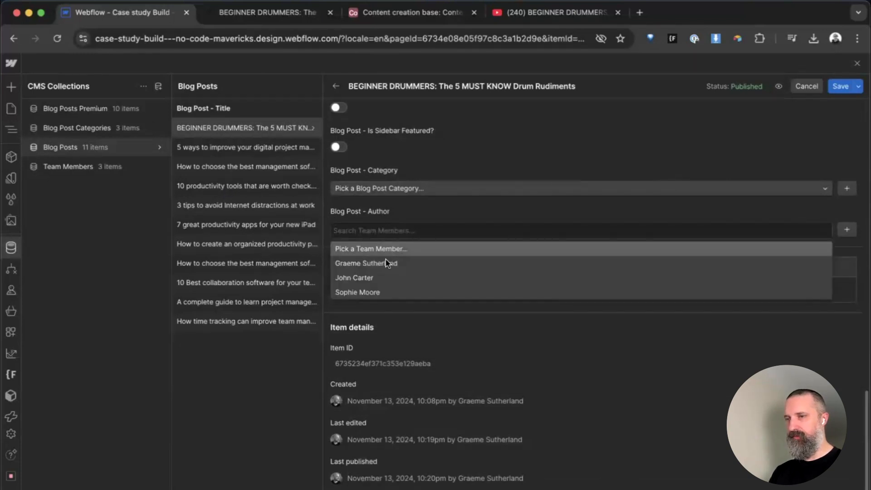
click(388, 264)
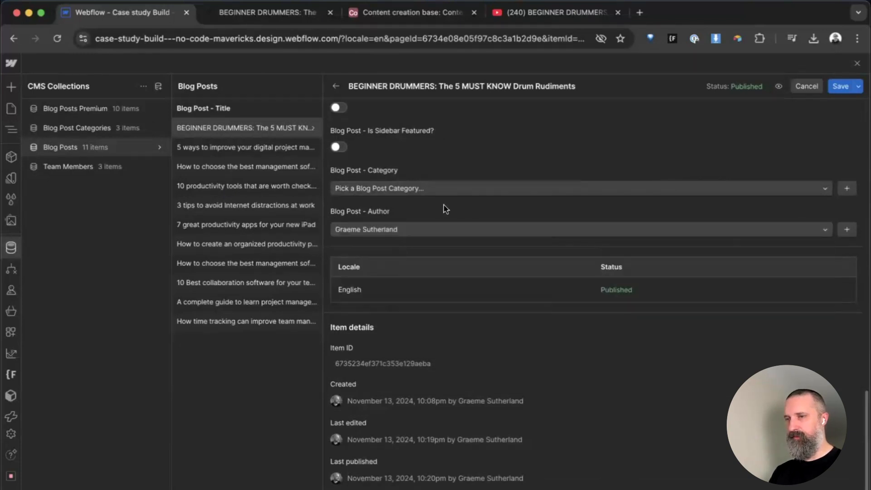
click(841, 86)
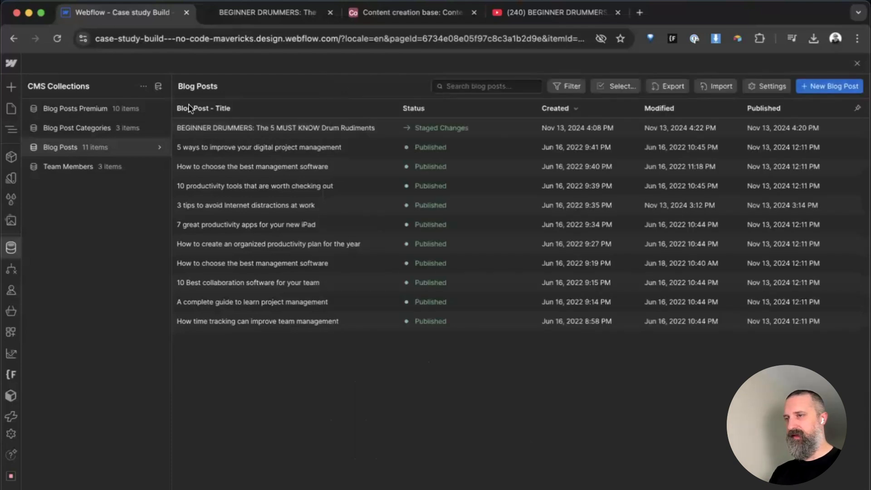
Publish the BEGINNER DRUMMERS item individually and check its author details in the post header on the canvas
click(267, 130)
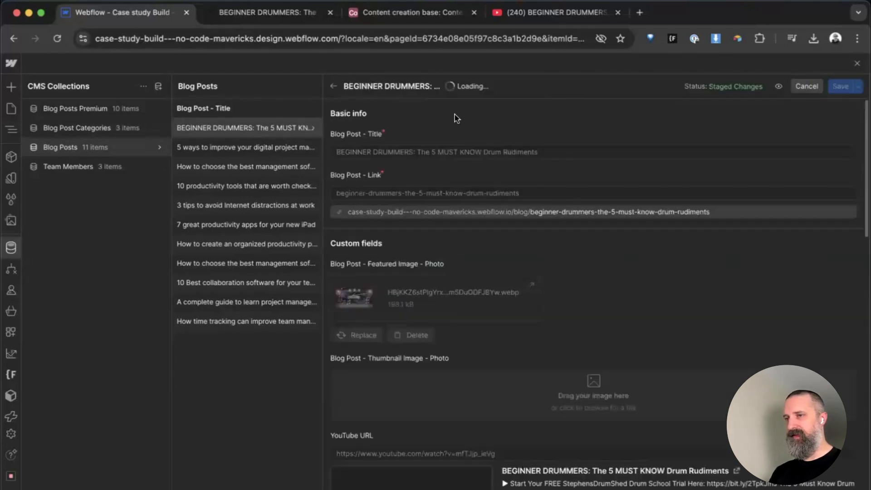
click(859, 88)
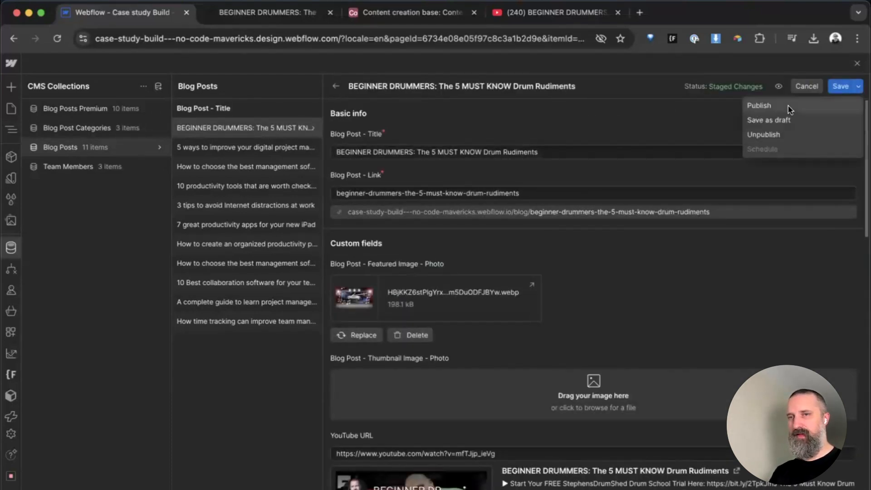
click(788, 105)
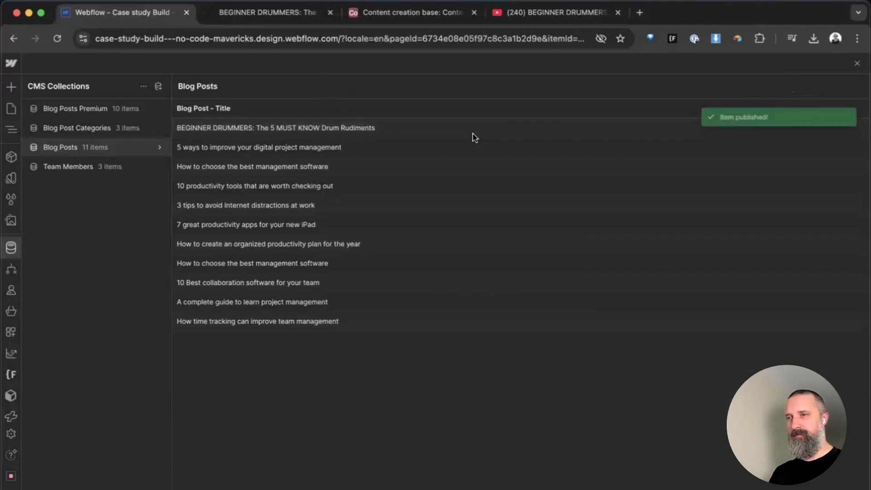
click(11, 112)
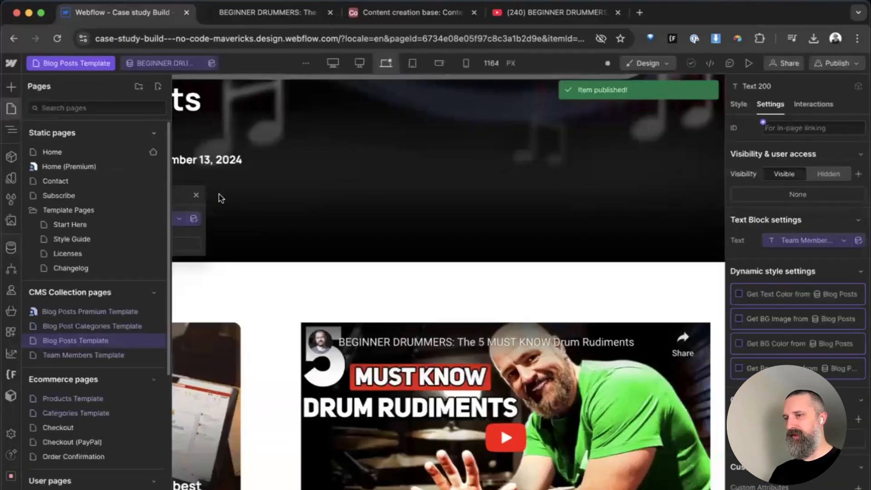
click(272, 235)
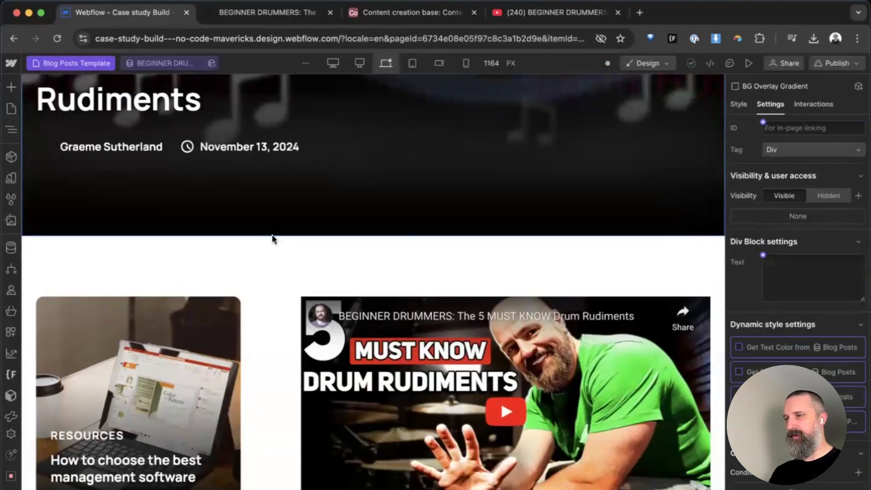
scroll(272, 235, up, 2)
scroll(274, 239, up, 1)
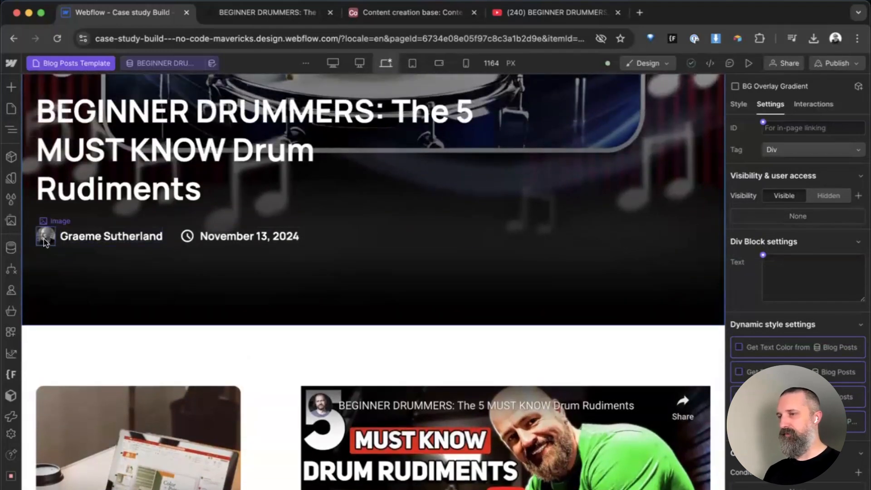
scroll(128, 307, up, 1)
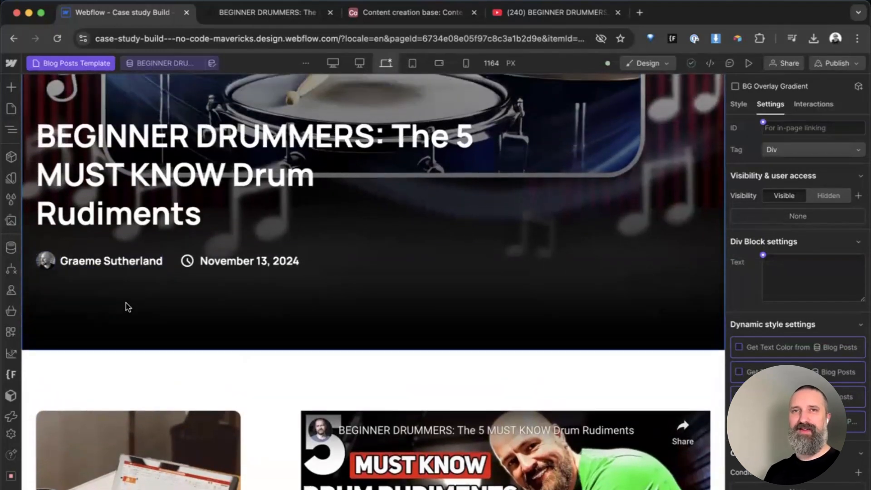
scroll(350, 249, up, 10)
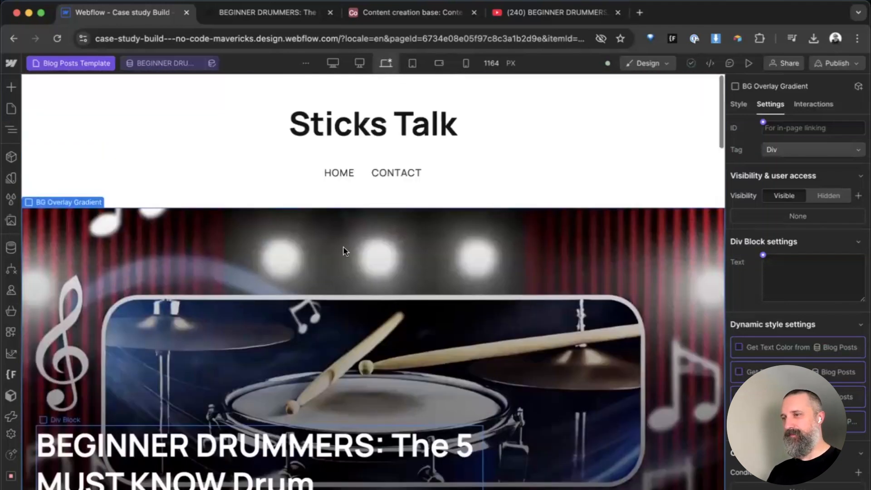
Publish the site to the webflow.io staging domain and open the live BEGINNER DRUMMERS post
click(836, 63)
click(827, 258)
click(772, 122)
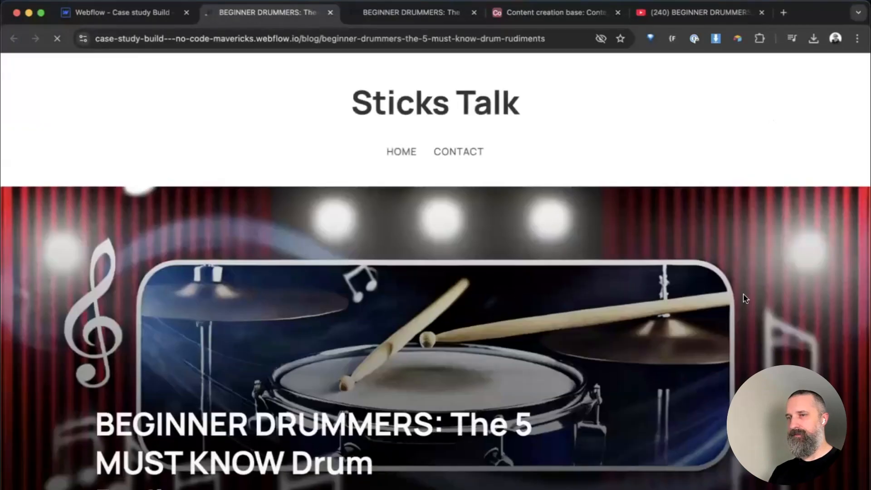
Examine the published BEGINNER DRUMMERS post, including its author line, embedded video, article text and related articles
scroll(744, 295, down, 3)
scroll(745, 297, down, 12)
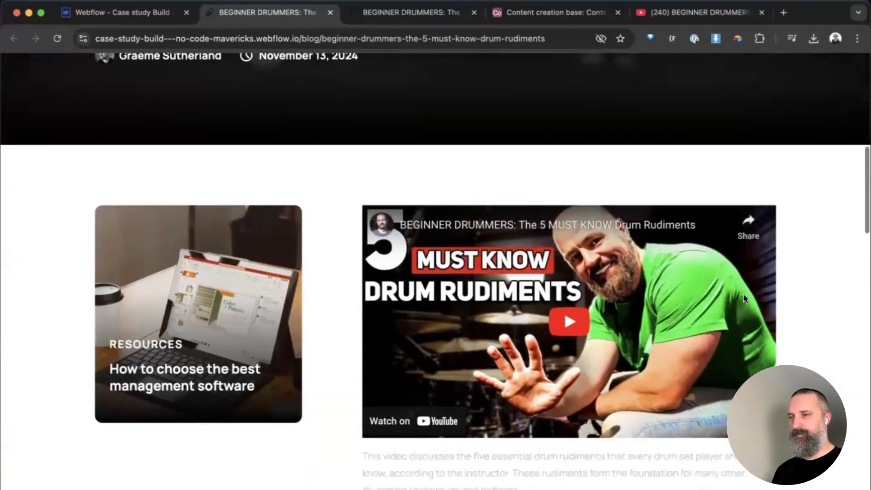
scroll(744, 295, down, 15)
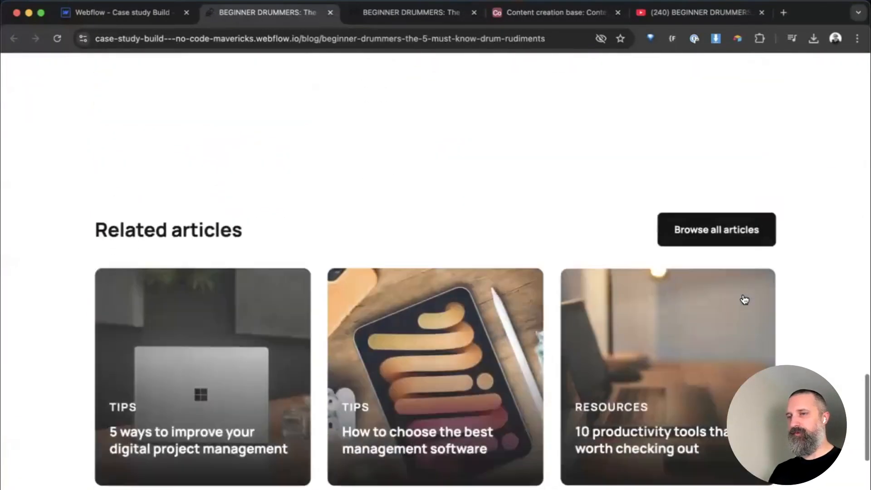
scroll(745, 298, down, 4)
scroll(745, 297, up, 20)
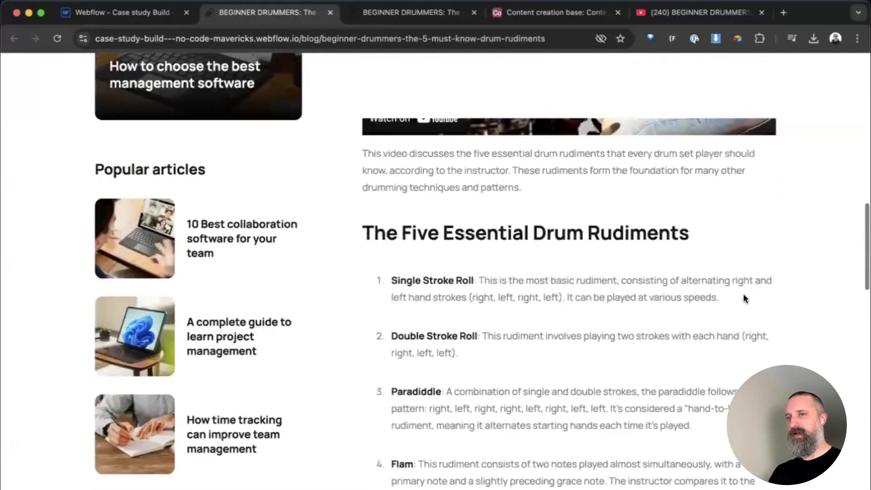
scroll(744, 298, up, 3)
scroll(745, 298, down, 13)
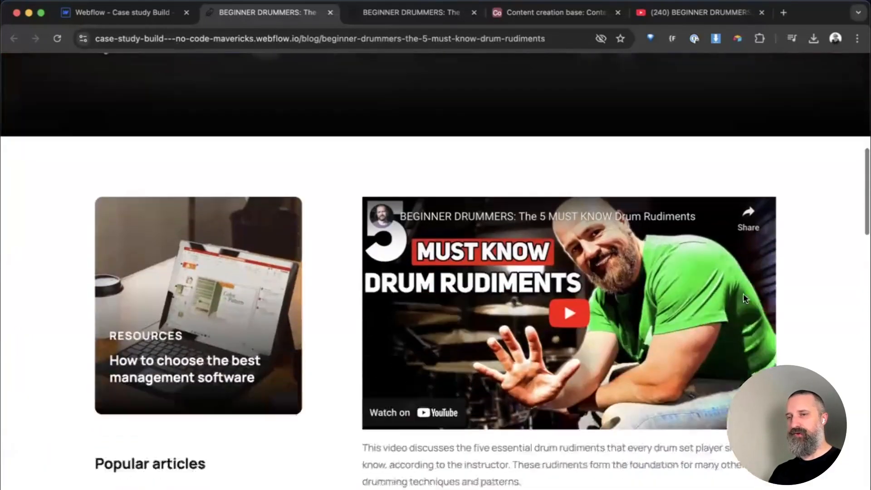
scroll(744, 298, down, 2)
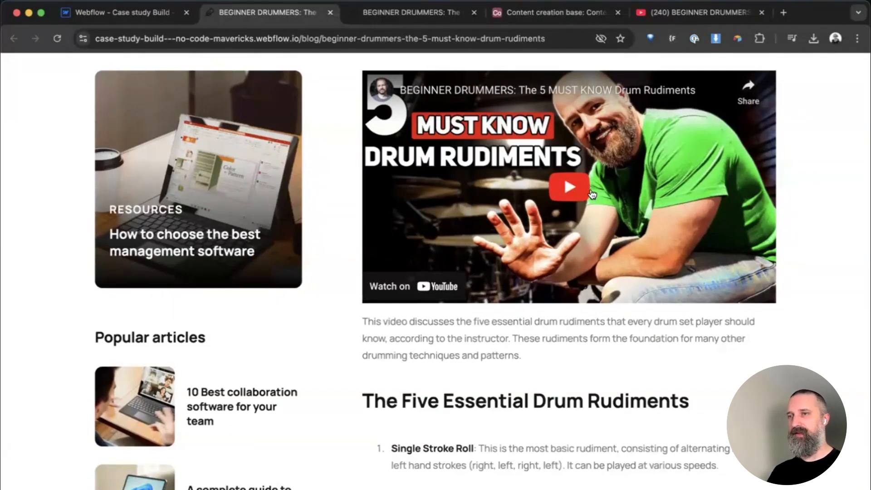
Close the older browser copy of the published BEGINNER DRUMMERS post, returning to the Airtable content base
key(ctrl+Tab)
scroll(590, 190, down, 2)
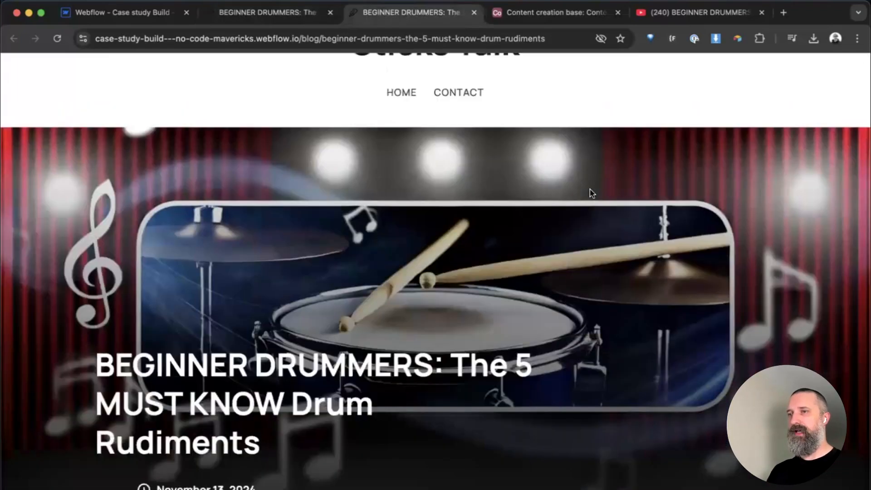
key(super+w)
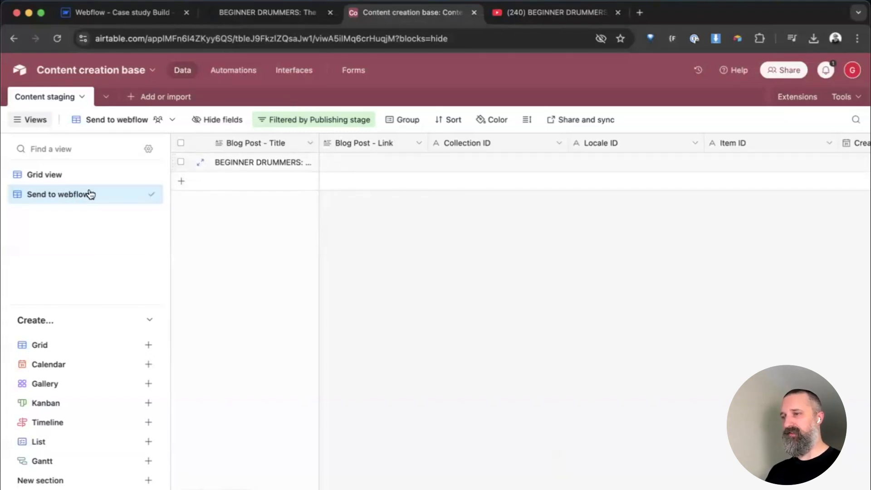
Duplicate the Send to webflow view in the Content staging table and name the copy Webflow published
click(59, 175)
click(139, 174)
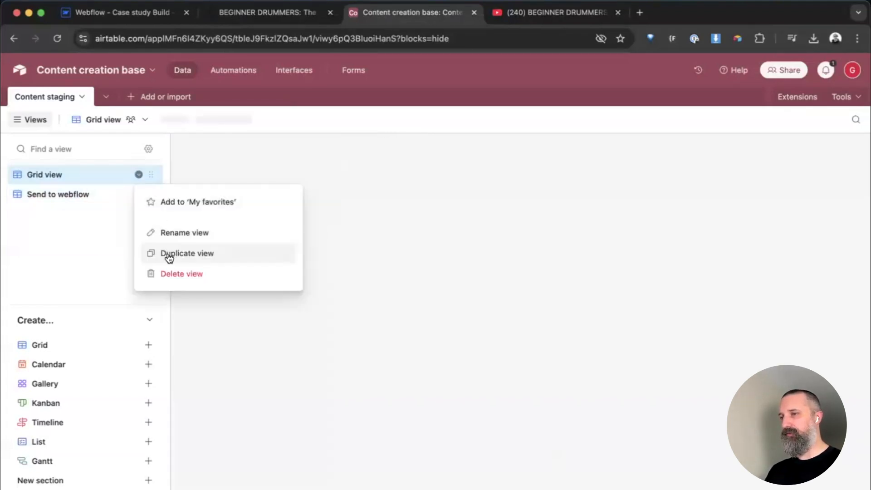
click(86, 194)
click(139, 195)
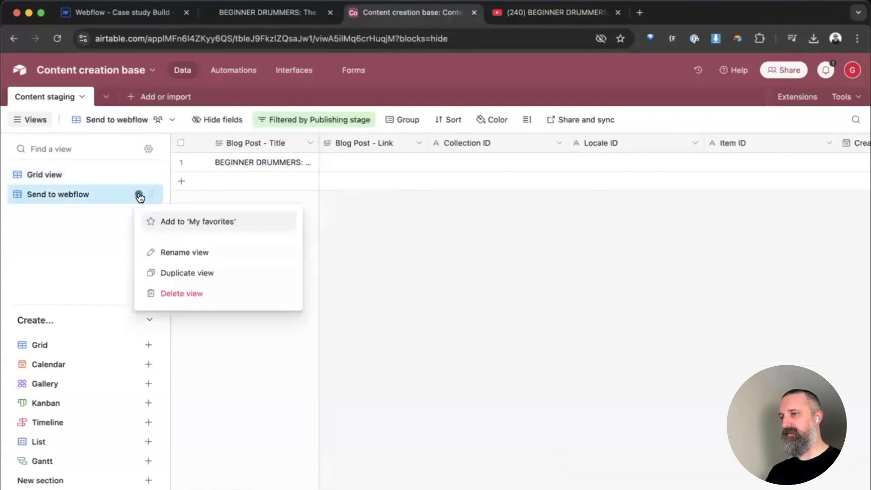
click(178, 273)
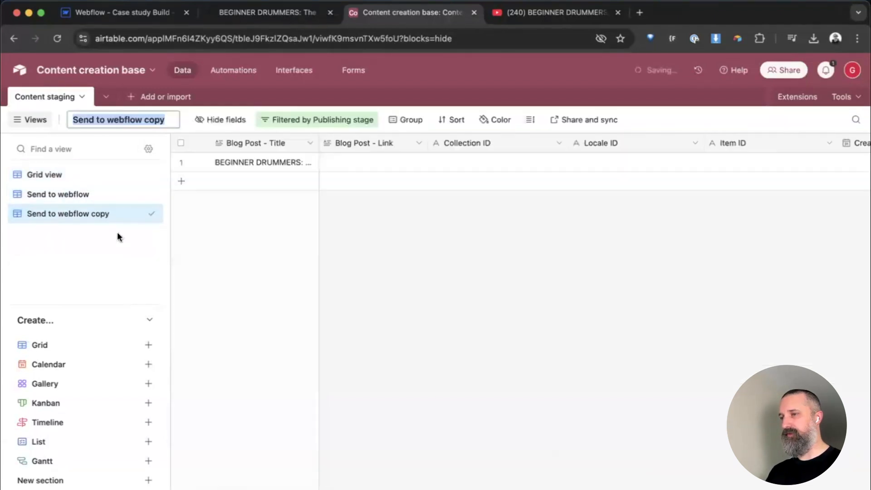
text(W)
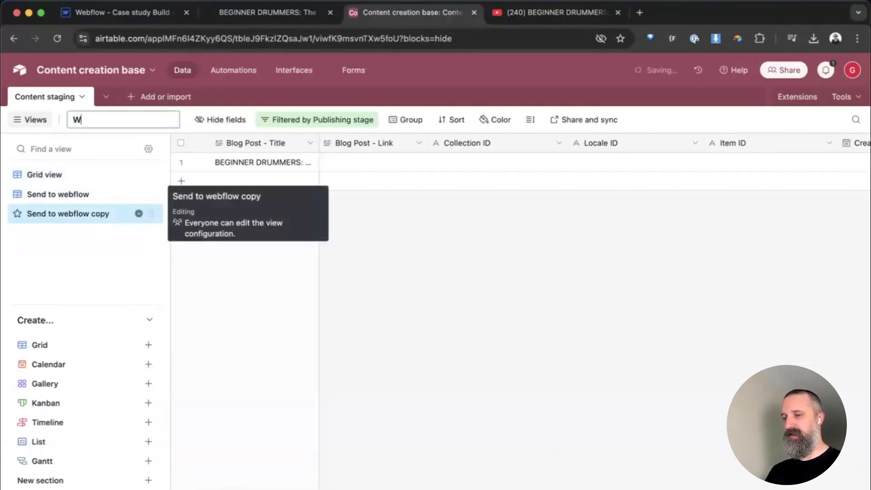
text(ebflow published)
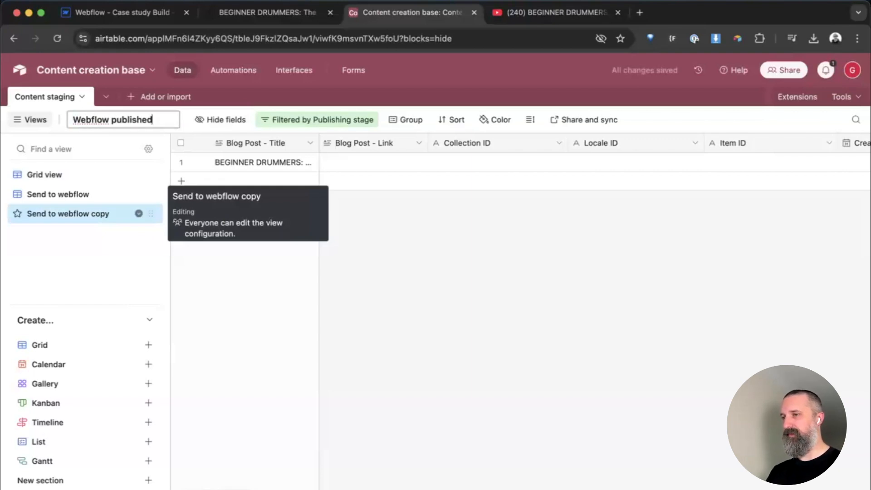
key(Return)
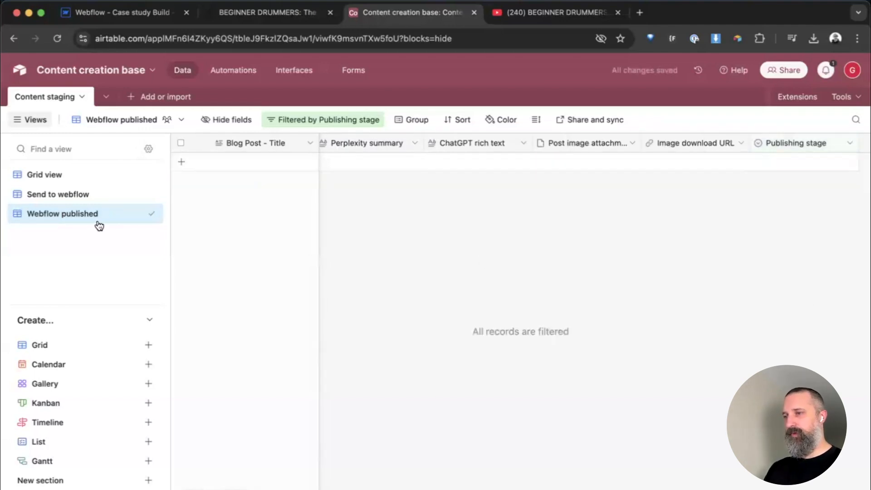
Filter the Webflow published view to records whose Publishing stage is Webflow published, and look across their fields
click(284, 121)
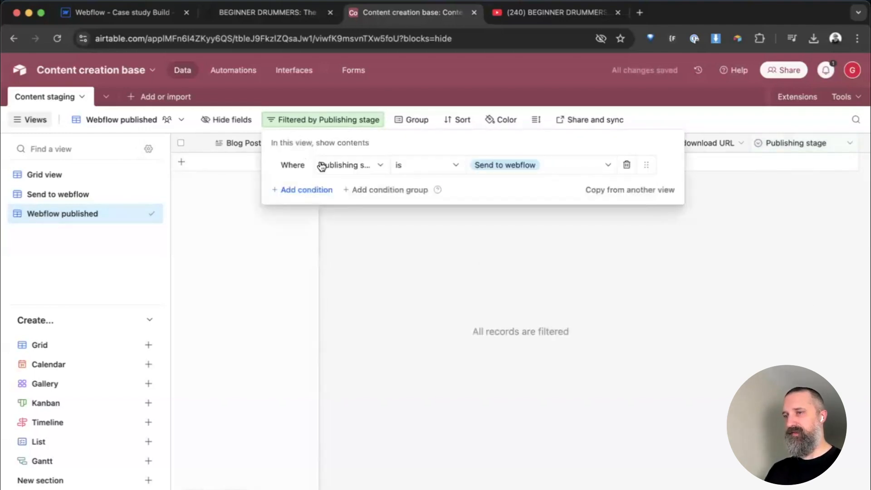
click(482, 168)
click(518, 281)
click(447, 424)
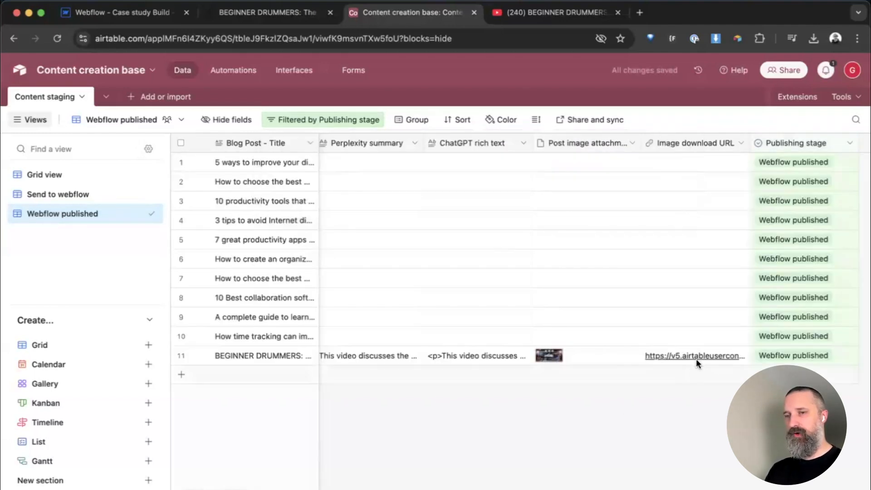
scroll(571, 354, left, 10)
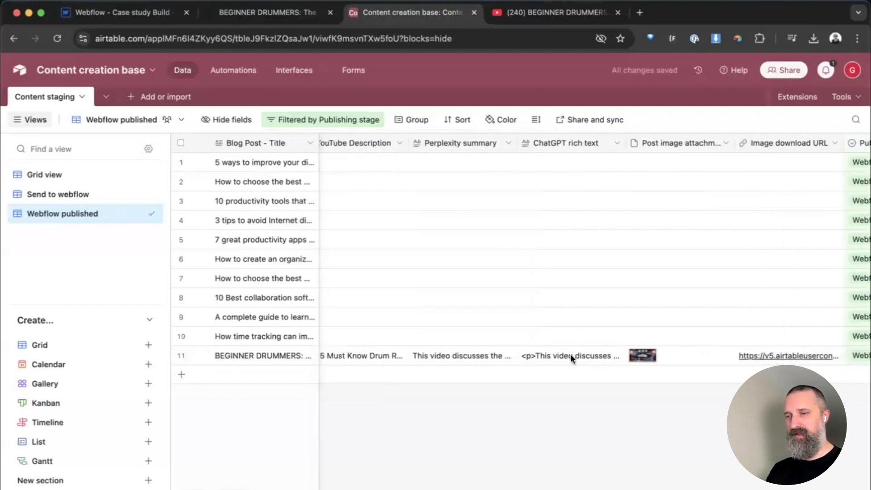
scroll(571, 354, right, 20)
scroll(571, 356, left, 10)
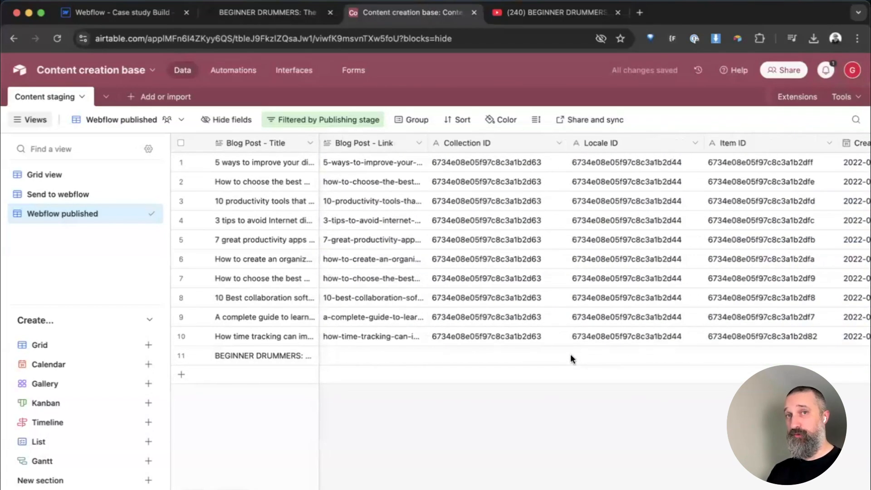